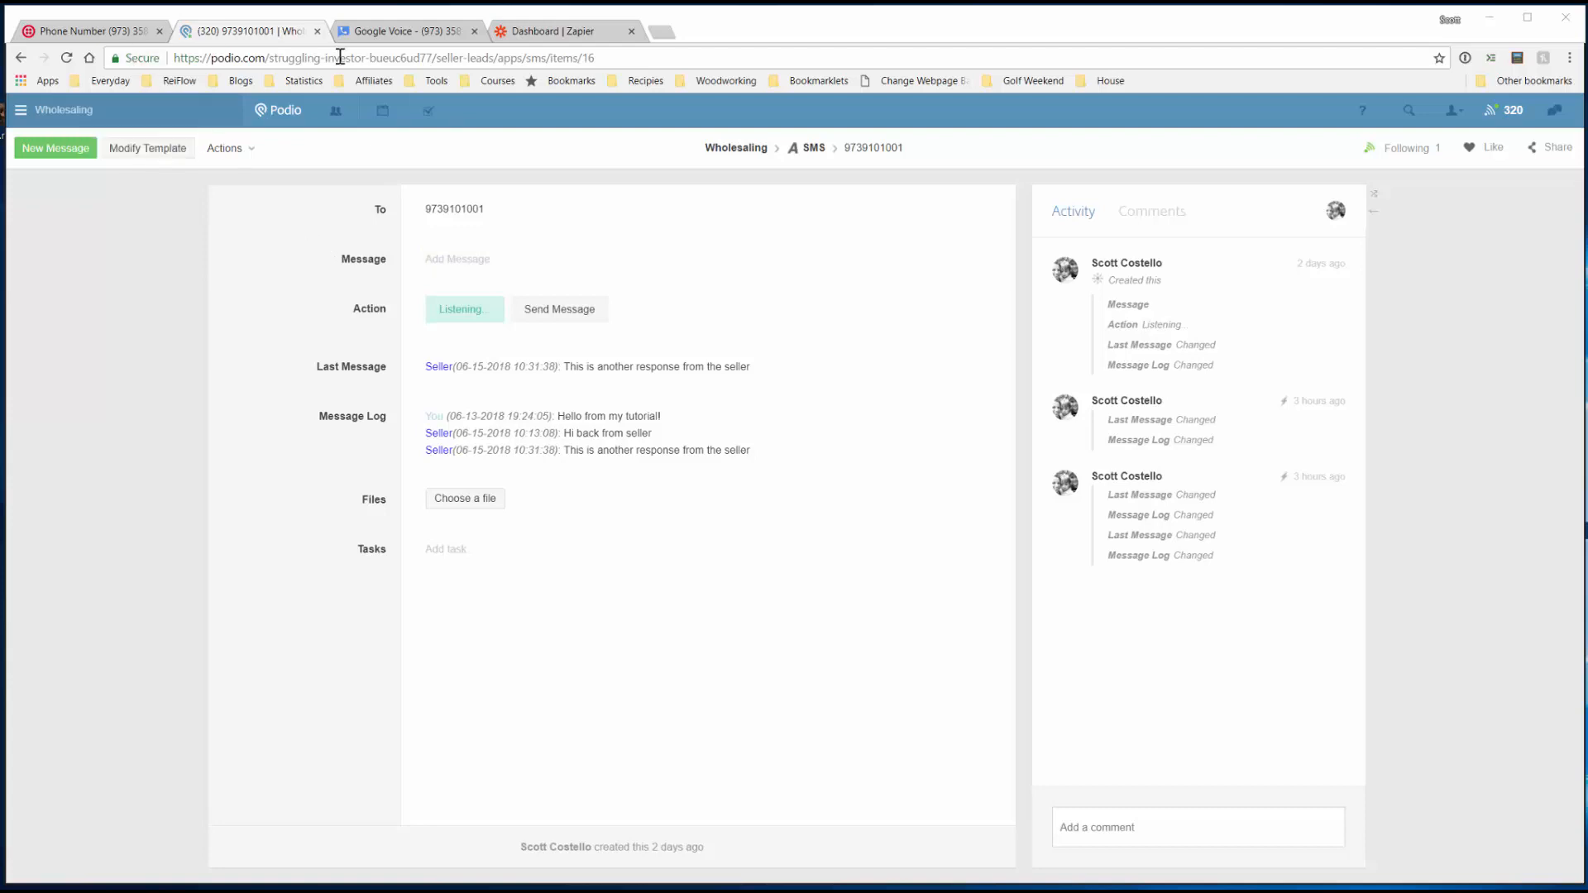
# Switch to Zapier and create a new Zap triggered by Podio's New Action event.
pyautogui.click(562, 33)
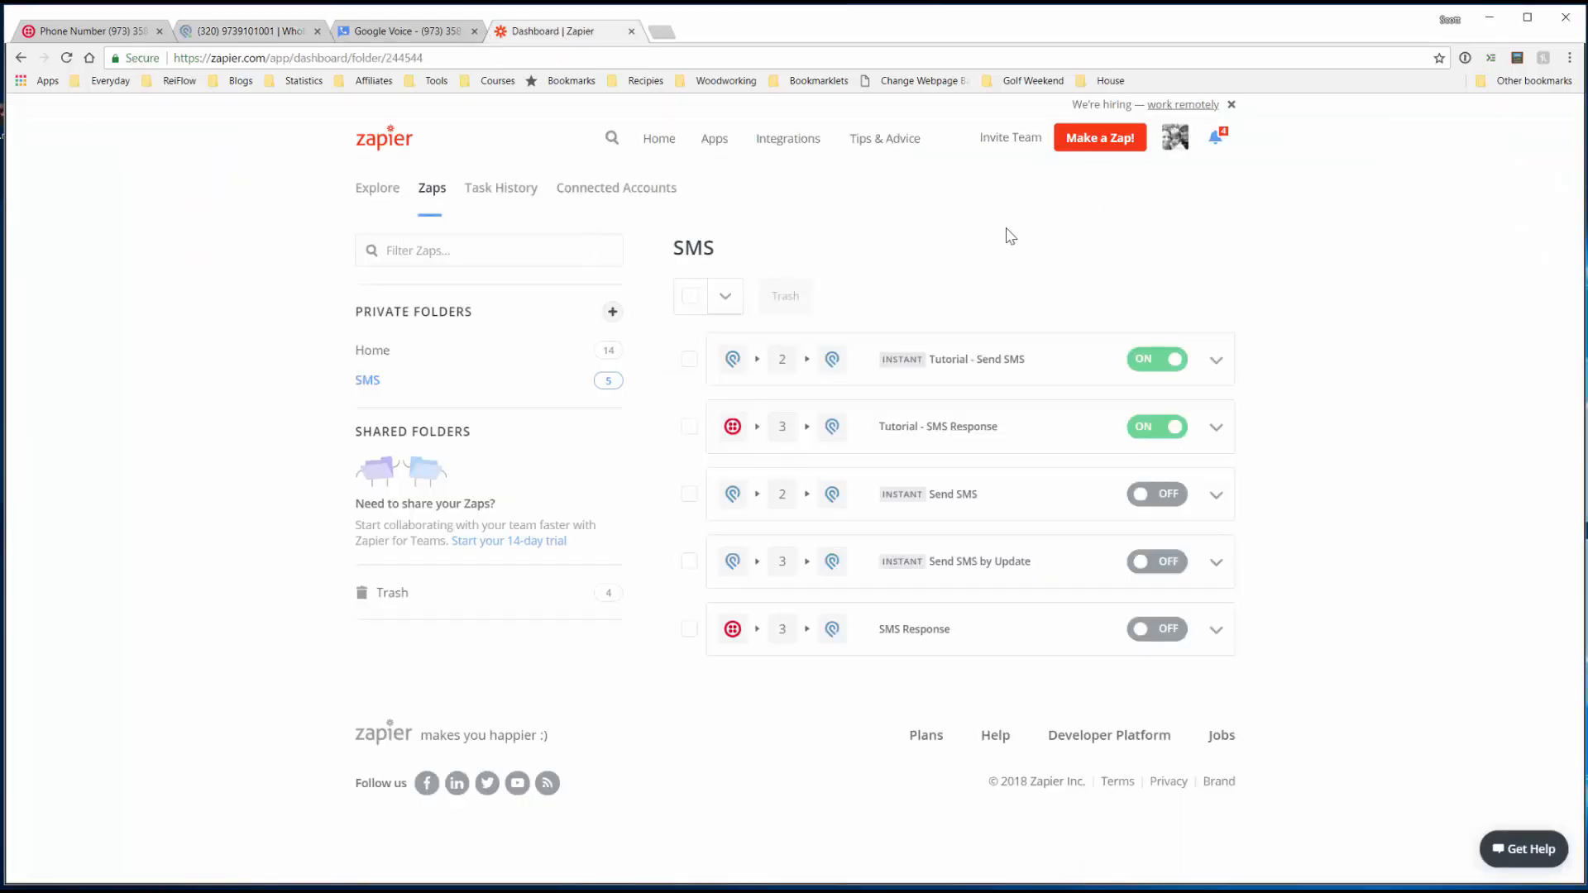
pyautogui.click(1093, 145)
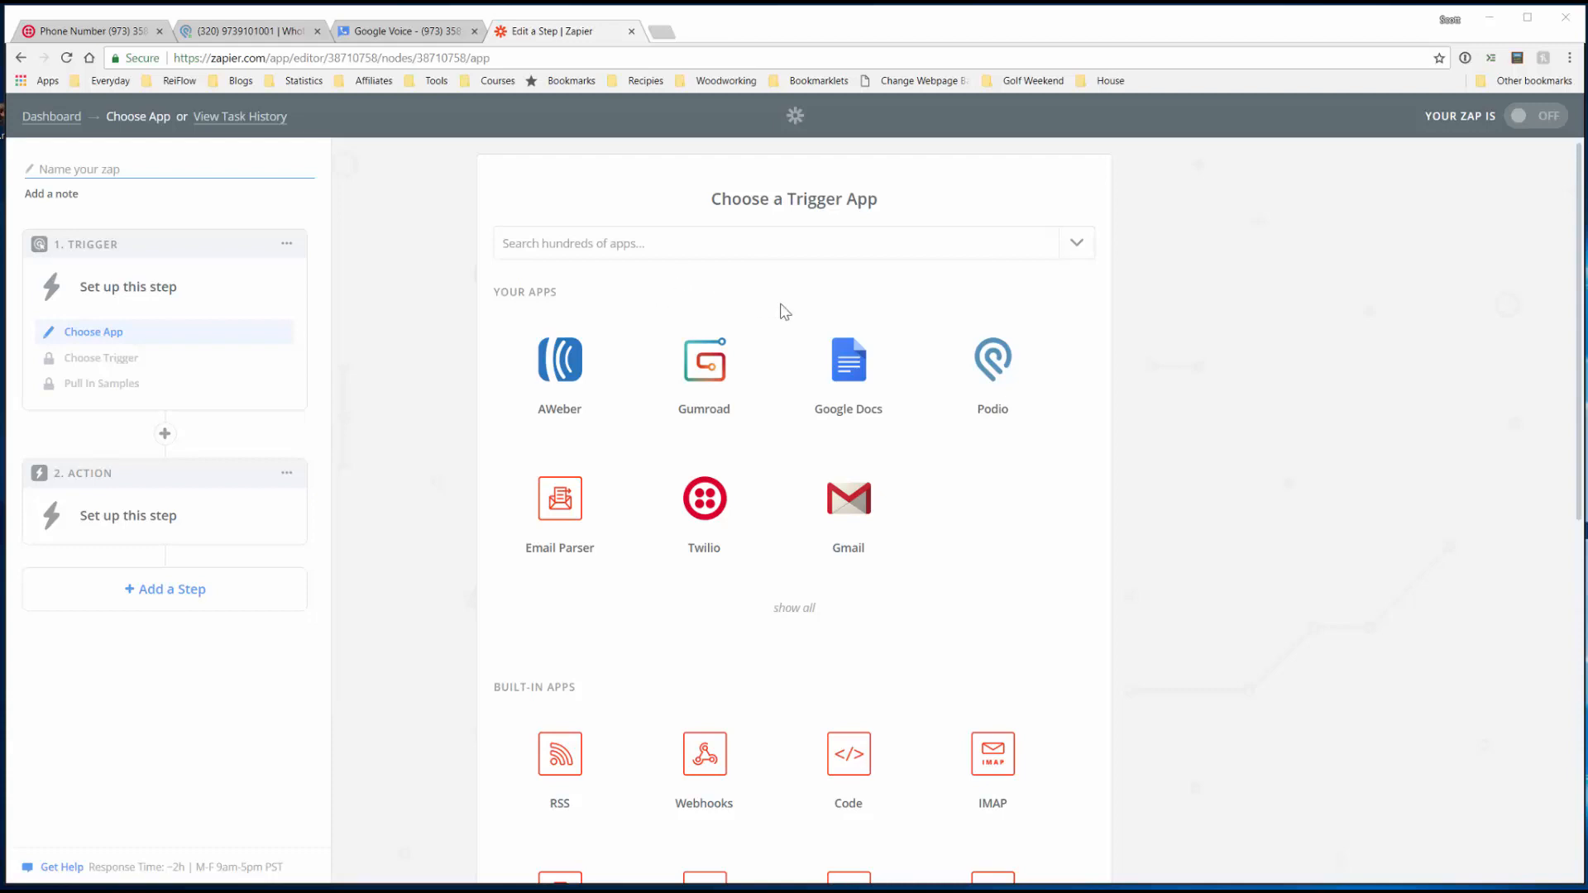
pyautogui.click(981, 369)
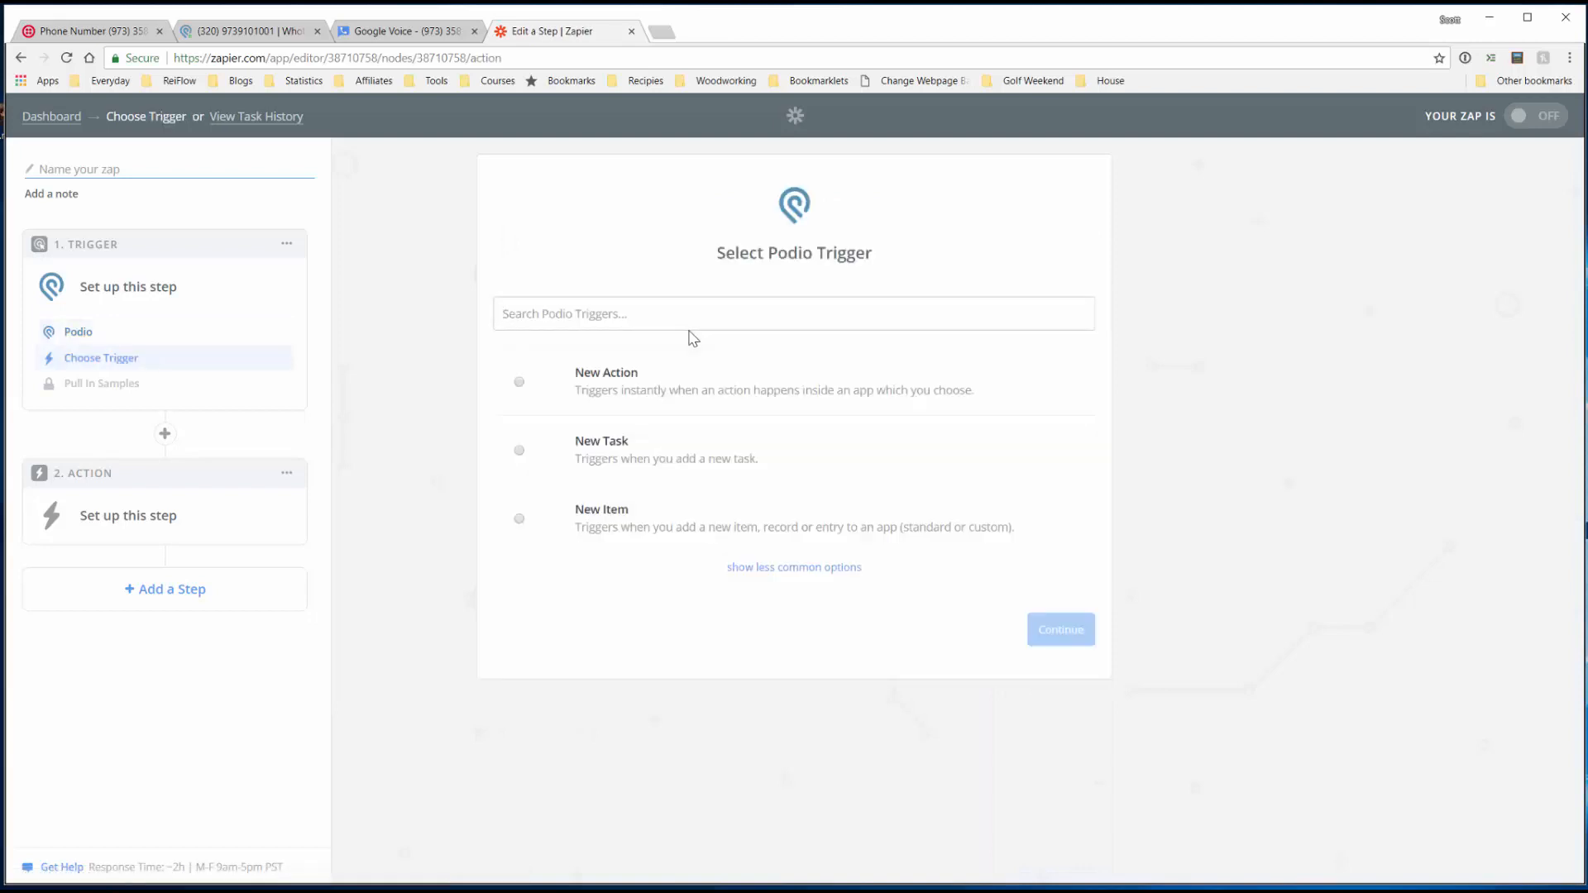
pyautogui.click(591, 382)
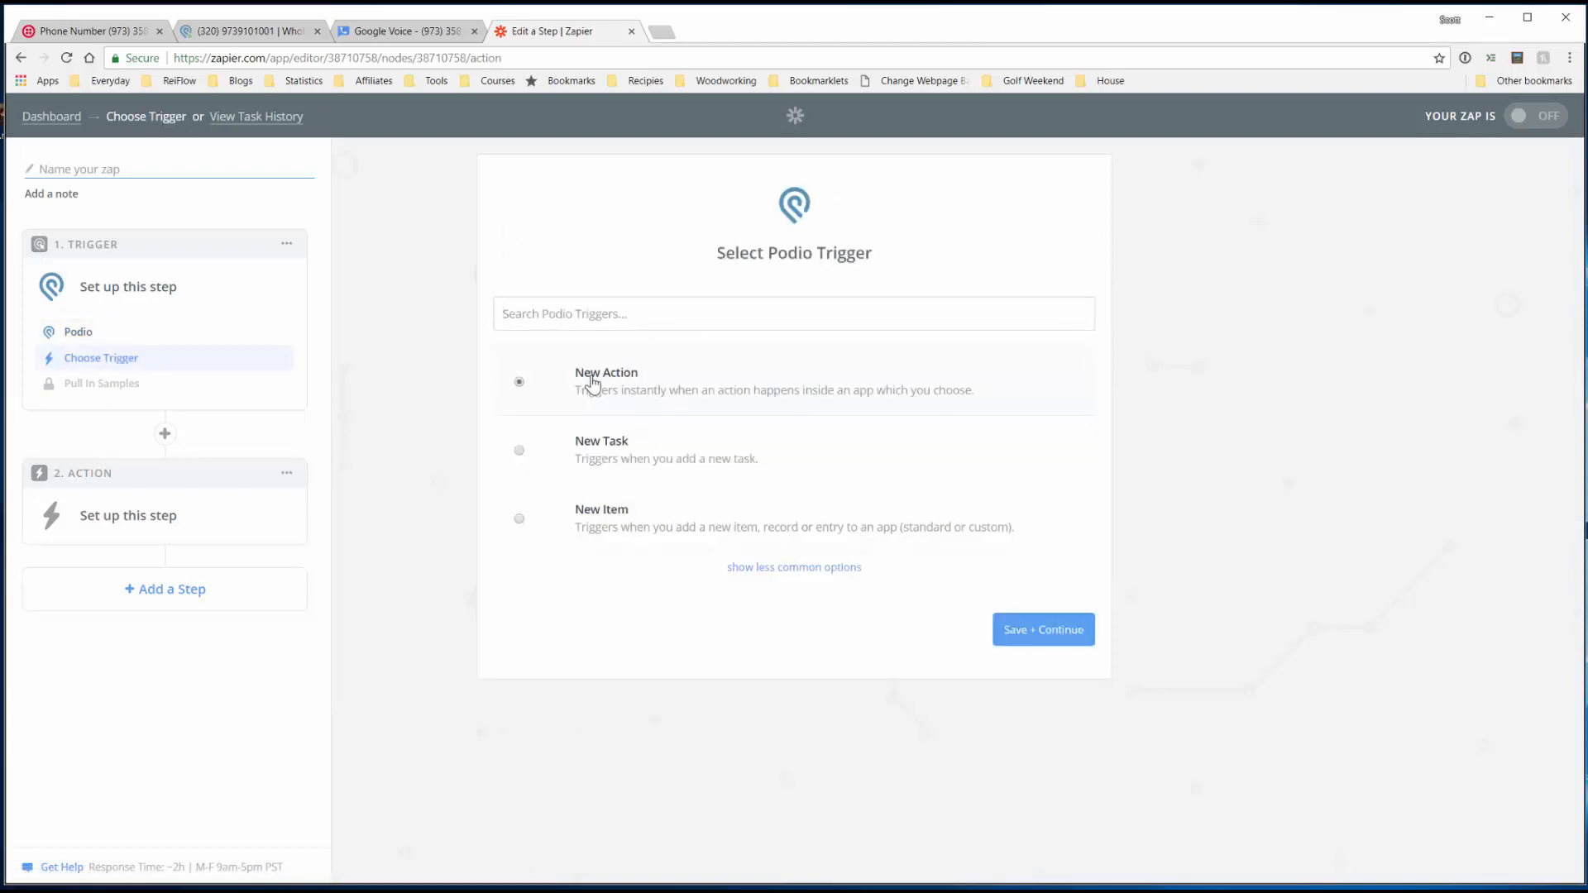
pyautogui.click(1038, 633)
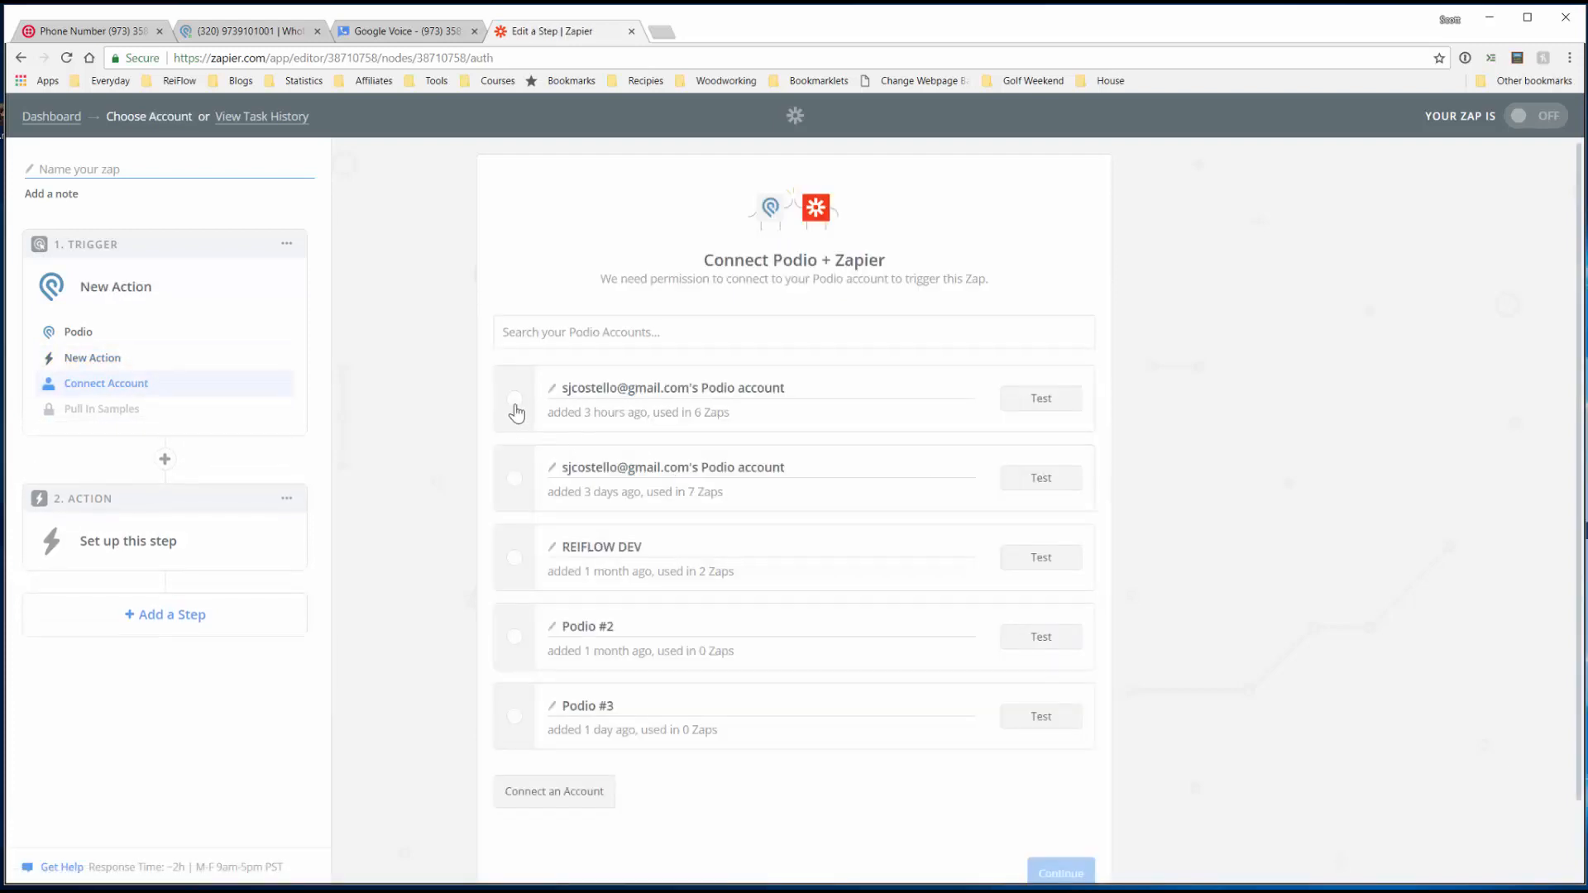
# Choose the Podio account added 3 hours ago for the trigger, test its connection and save it.
pyautogui.click(514, 403)
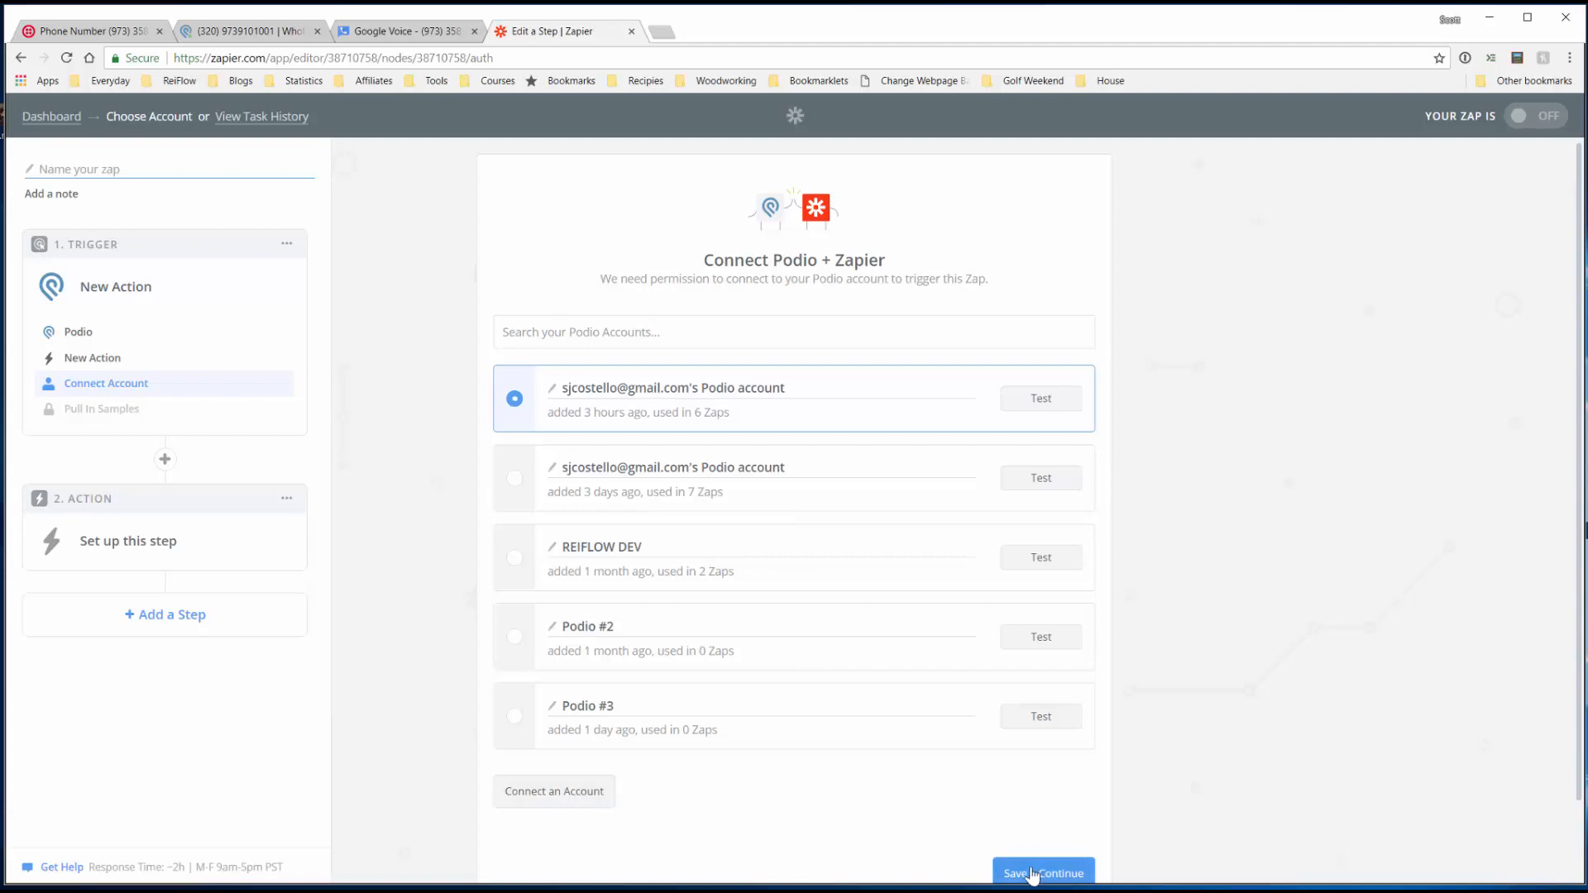
pyautogui.click(1041, 399)
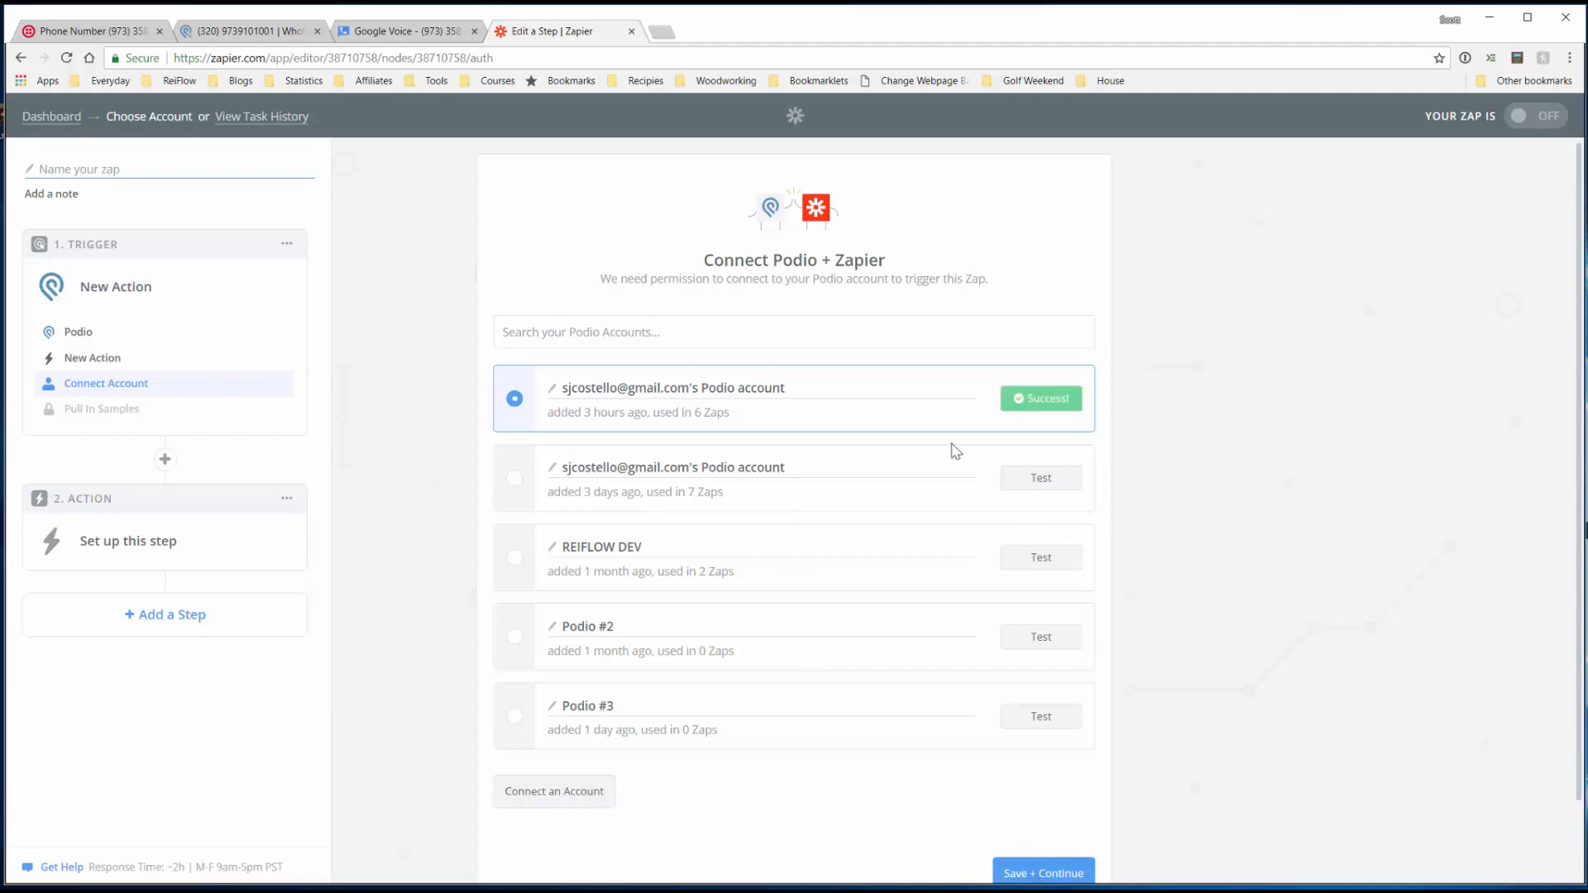
pyautogui.click(1015, 873)
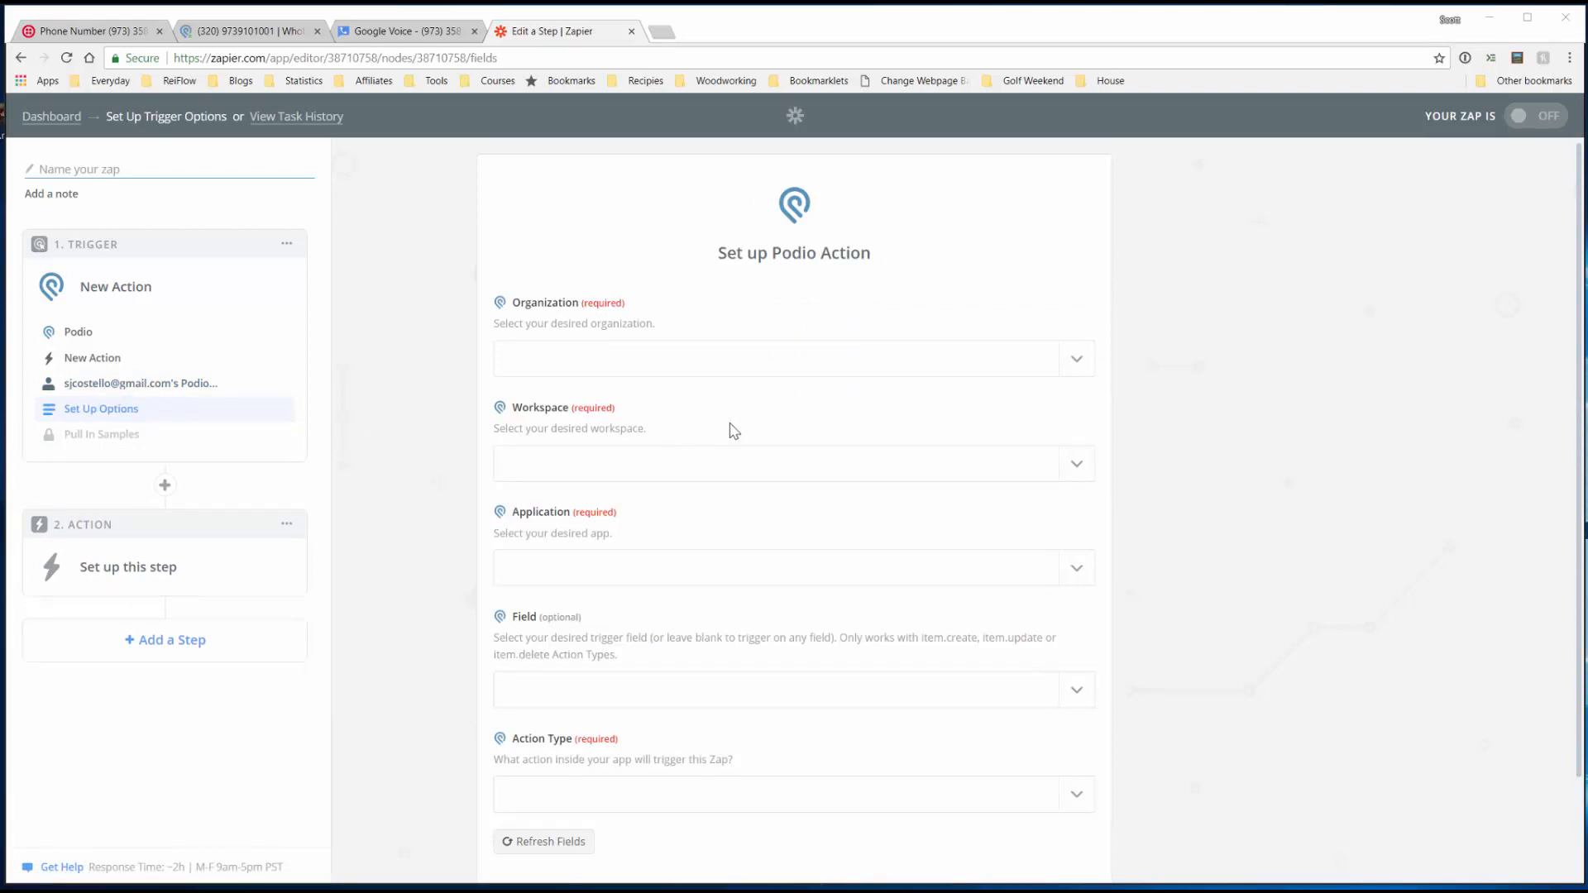
# Set the trigger's organization to Struggling Investor, workspace to Wholesaling and application to SMS.
pyautogui.click(1056, 372)
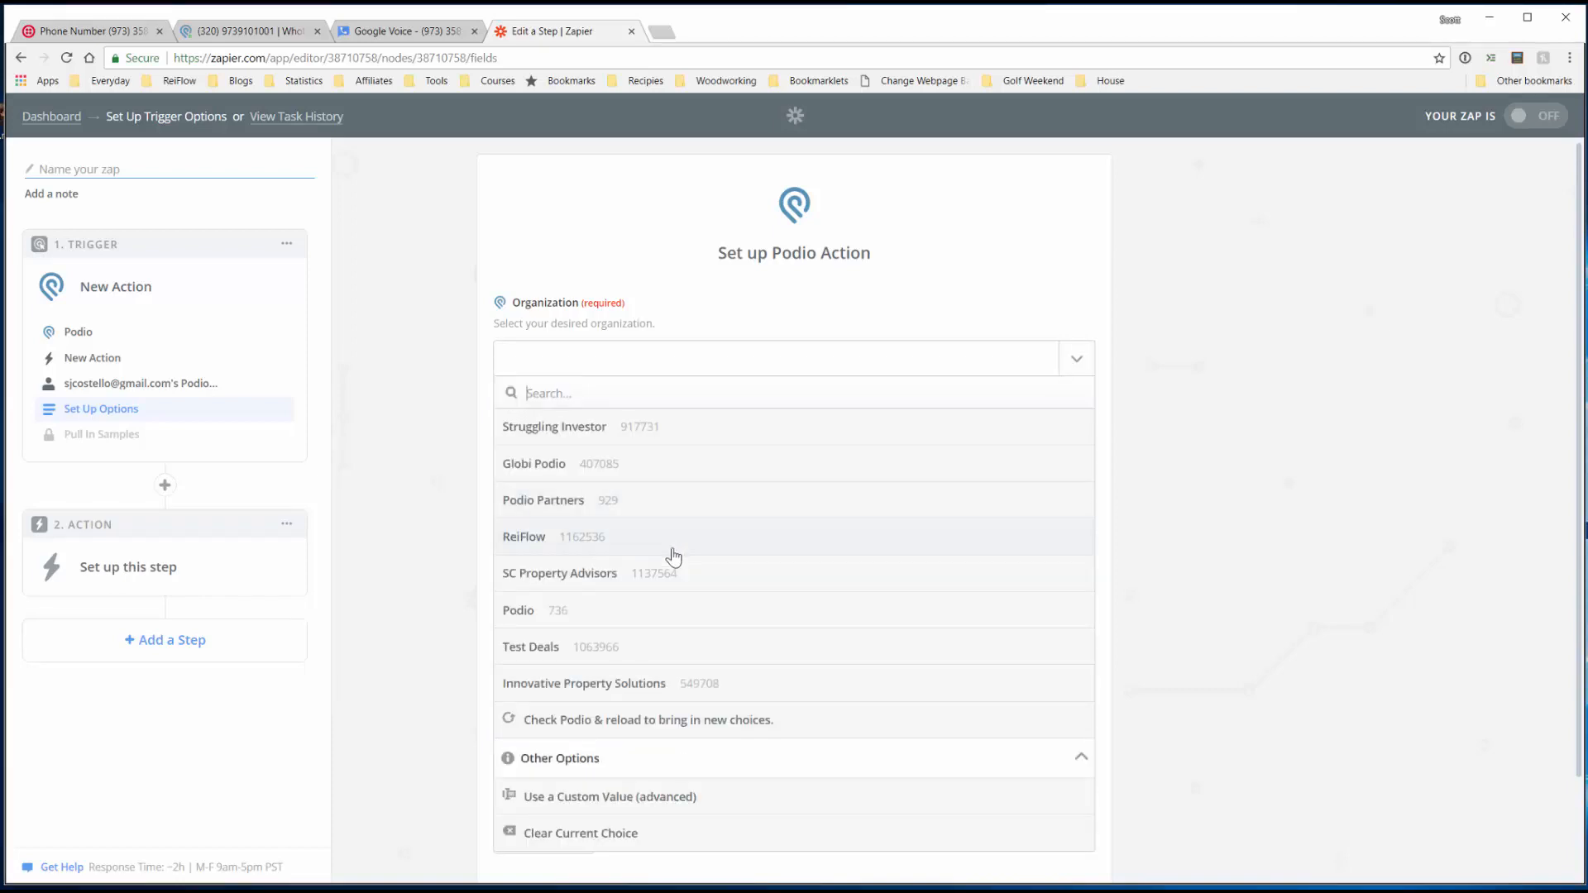
pyautogui.click(676, 432)
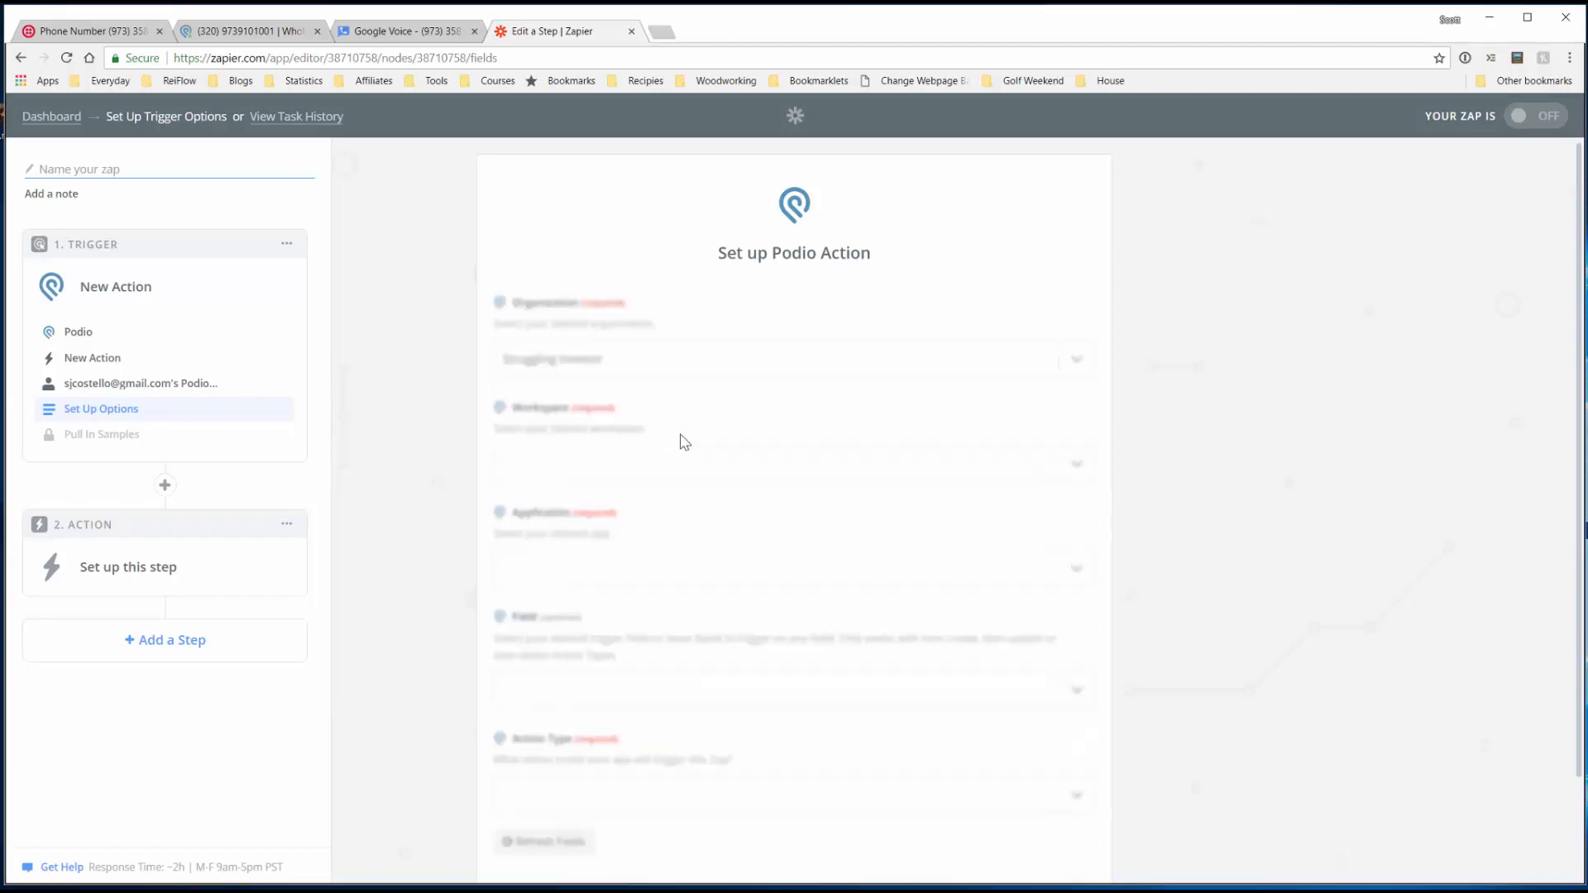
pyautogui.click(1078, 467)
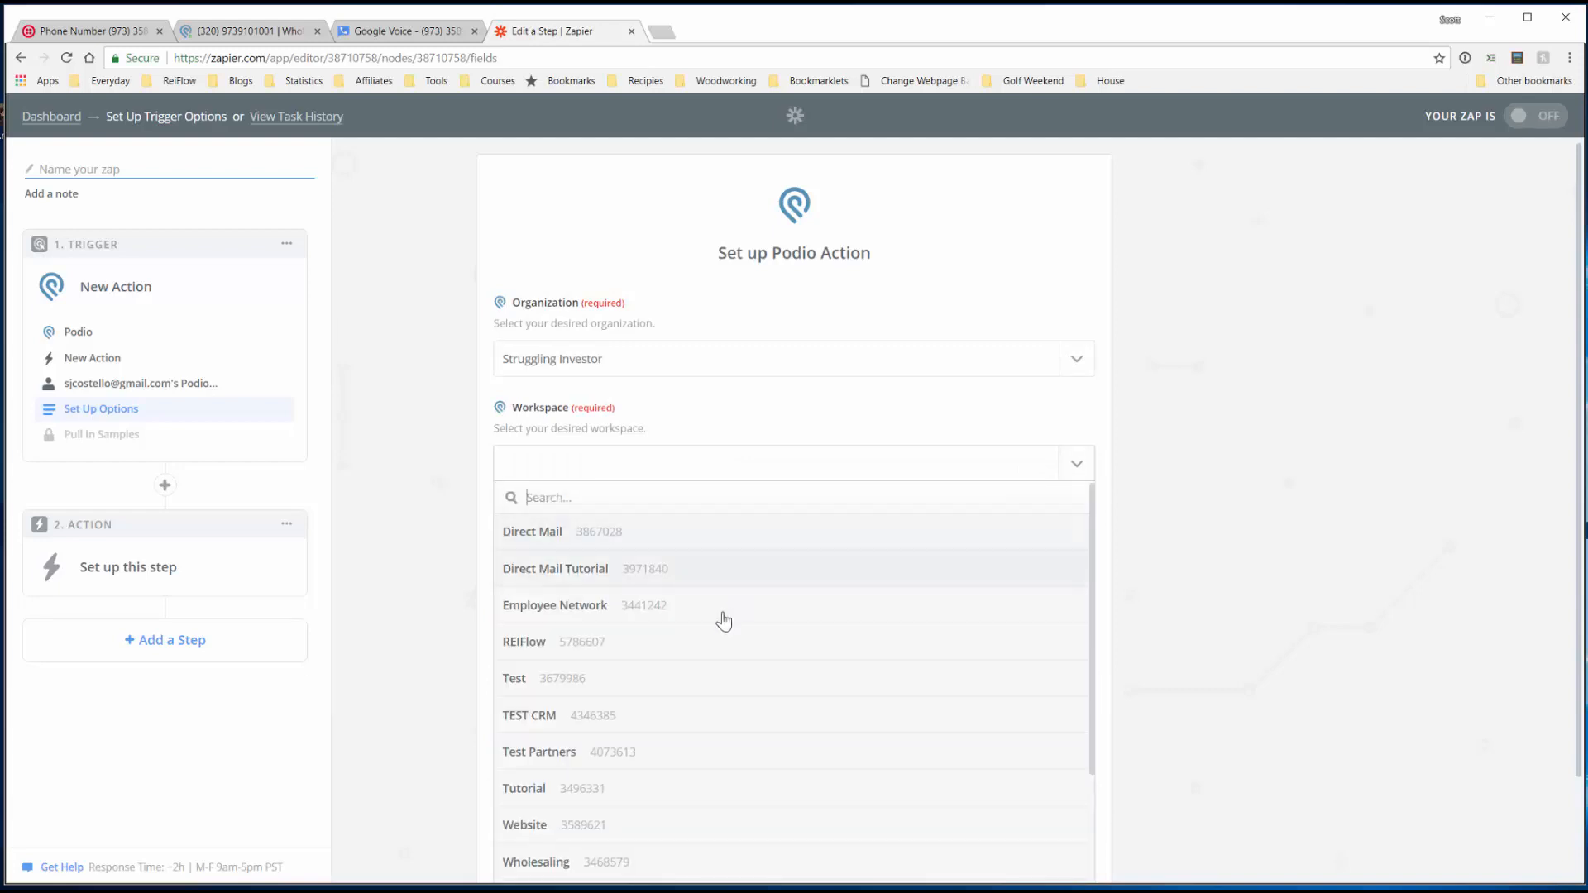
pyautogui.click(659, 860)
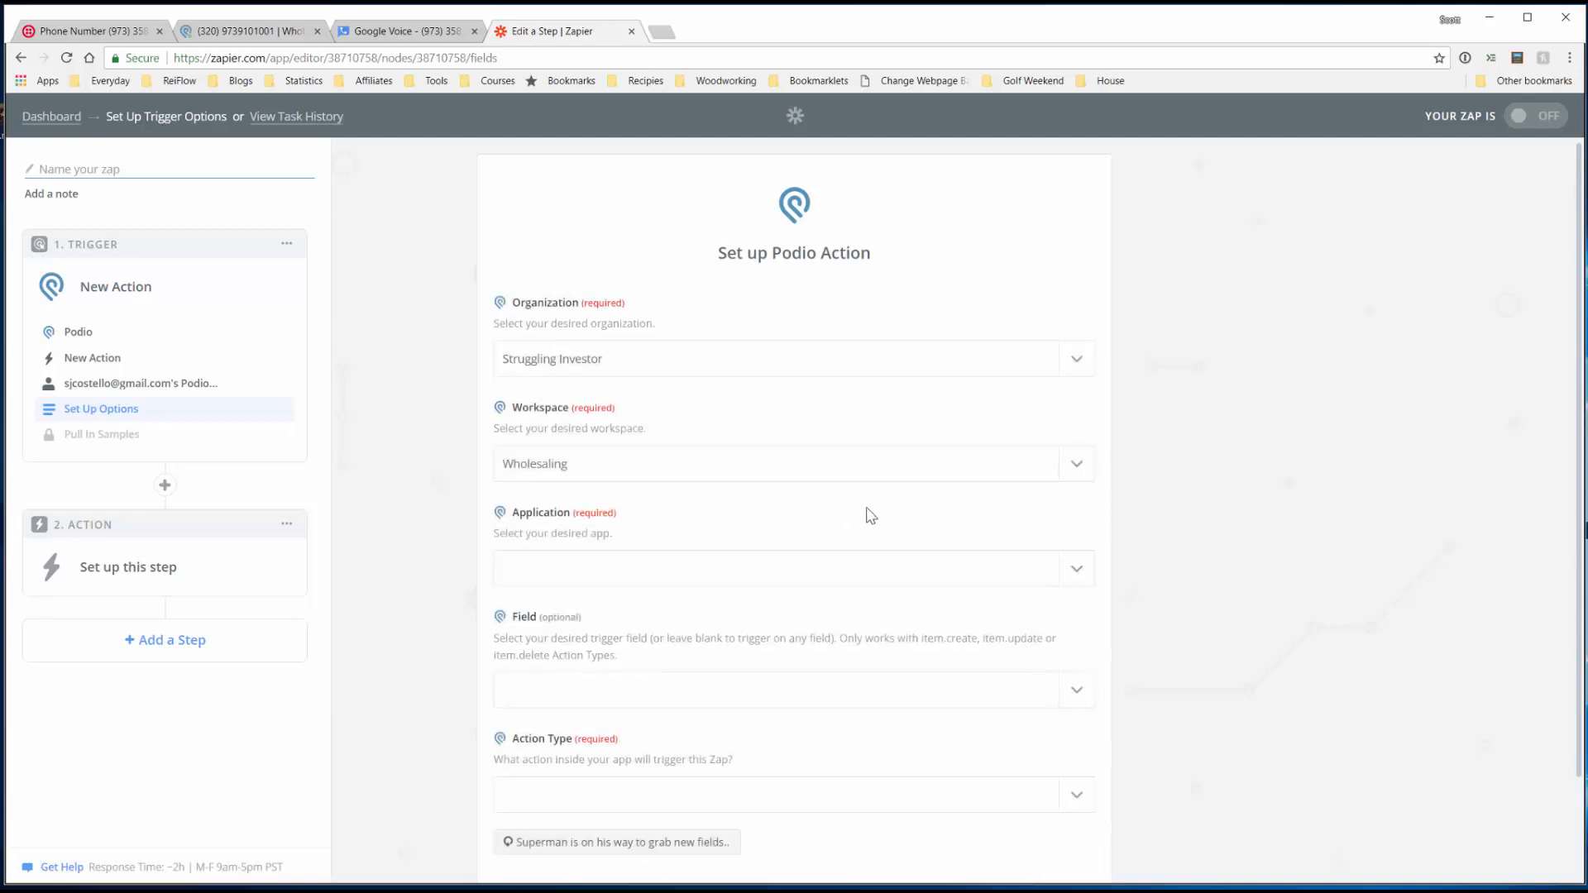
pyautogui.click(1076, 569)
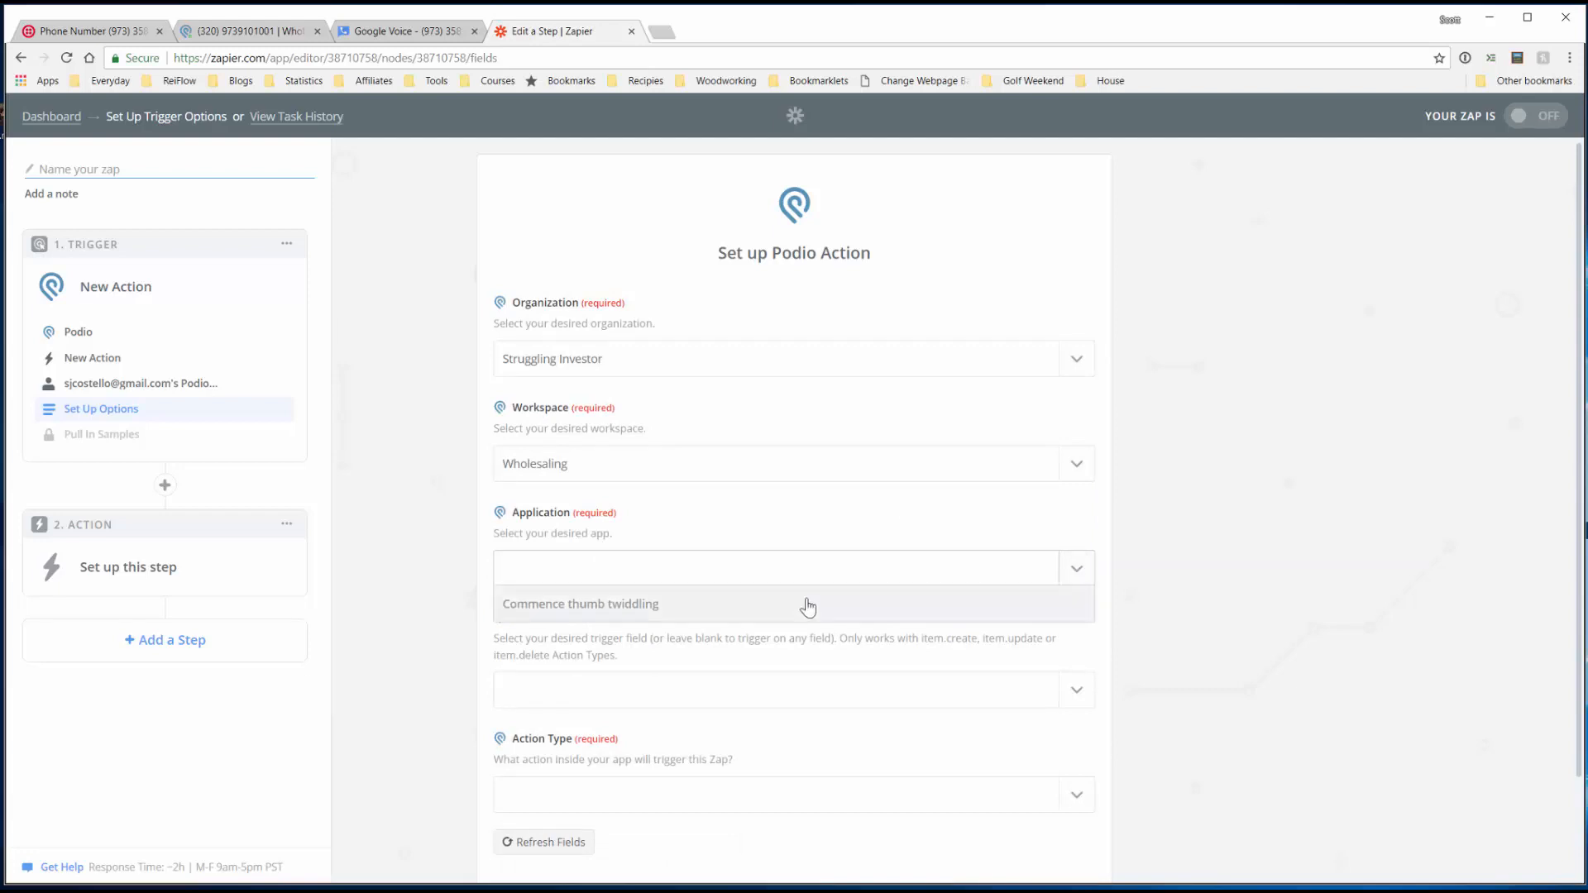
pyautogui.scroll(-3, 669, 722)
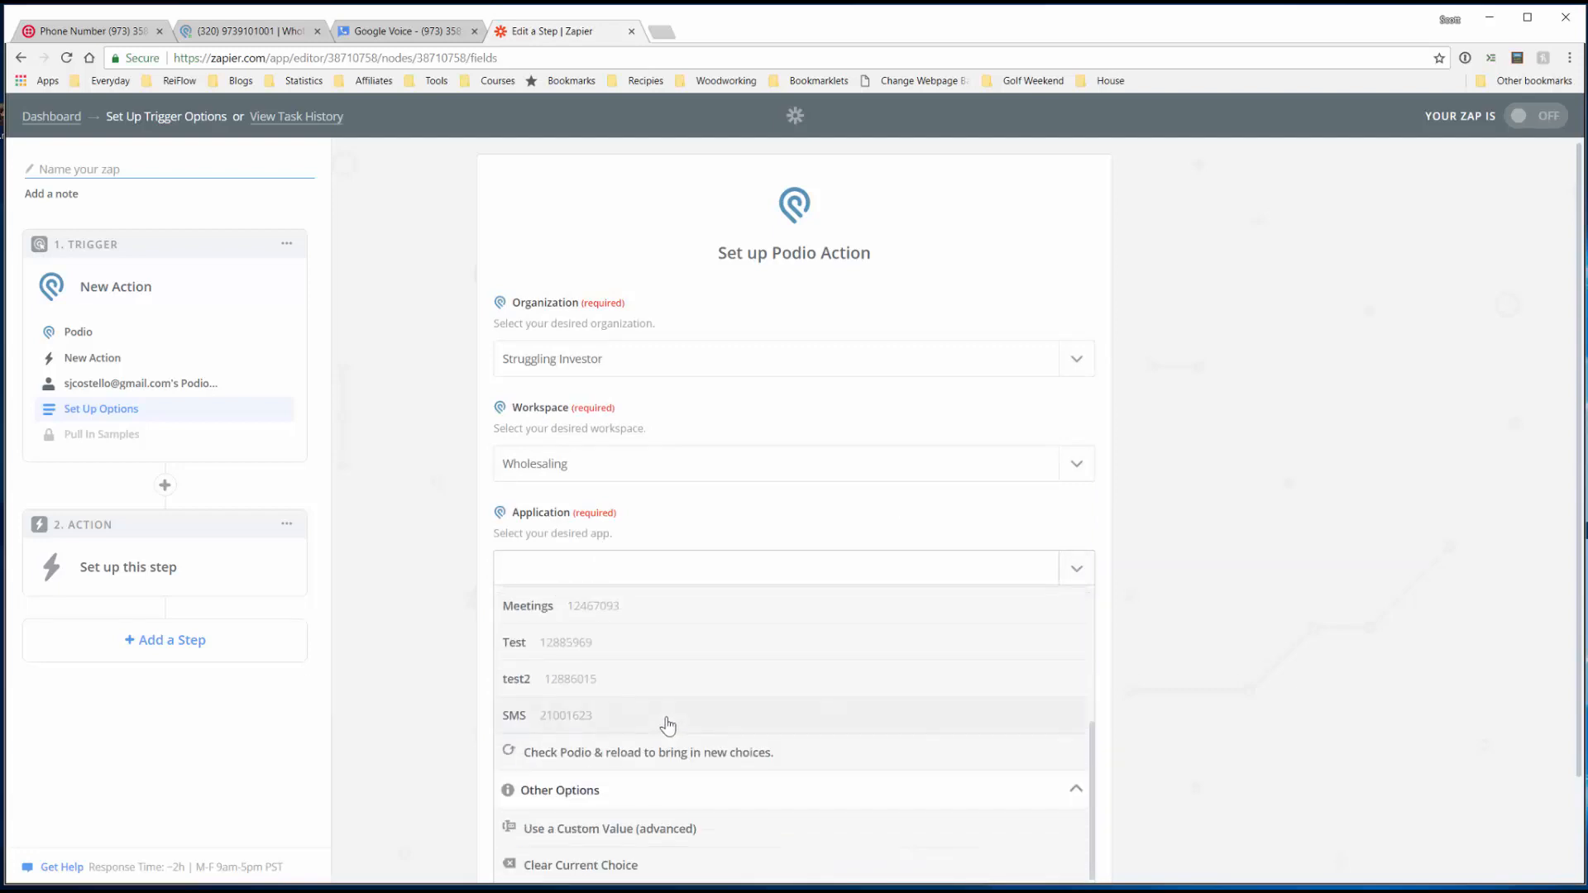
pyautogui.click(668, 716)
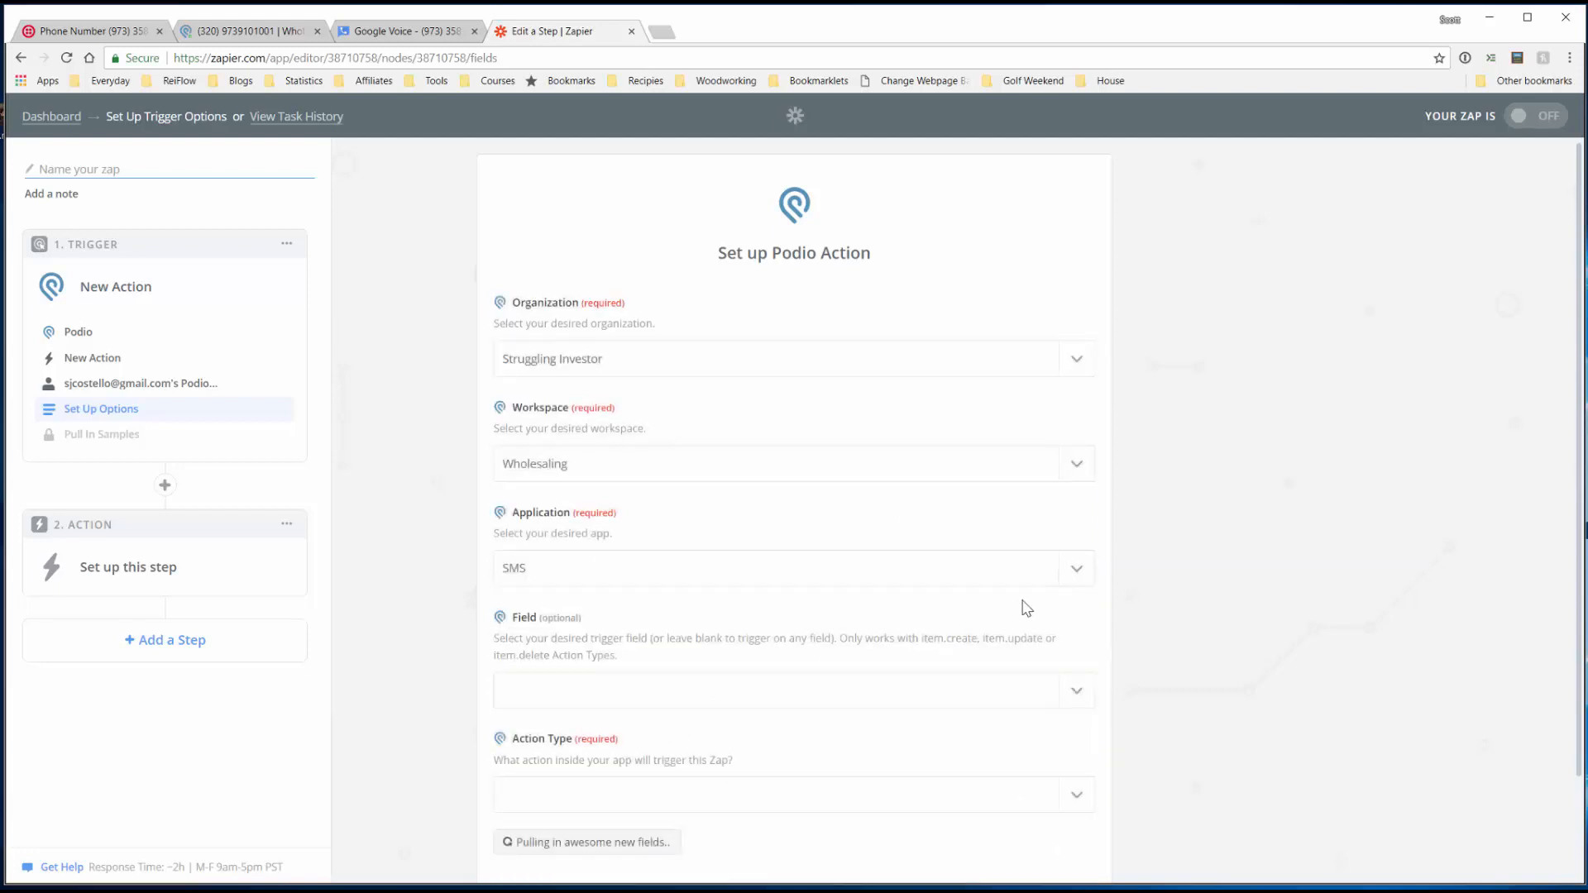
# Set the trigger field to Action and the action type to Item.Update, and save the options.
pyautogui.scroll(-2, 582, 518)
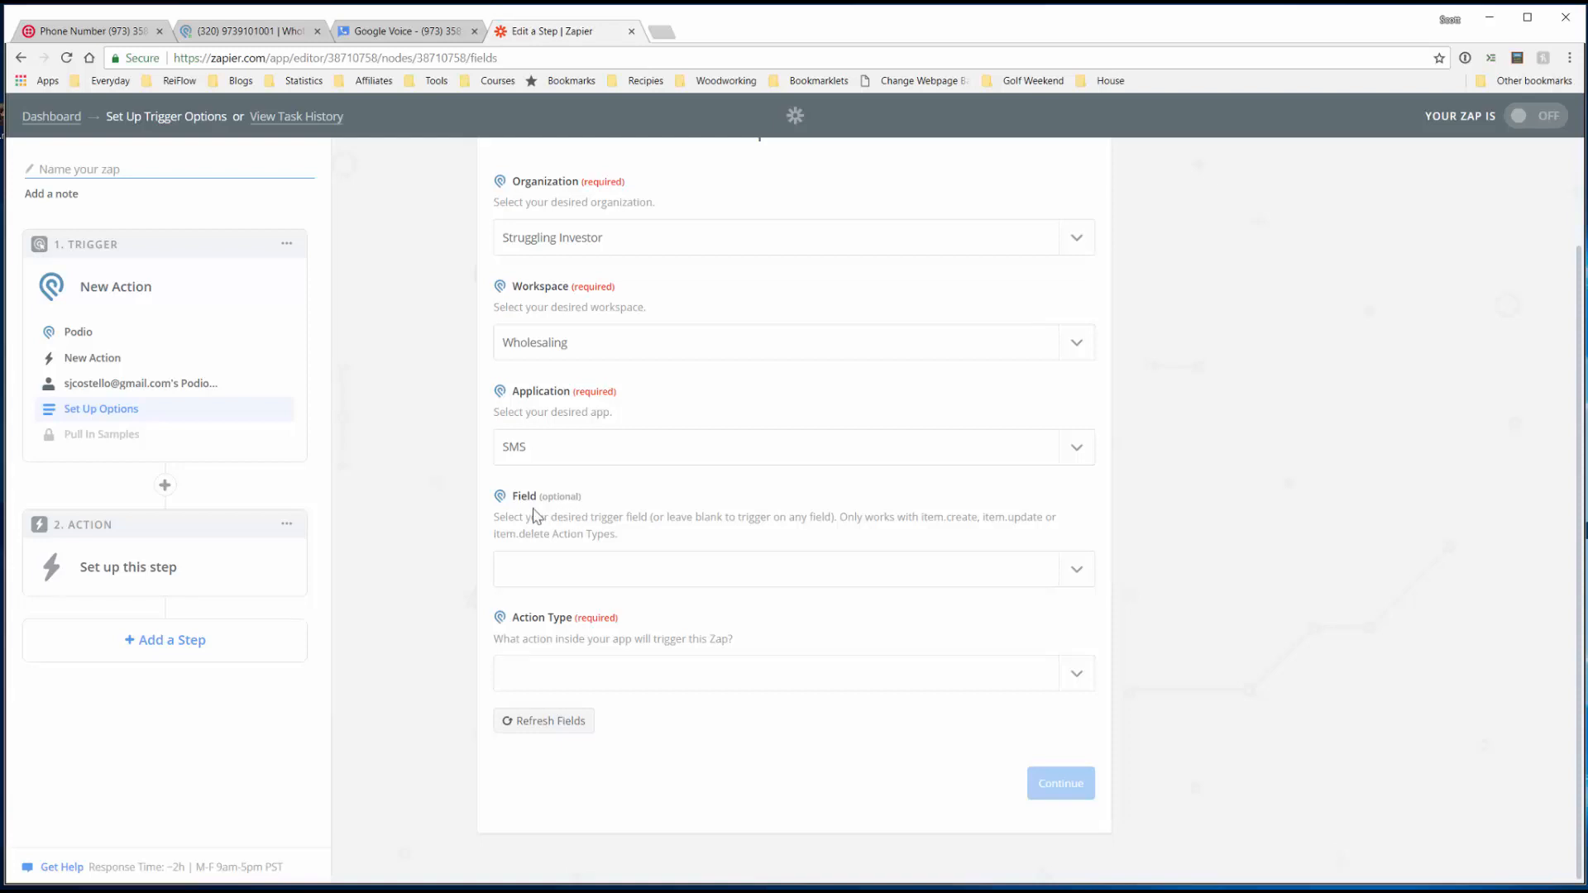
pyautogui.click(1014, 569)
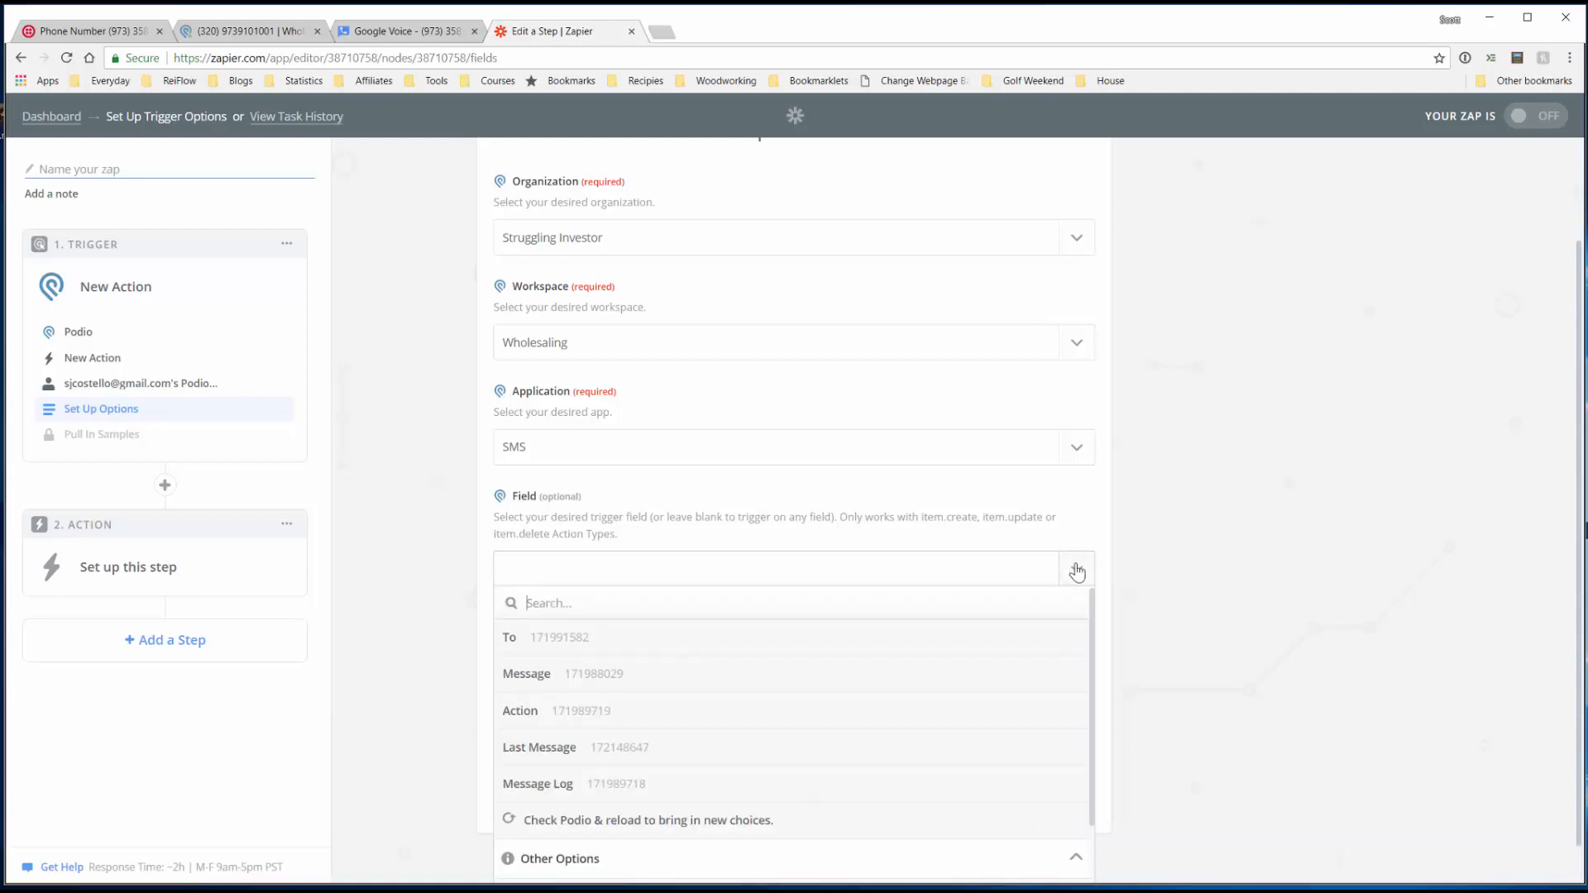
pyautogui.click(616, 716)
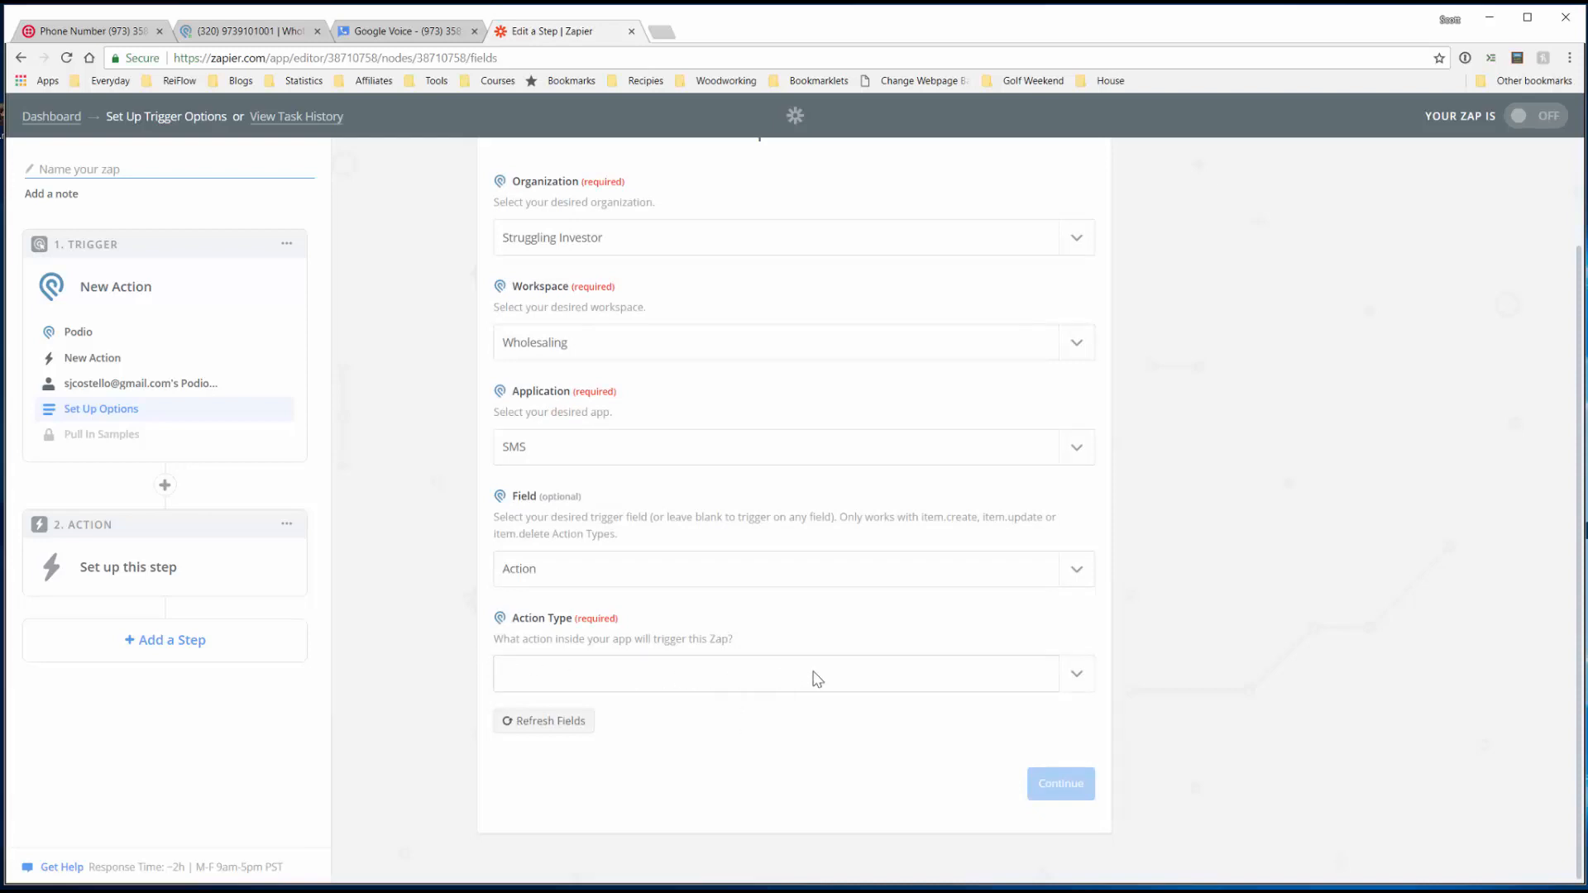
pyautogui.click(1075, 674)
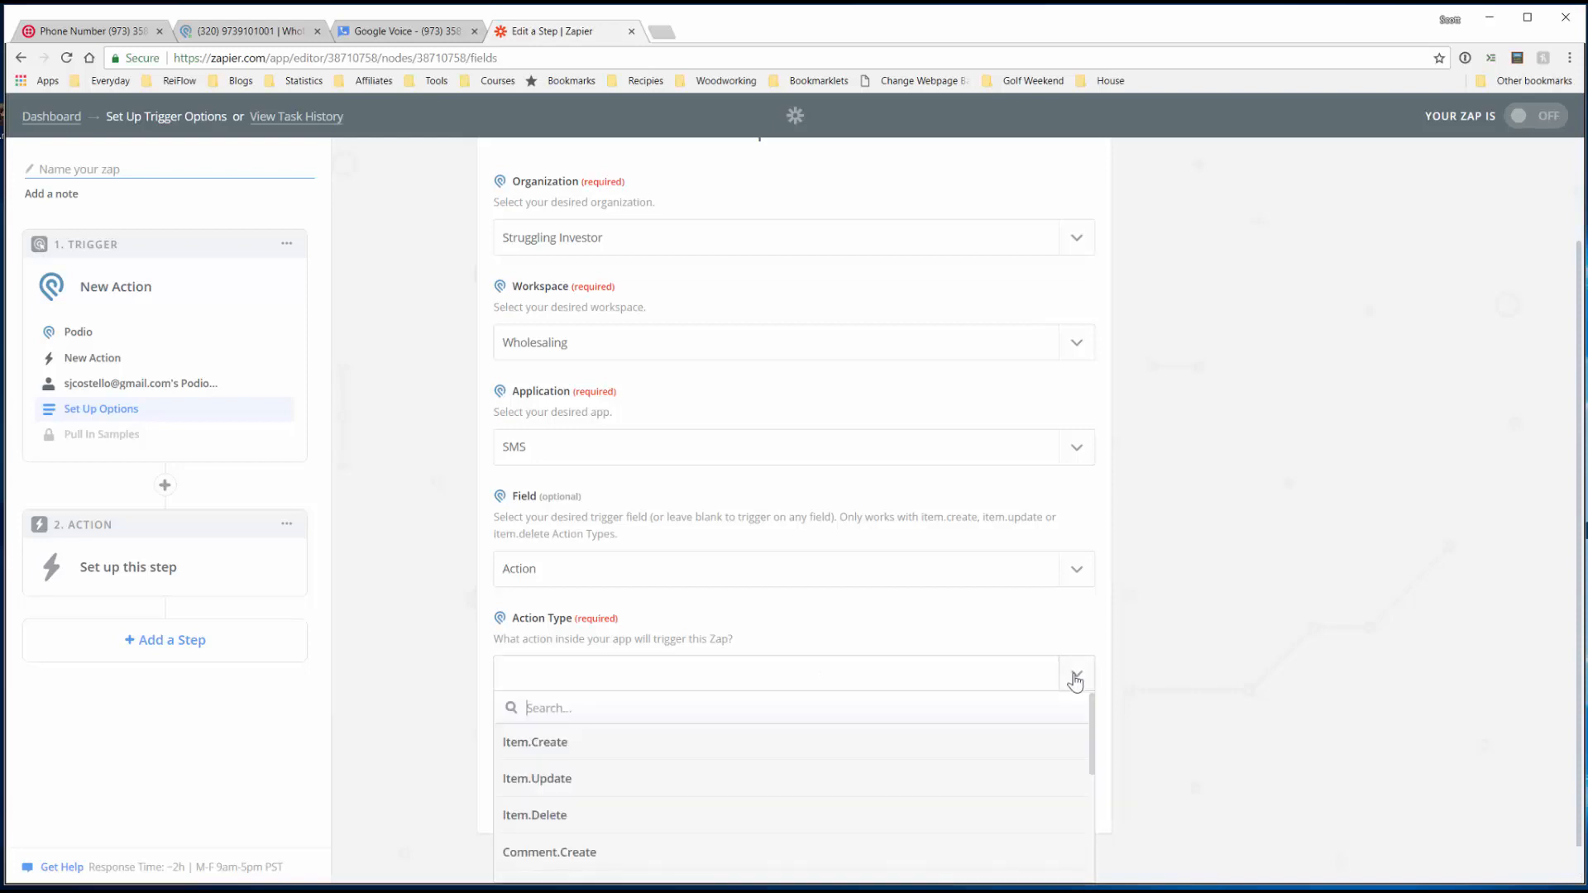
pyautogui.click(568, 783)
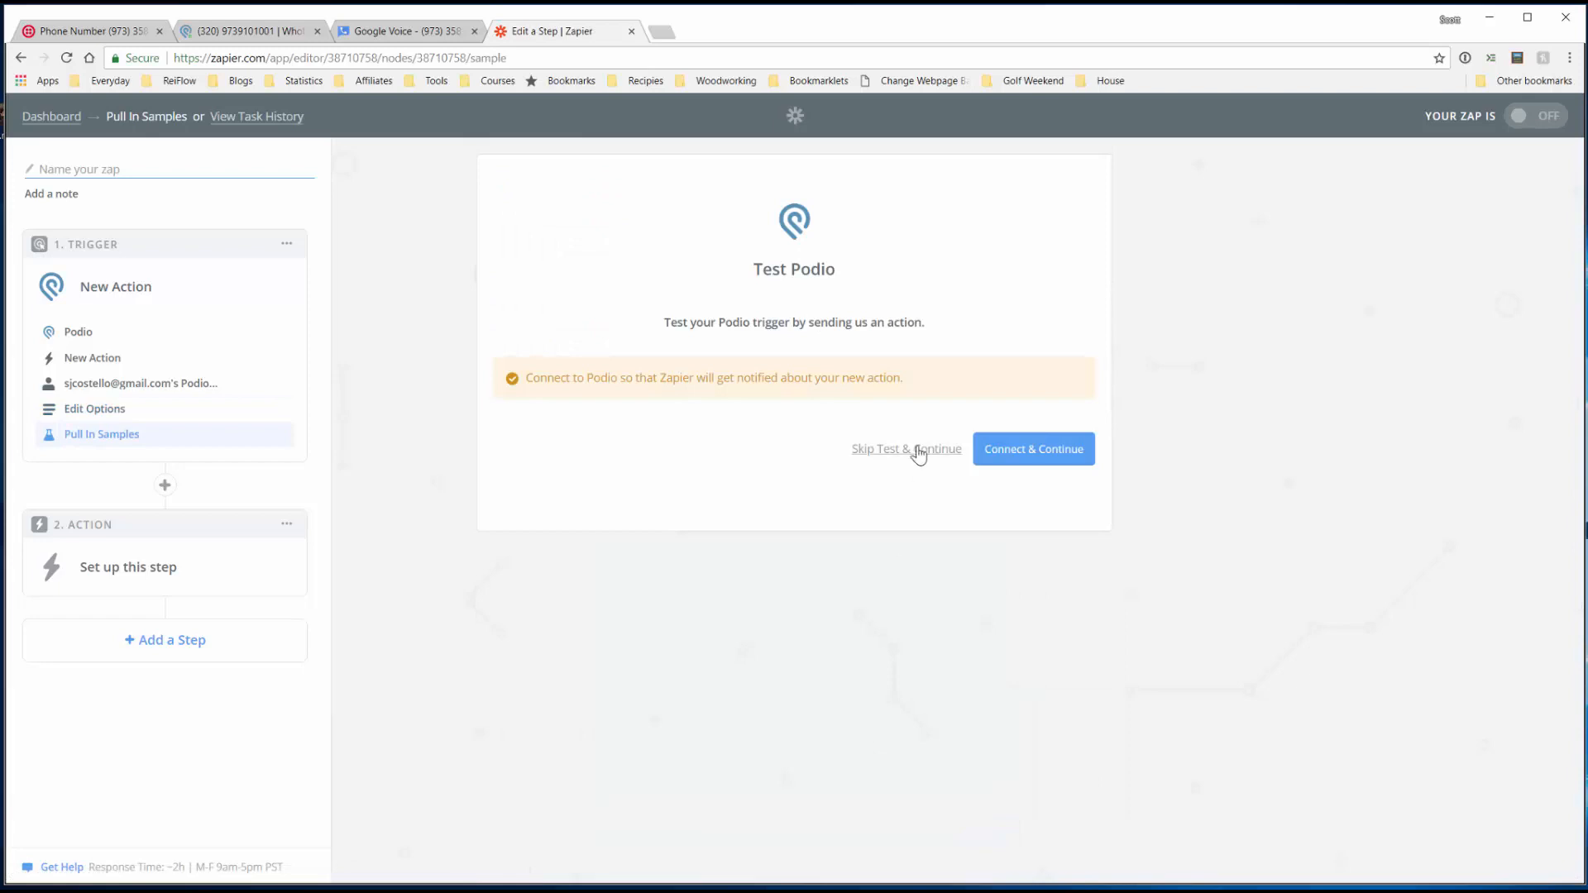
# Test the Podio trigger by changing the SMS item's Action to Send Message in Podio, and continue in Zapier.
pyautogui.click(1041, 457)
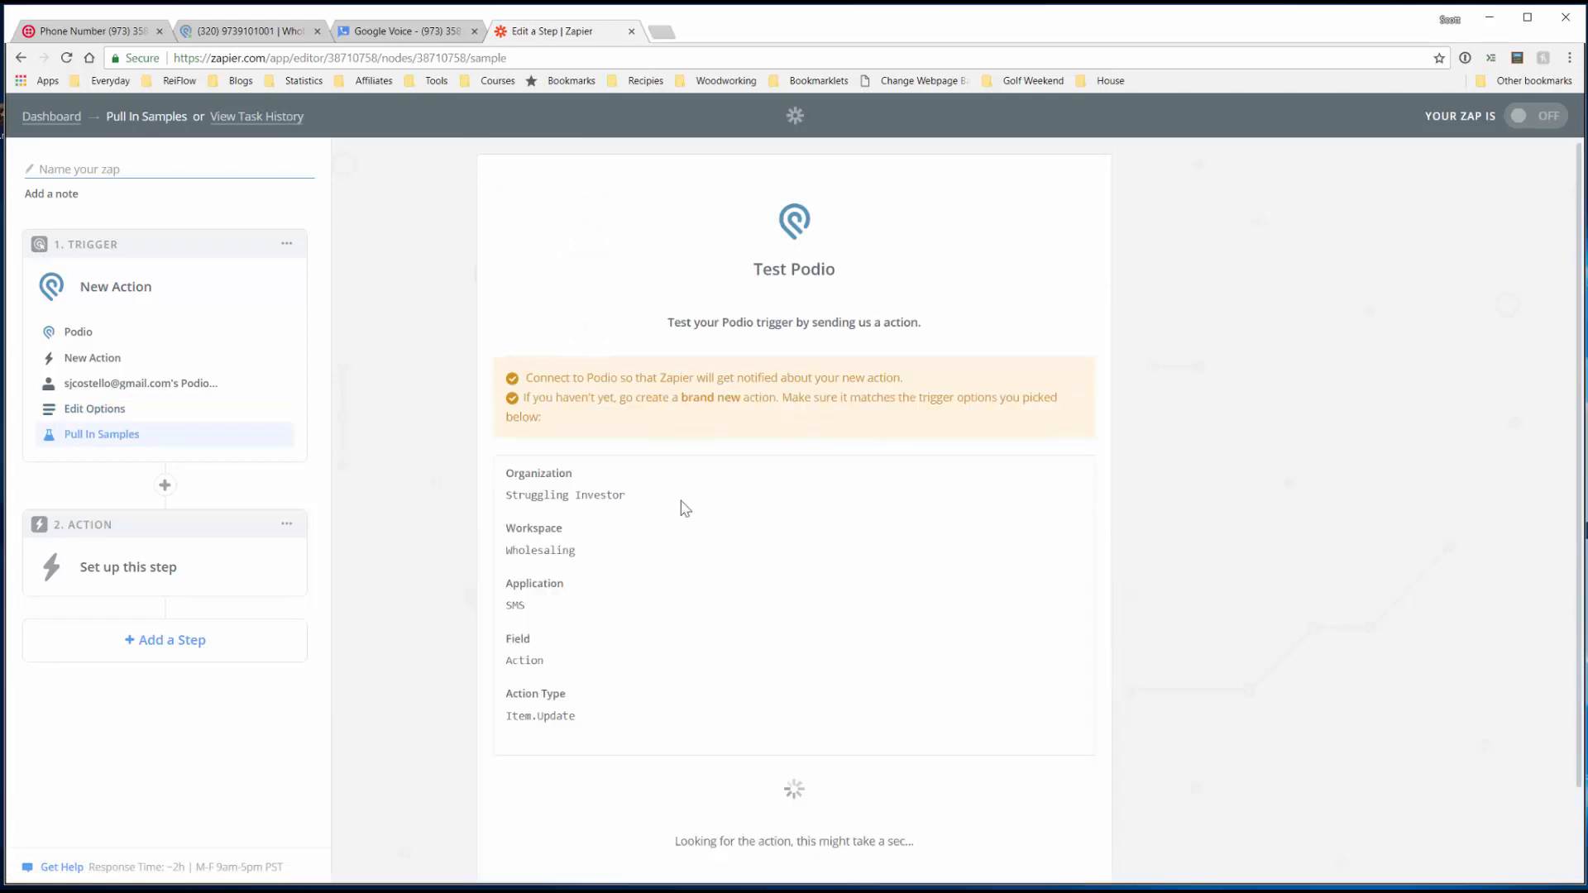
pyautogui.scroll(-2, 496, 592)
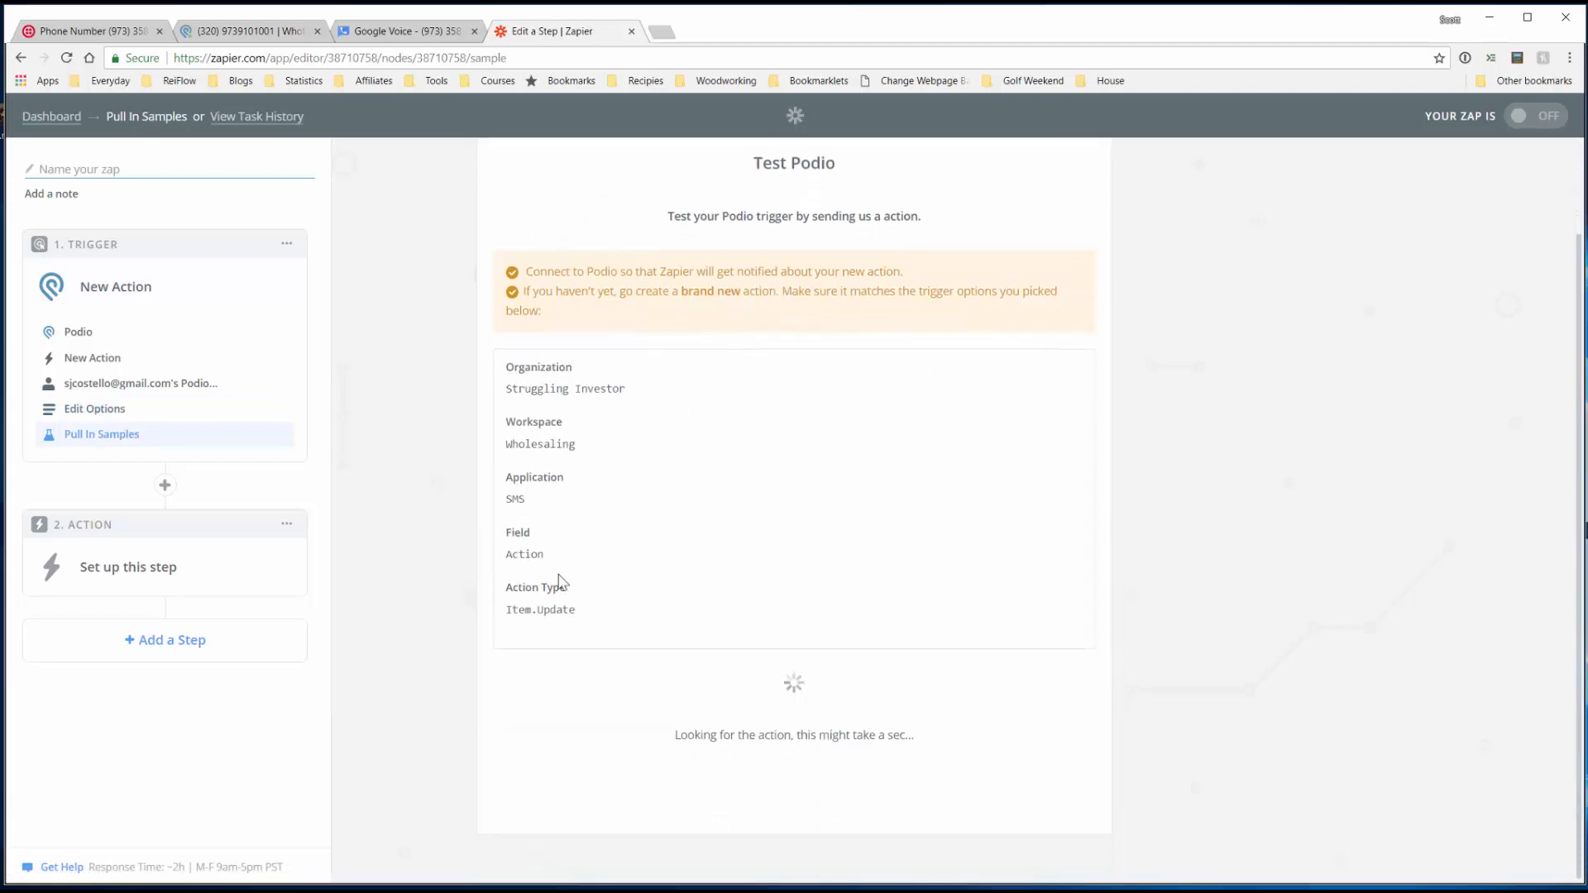
pyautogui.scroll(1, 608, 583)
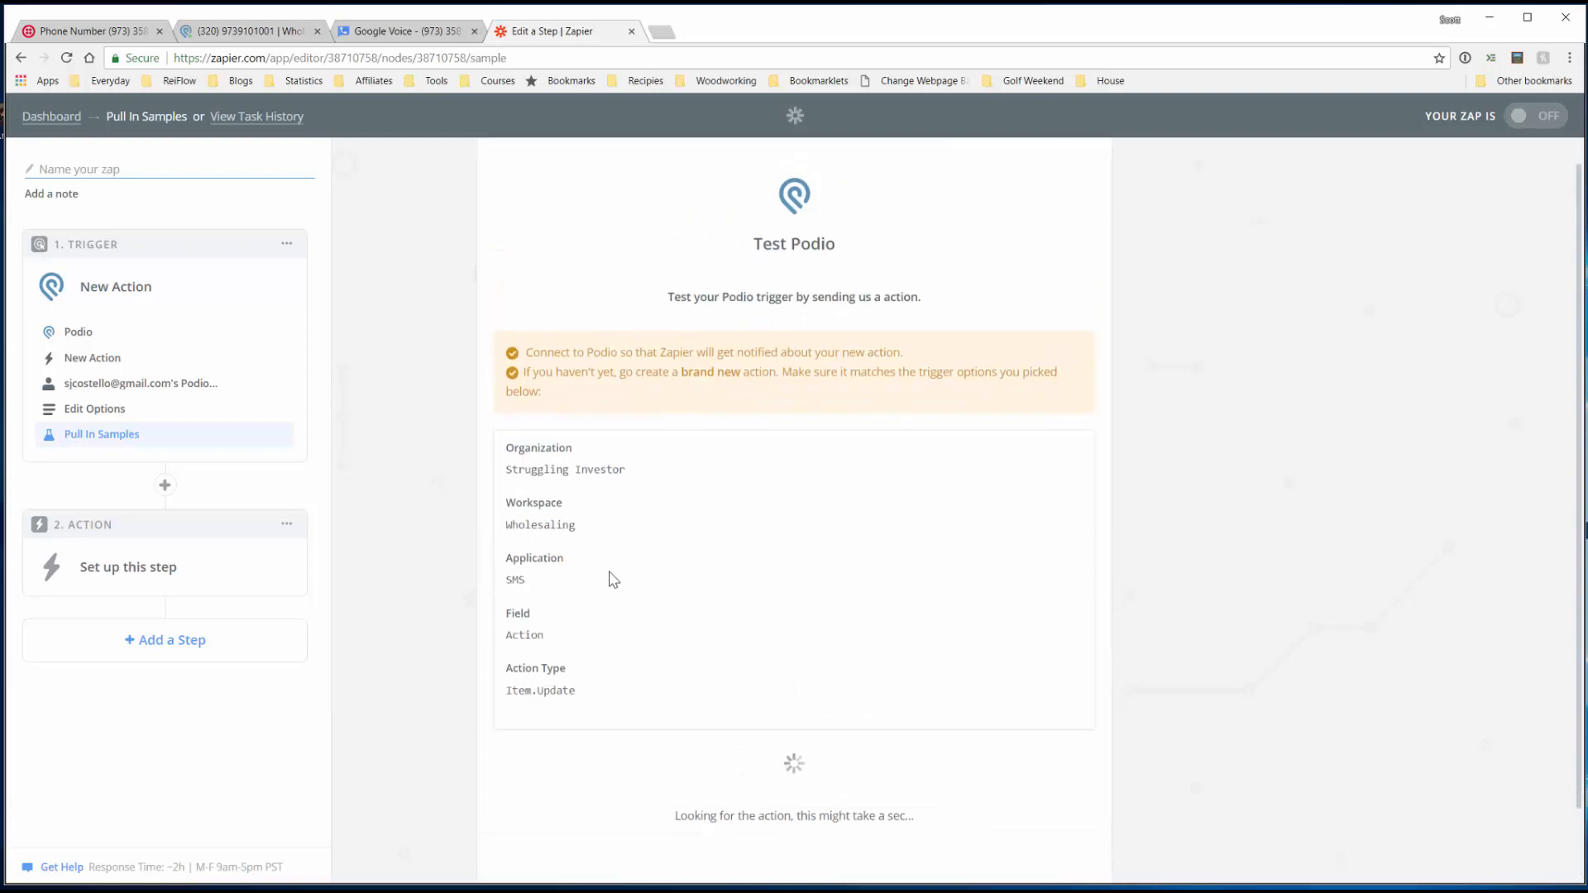
pyautogui.click(266, 36)
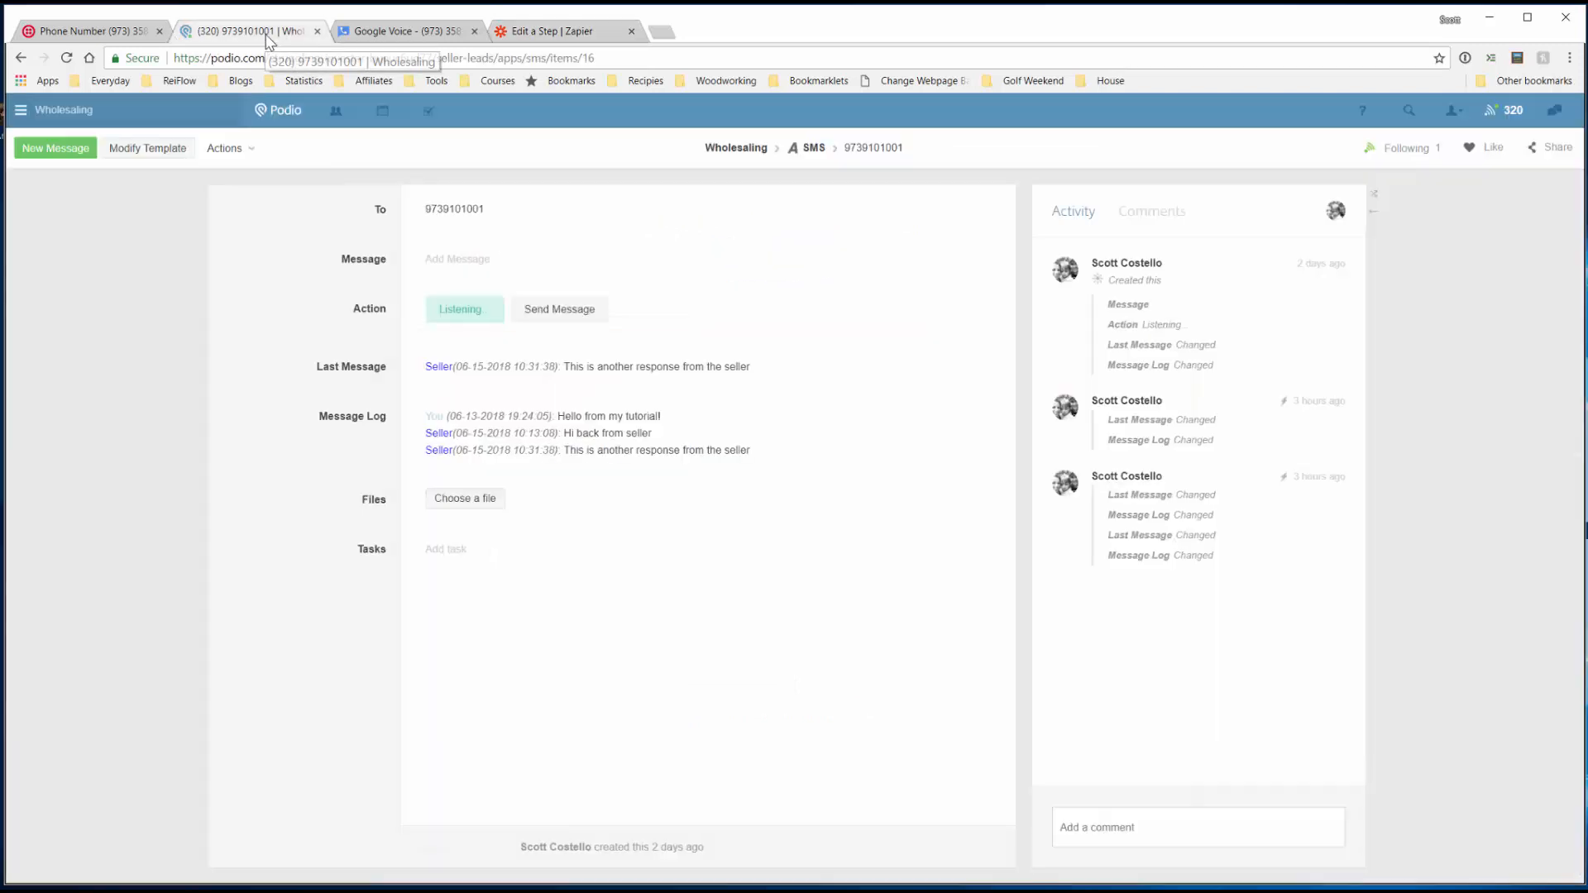
pyautogui.click(557, 313)
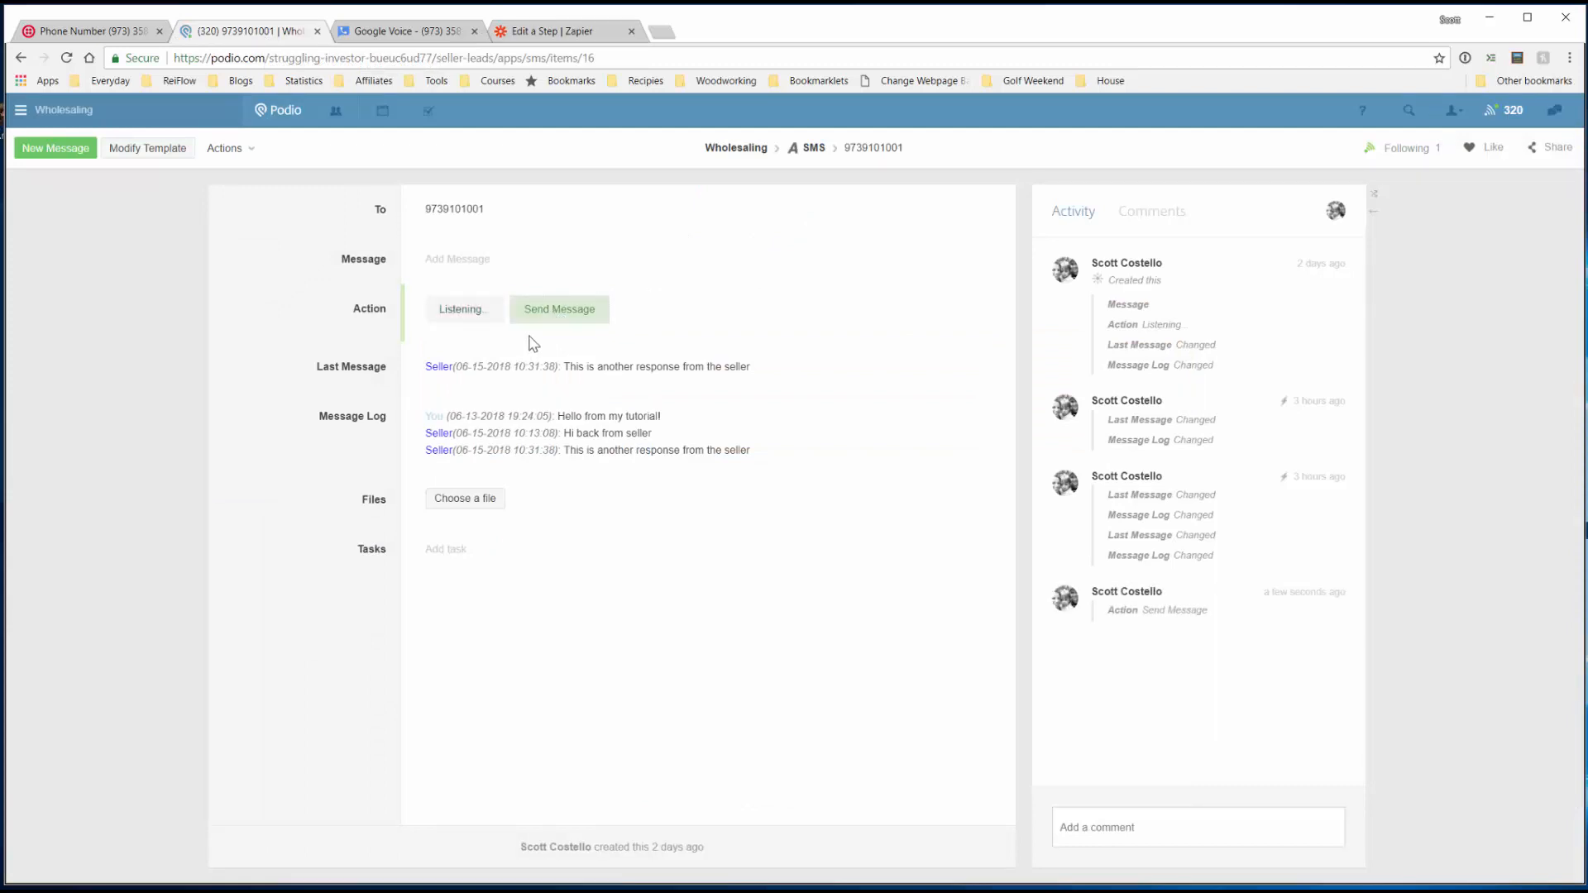
pyautogui.click(550, 37)
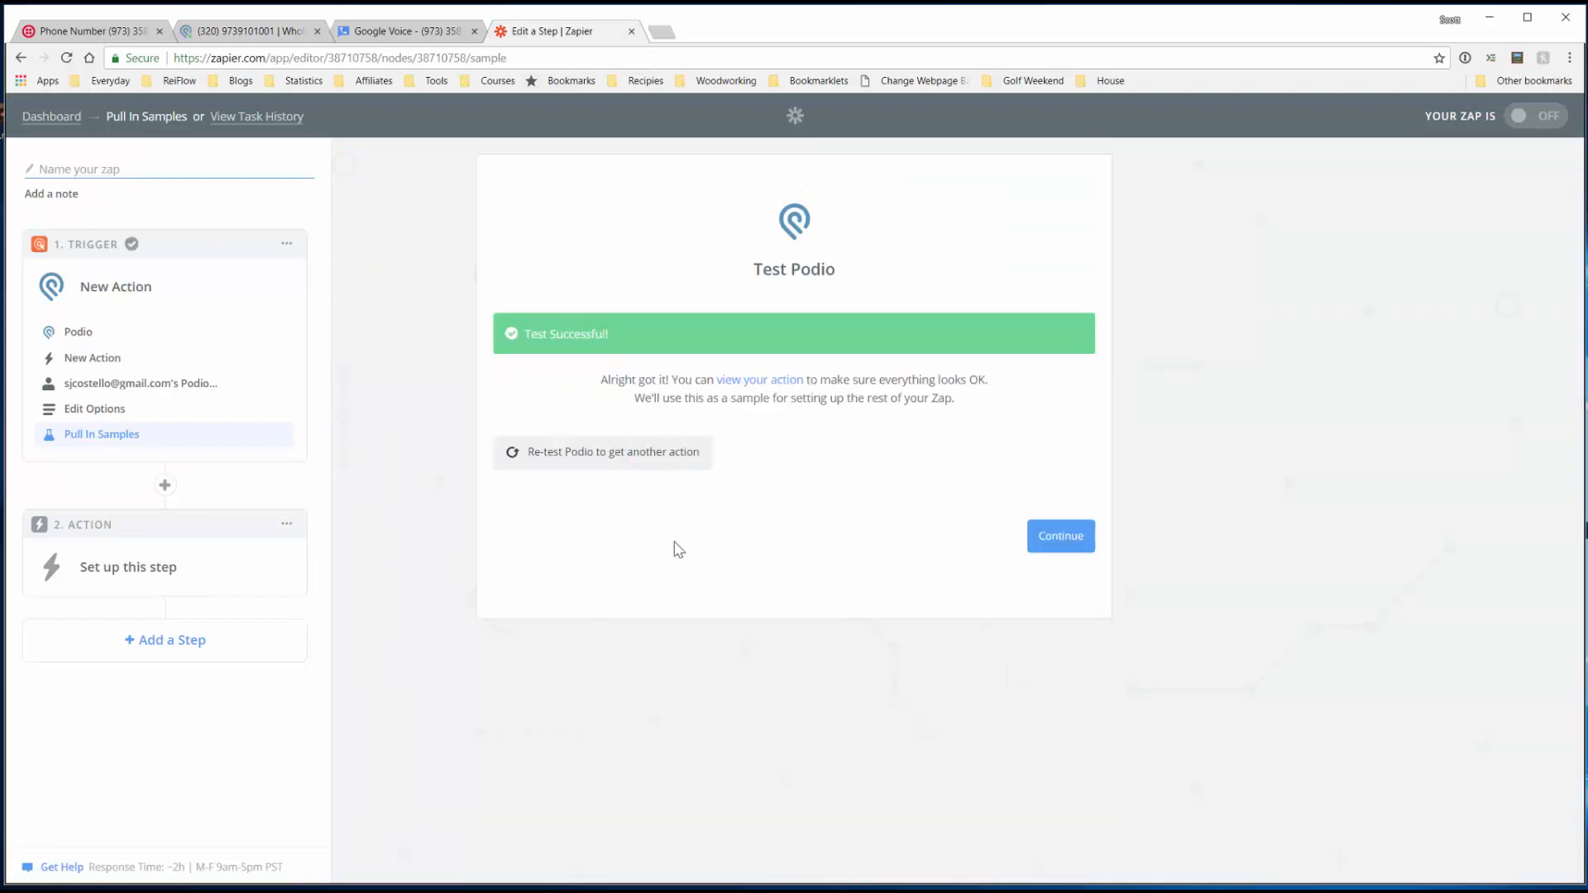
pyautogui.click(1062, 539)
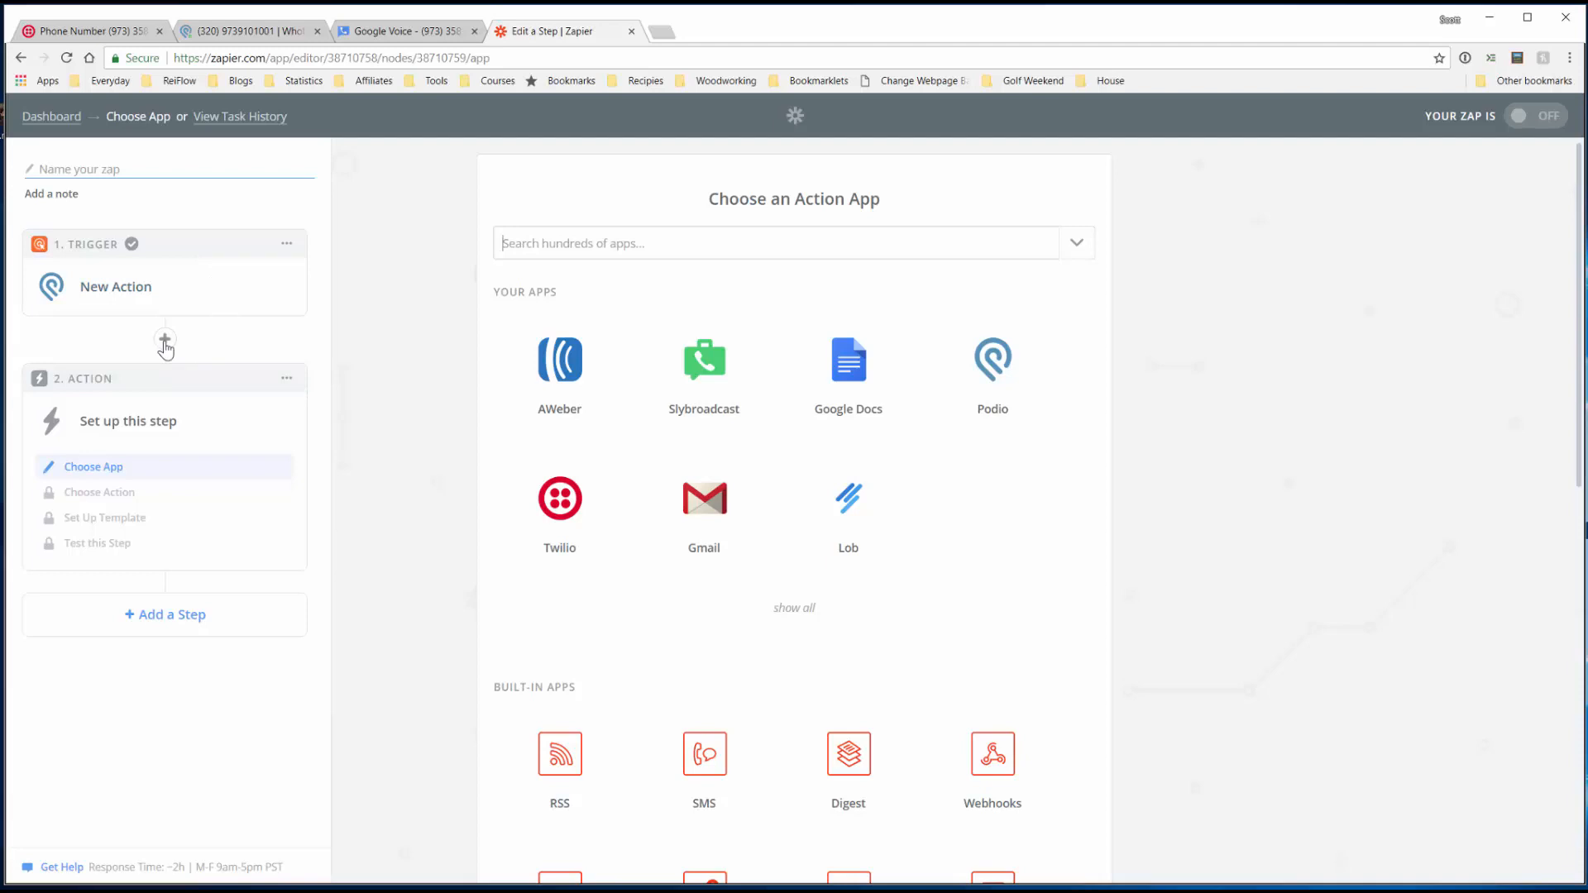
# Insert an "Only continue if..." filter step between the trigger and the action.
pyautogui.moveTo(163, 340)
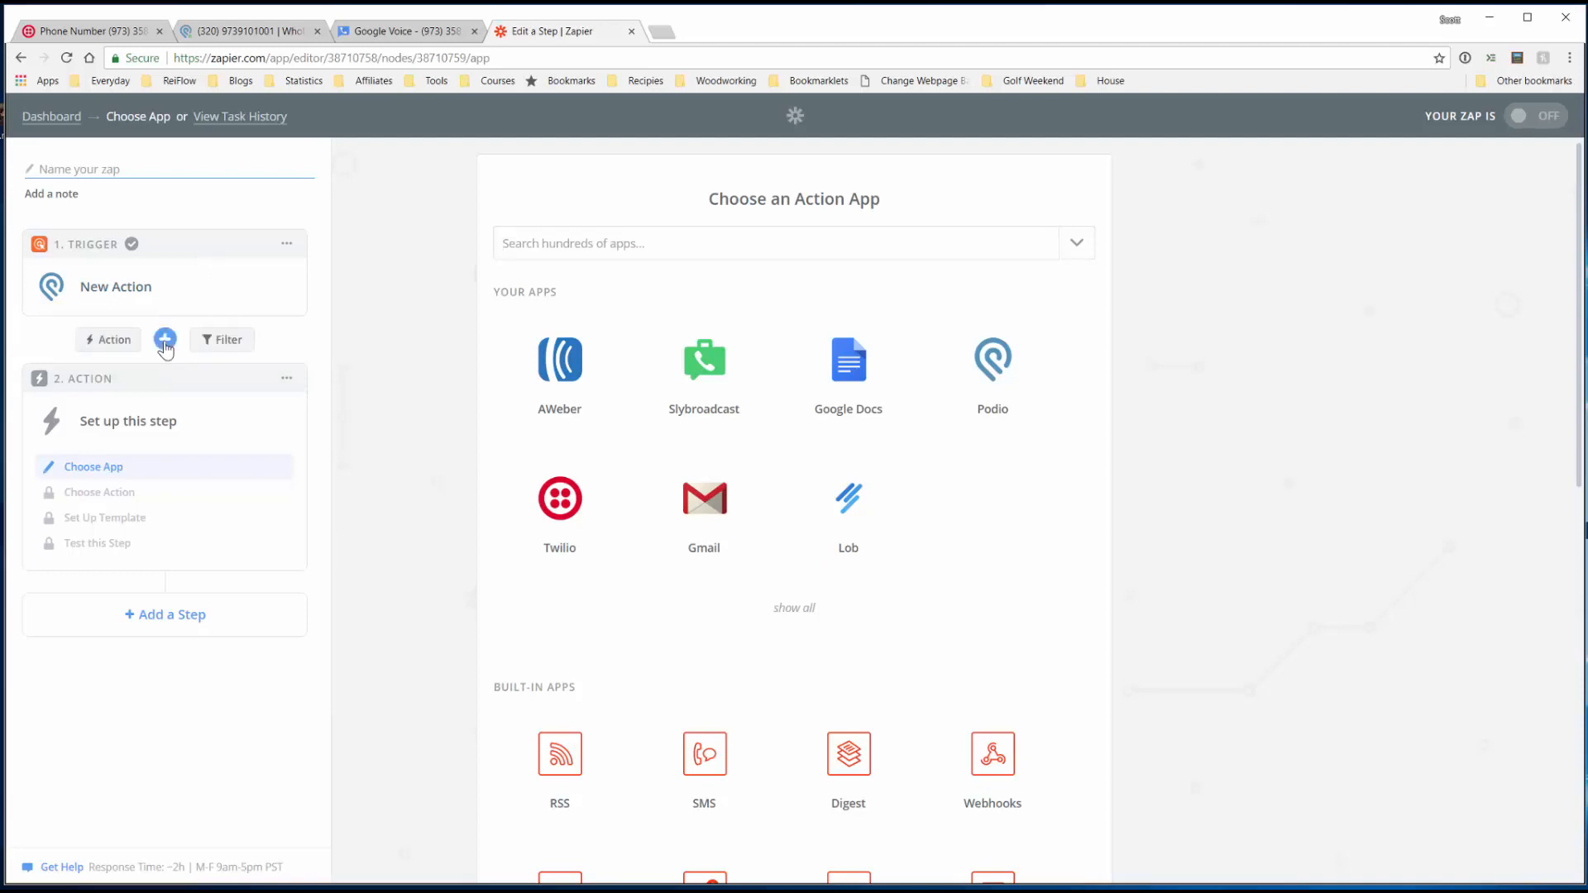
pyautogui.click(216, 347)
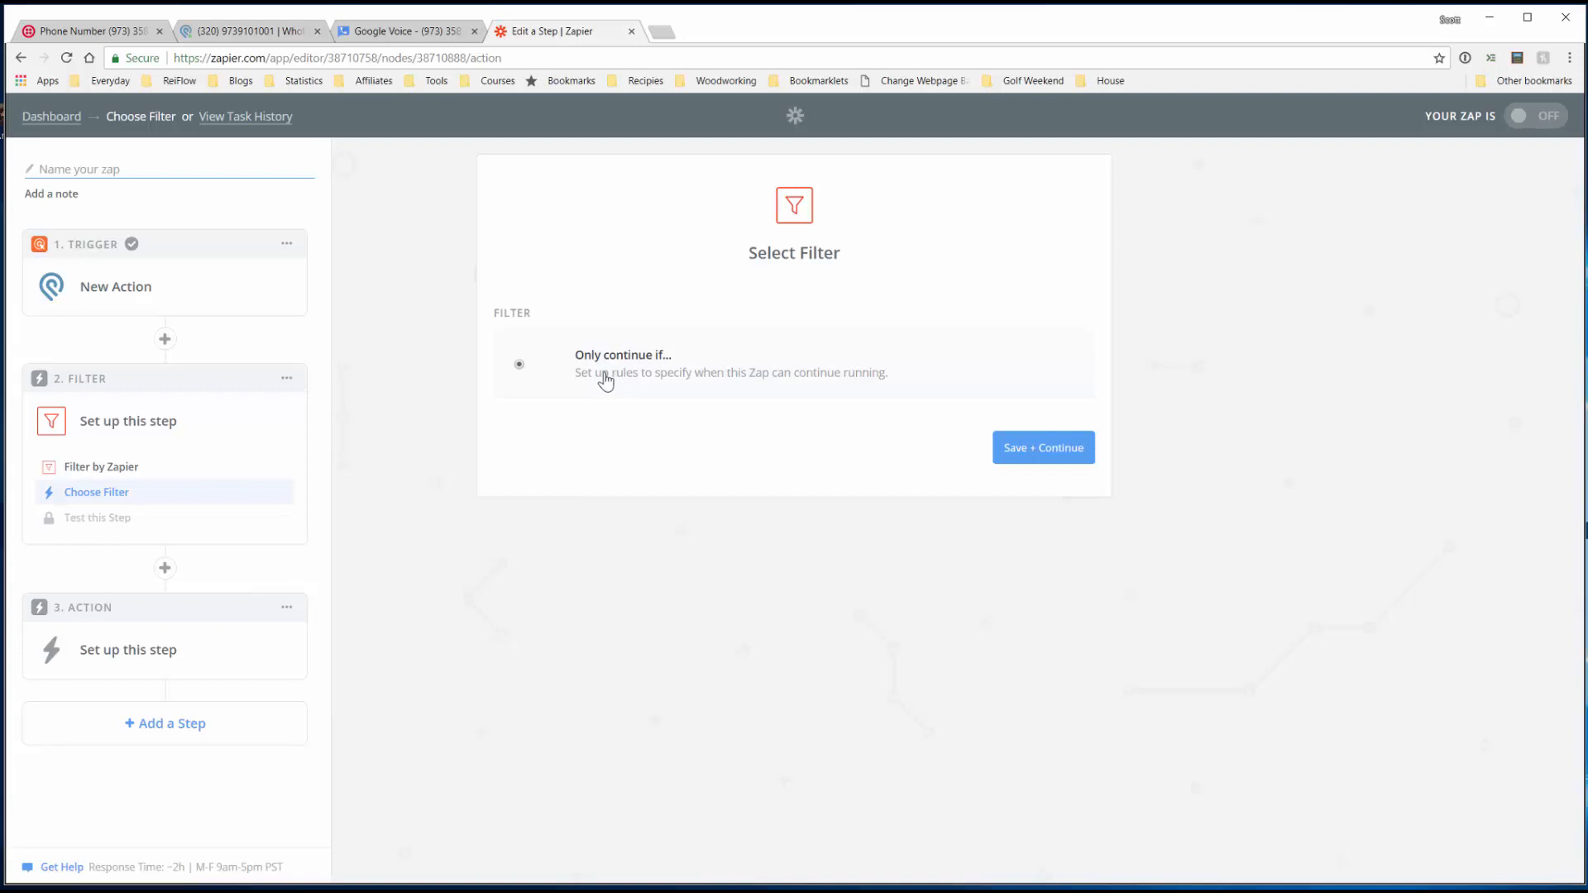
pyautogui.click(1004, 449)
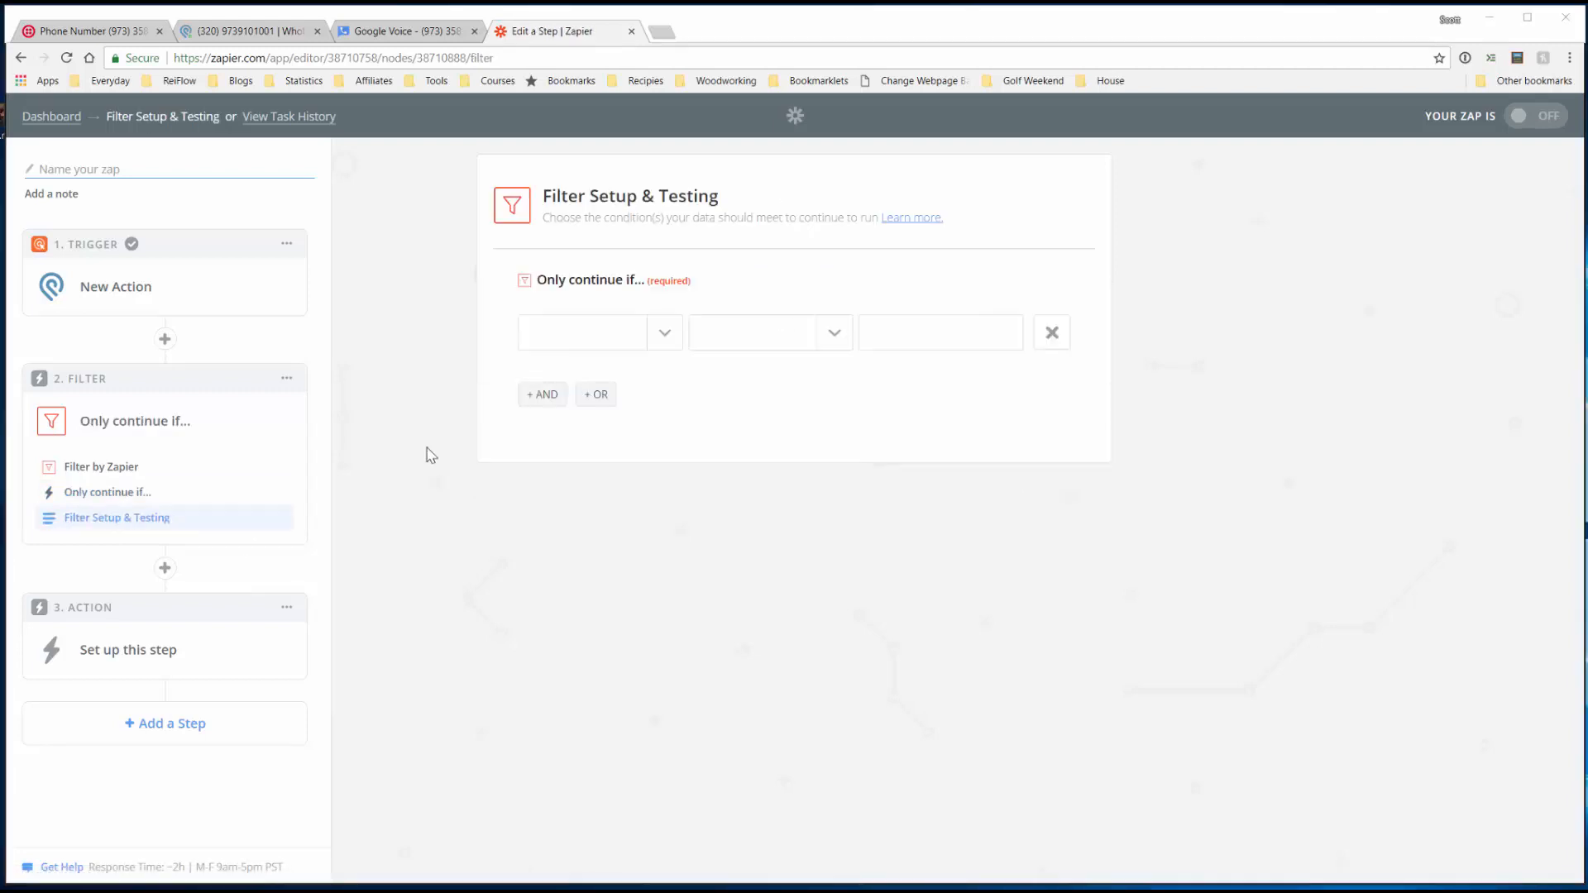
# Set the filter to continue only if Fields Action Value Text exactly matches "Send Message", then test it and continue.
pyautogui.click(665, 336)
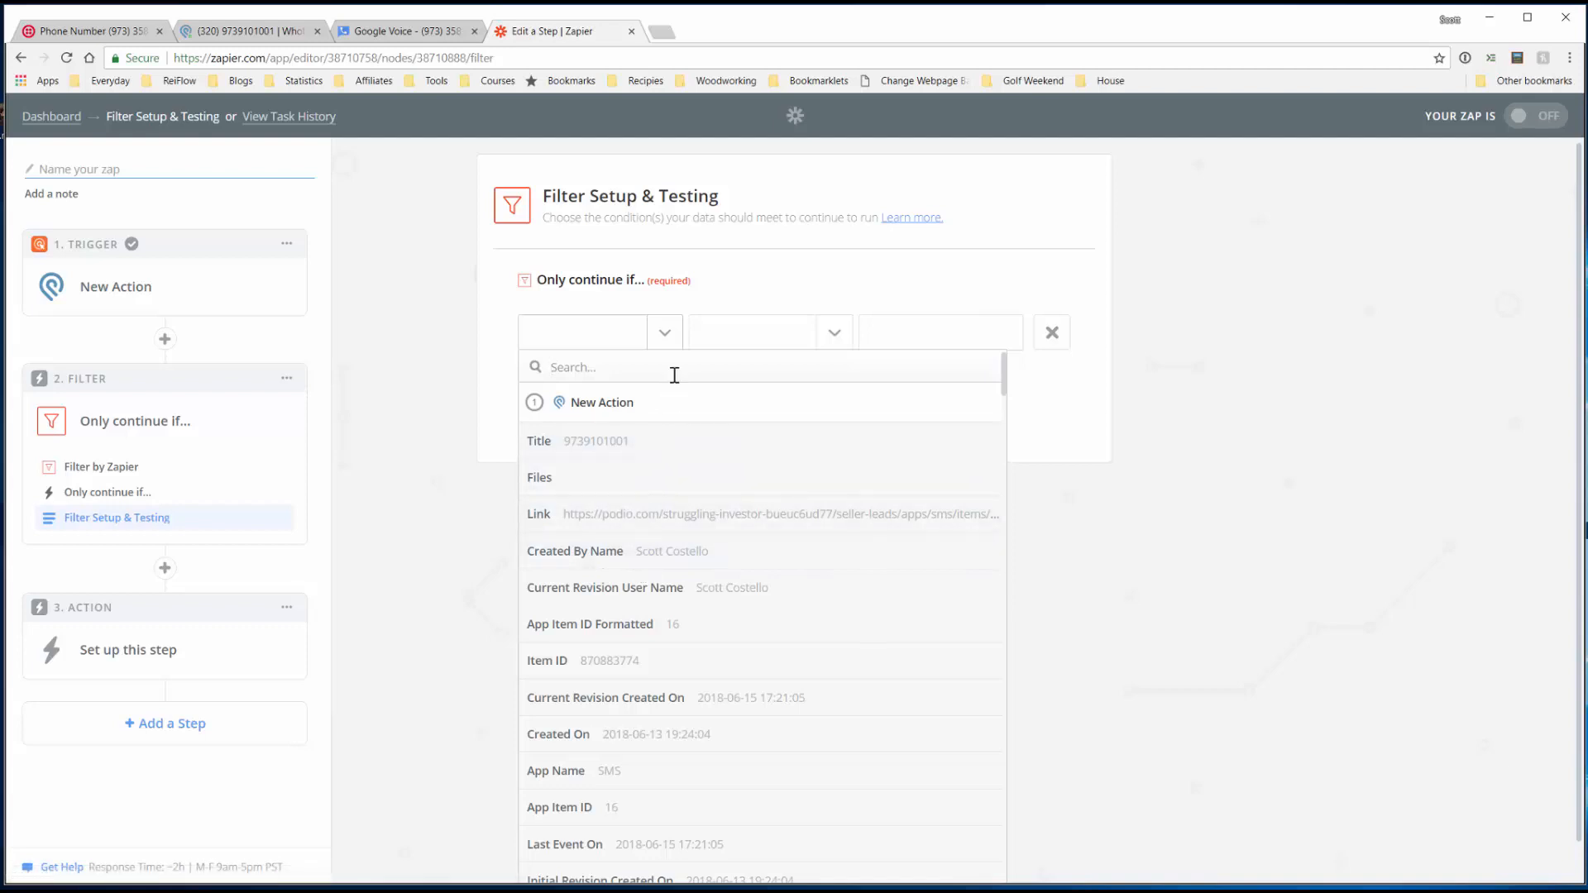
pyautogui.write('Action')
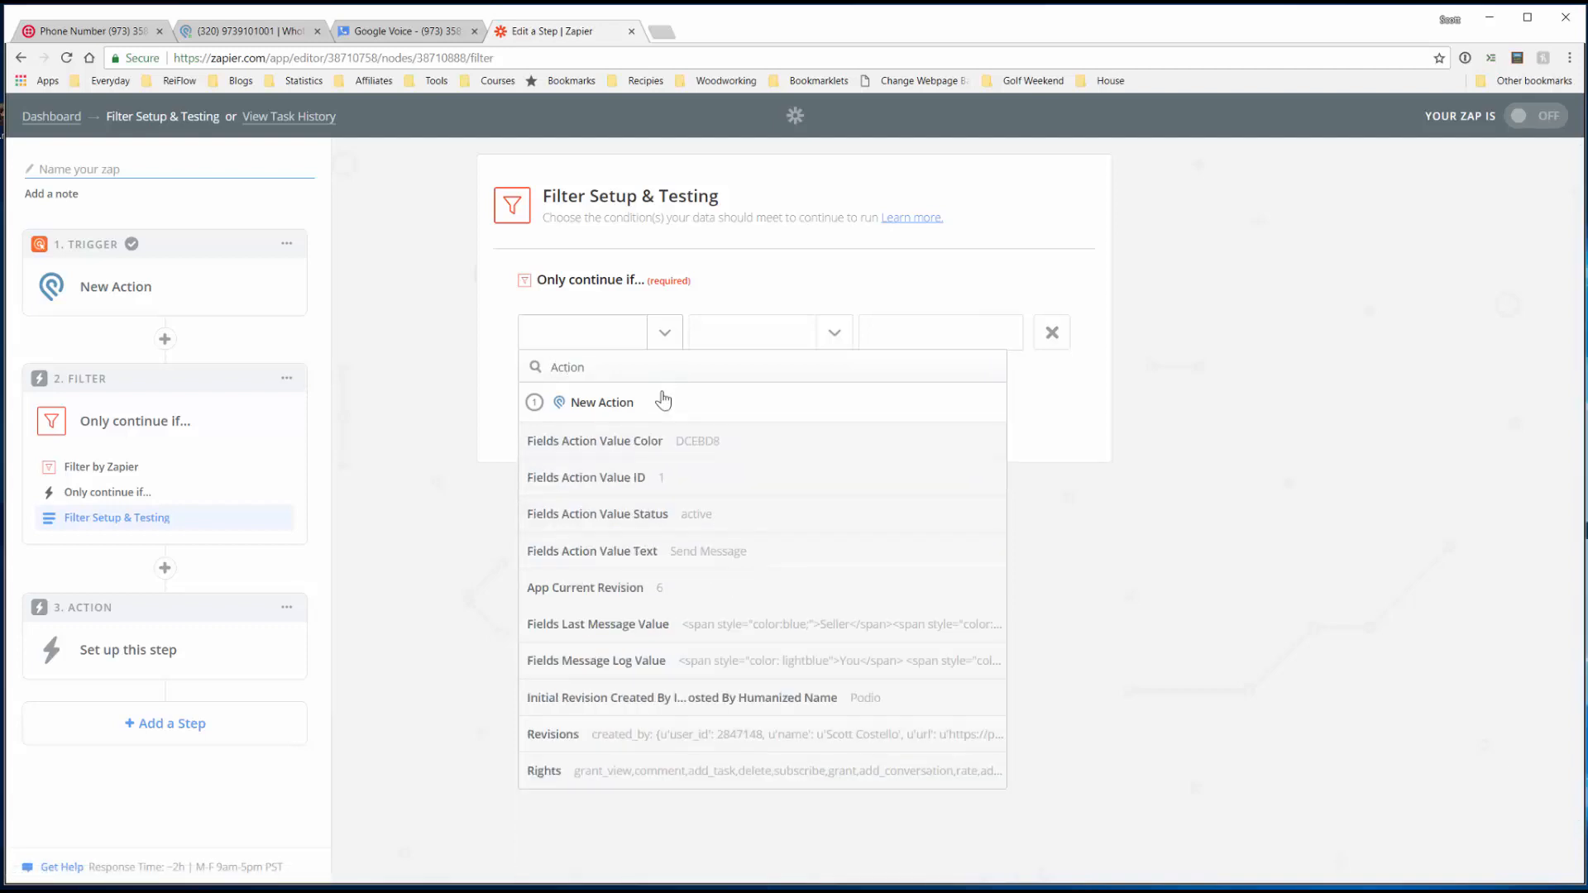
pyautogui.click(601, 552)
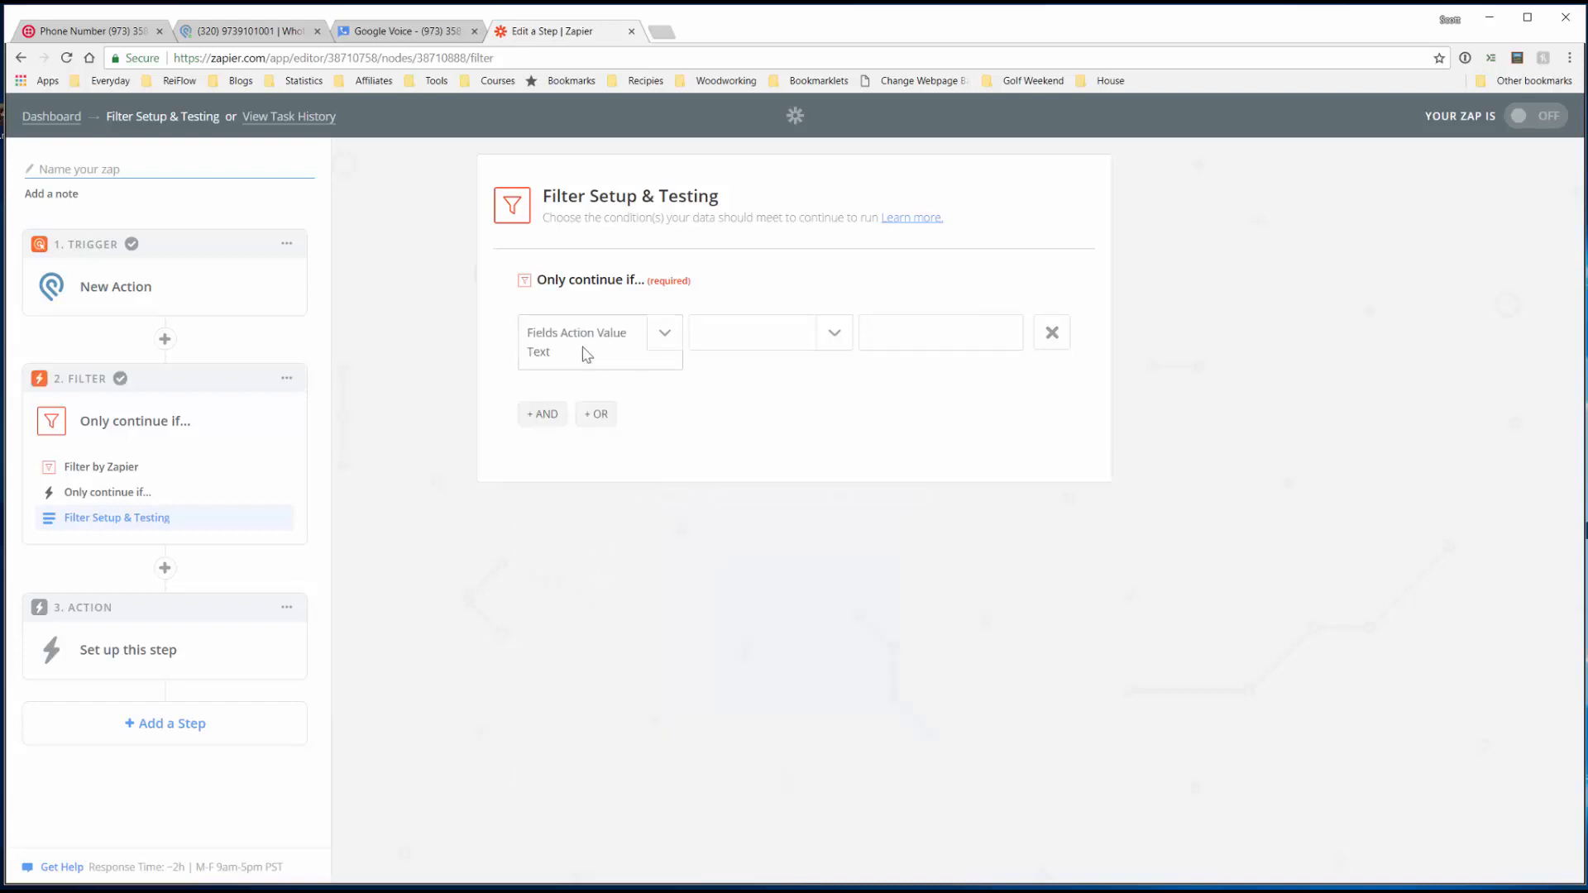
pyautogui.click(828, 348)
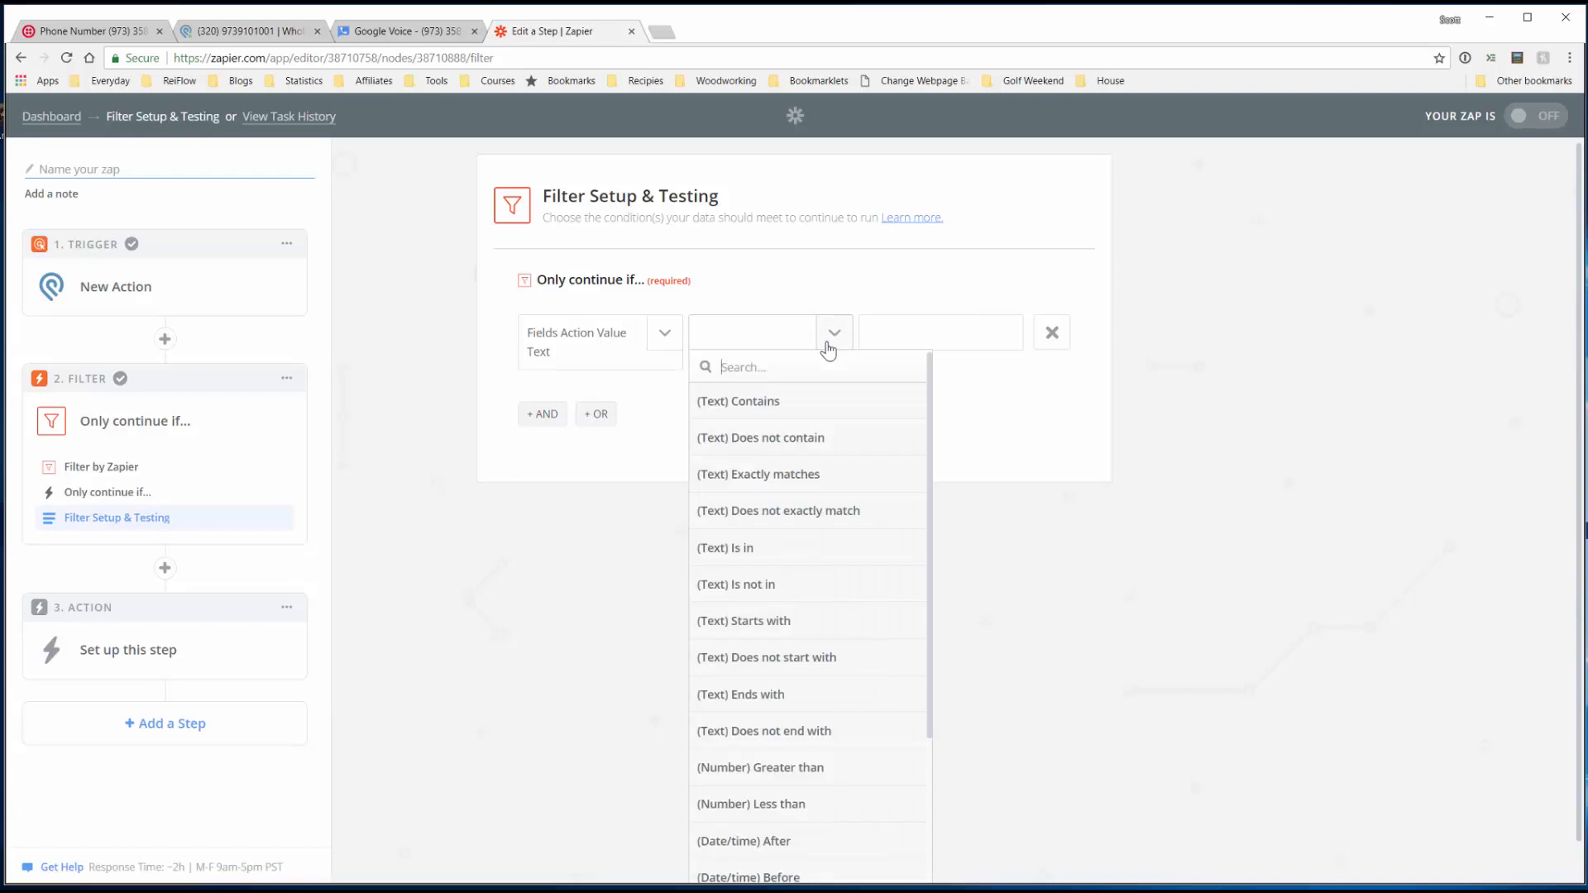
pyautogui.click(807, 477)
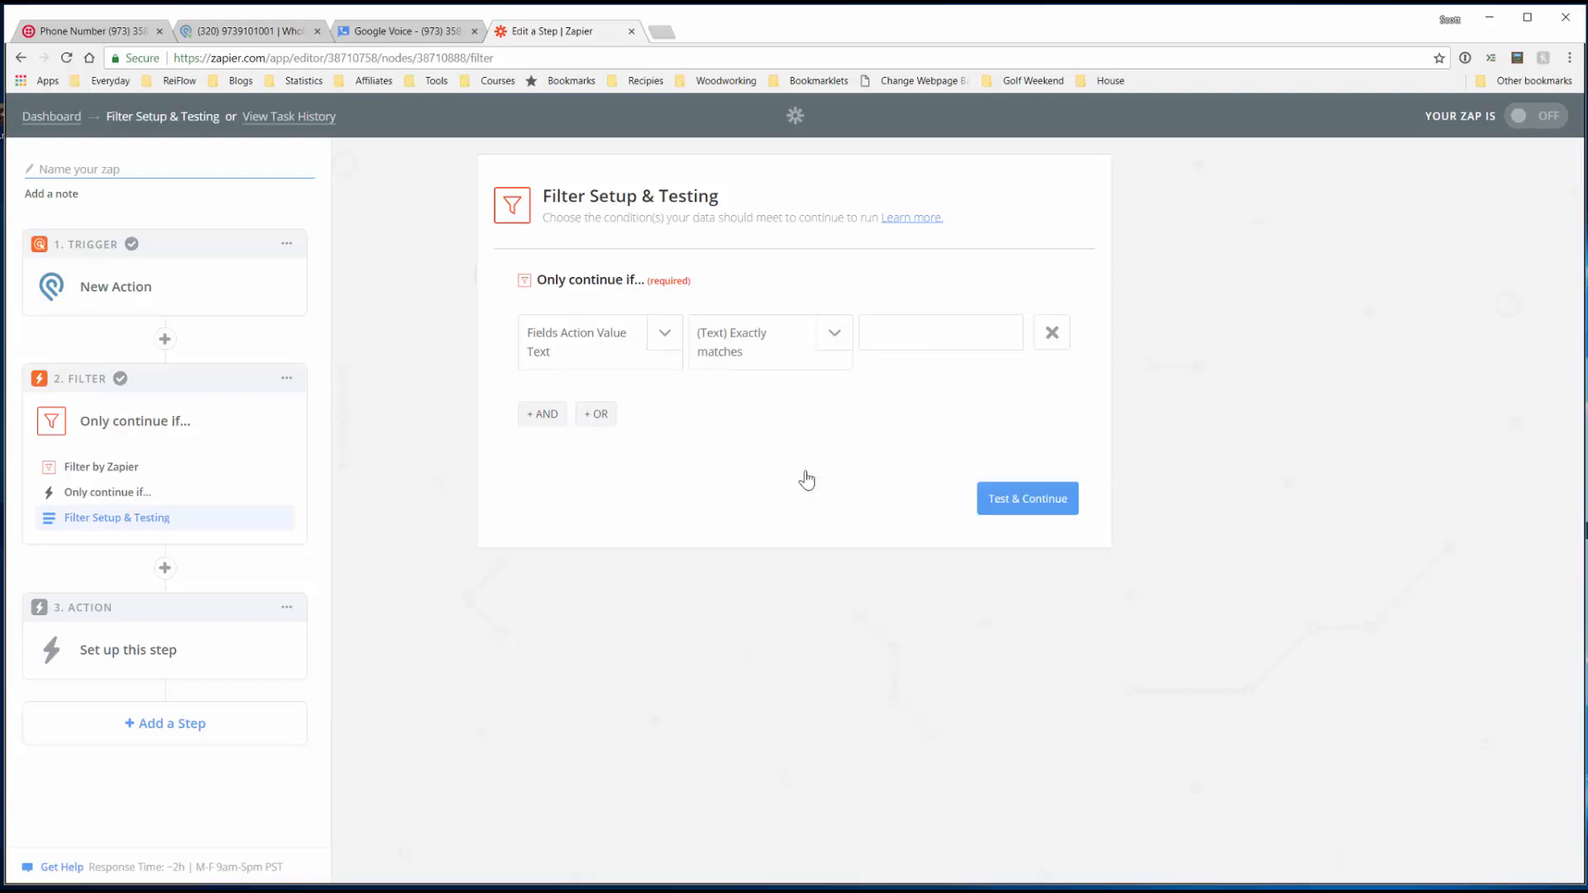
pyautogui.click(905, 343)
pyautogui.write('Send Message')
pyautogui.click(242, 33)
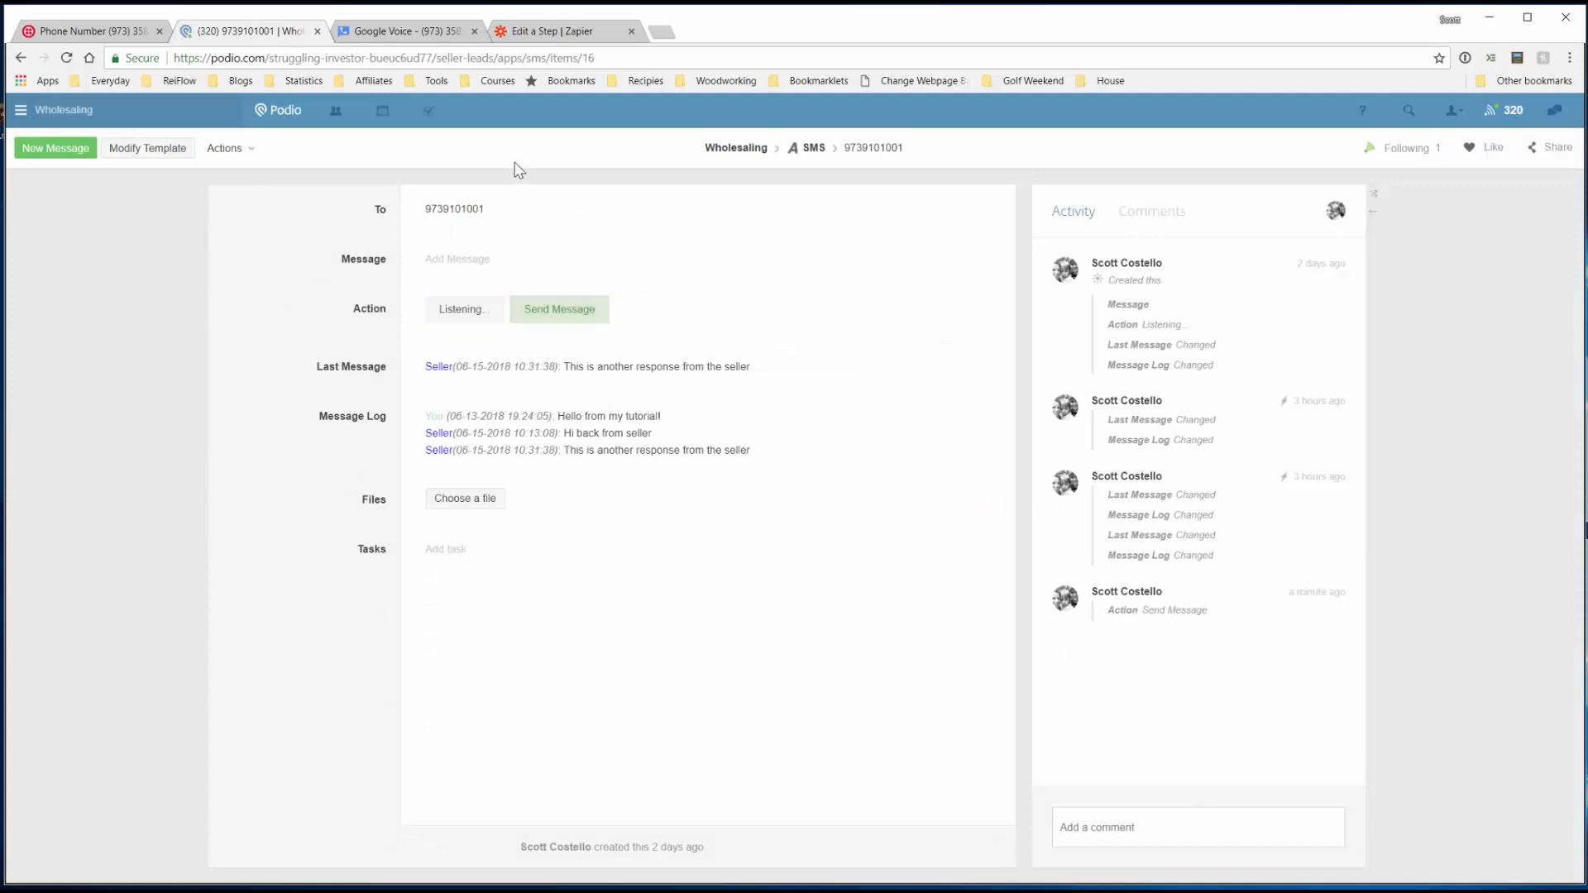
pyautogui.click(546, 33)
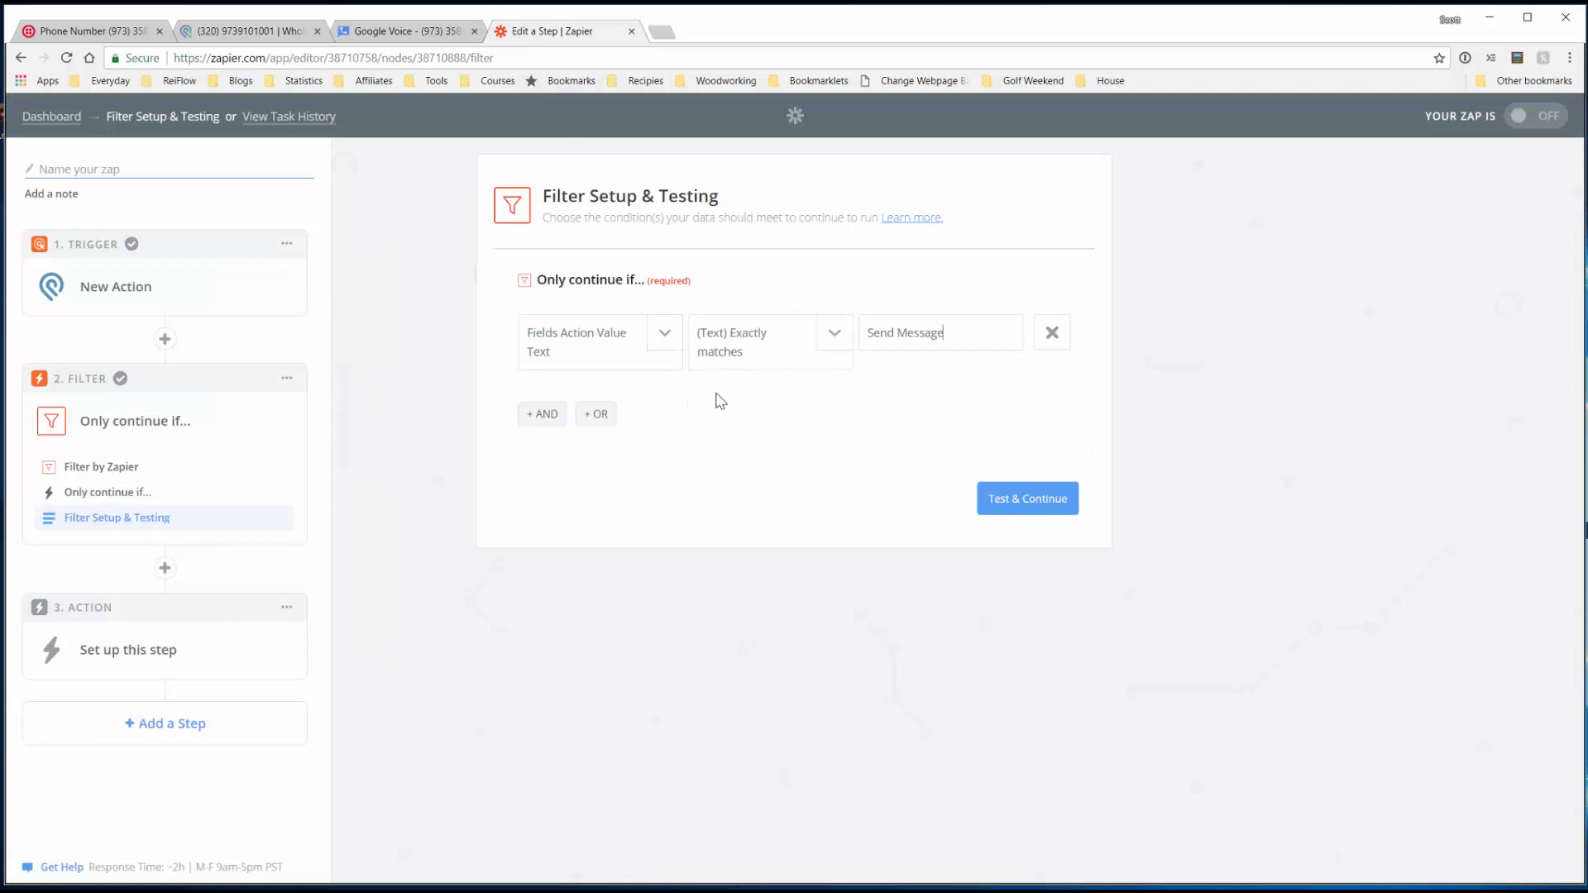
pyautogui.click(1019, 497)
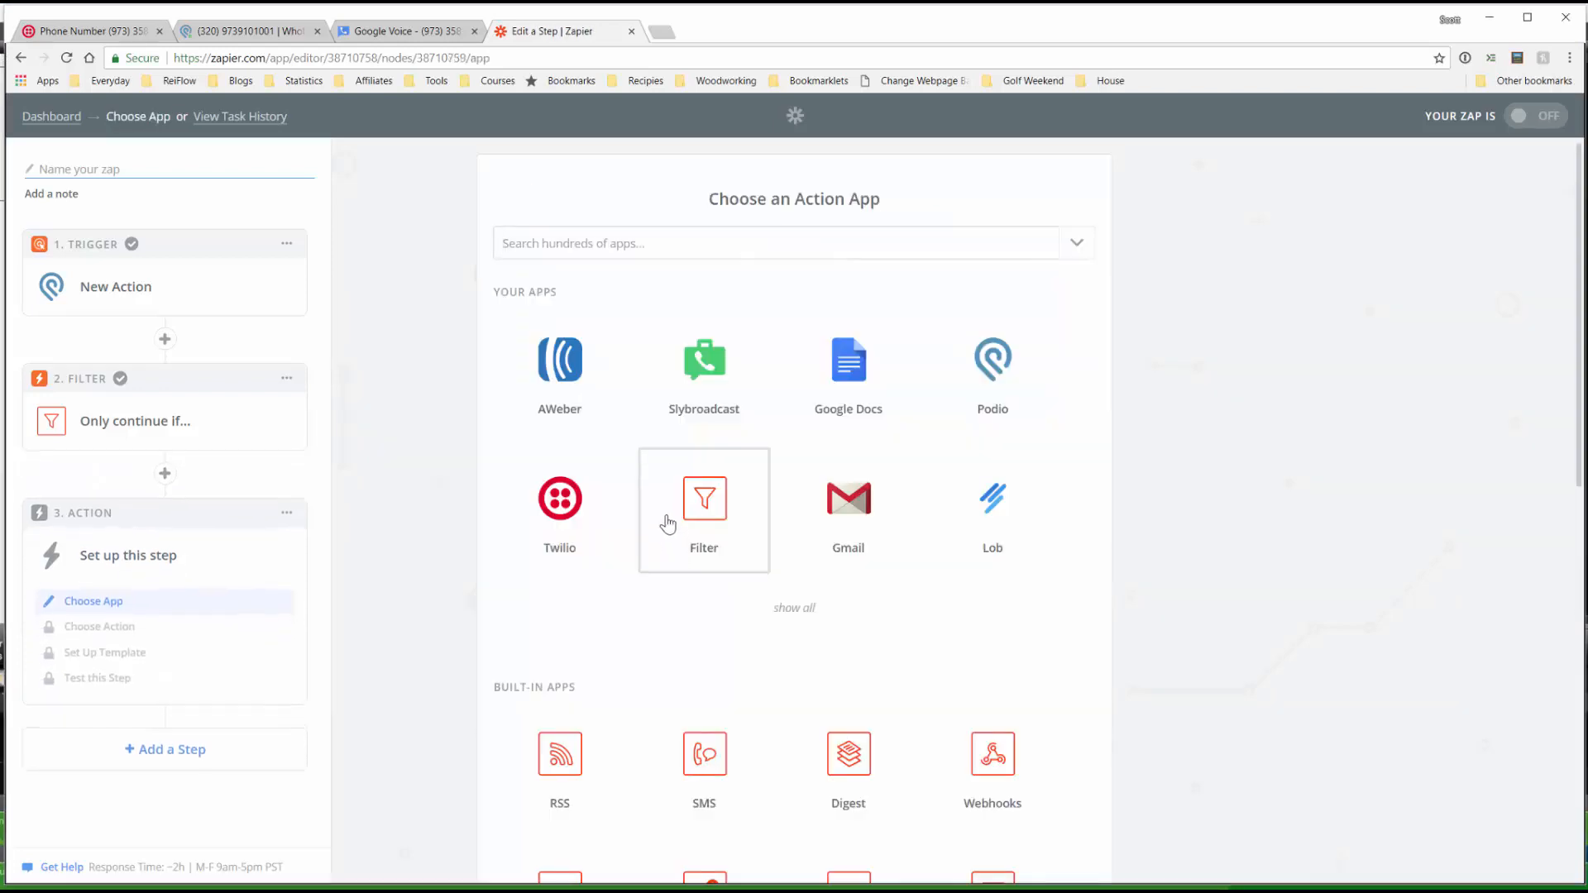
# Make the third step a Twilio Send SMS action, test the Tutorial account connection, and save that account.
pyautogui.click(558, 504)
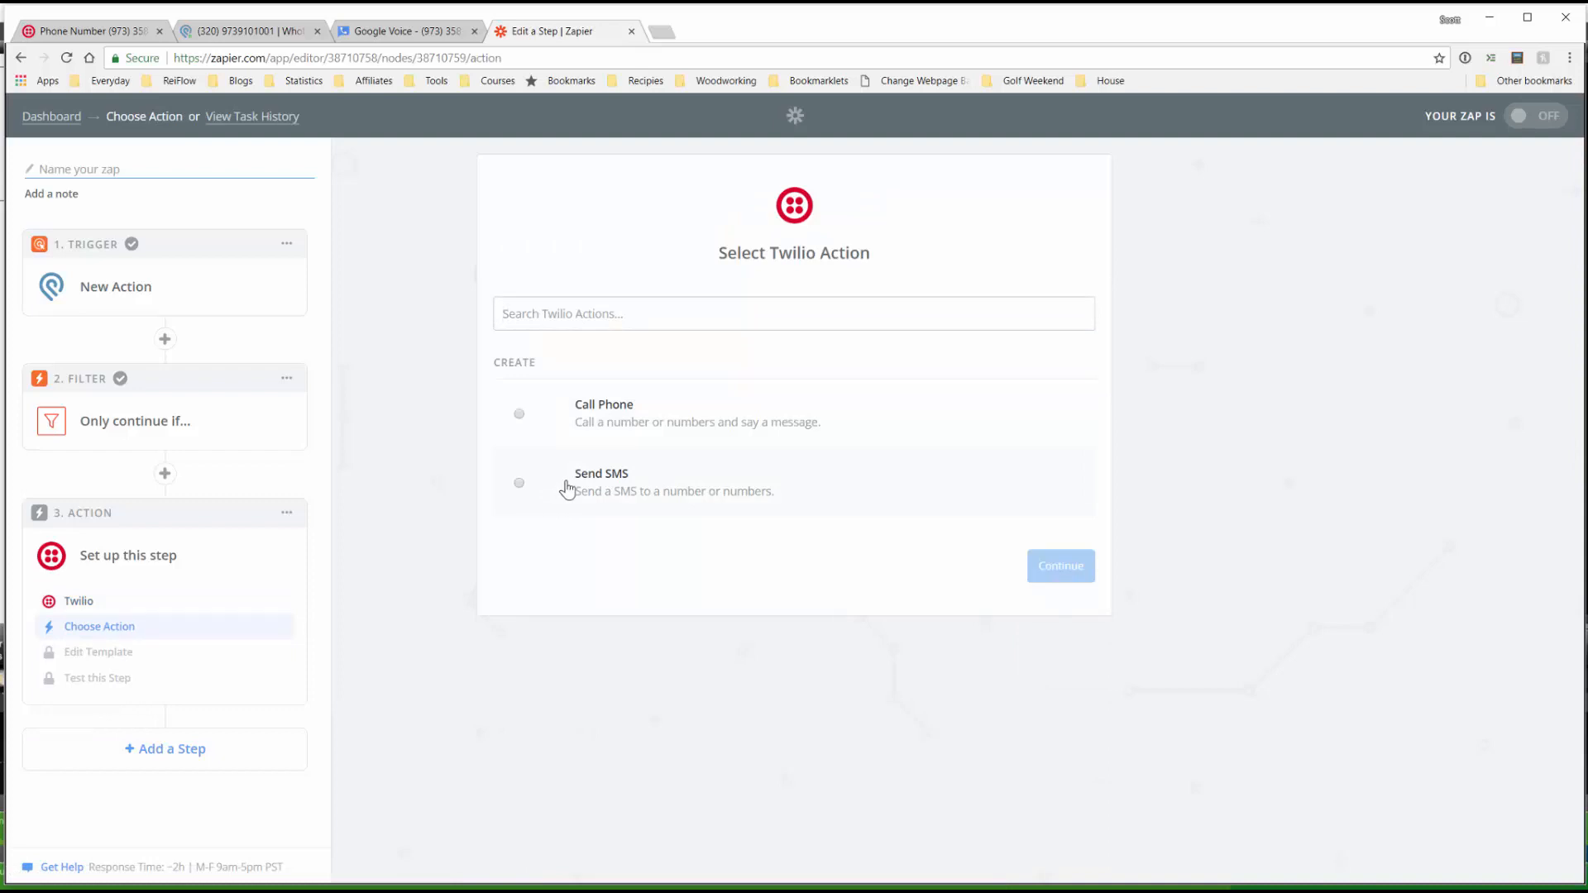
pyautogui.click(567, 487)
pyautogui.click(1045, 572)
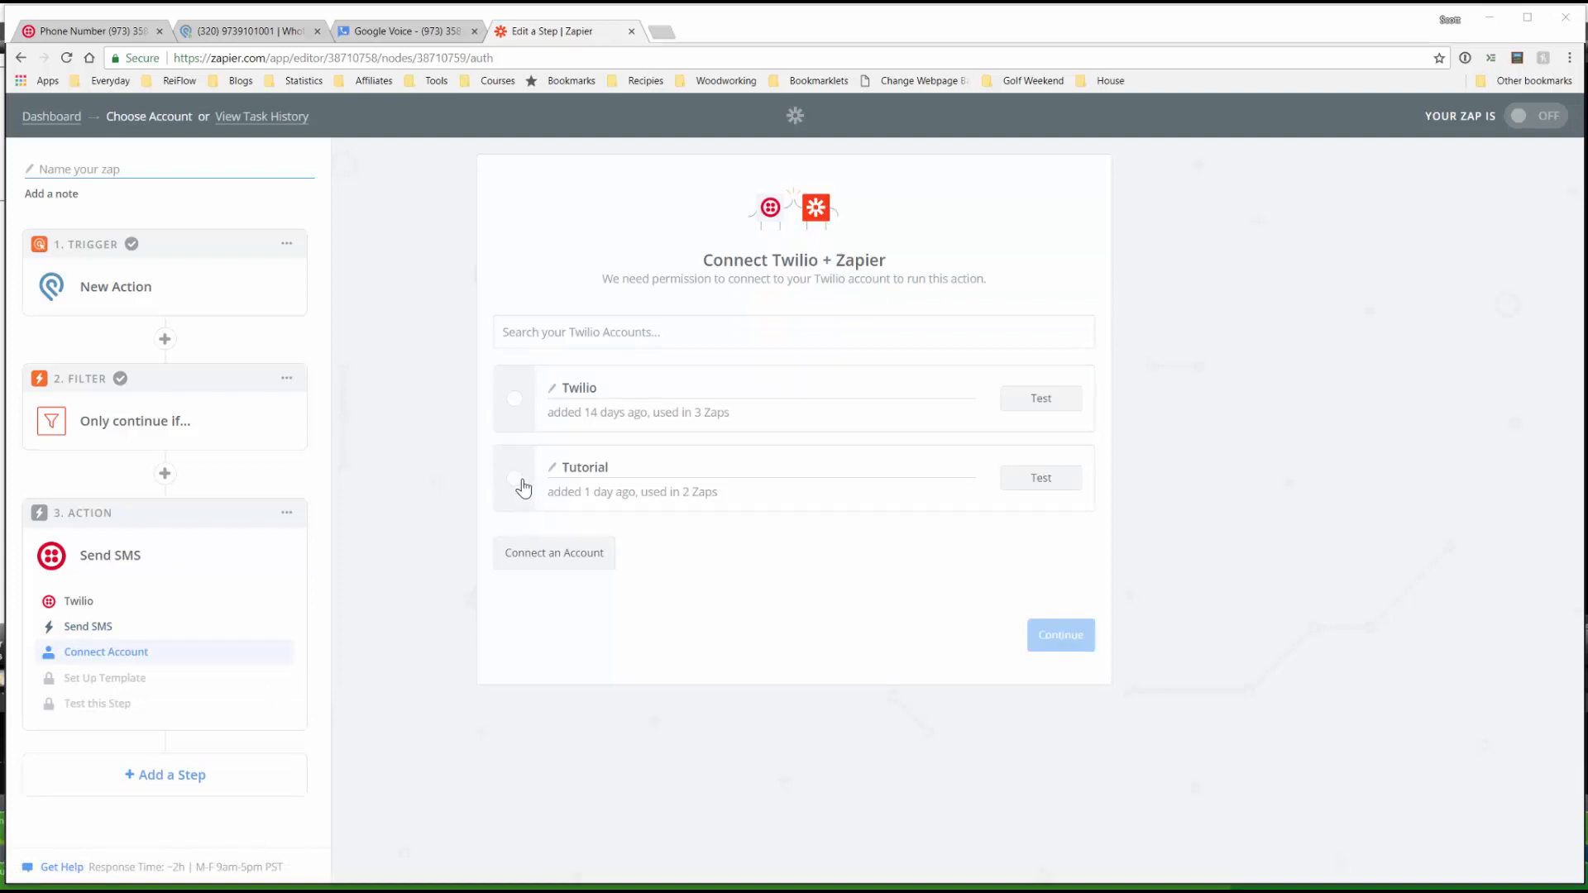
pyautogui.click(519, 484)
pyautogui.click(1045, 479)
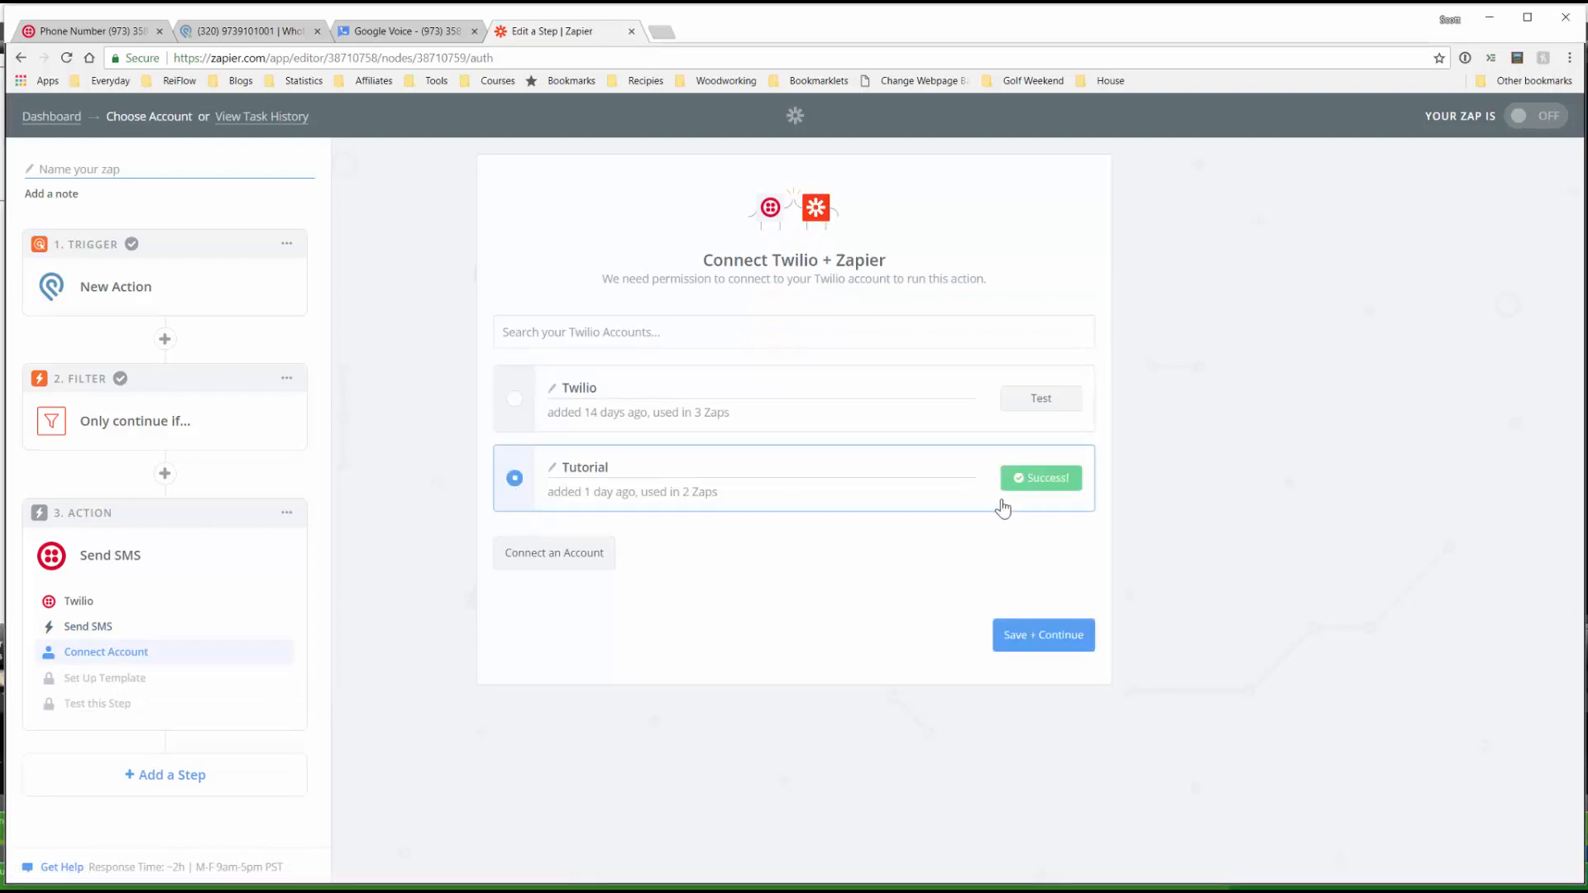
pyautogui.click(1036, 638)
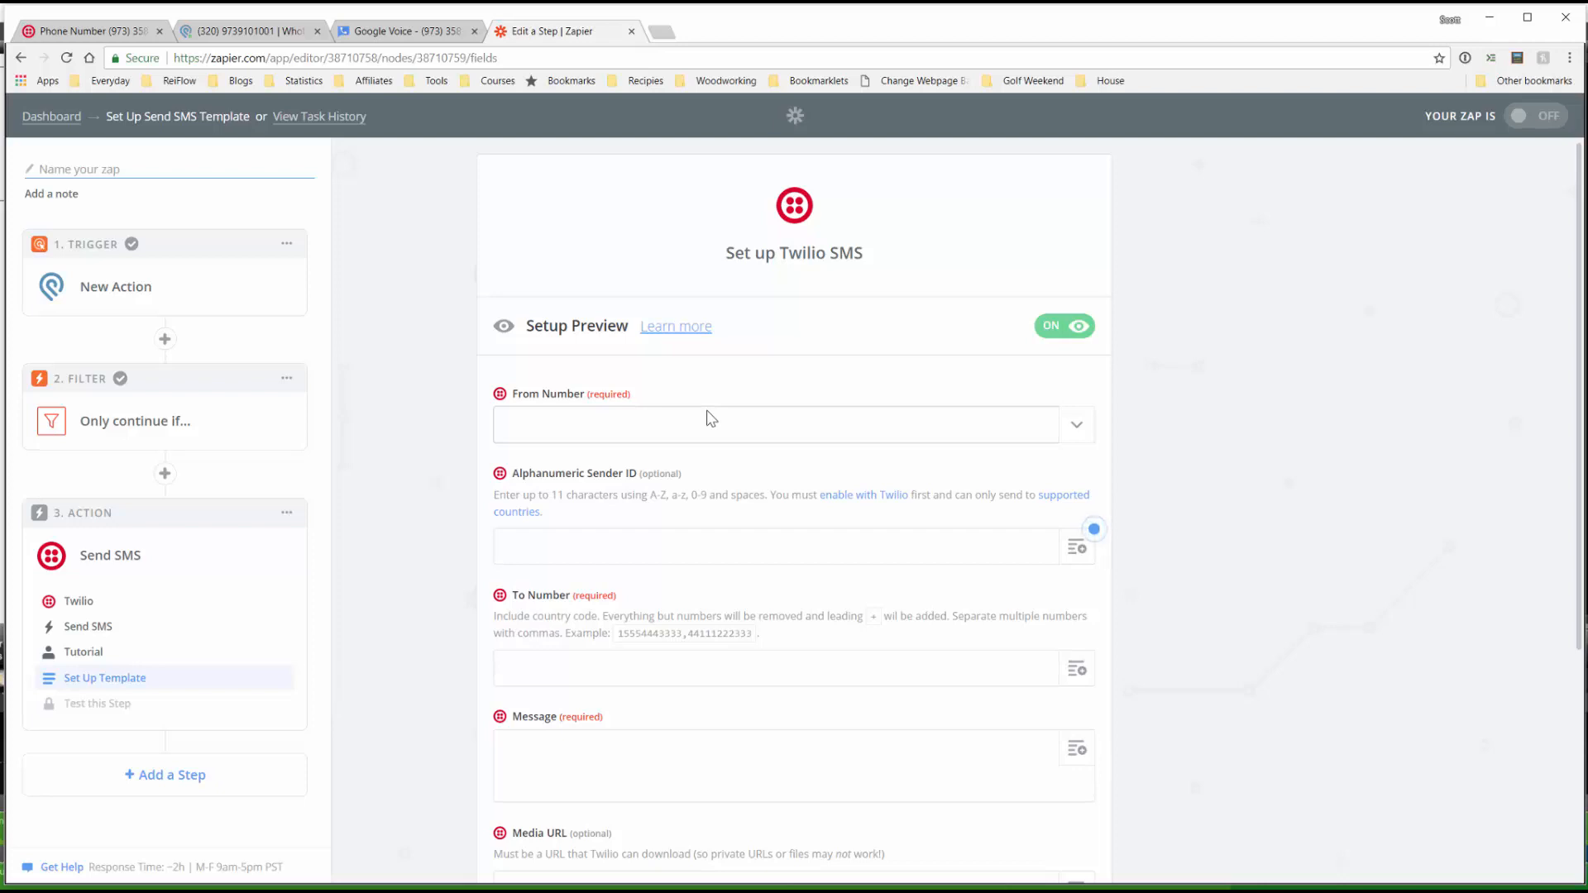
# Select the available Twilio number as From Number and set To Number to 1 followed by the trigger's Fields To Value.
pyautogui.click(1075, 438)
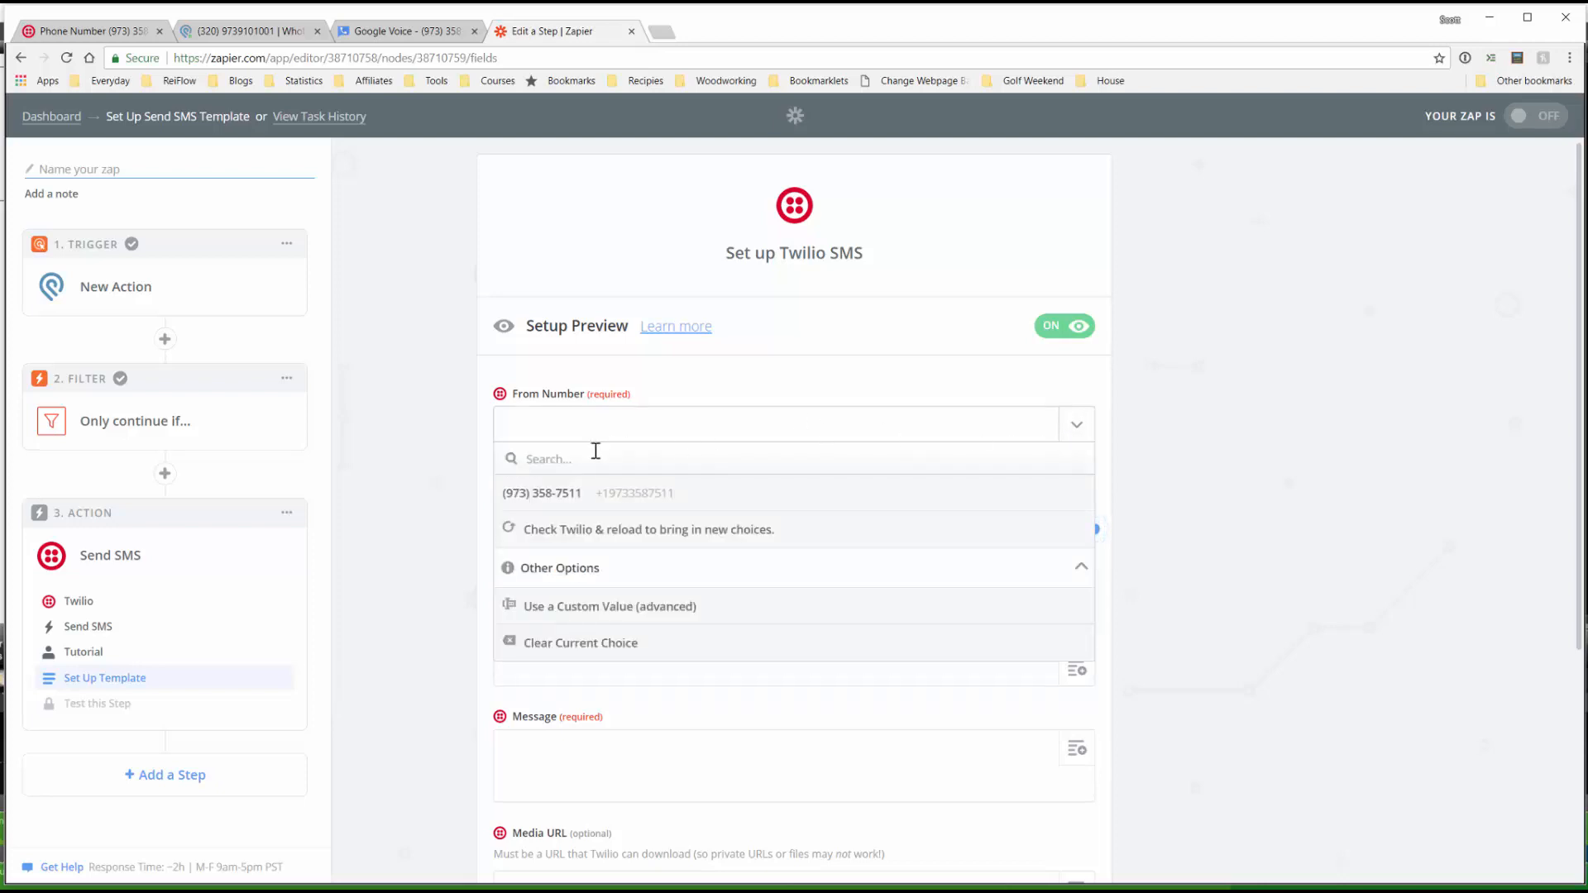
pyautogui.click(565, 496)
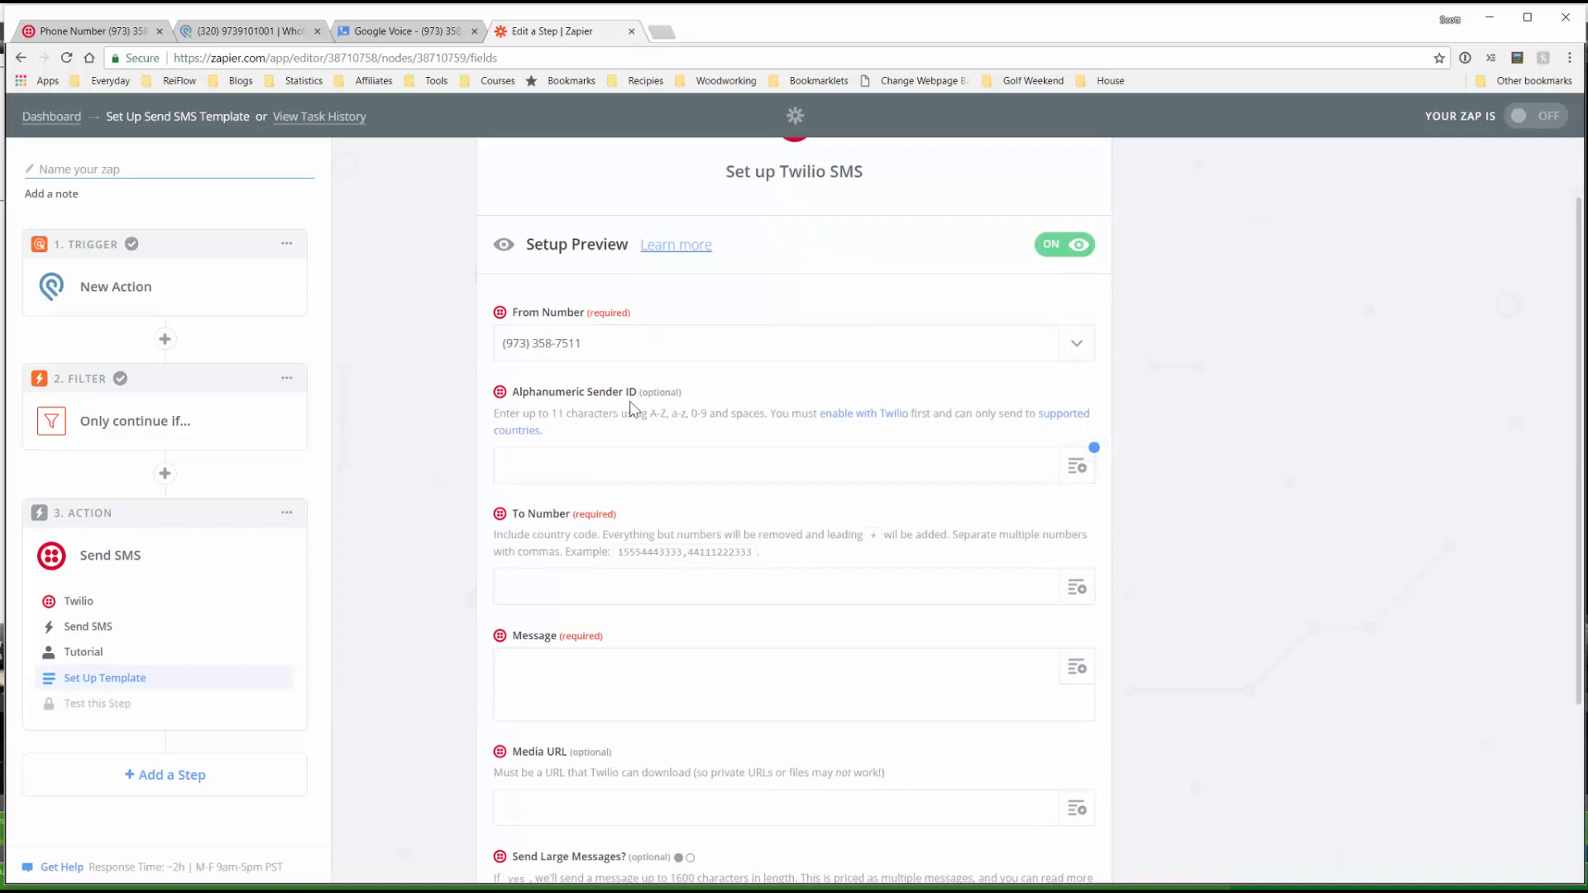
pyautogui.scroll(-2, 749, 437)
pyautogui.scroll(-3, 749, 437)
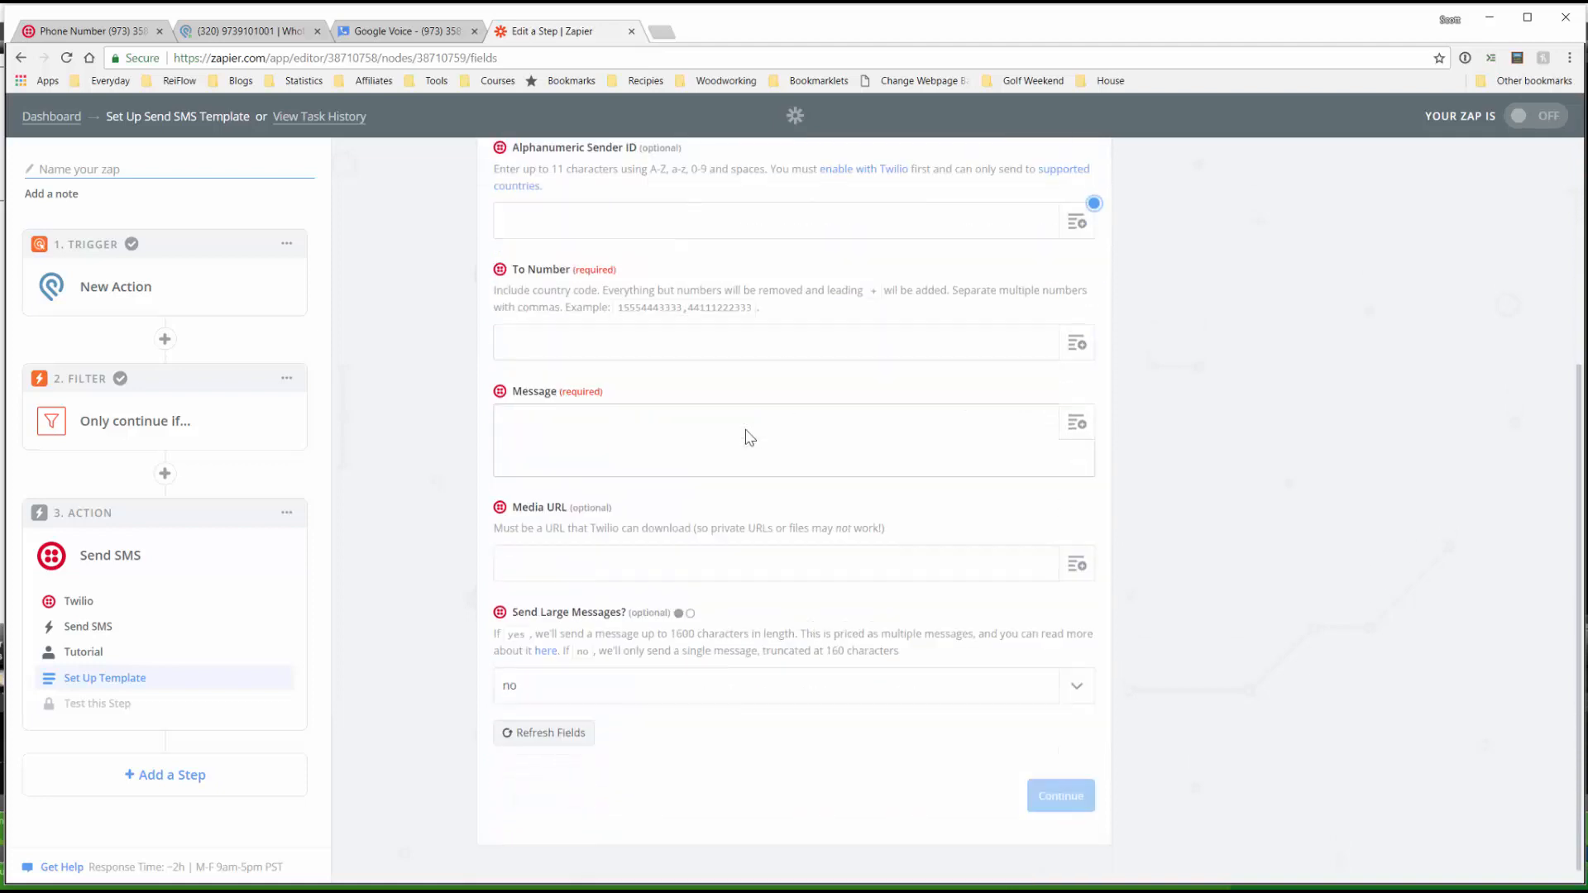
pyautogui.click(728, 355)
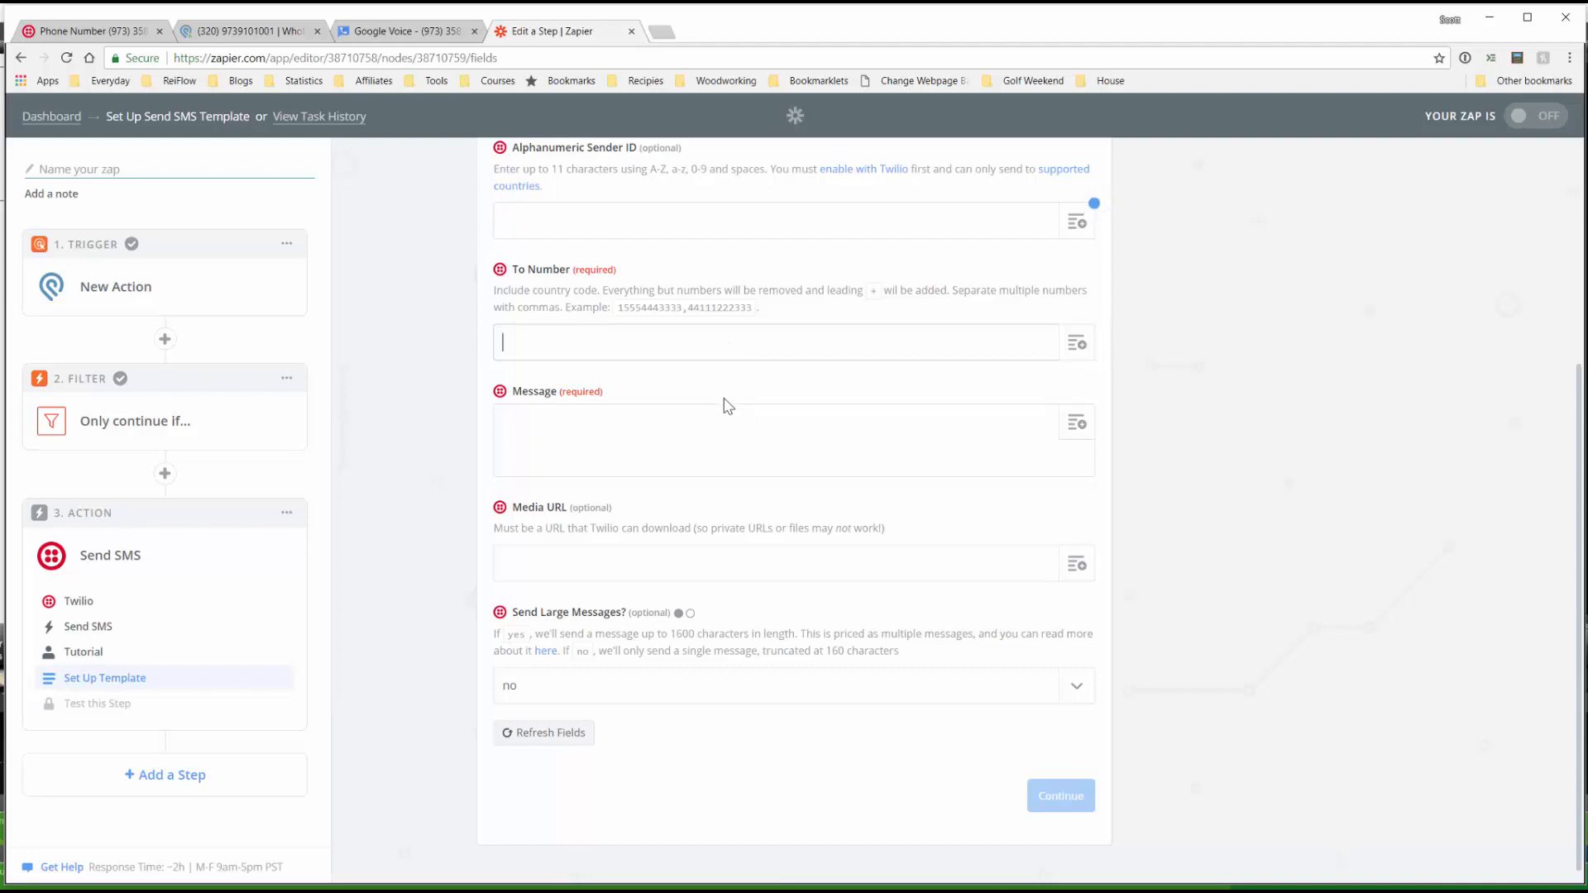
pyautogui.write('1')
pyautogui.click(1076, 342)
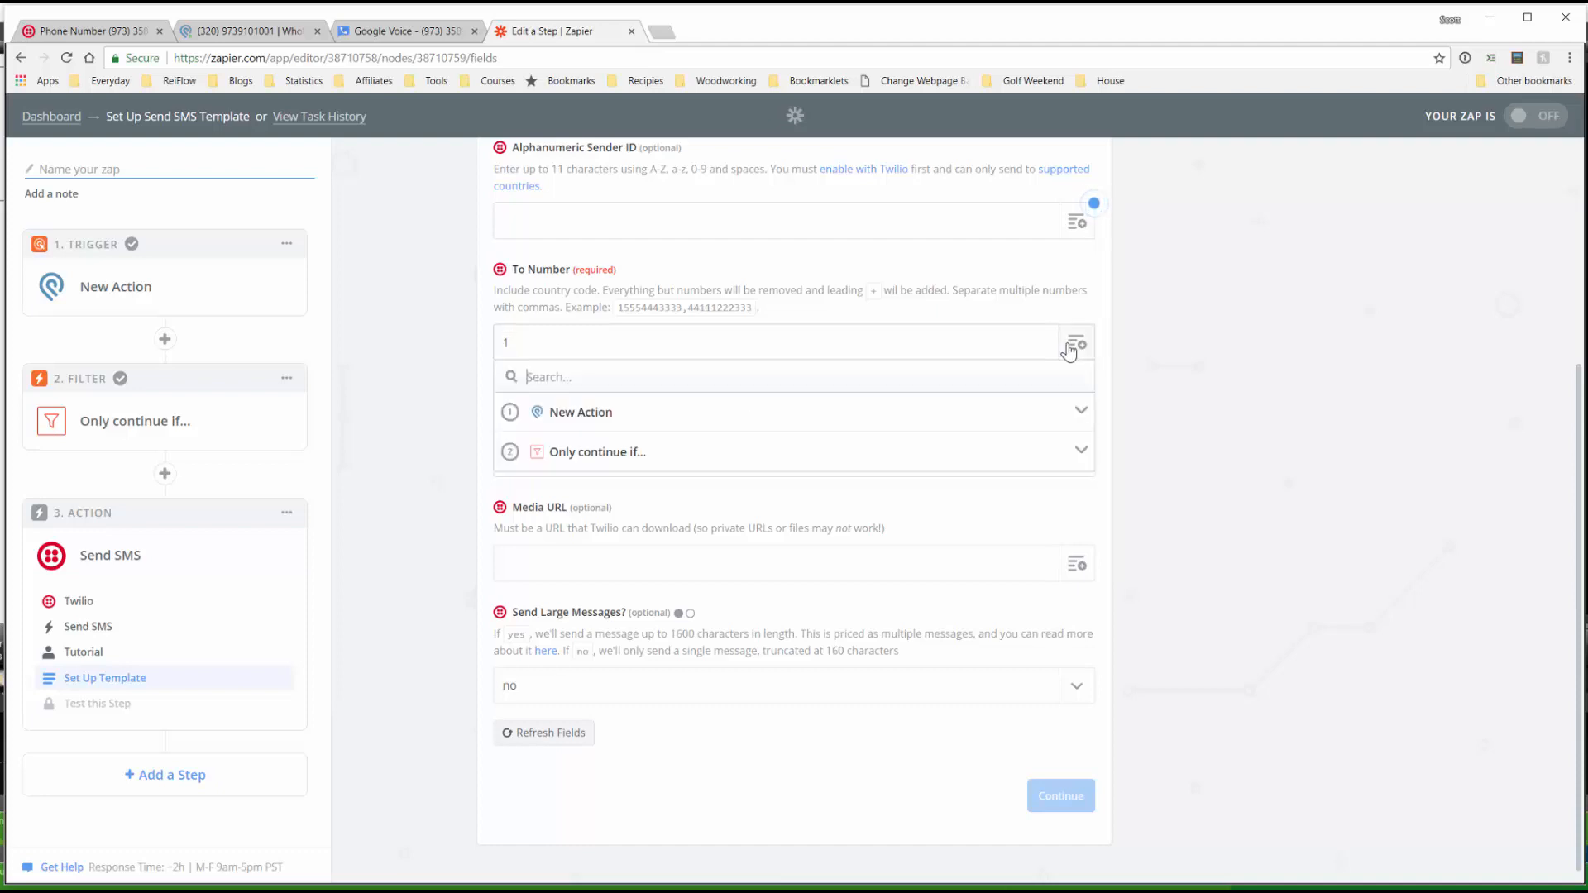
pyautogui.click(628, 420)
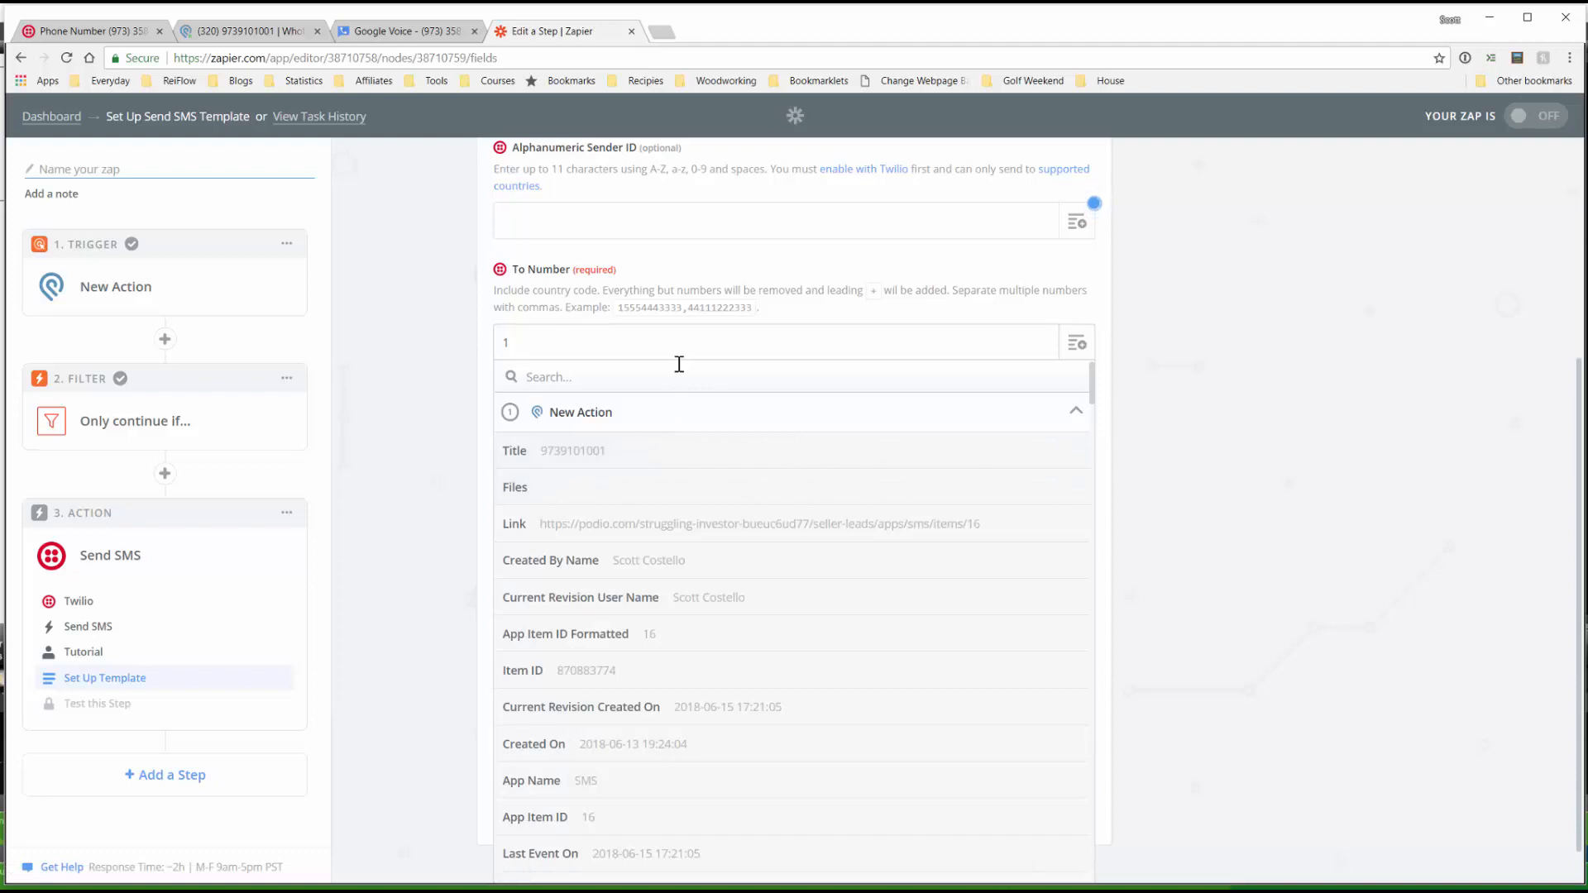
pyautogui.write('Fields')
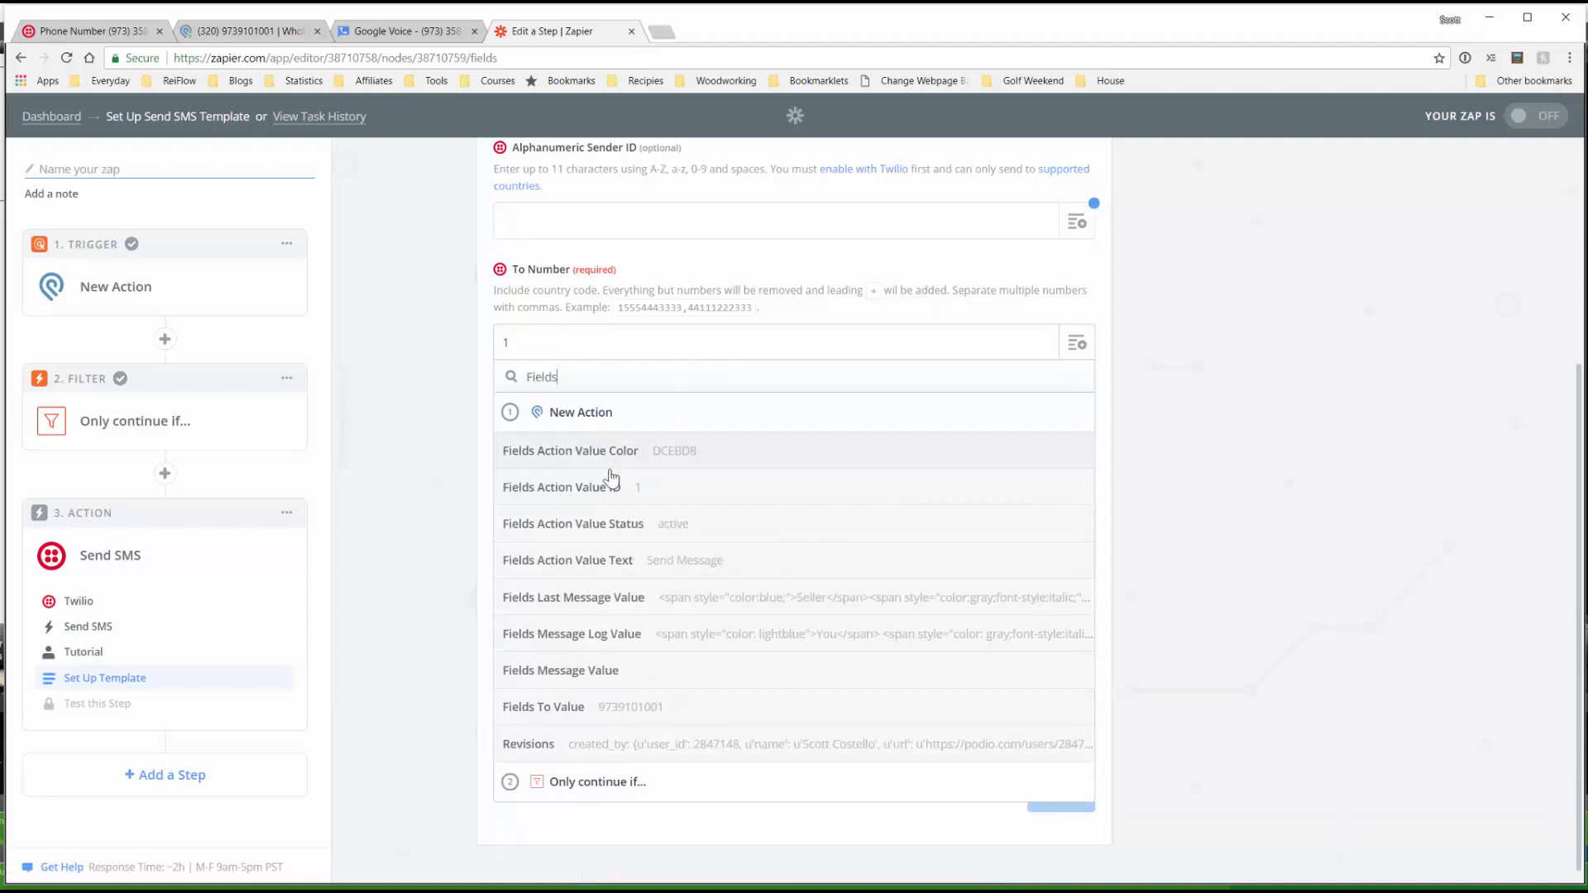
pyautogui.click(568, 710)
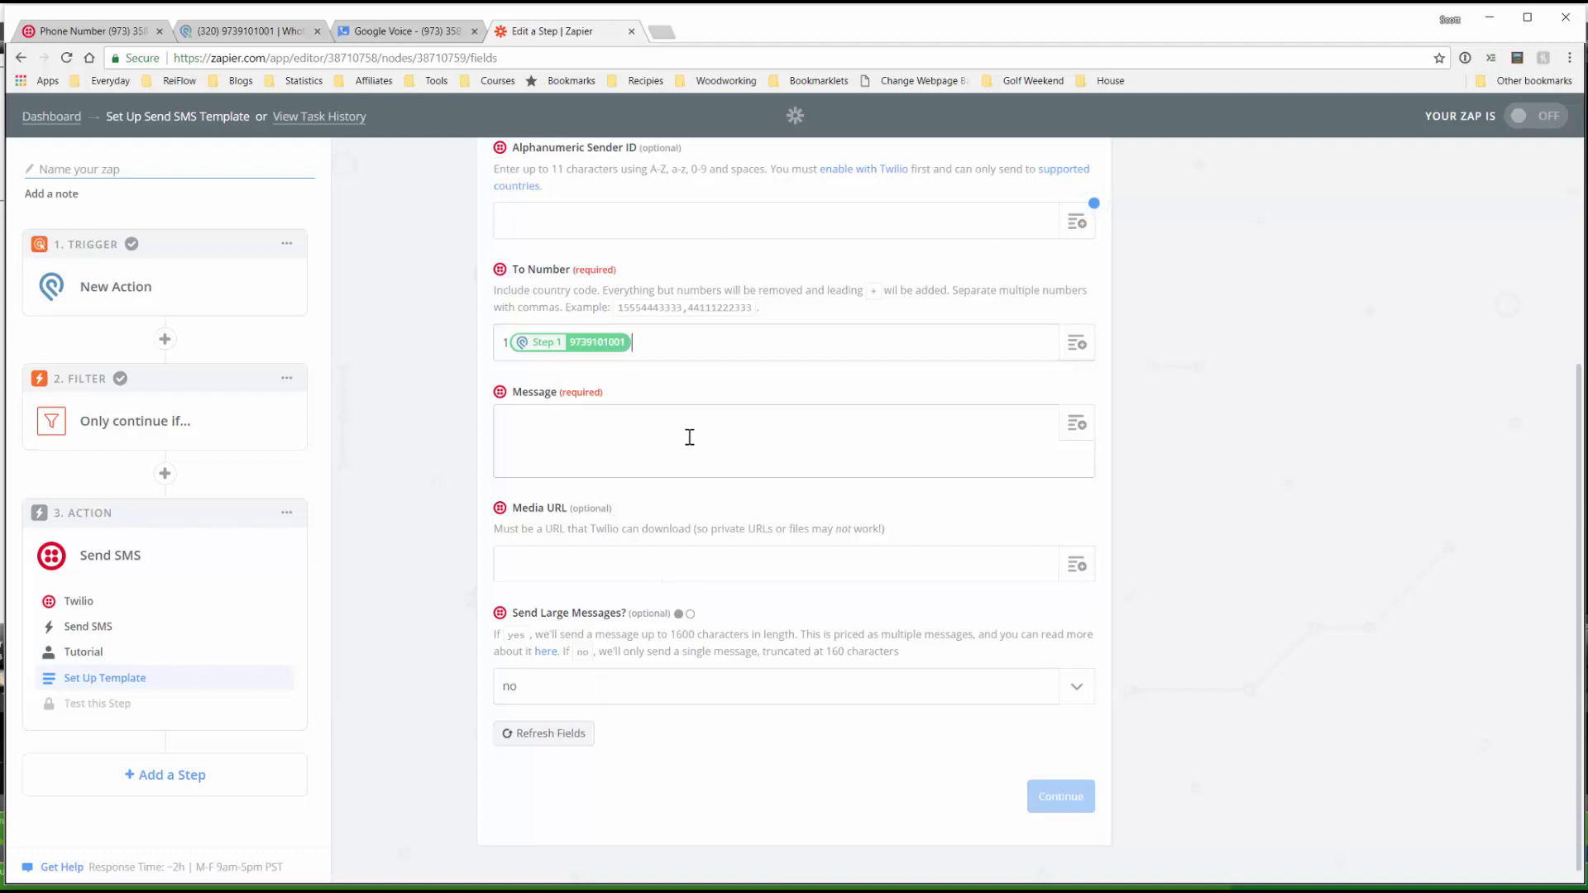
# Fill the SMS message with the trigger's Fields Message Value, and complete the action by skipping its Twilio test.
pyautogui.click(1077, 432)
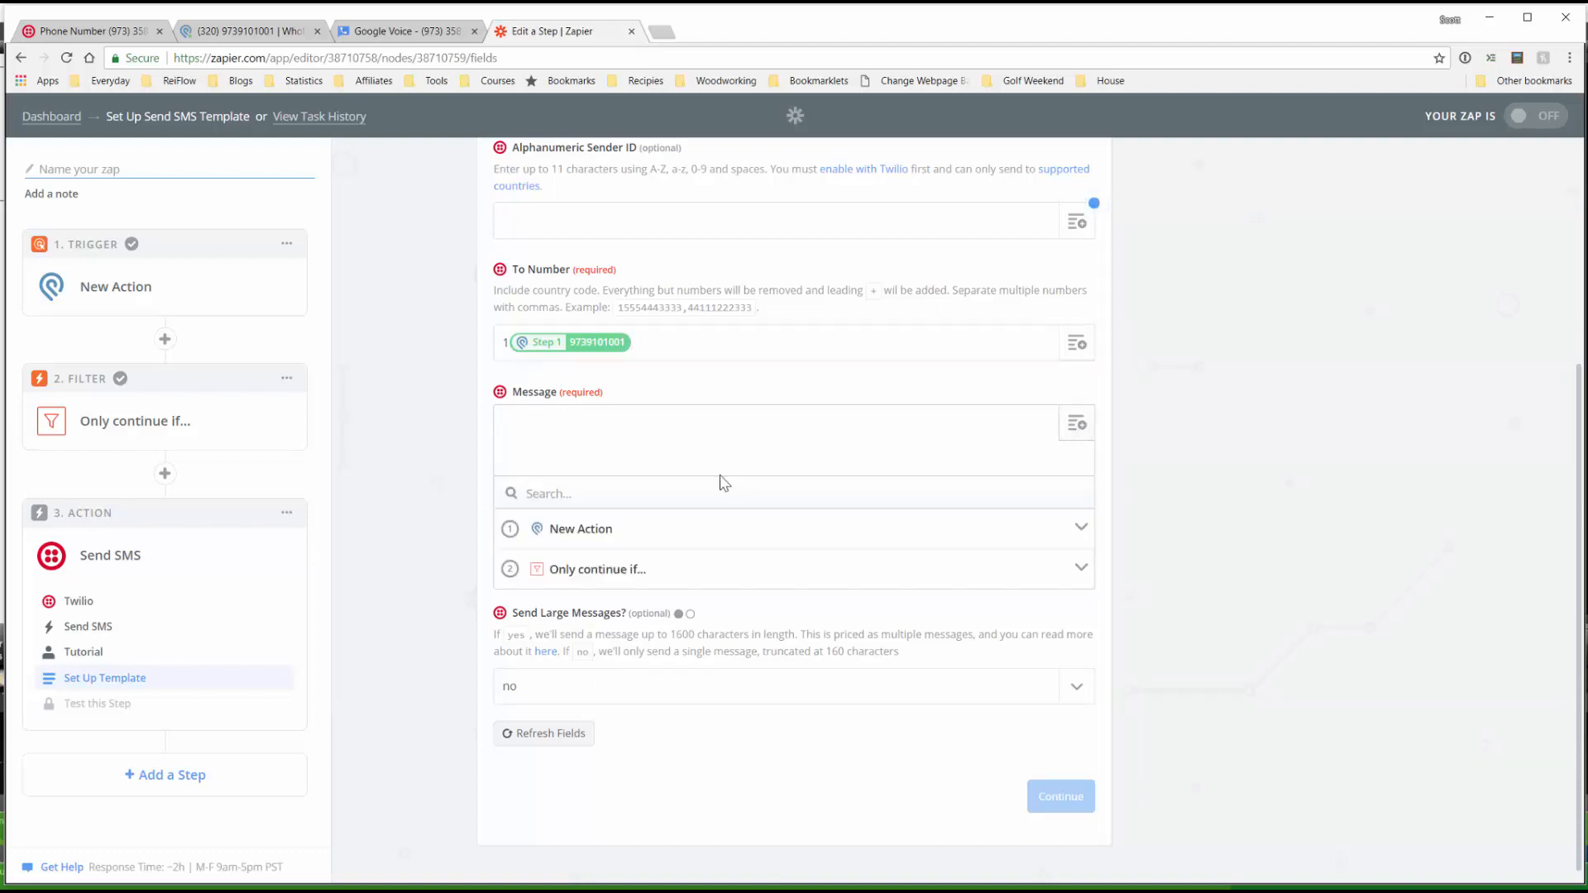
pyautogui.write('Fields')
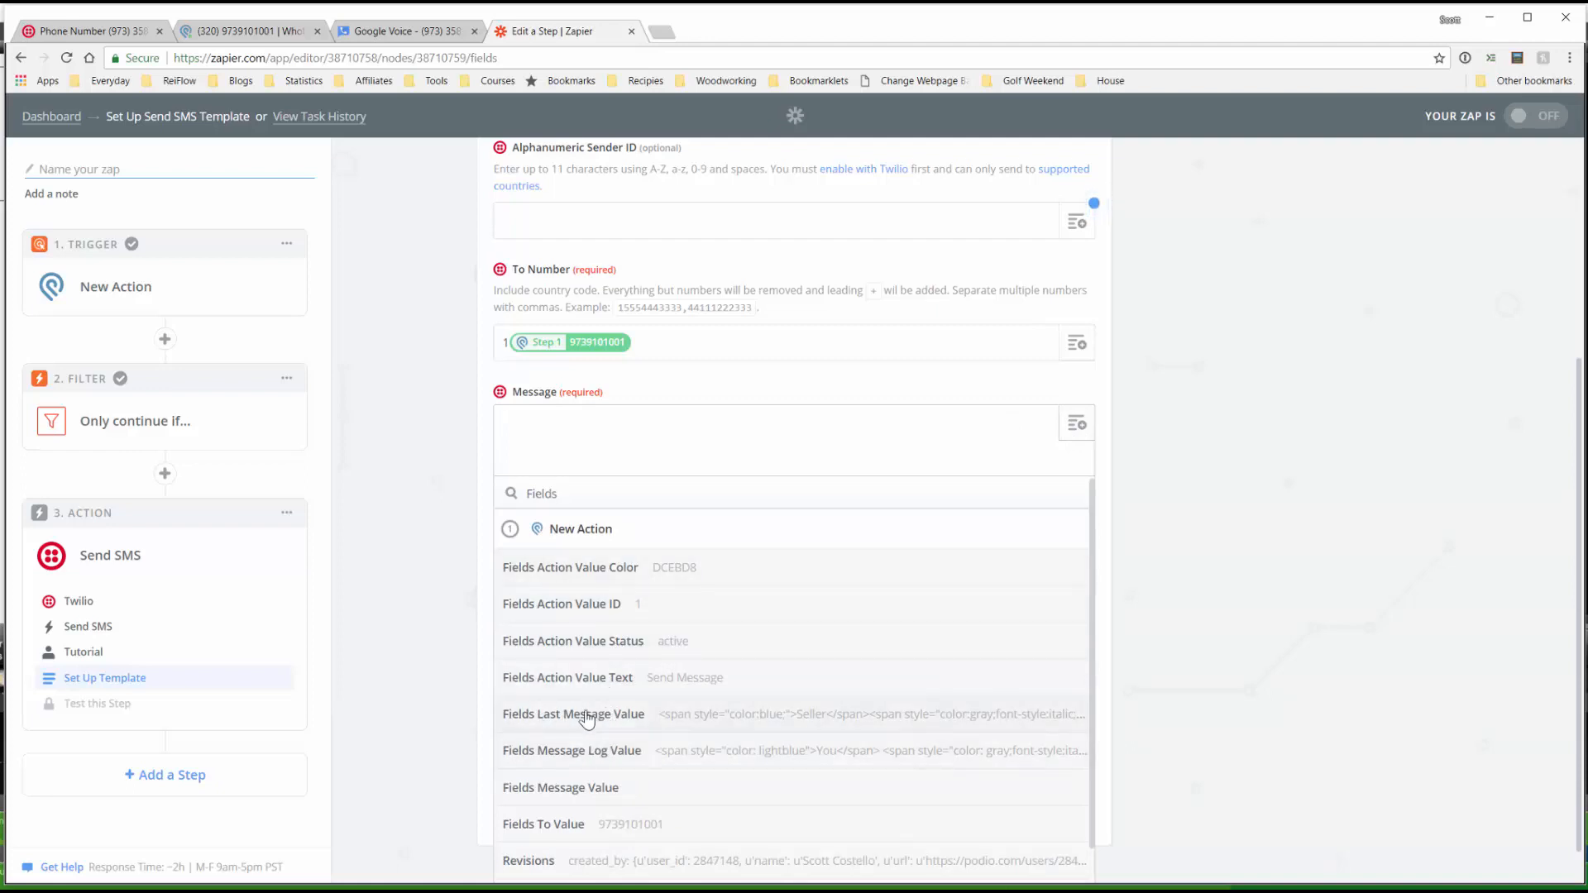
pyautogui.click(607, 792)
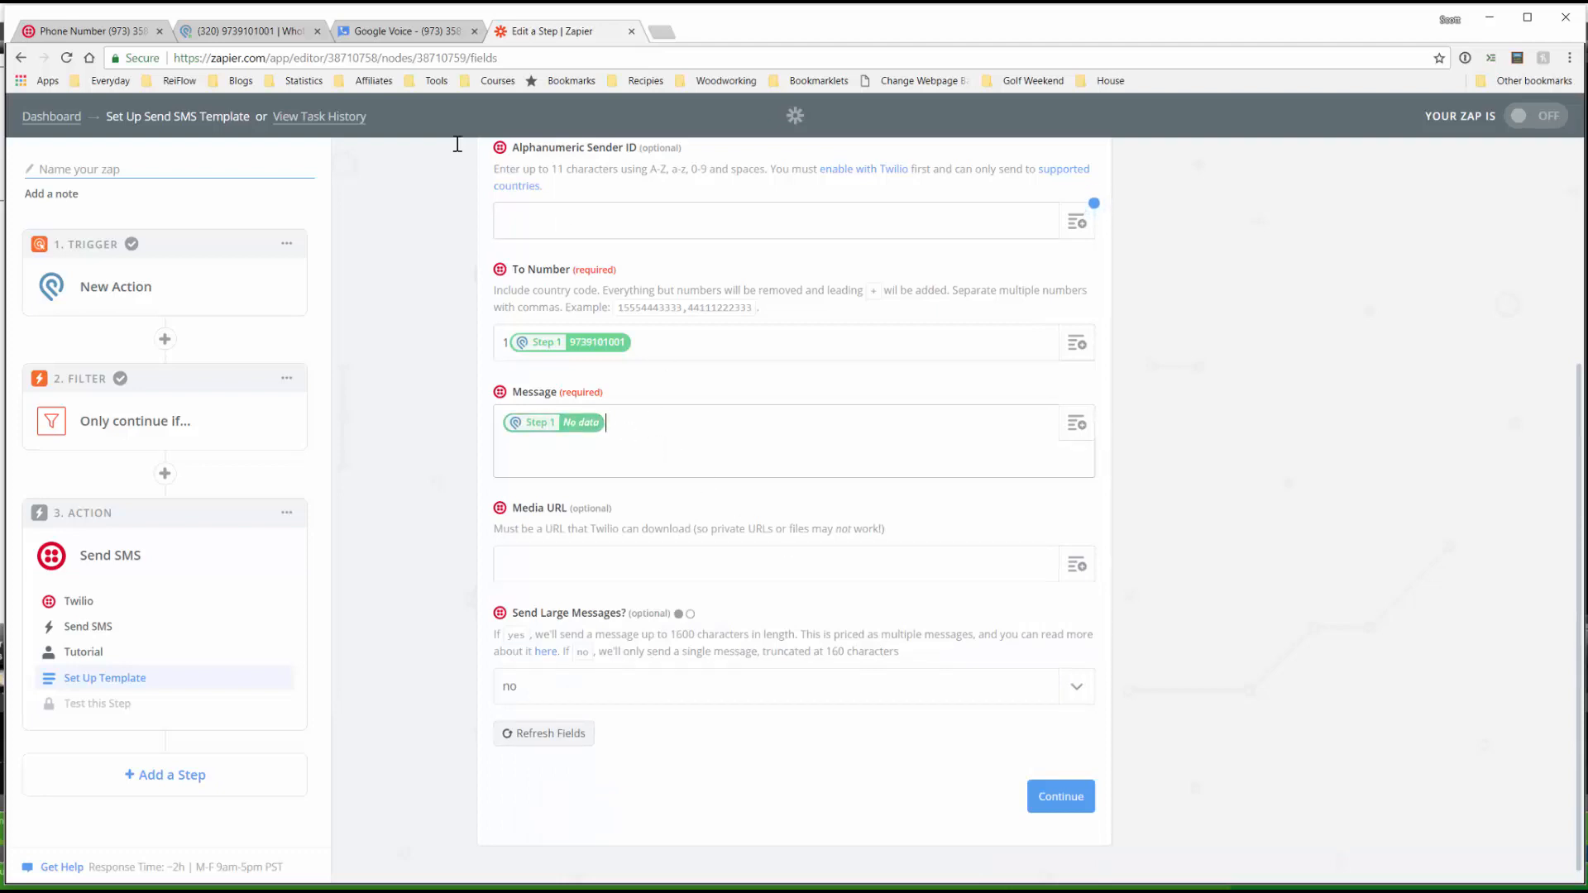
pyautogui.click(266, 32)
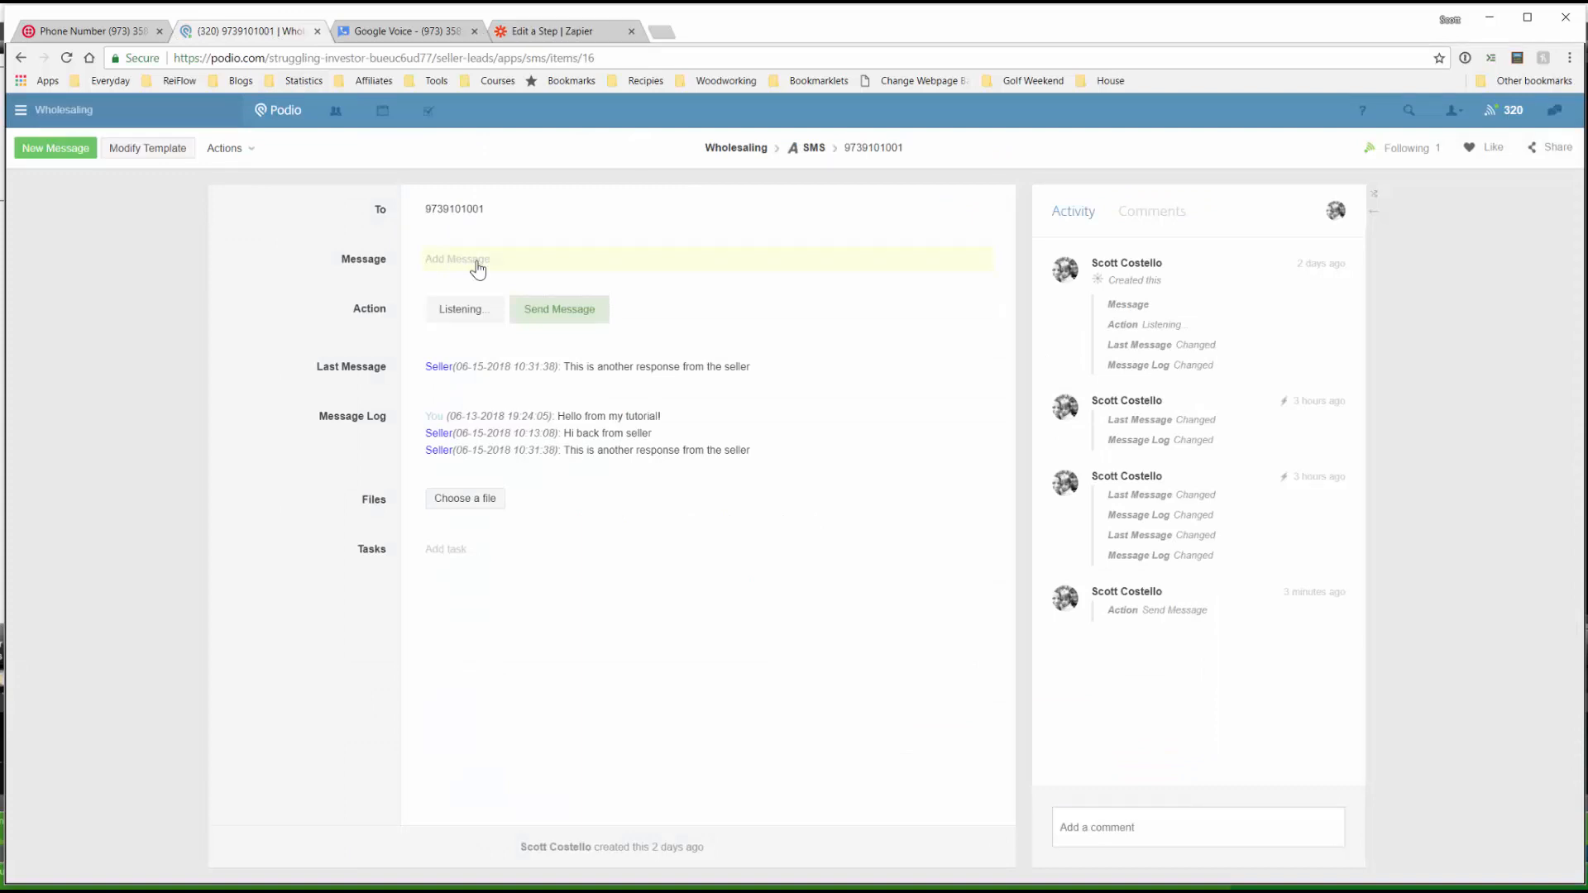
pyautogui.click(546, 31)
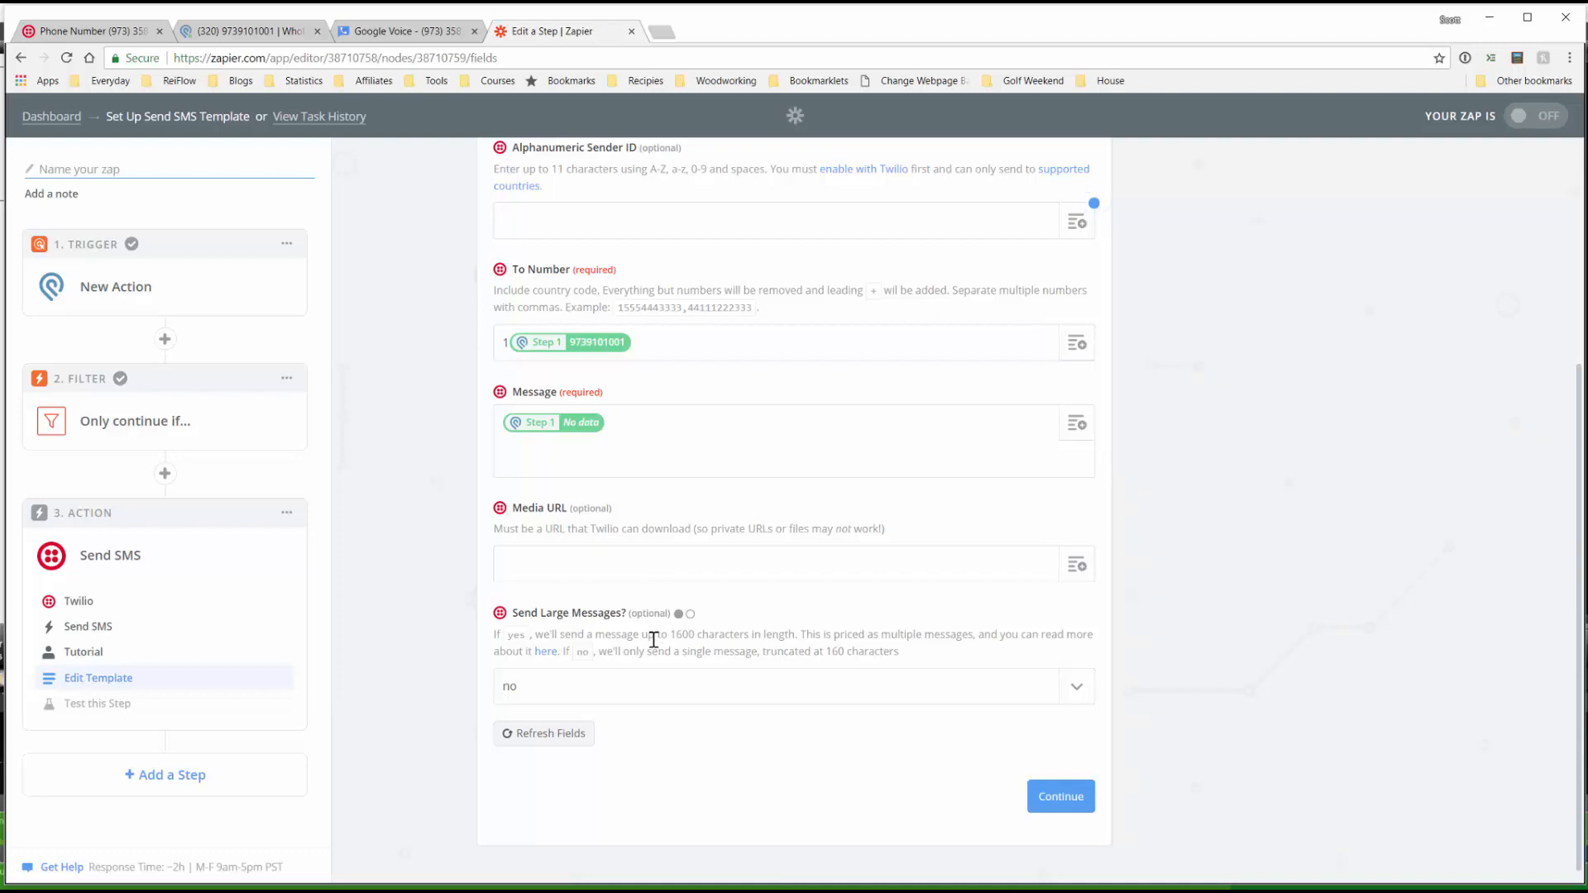
pyautogui.click(1052, 799)
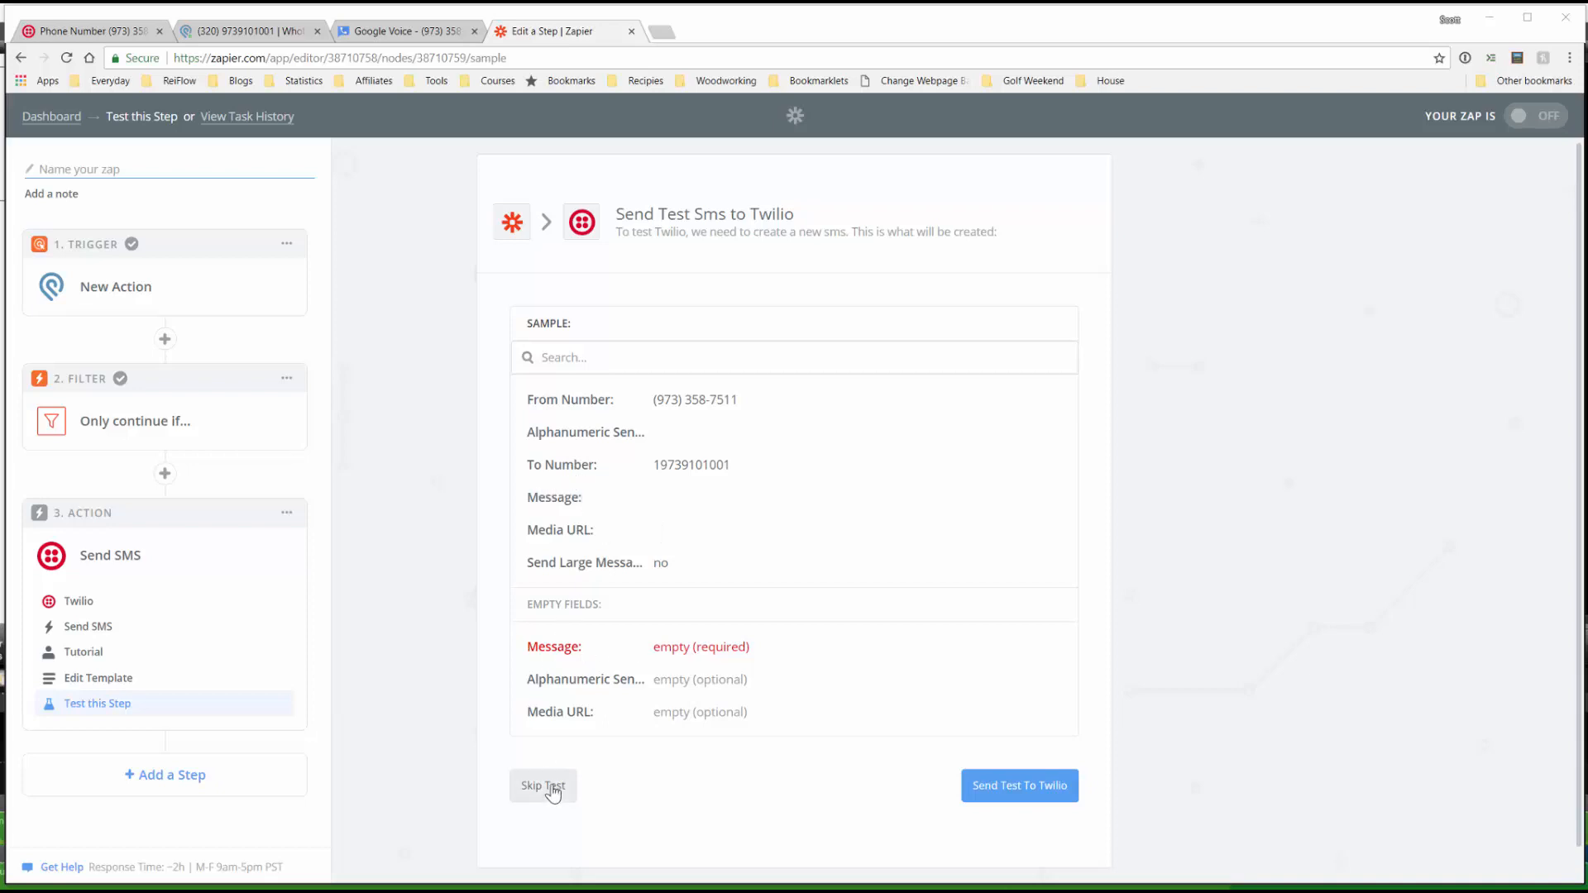
pyautogui.click(552, 790)
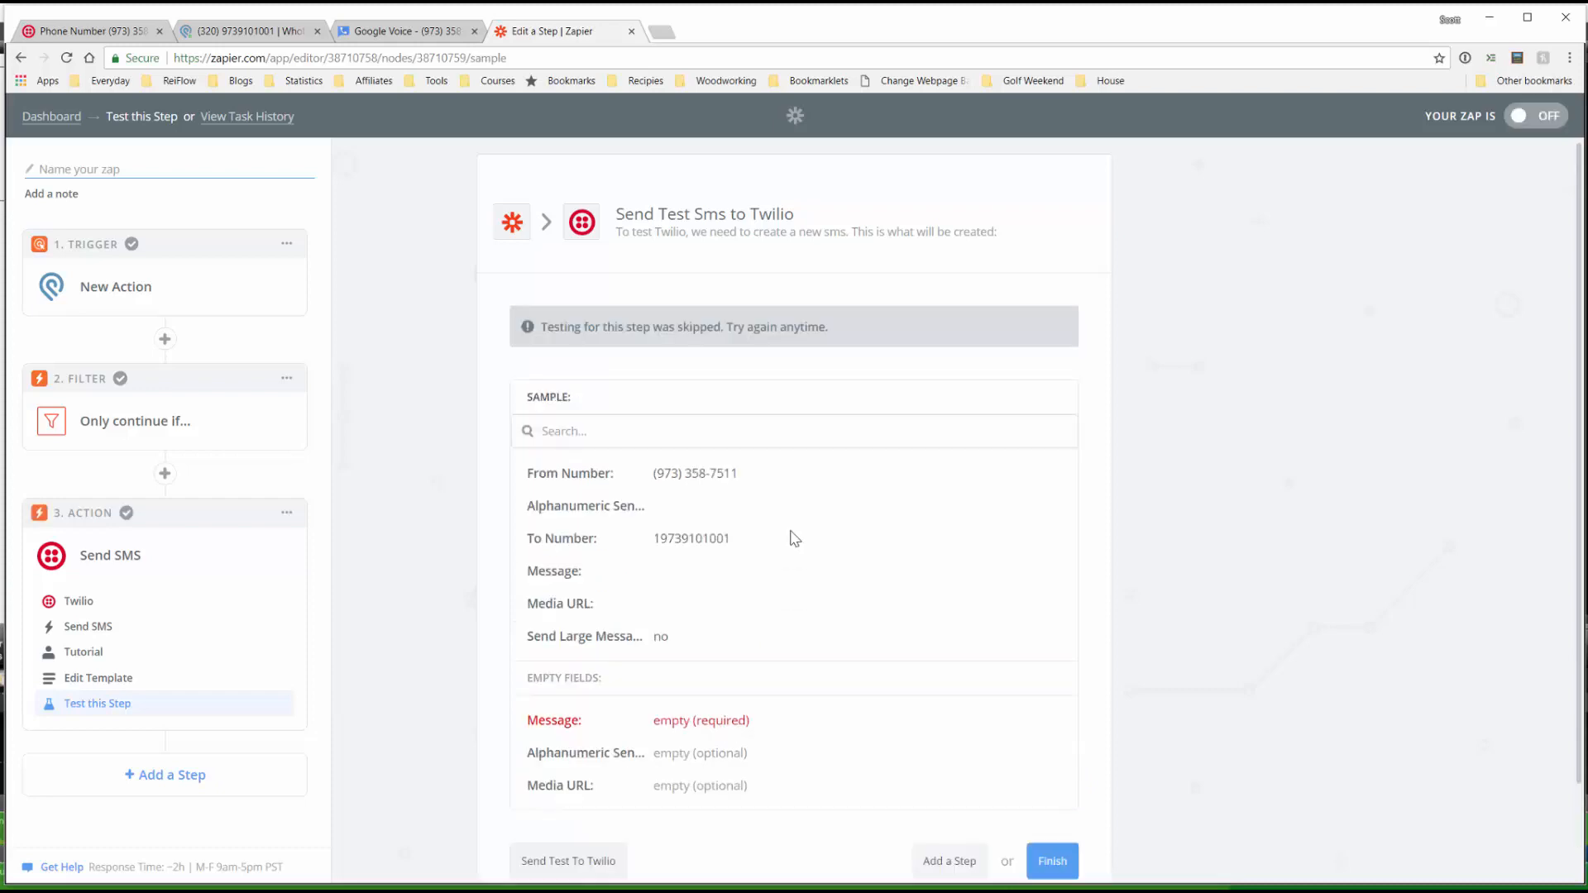
# Add a fourth step using Formatter by Zapier with the Date / Time action.
pyautogui.scroll(-2, 801, 526)
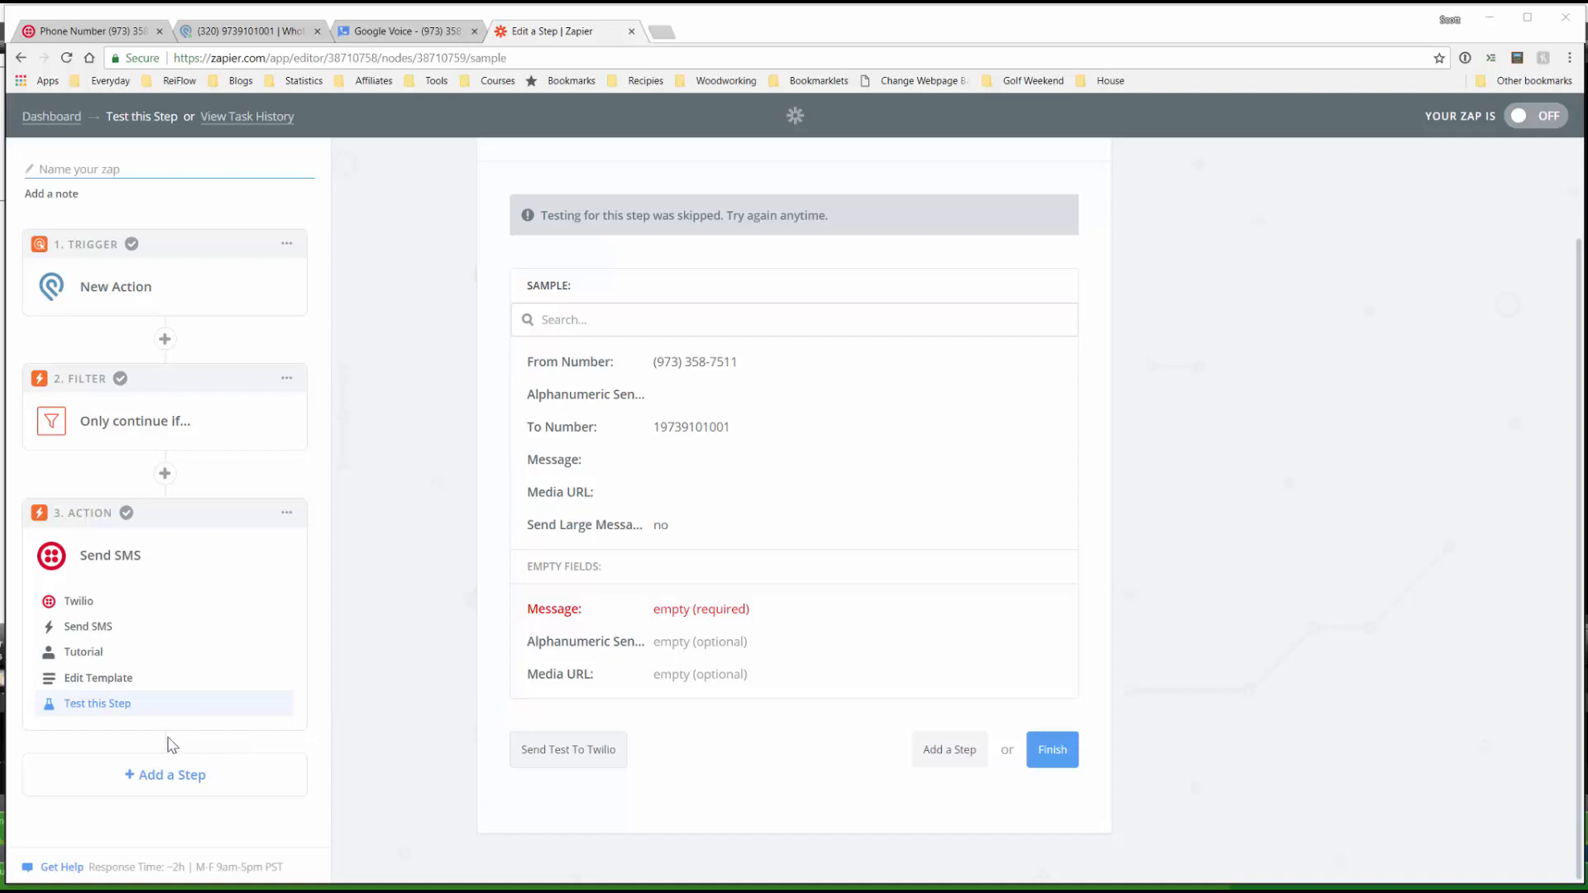
pyautogui.click(157, 781)
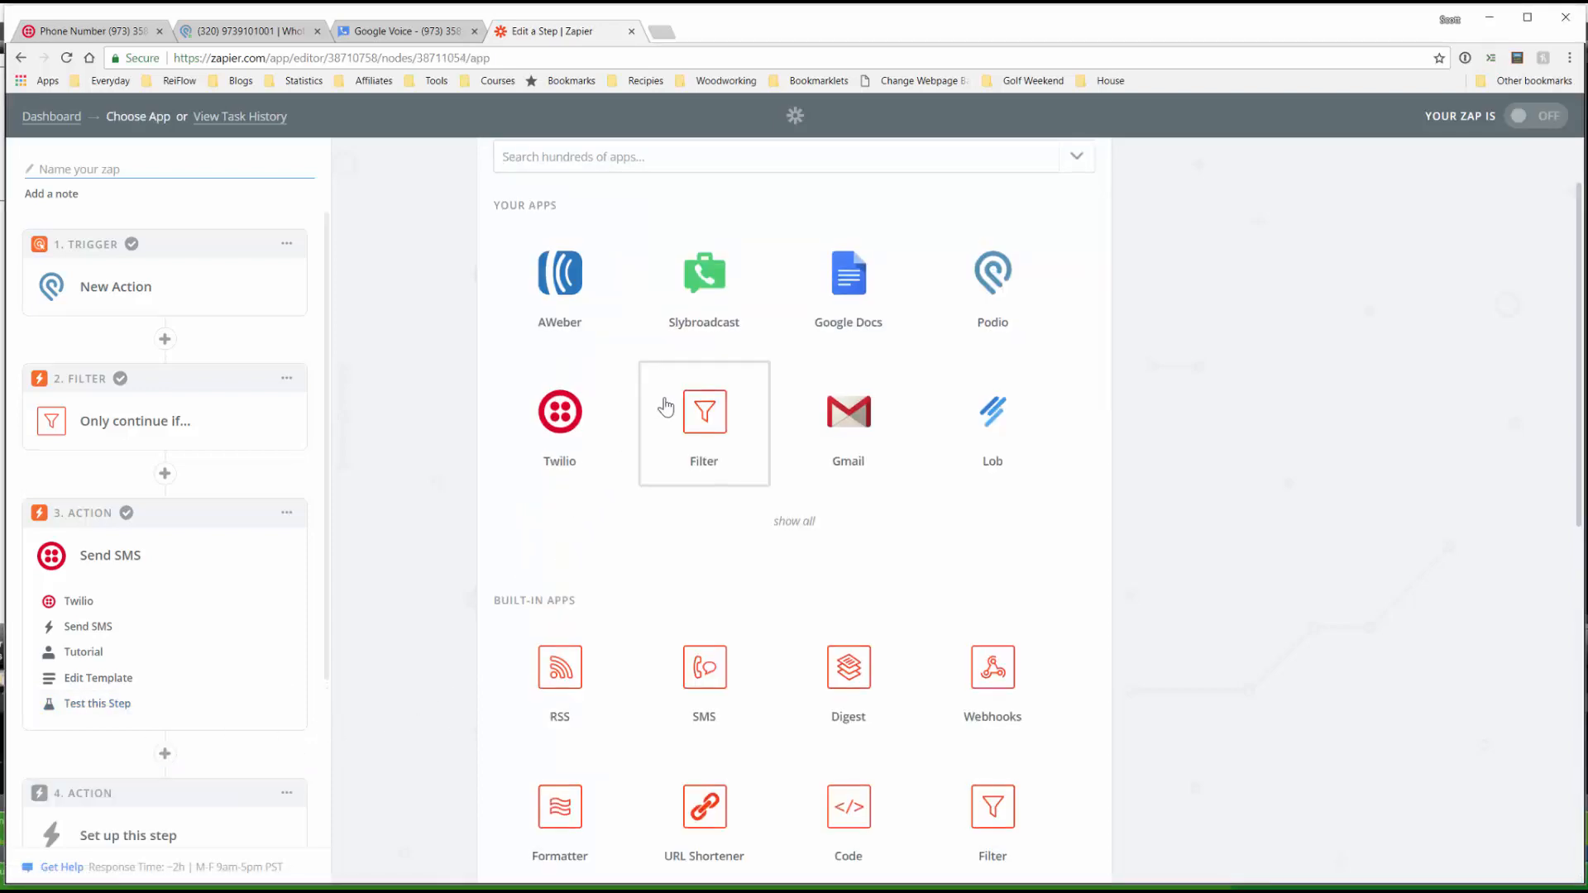
pyautogui.write('Formatter')
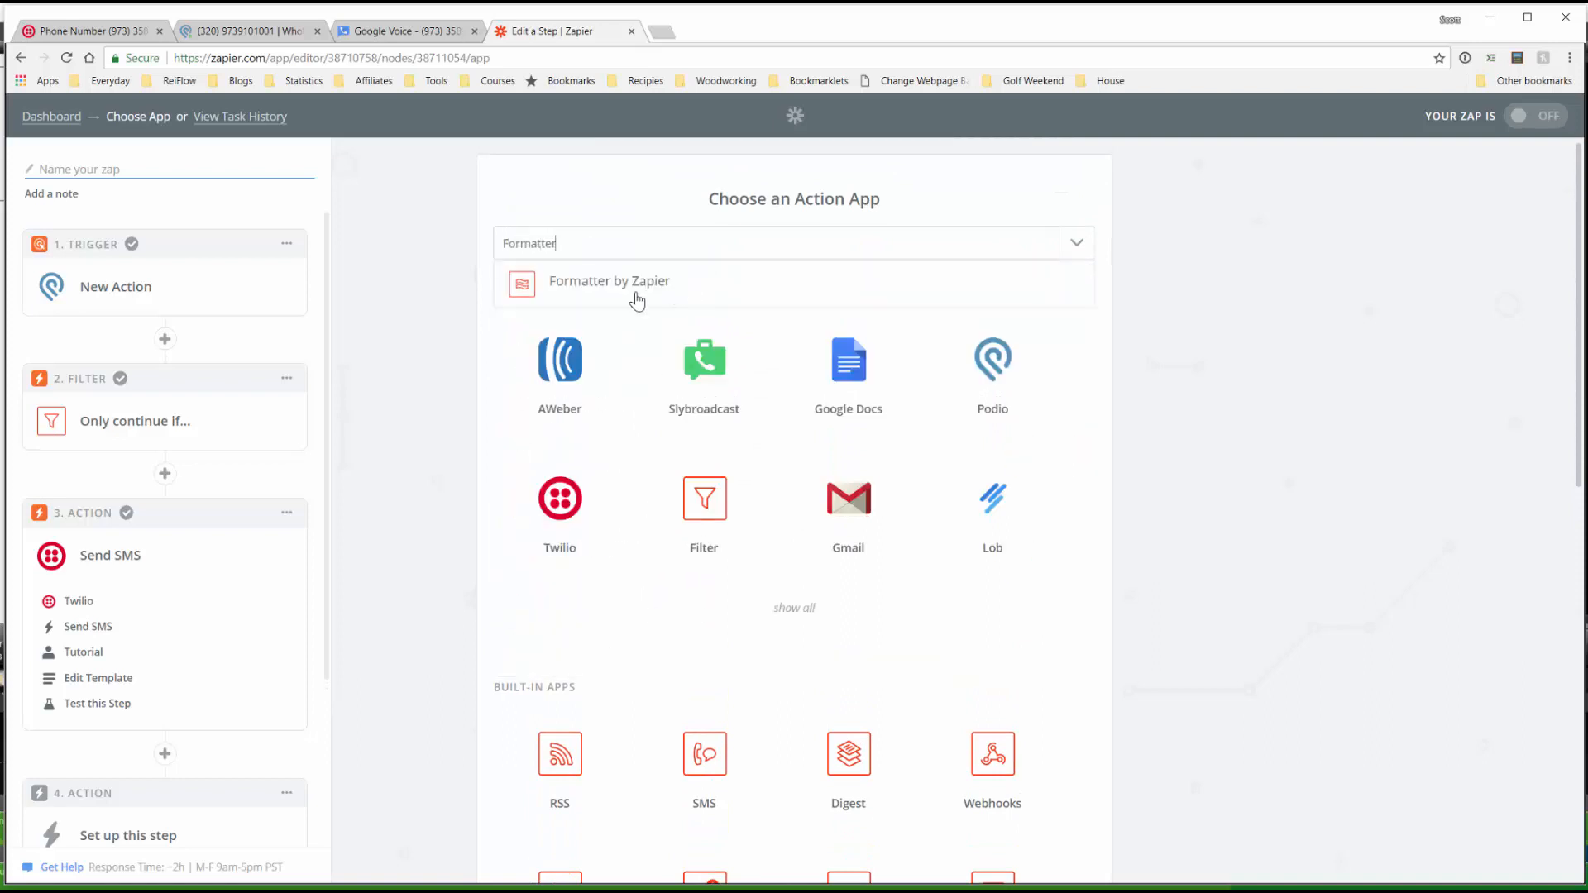
pyautogui.click(637, 296)
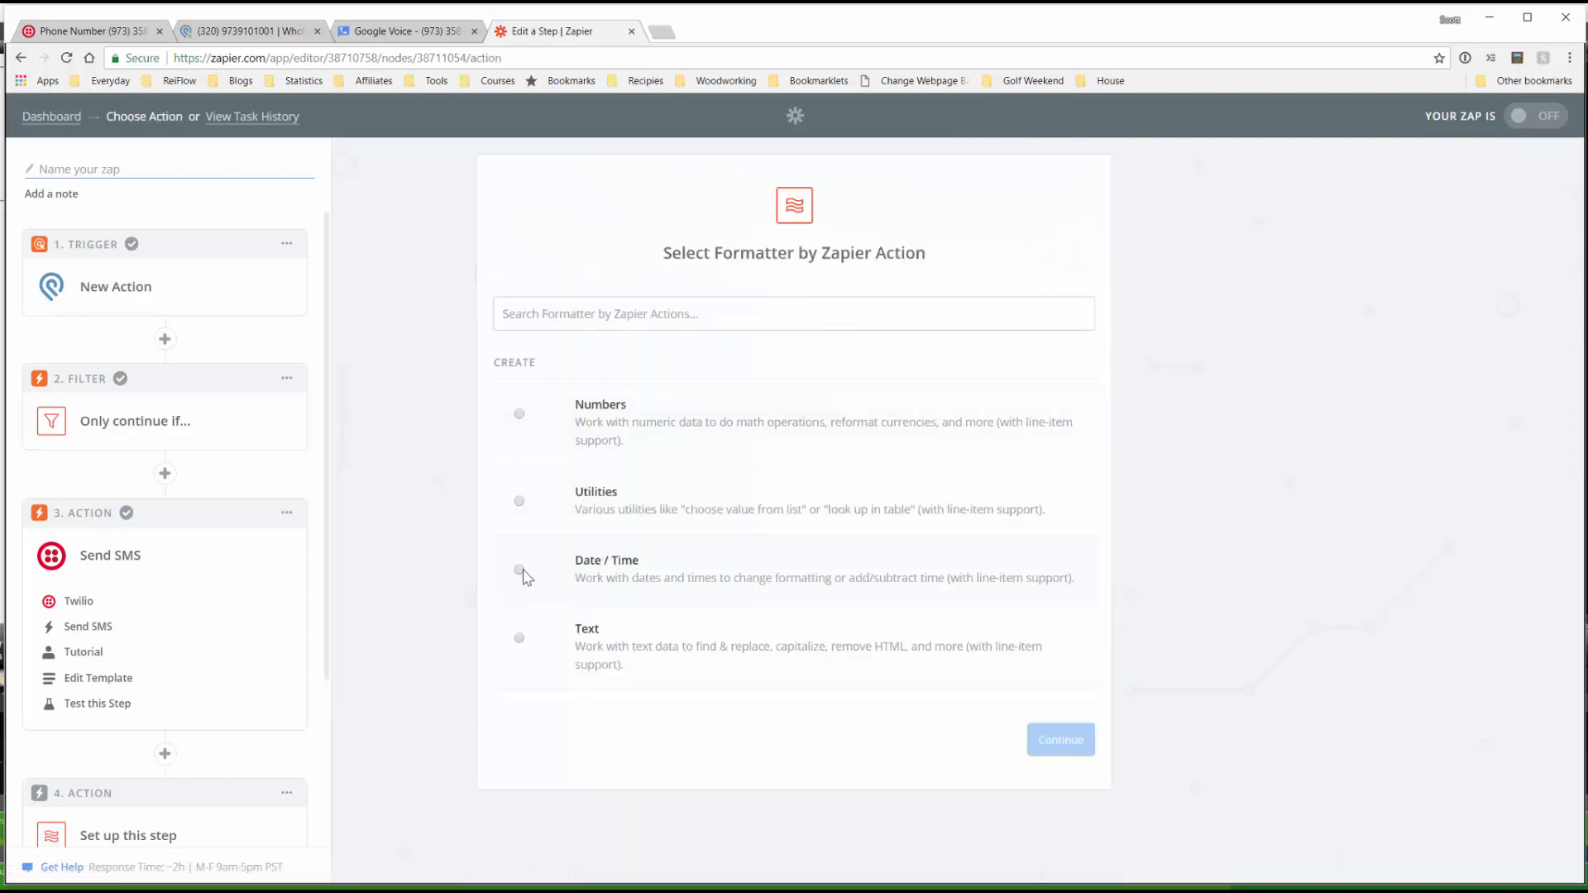
pyautogui.click(520, 571)
pyautogui.click(1067, 740)
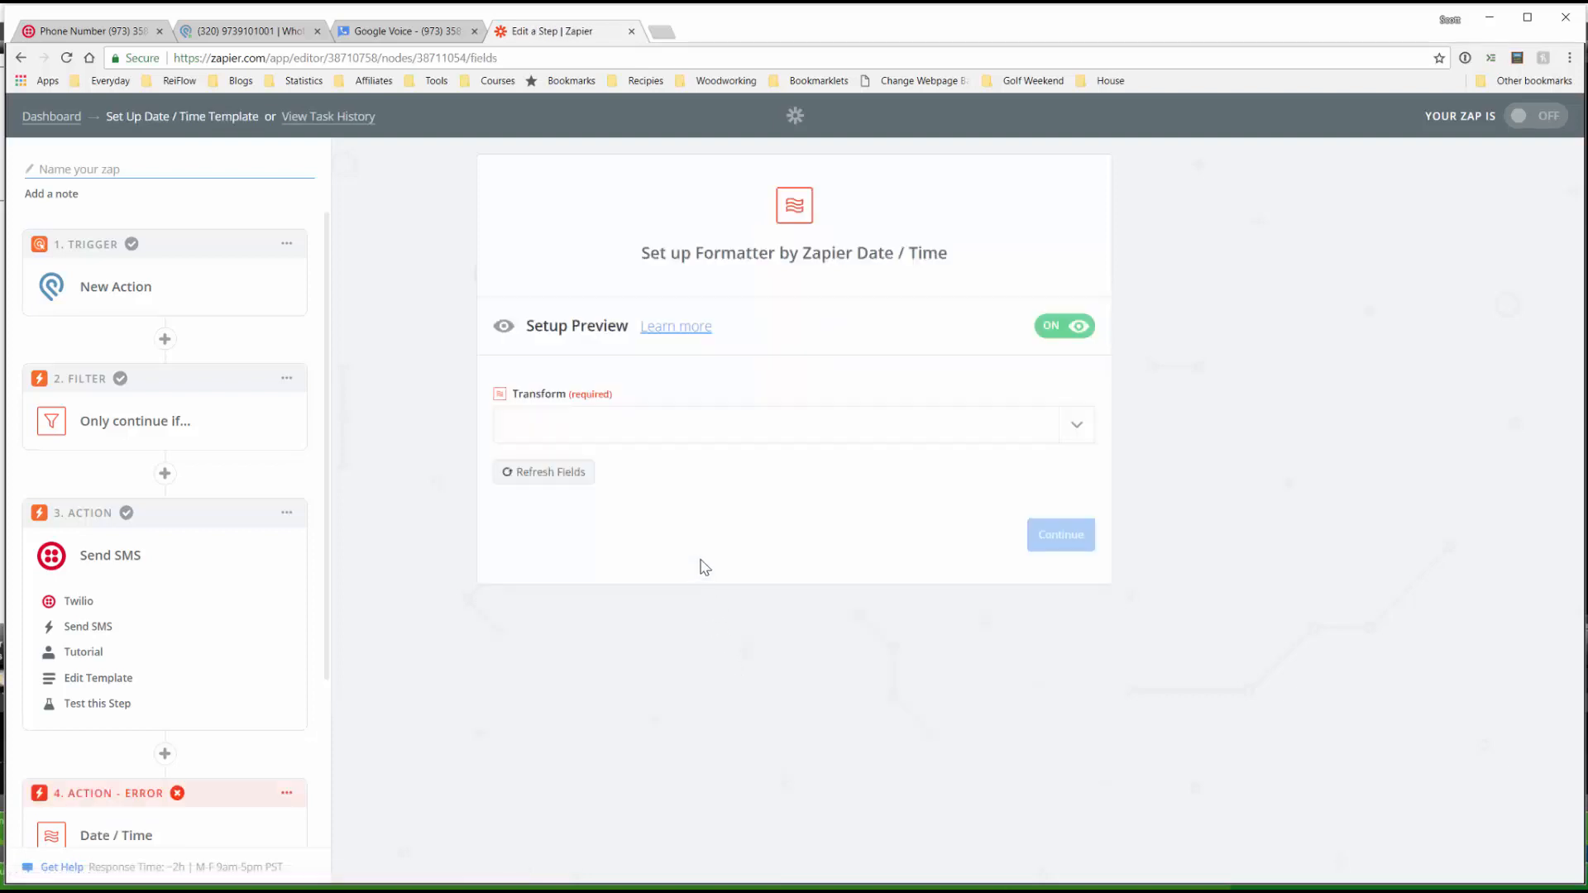
# Set the Date / Time step's transform to Format.
pyautogui.click(1061, 436)
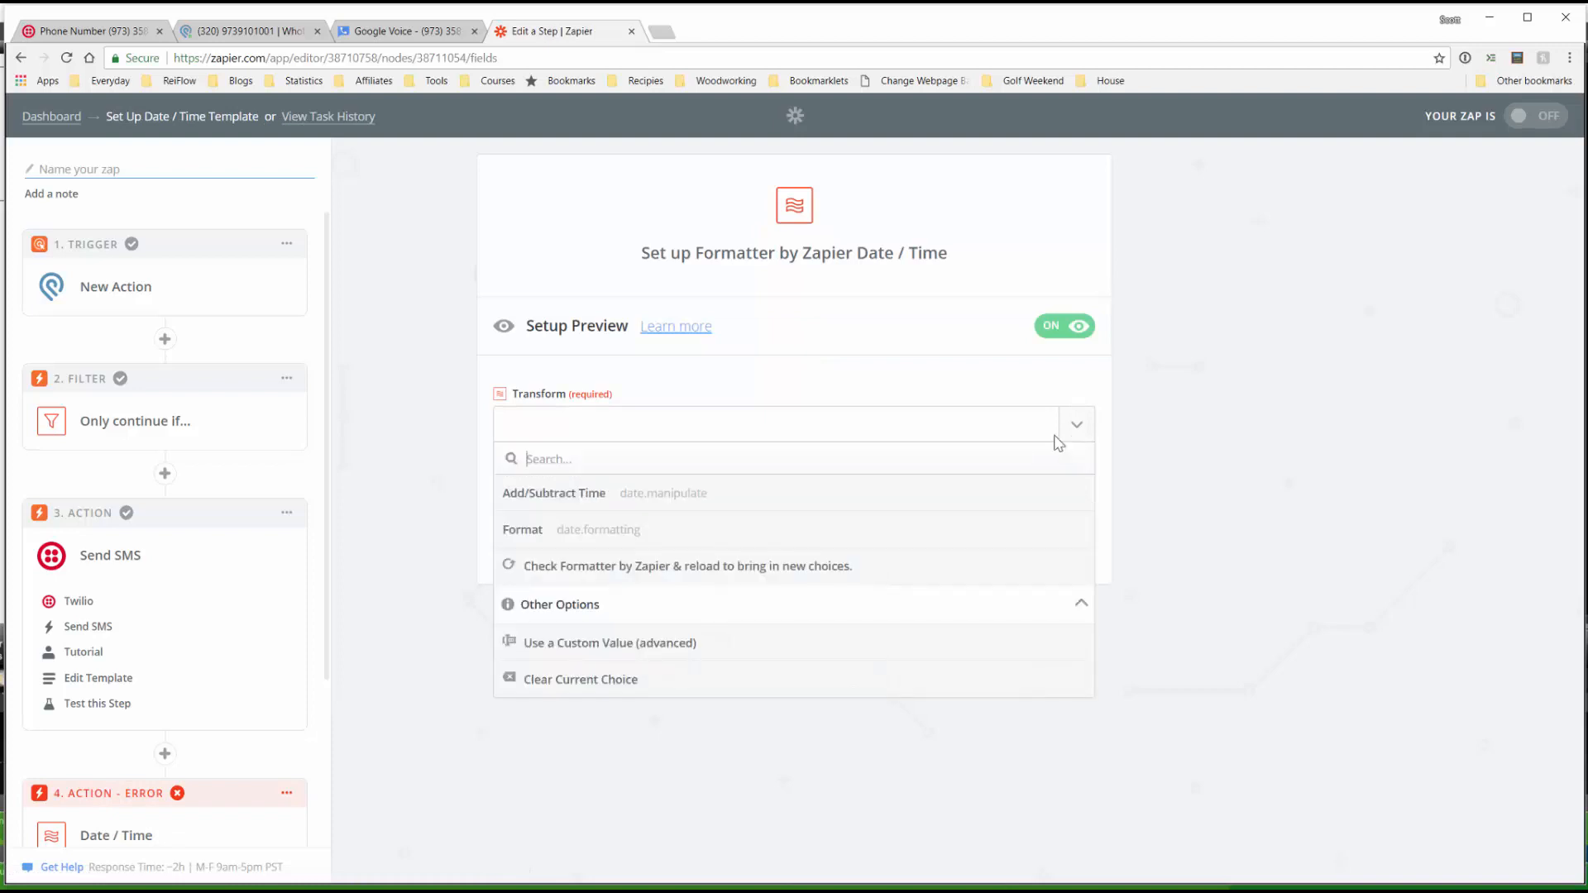
pyautogui.click(549, 532)
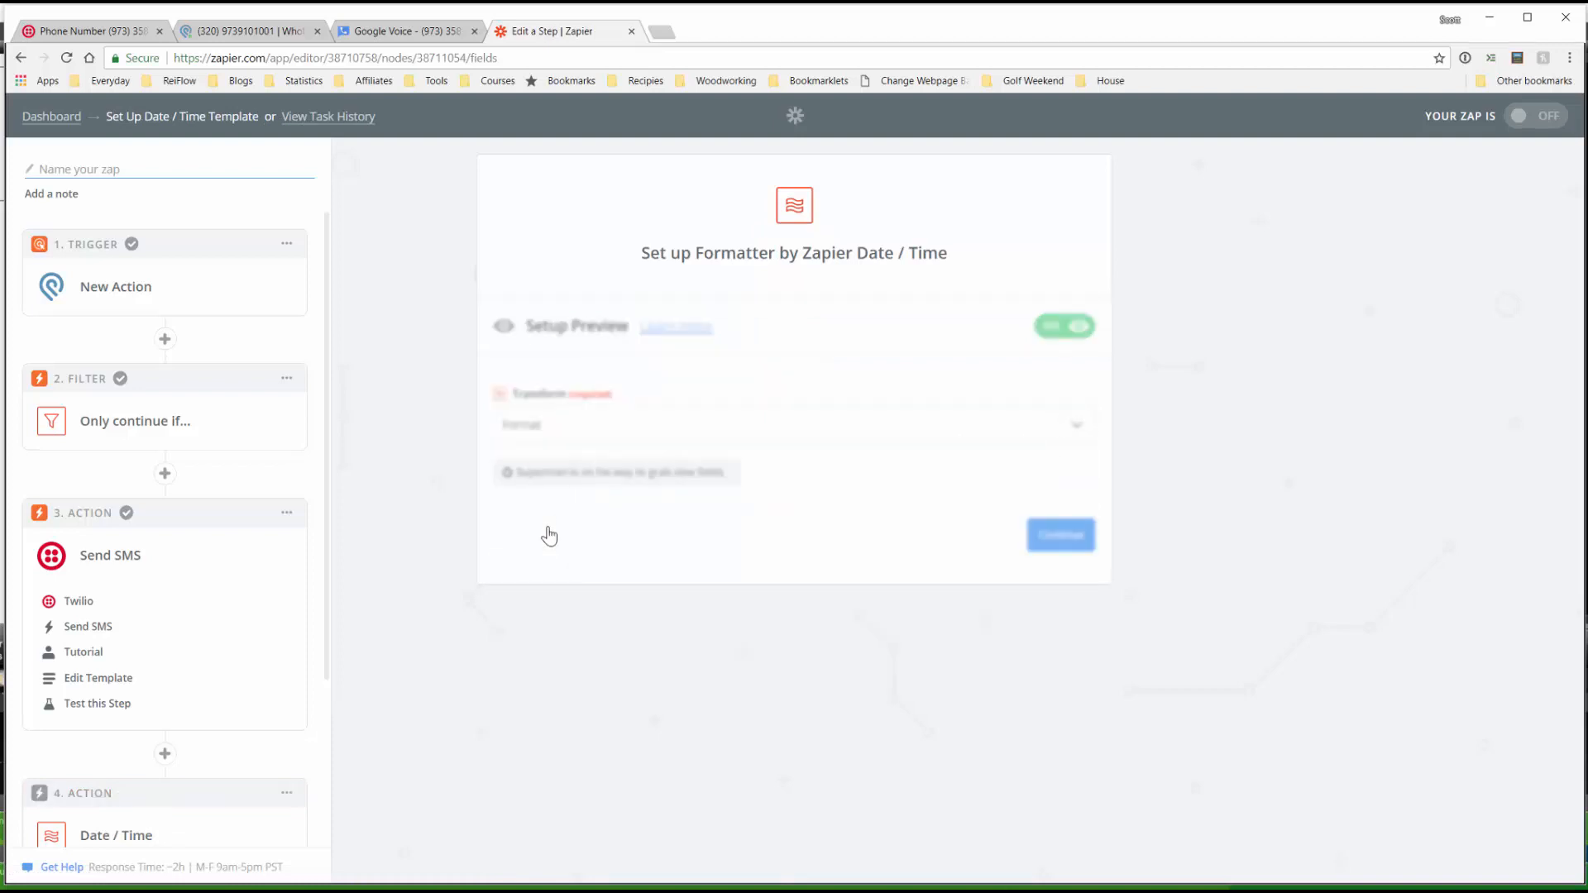
pyautogui.scroll(-3, 998, 633)
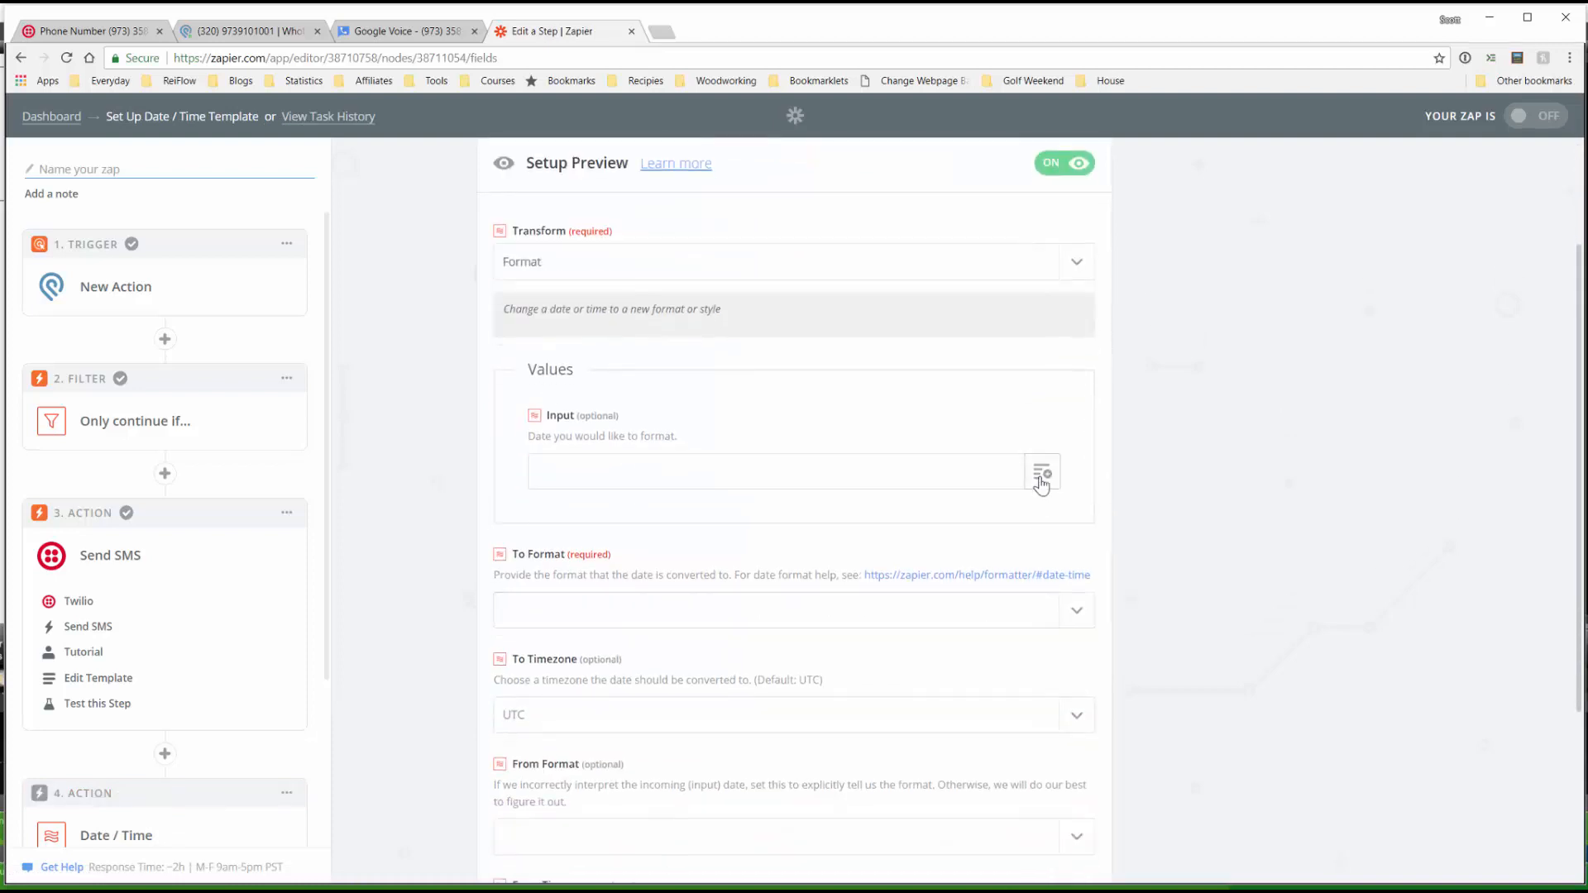
# Set the Date / Time step's Input to the Date Created value from the Send SMS step.
pyautogui.click(1041, 480)
pyautogui.click(644, 627)
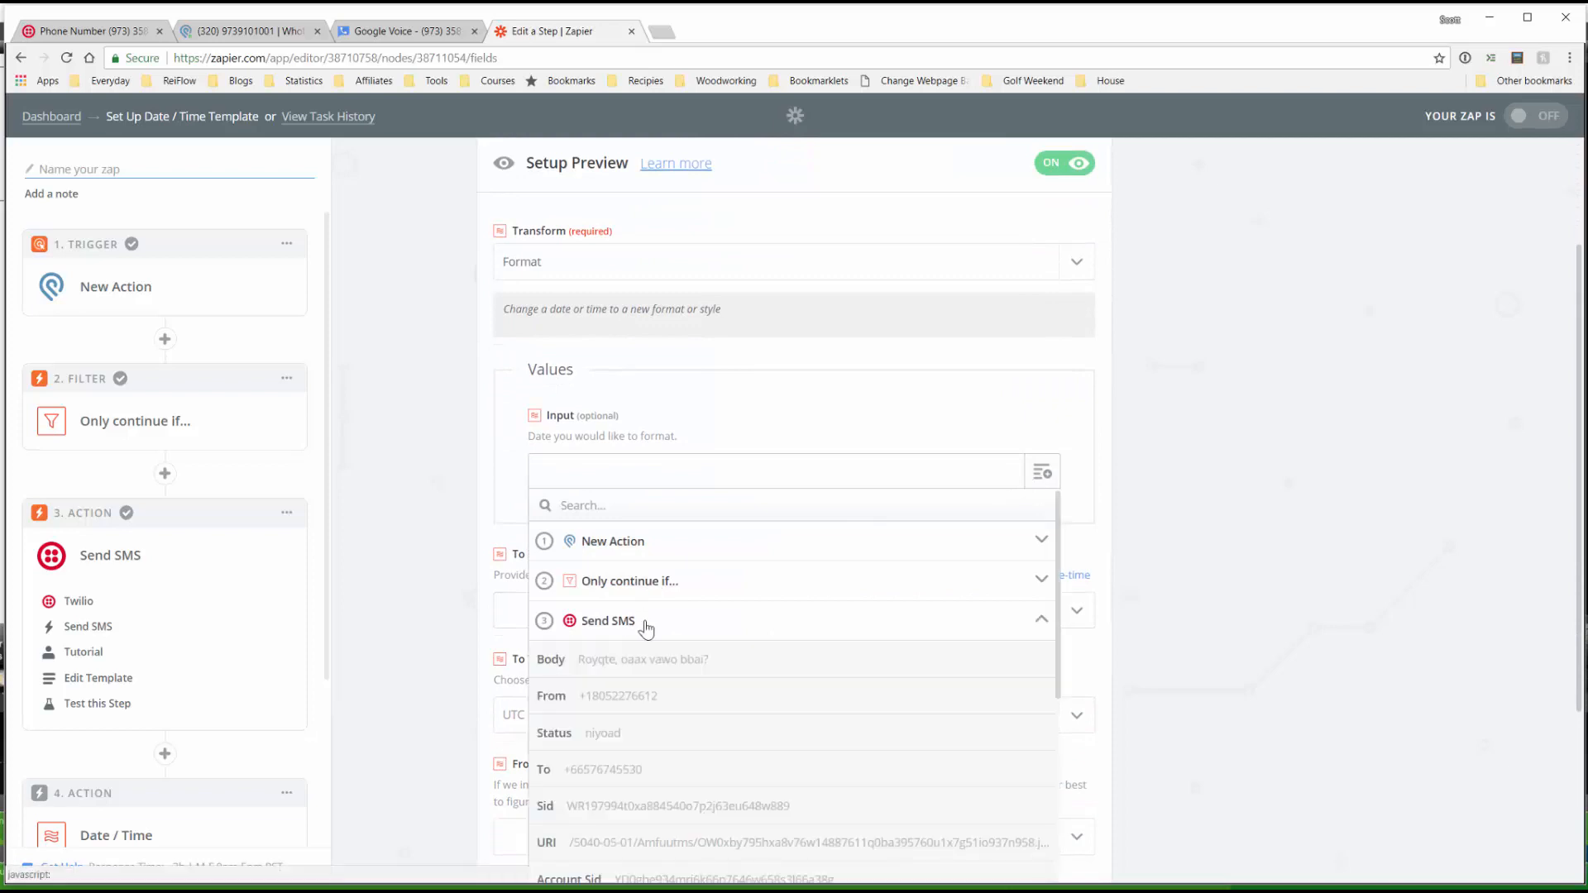
pyautogui.click(658, 627)
pyautogui.click(685, 631)
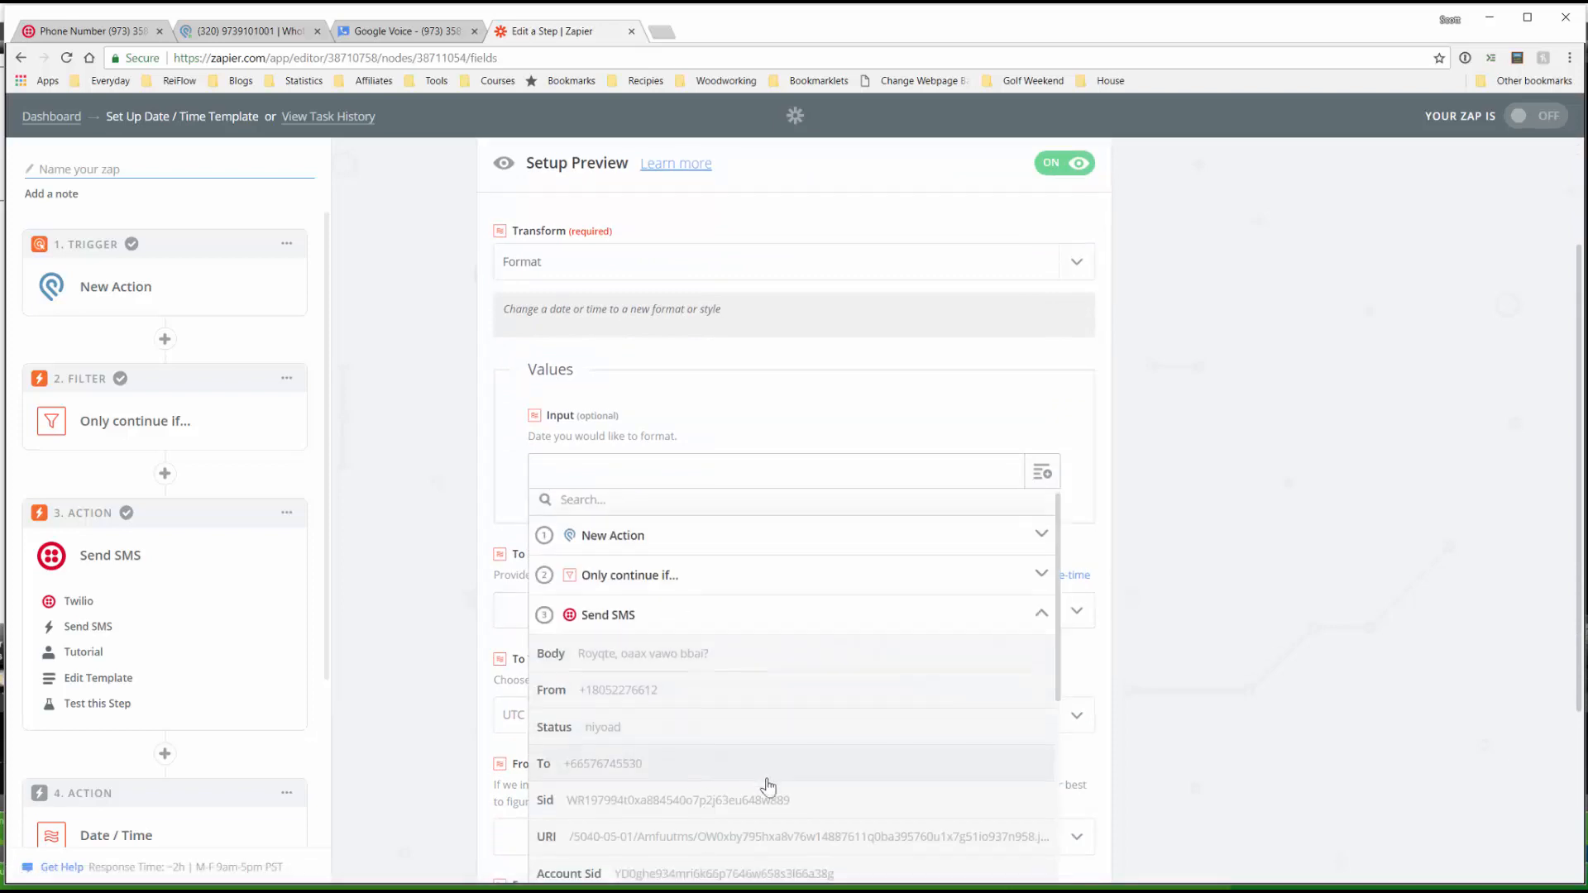
pyautogui.scroll(-1, 768, 785)
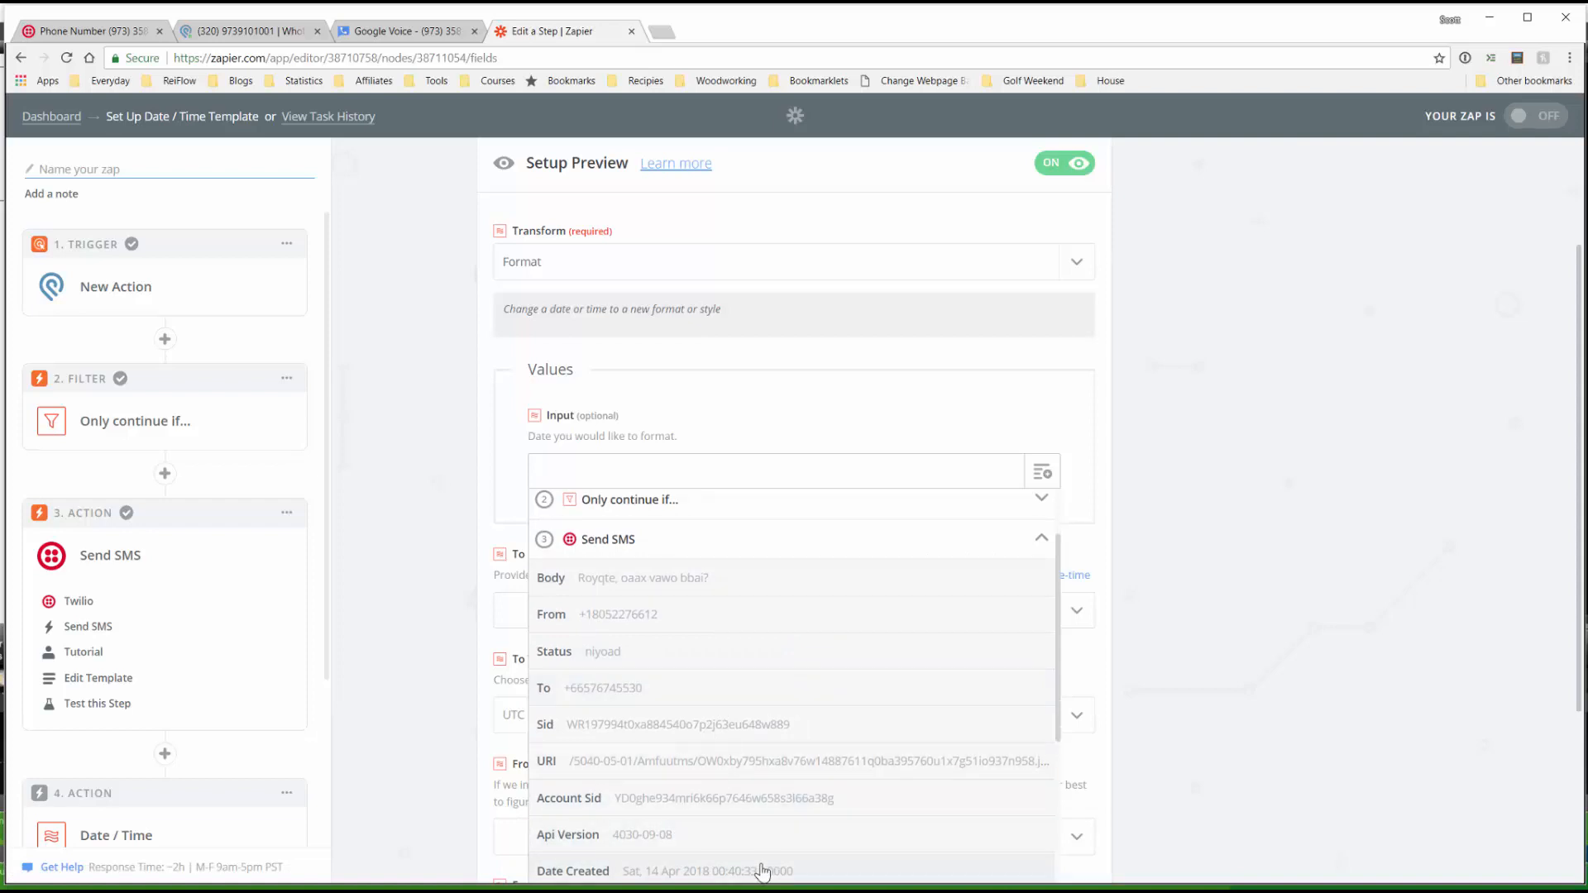
pyautogui.click(761, 870)
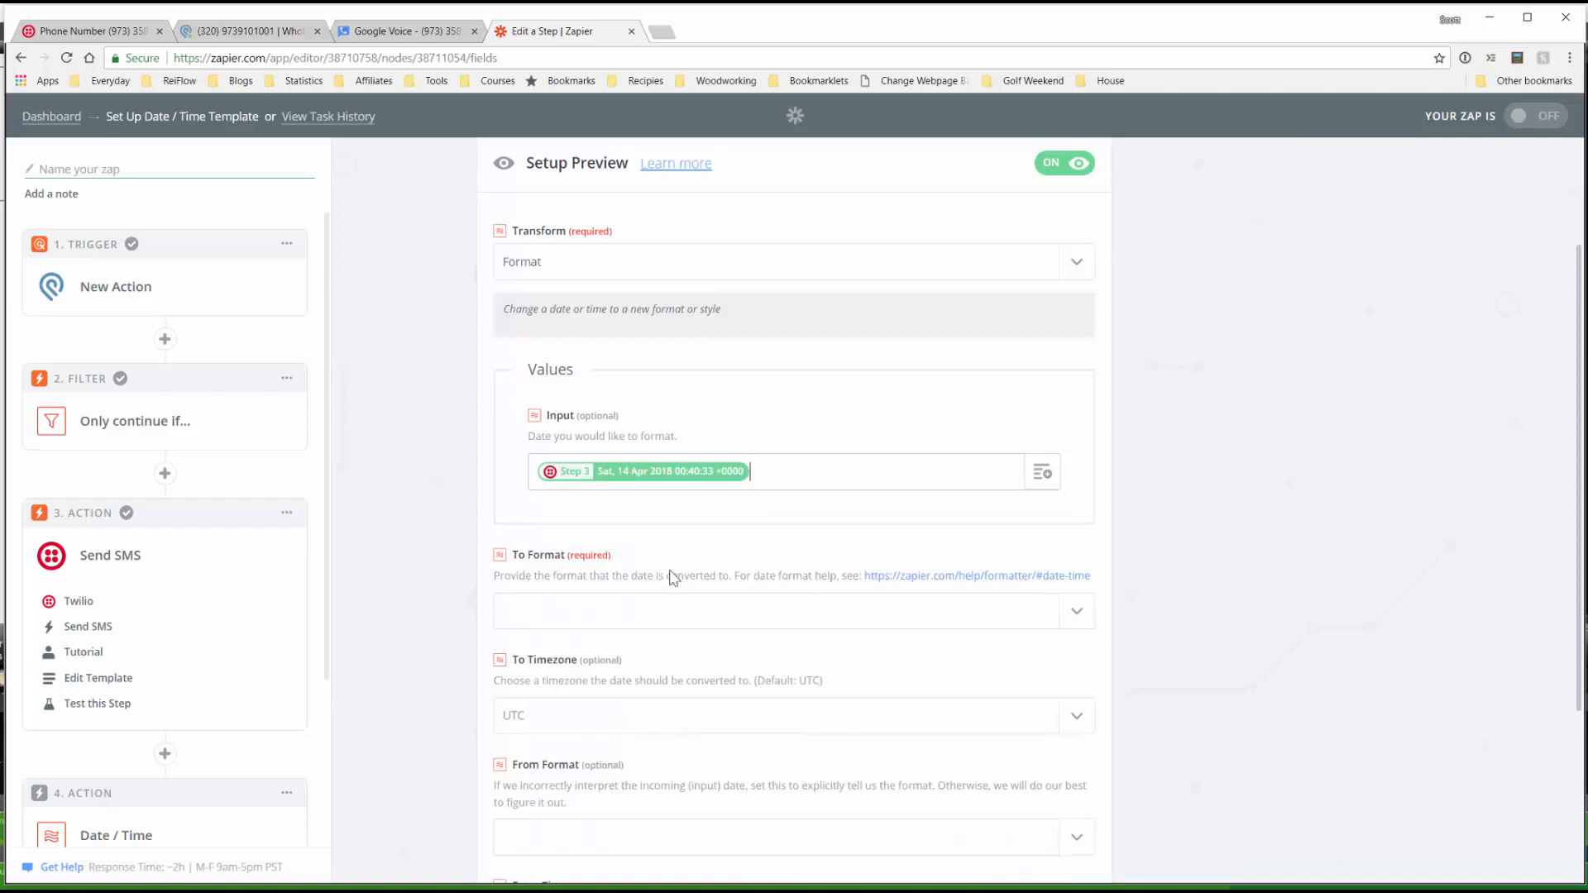
# Set To Format to a custom value of MM-DD-YYYY HH:mm:ss.
pyautogui.click(1087, 615)
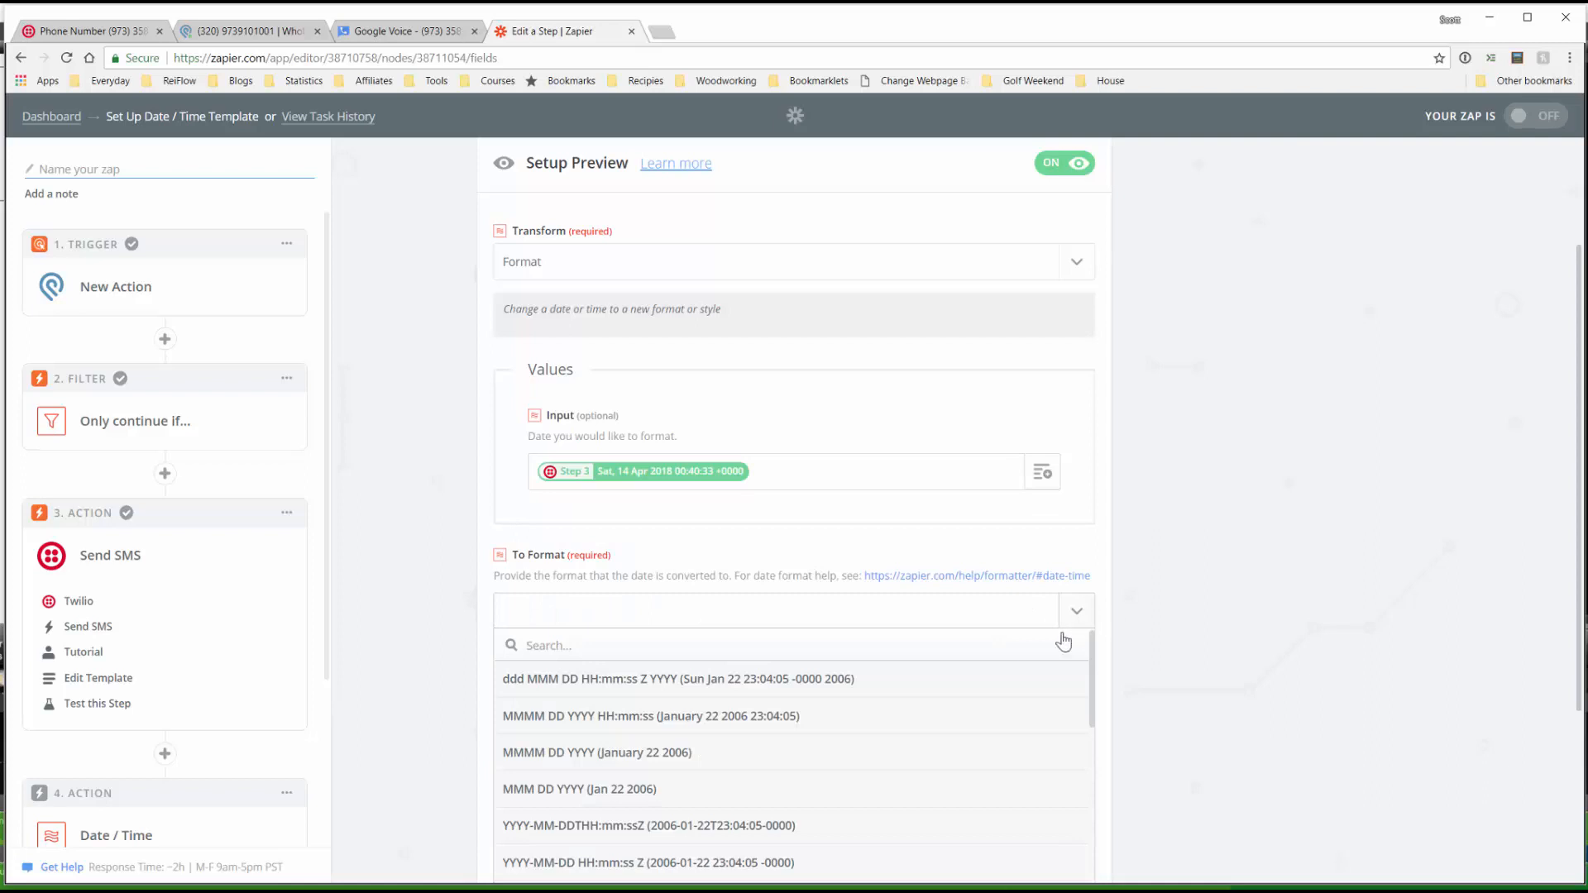
pyautogui.scroll(-3, 1141, 660)
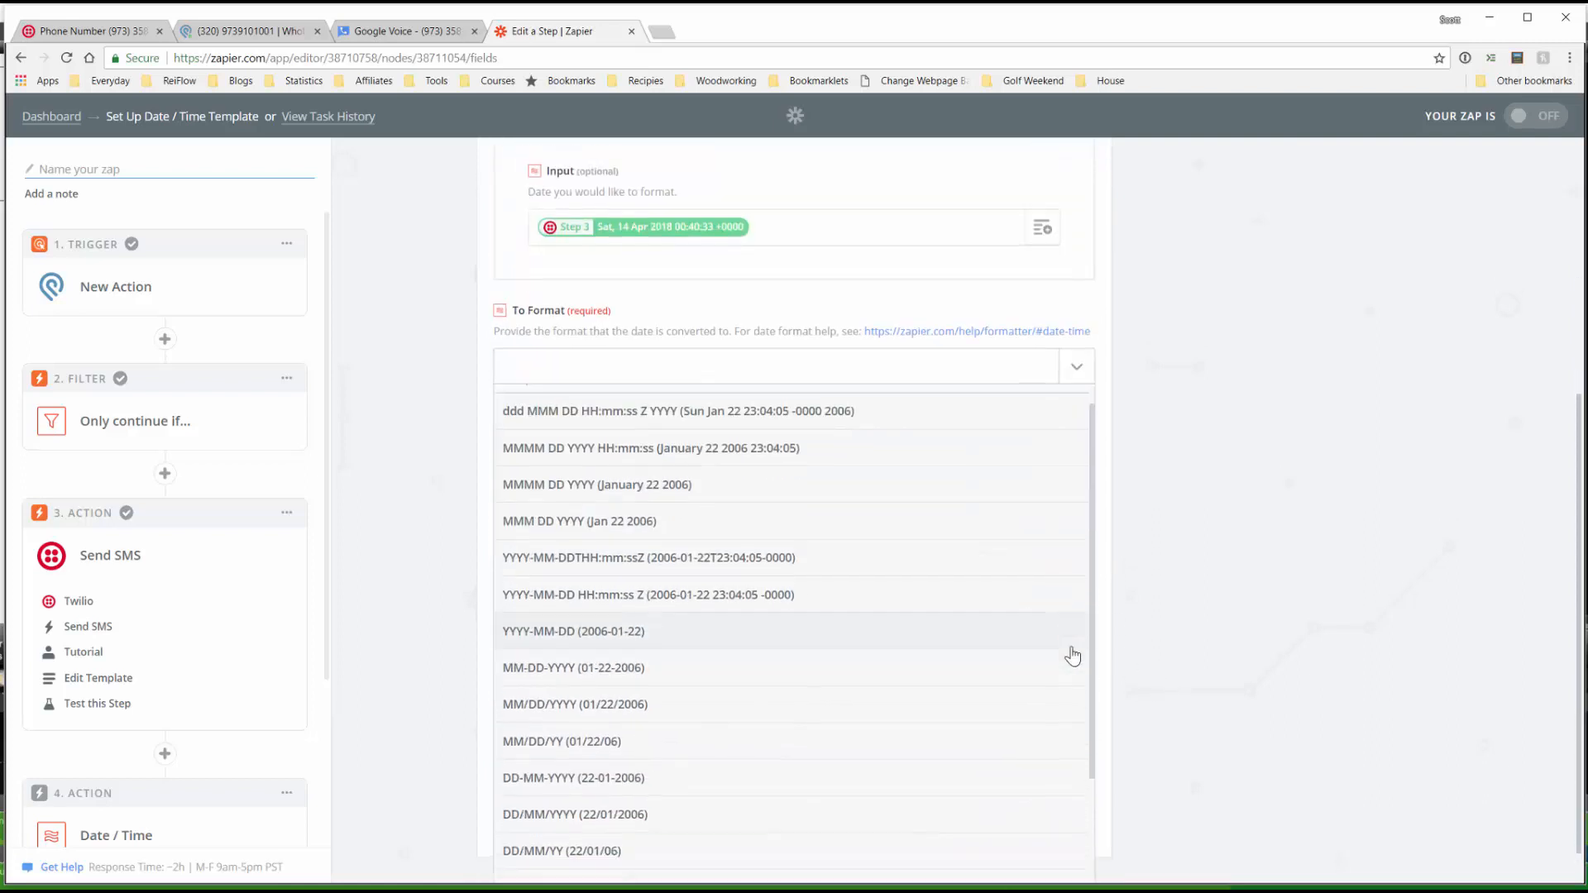
pyautogui.scroll(-3, 1073, 655)
pyautogui.click(797, 827)
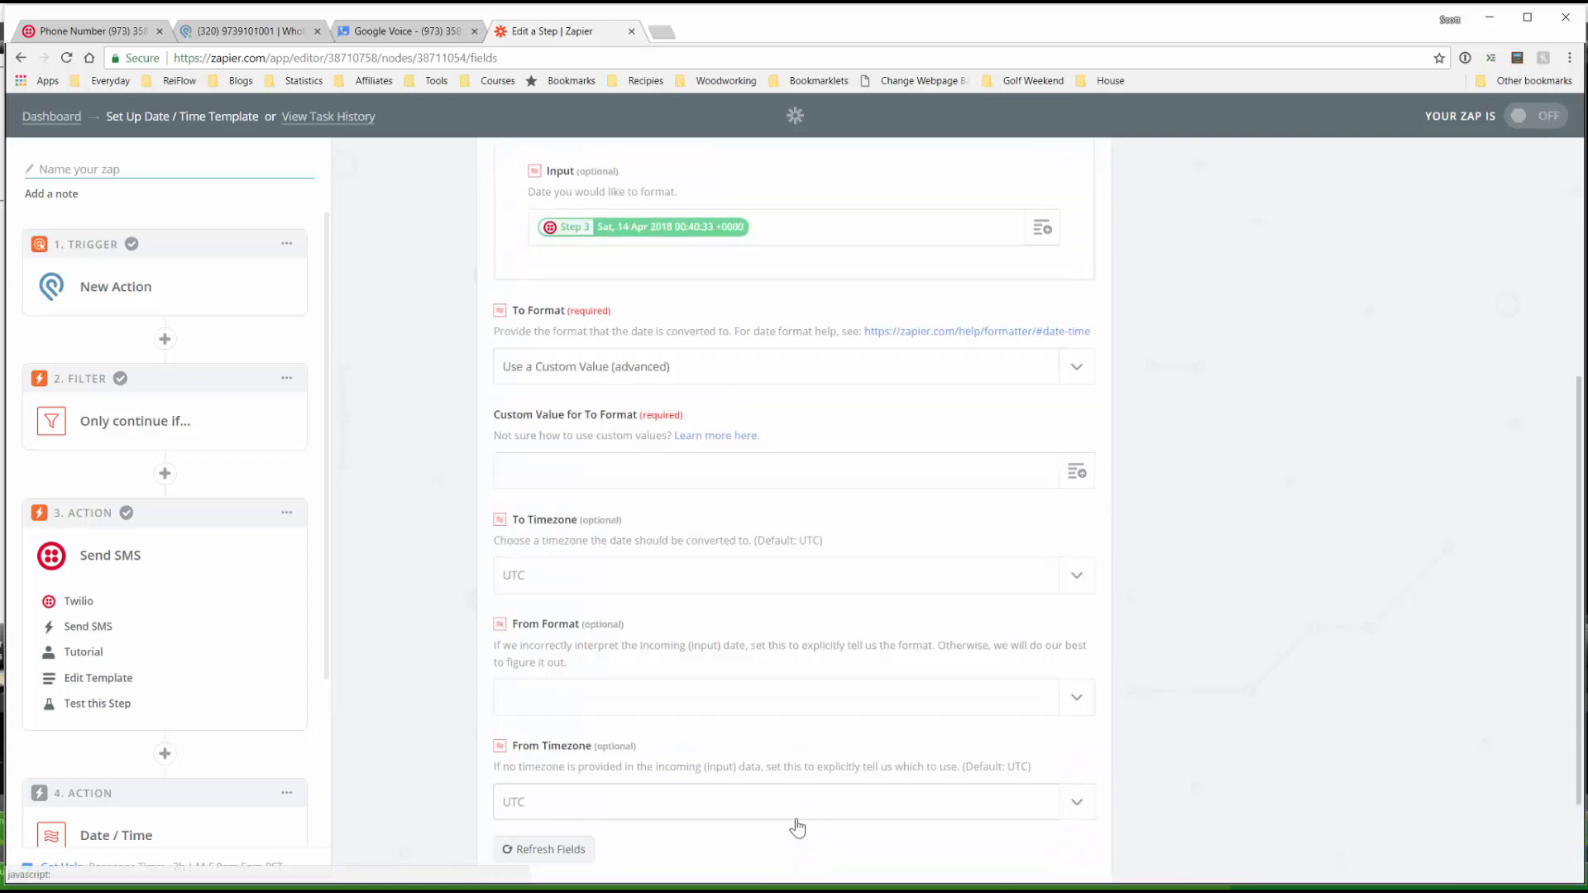
pyautogui.click(812, 473)
pyautogui.write('M')
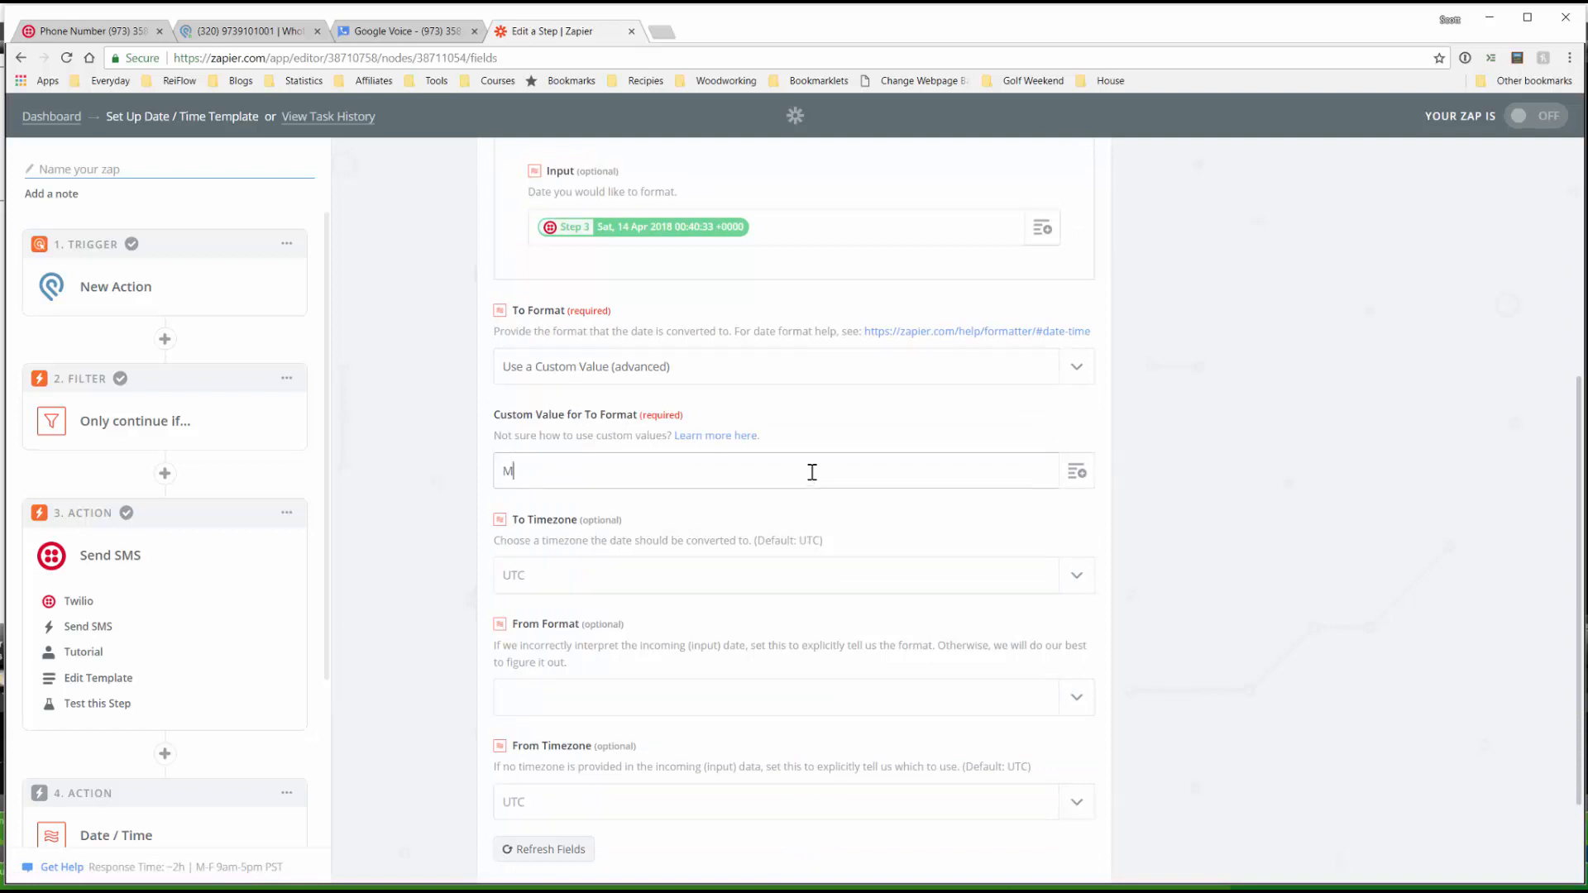
pyautogui.write('M-DD-YYYY HH:')
pyautogui.write('mm:ss')
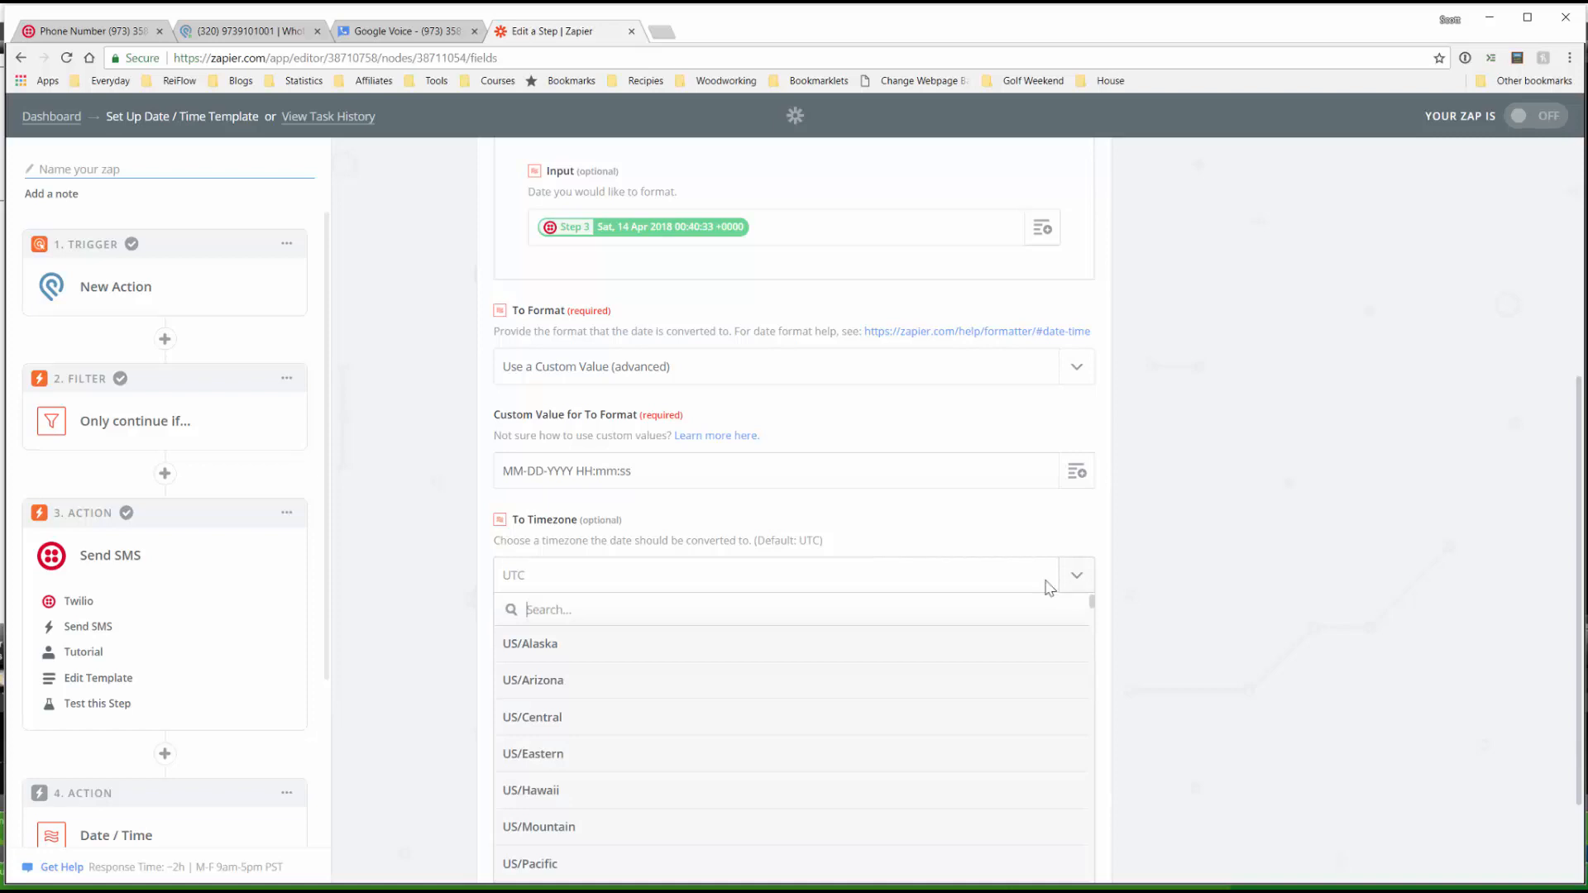
# Set To Timezone to US/Eastern and continue to the Date / Time step's test.
pyautogui.click(734, 754)
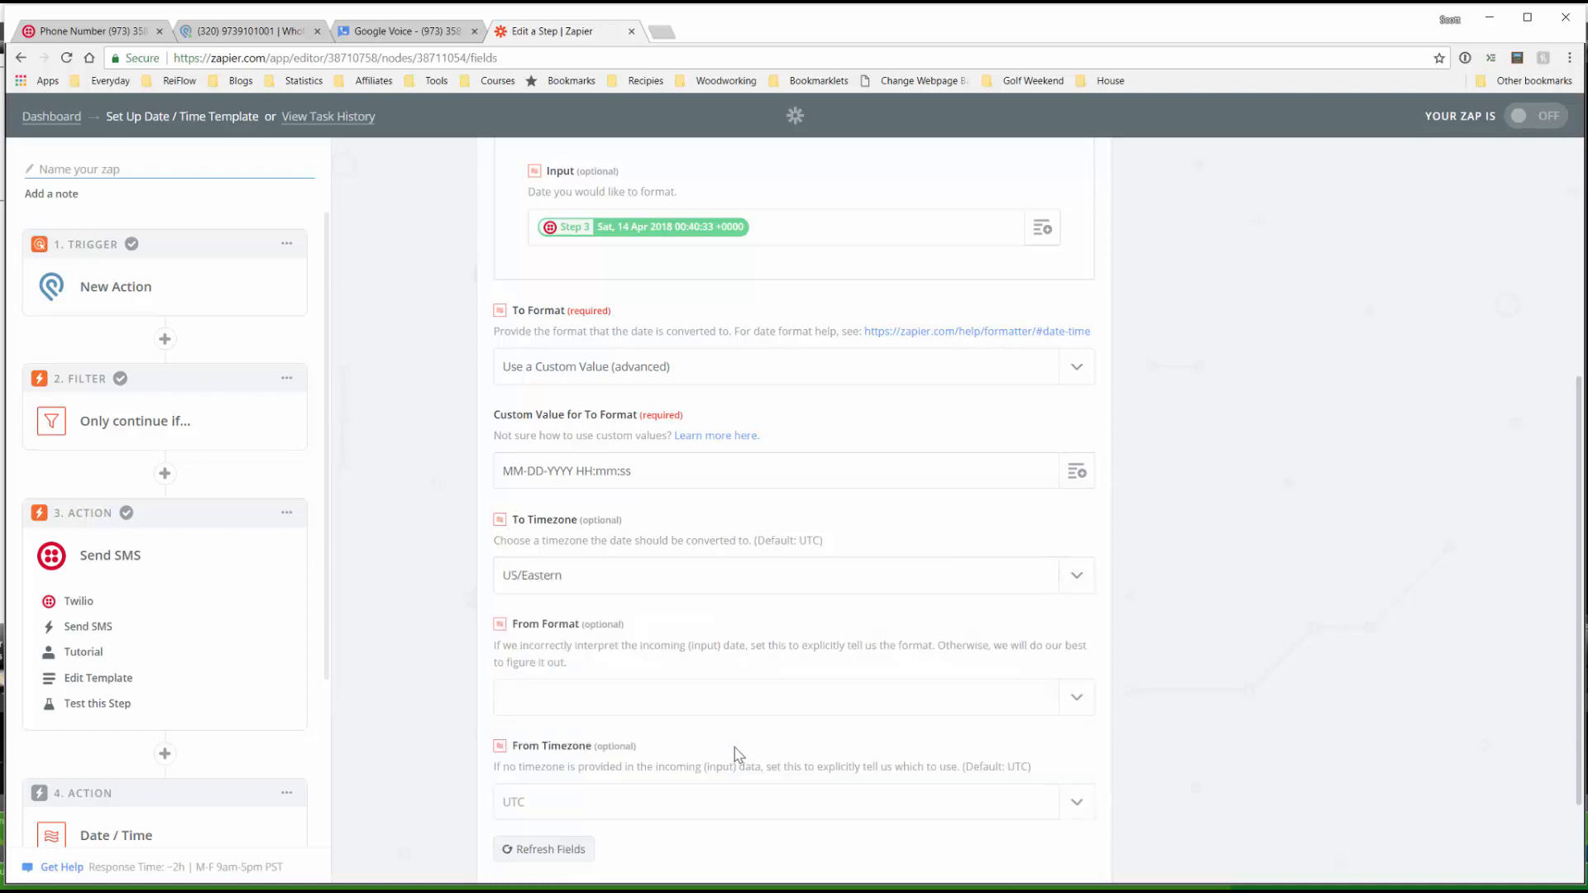
pyautogui.scroll(-2, 940, 641)
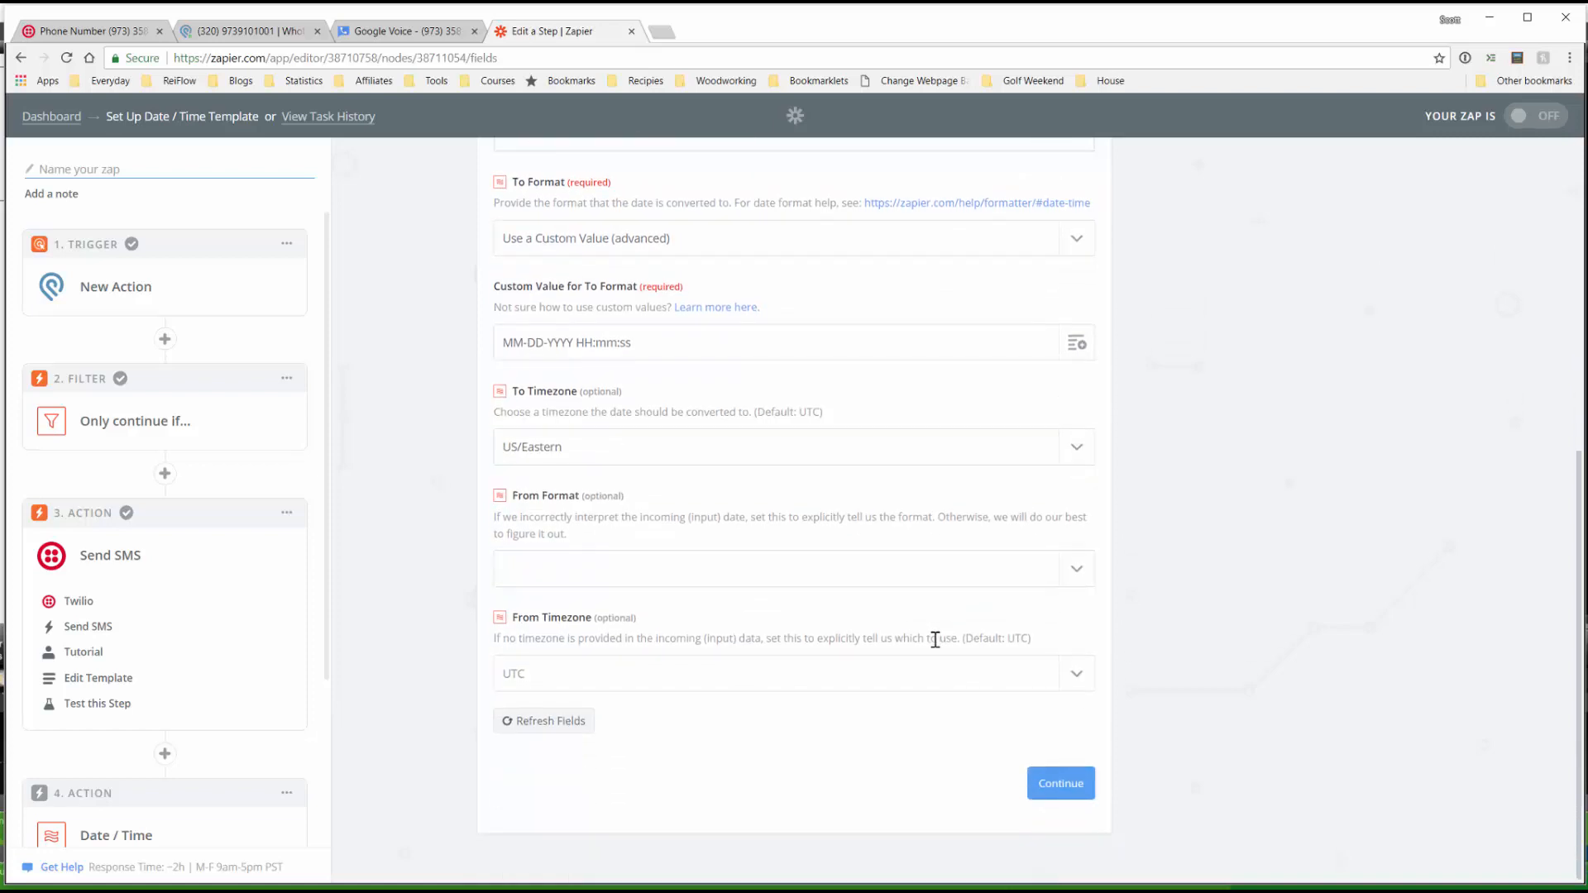
pyautogui.click(1049, 792)
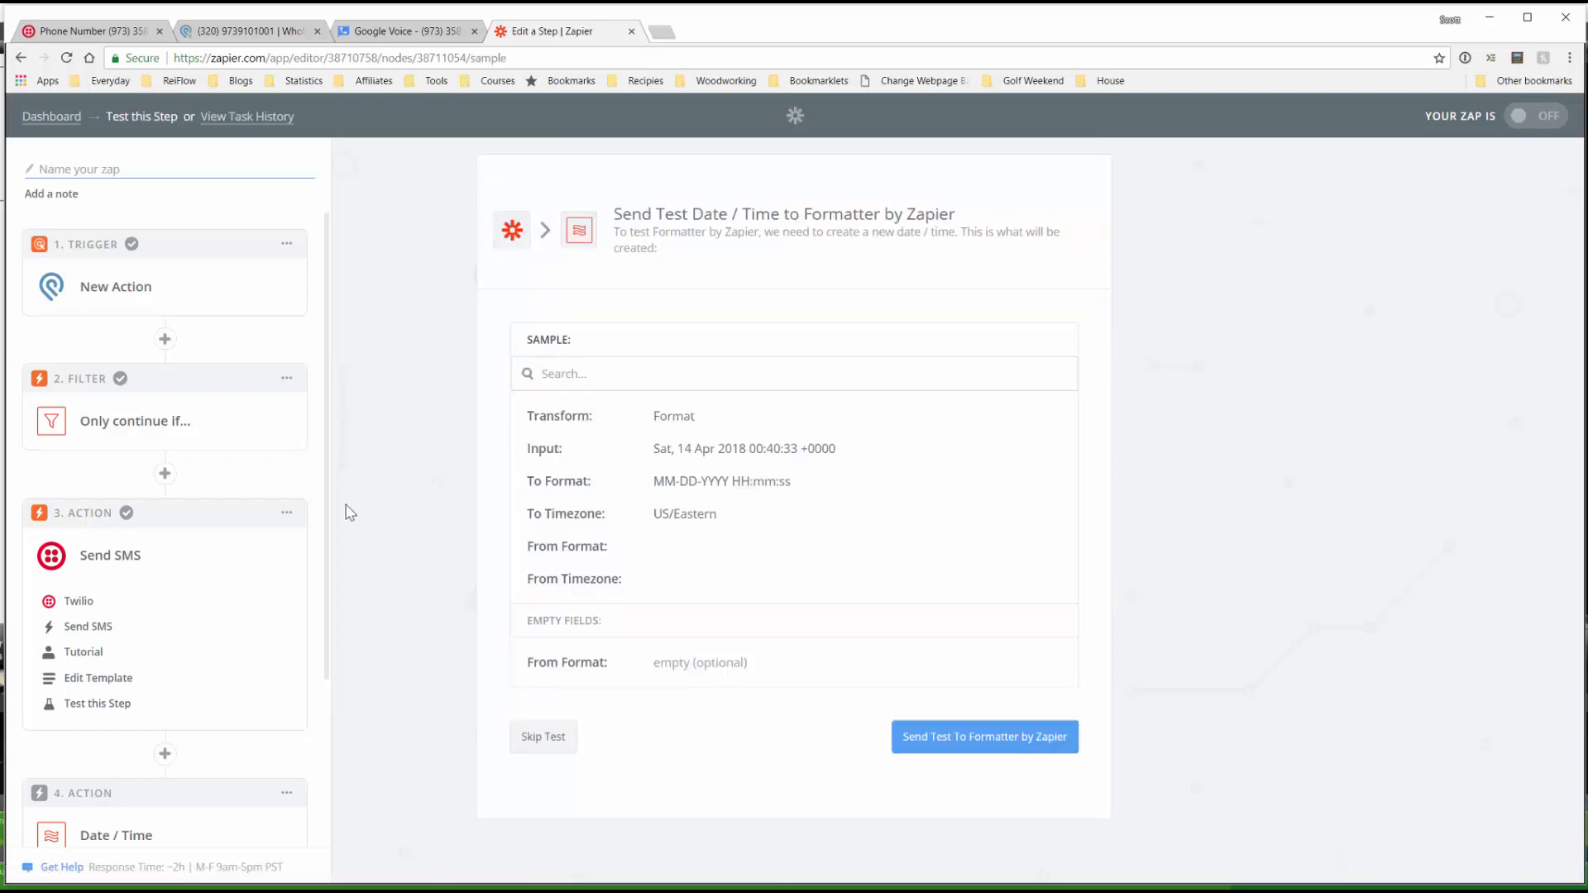
# Send the test to Formatter by Zapier and examine the date in the formatted output.
pyautogui.click(967, 747)
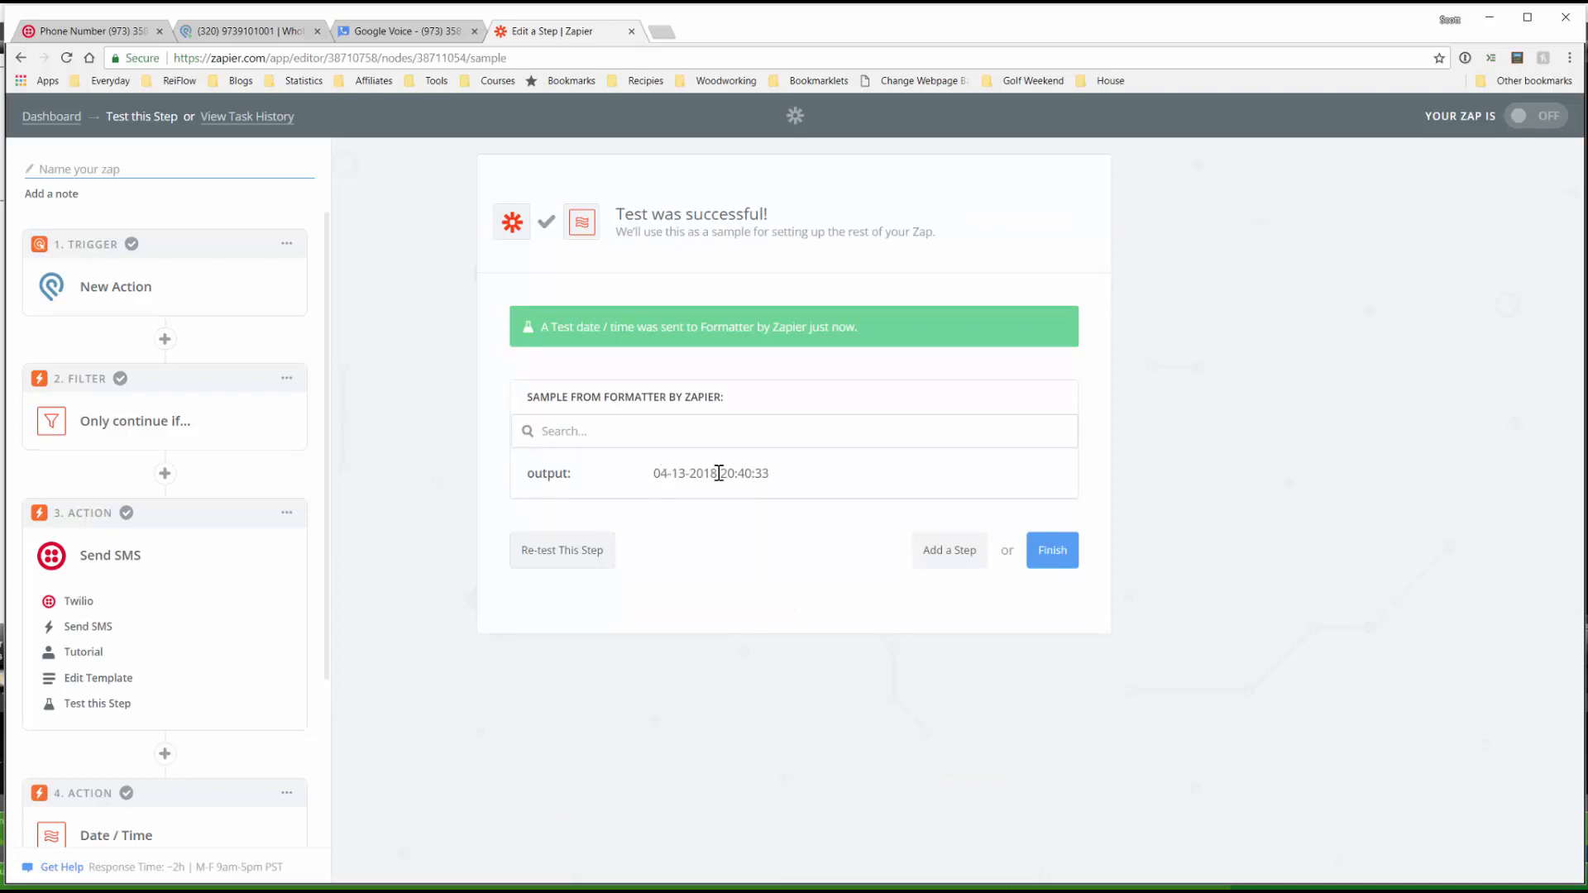
pyautogui.moveTo(715, 473); pyautogui.dragTo(661, 475)
pyautogui.click(687, 508)
# Add a fifth step using Podio with the Update Item action.
pyautogui.moveTo(326, 666); pyautogui.dragTo(323, 841)
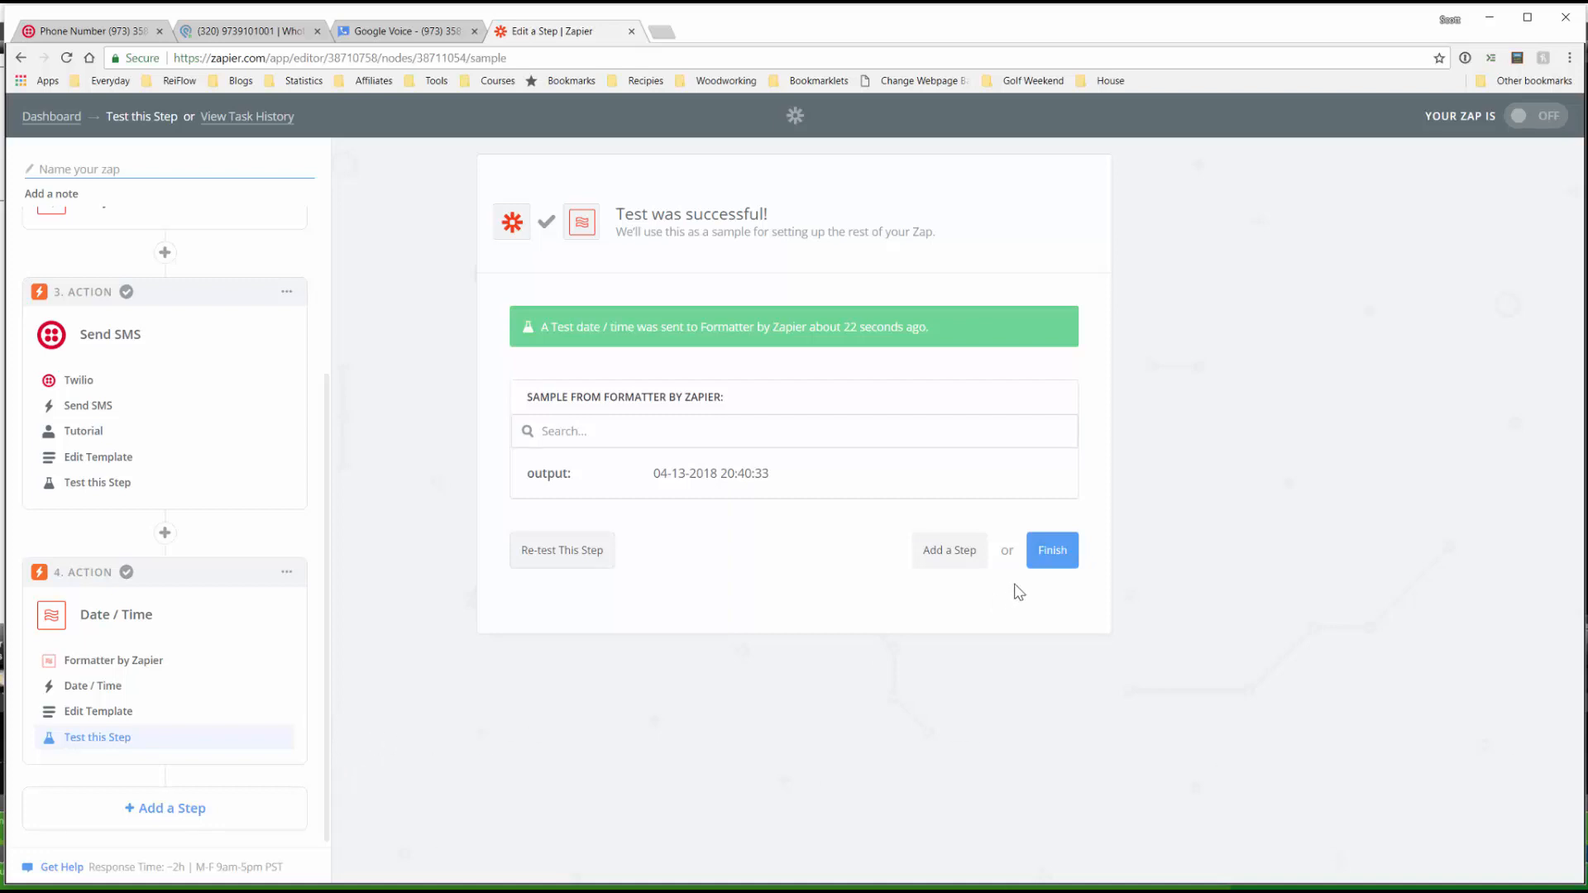
pyautogui.click(947, 554)
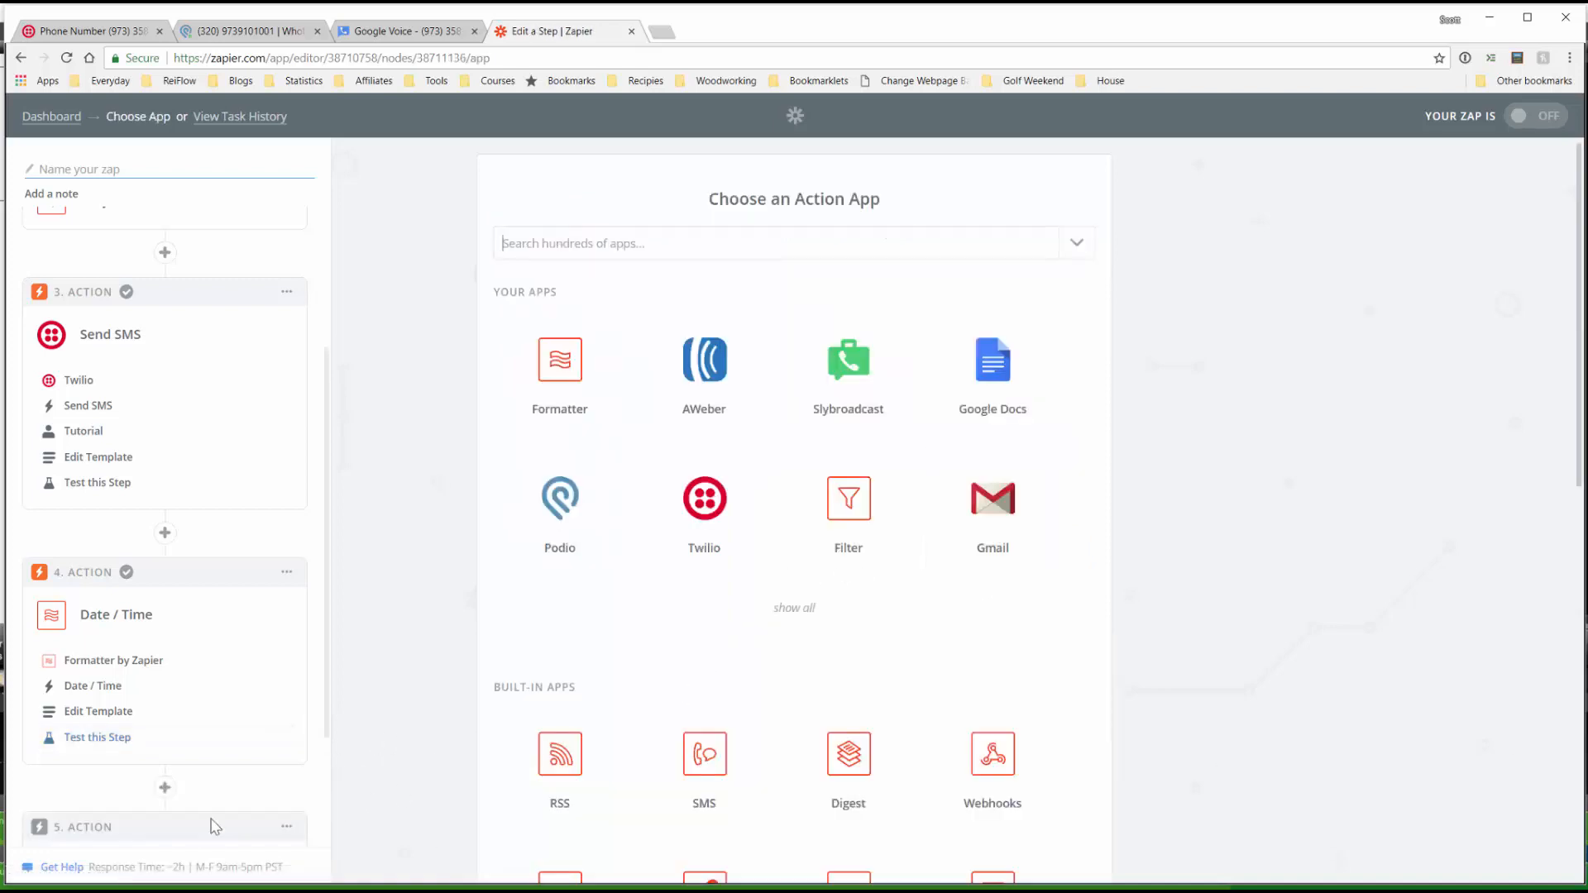
pyautogui.scroll(-3, 319, 748)
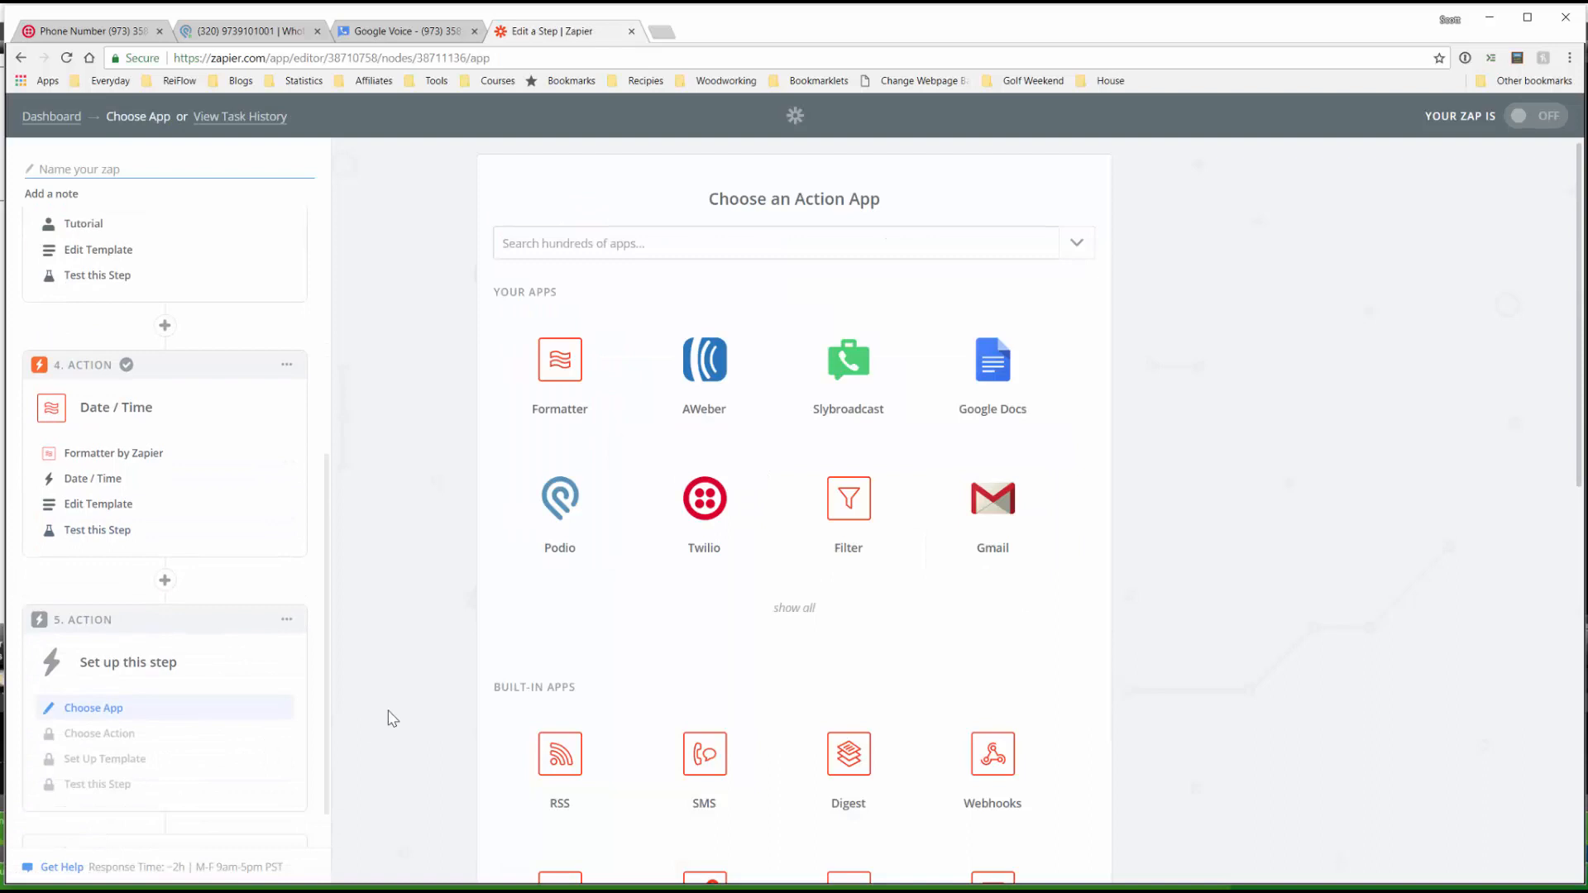
pyautogui.click(559, 509)
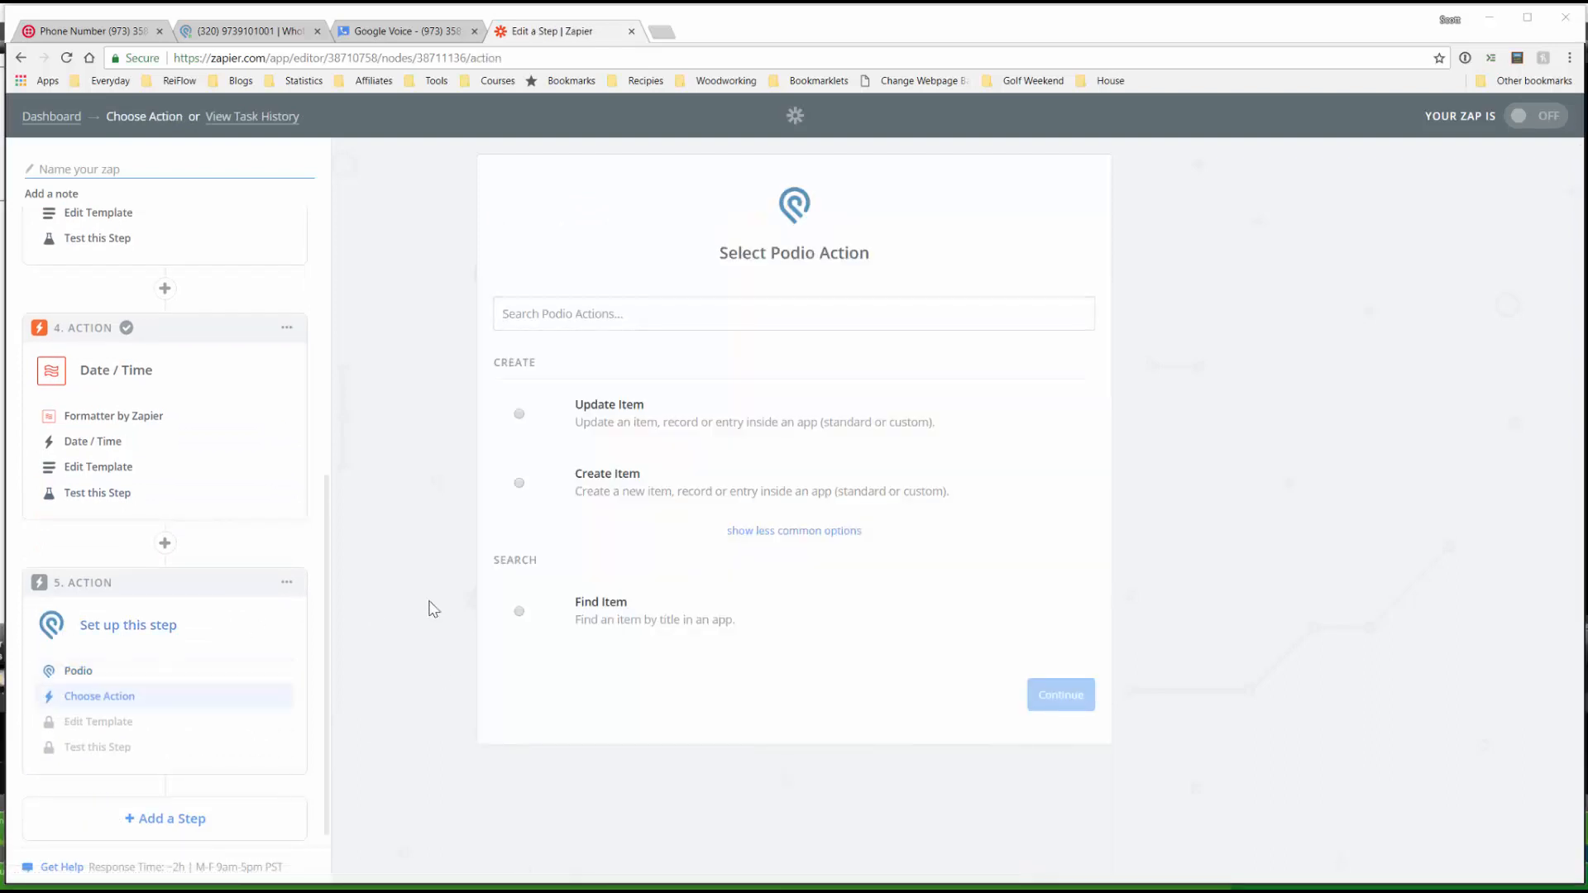
pyautogui.click(590, 417)
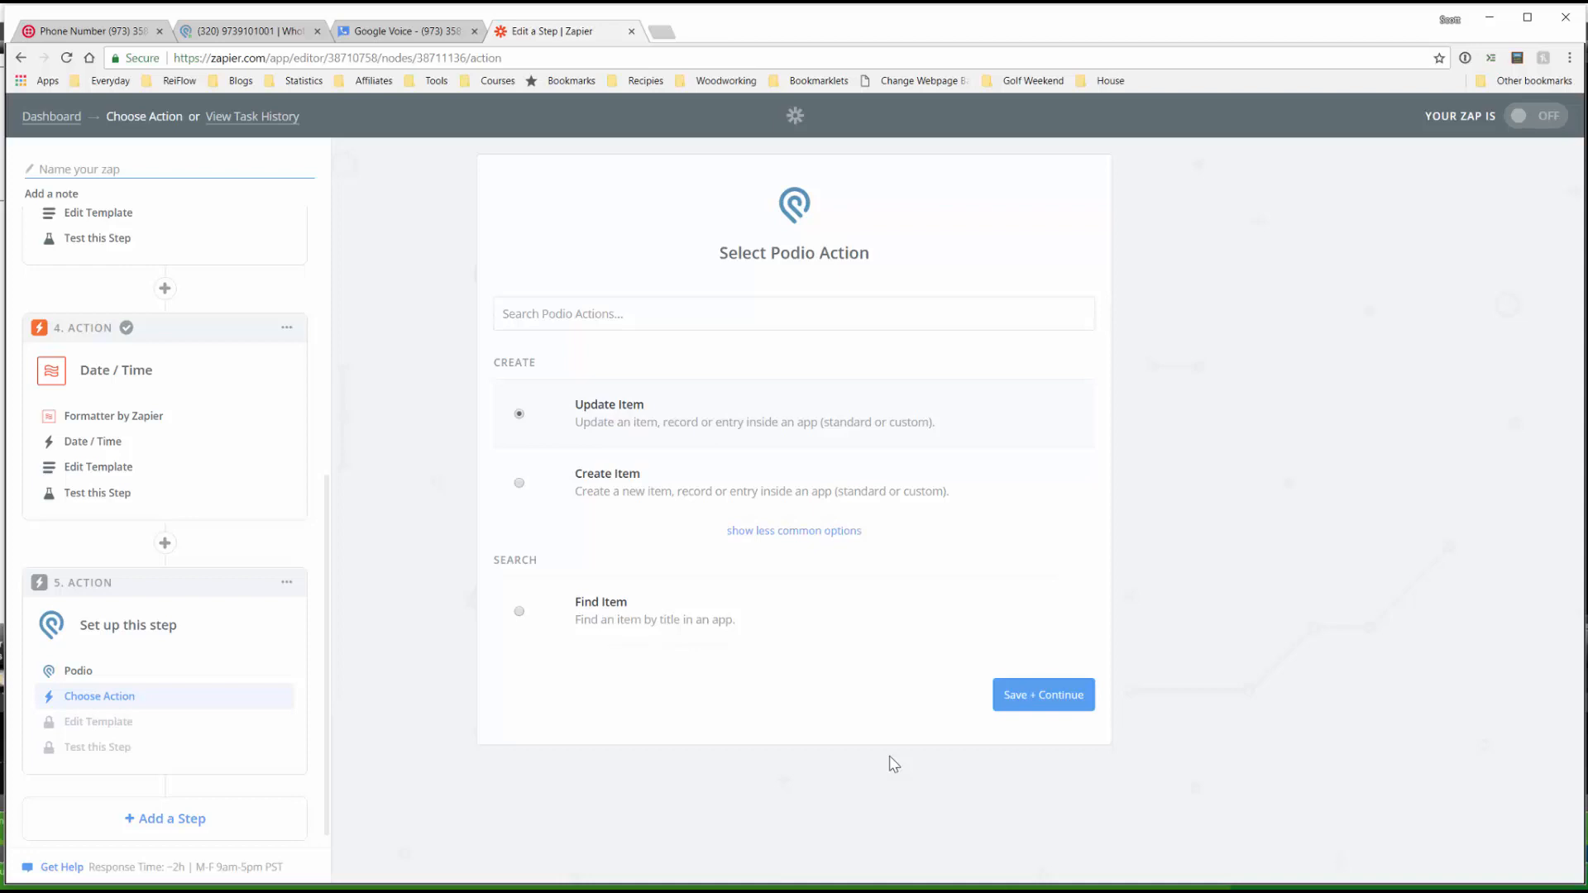
pyautogui.click(1024, 697)
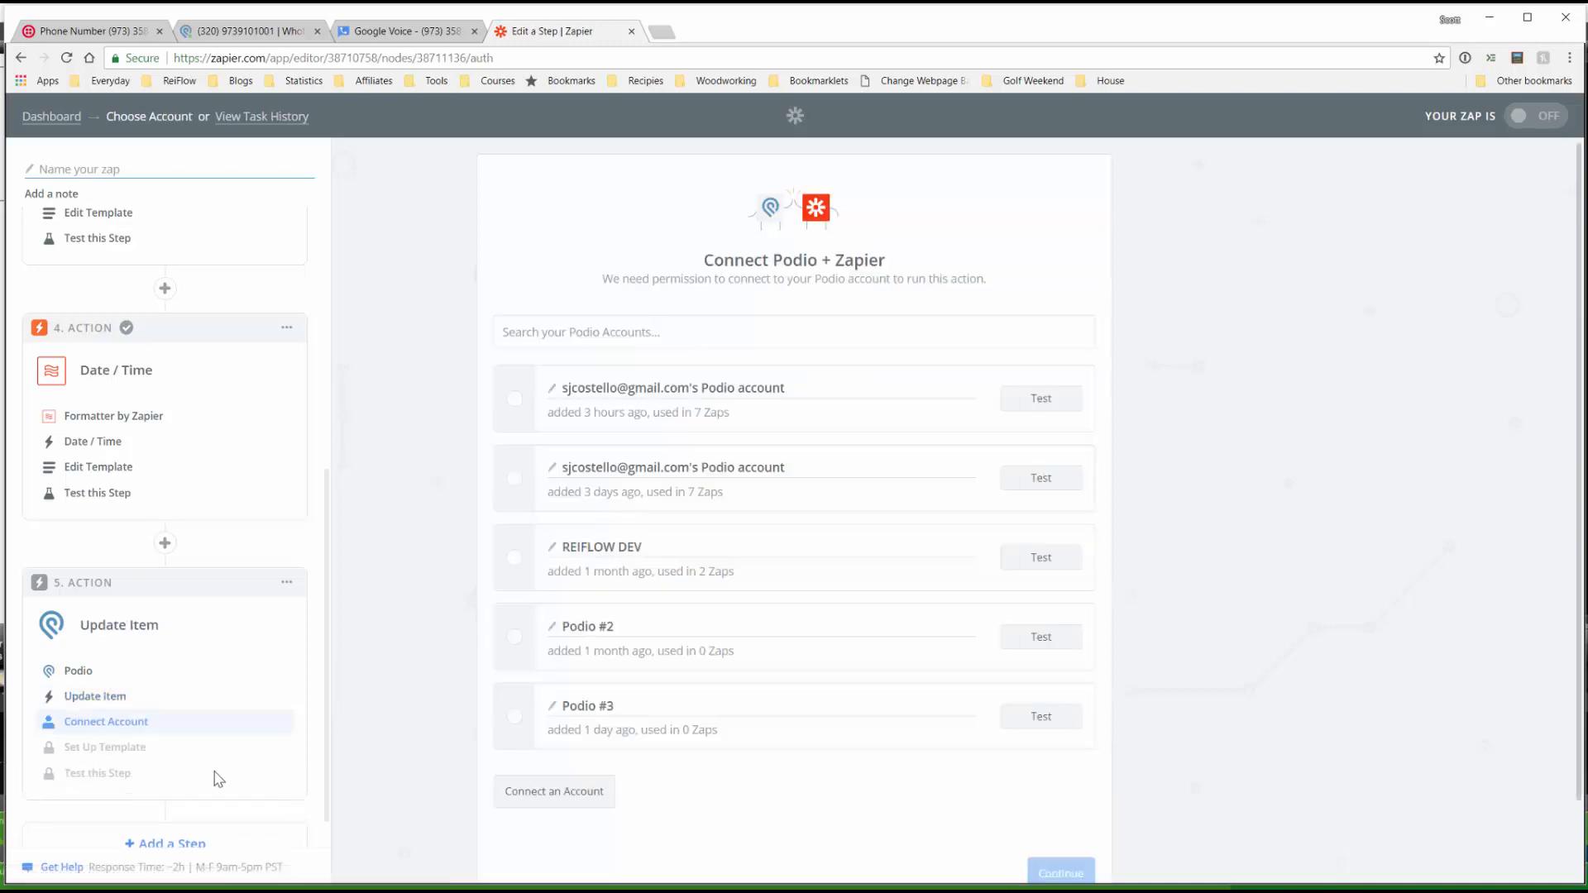
# Select the Podio account added 3 hours ago, test its connection, and save the choice.
pyautogui.click(517, 403)
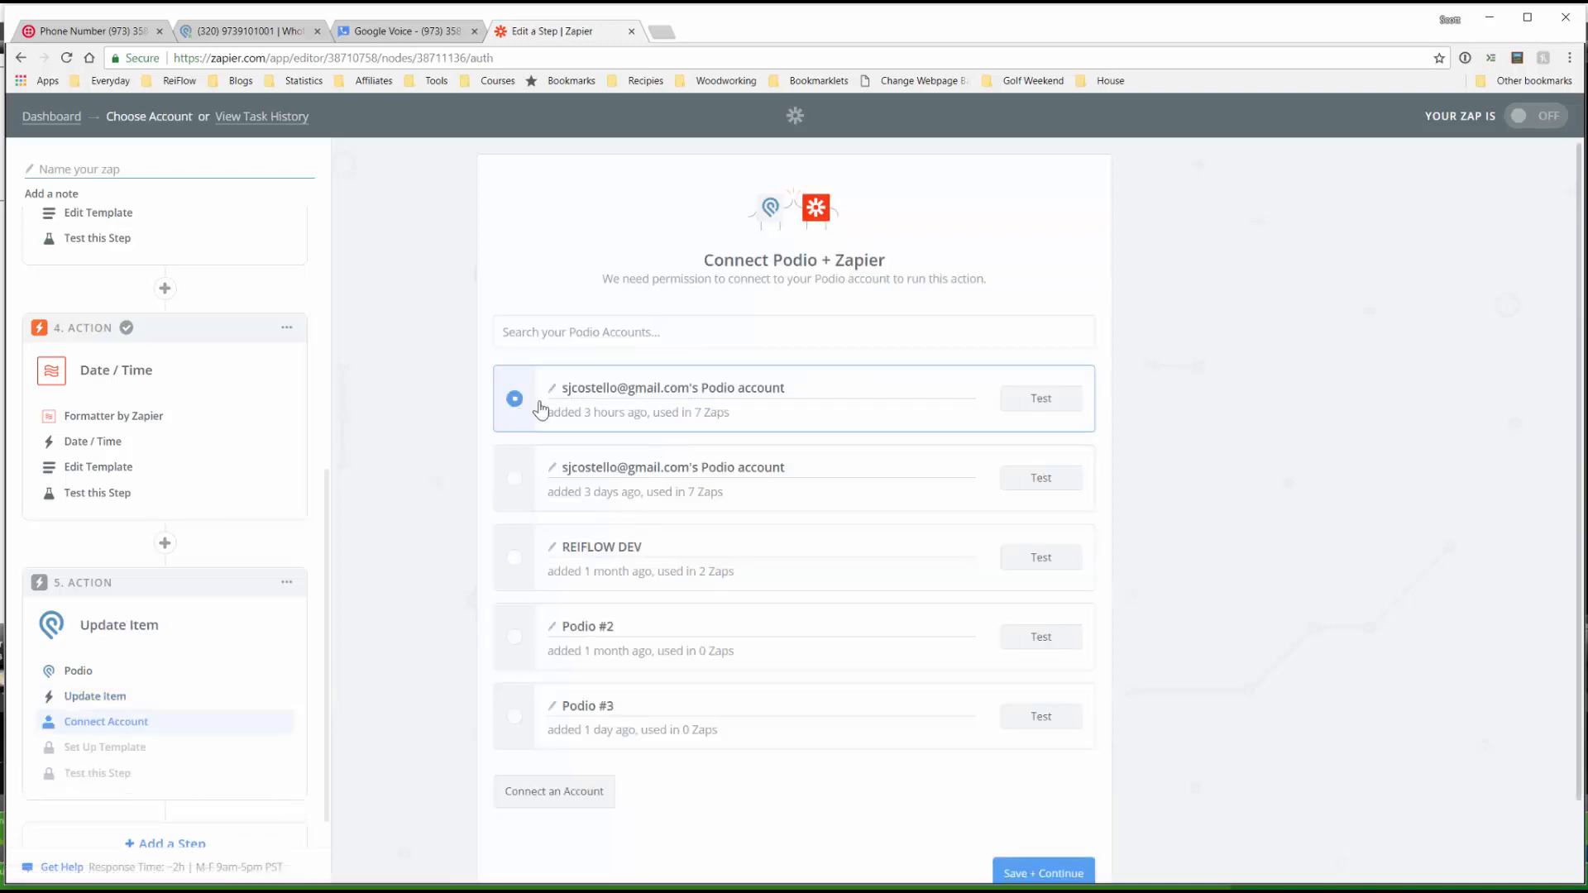
pyautogui.click(1016, 405)
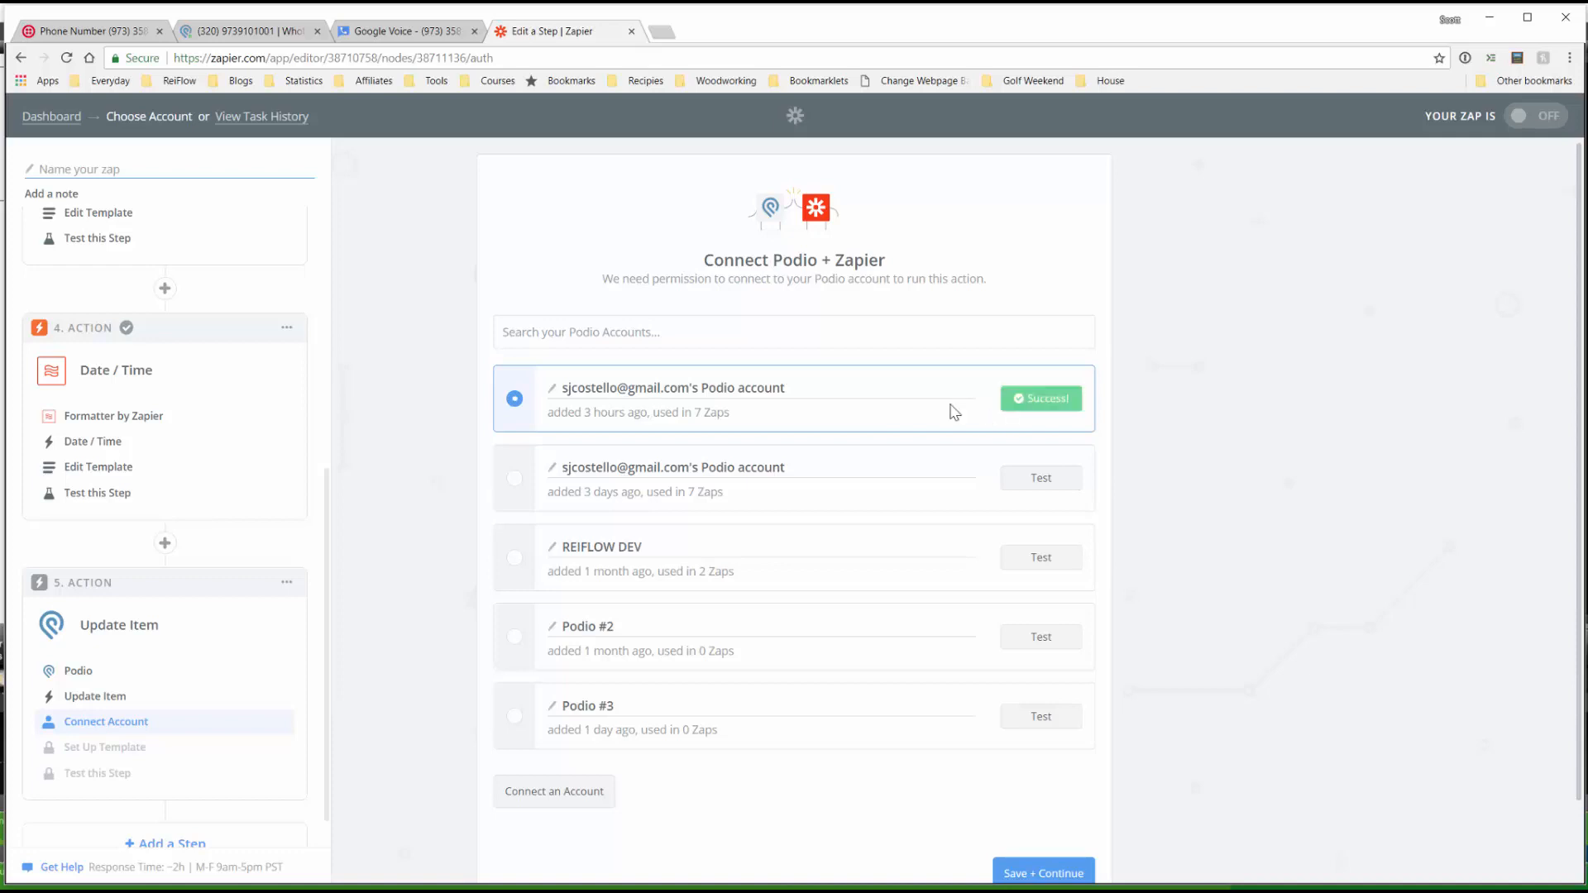
pyautogui.click(1006, 874)
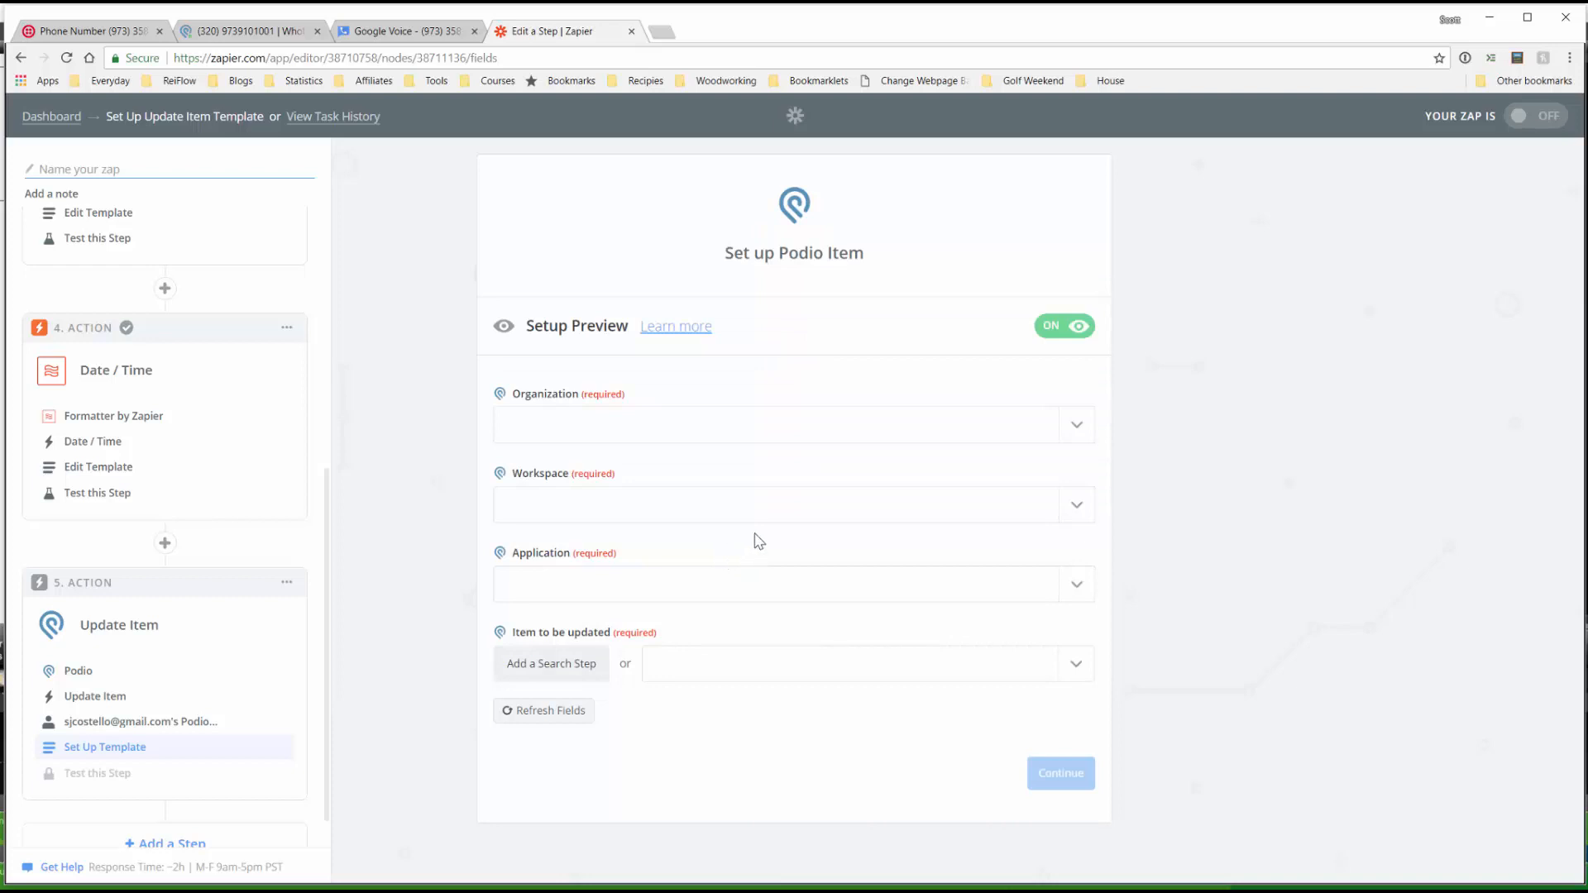
# Set the Podio Organization to Struggling Investor, Workspace to Wholesaling, and Application to SMS.
pyautogui.click(1078, 425)
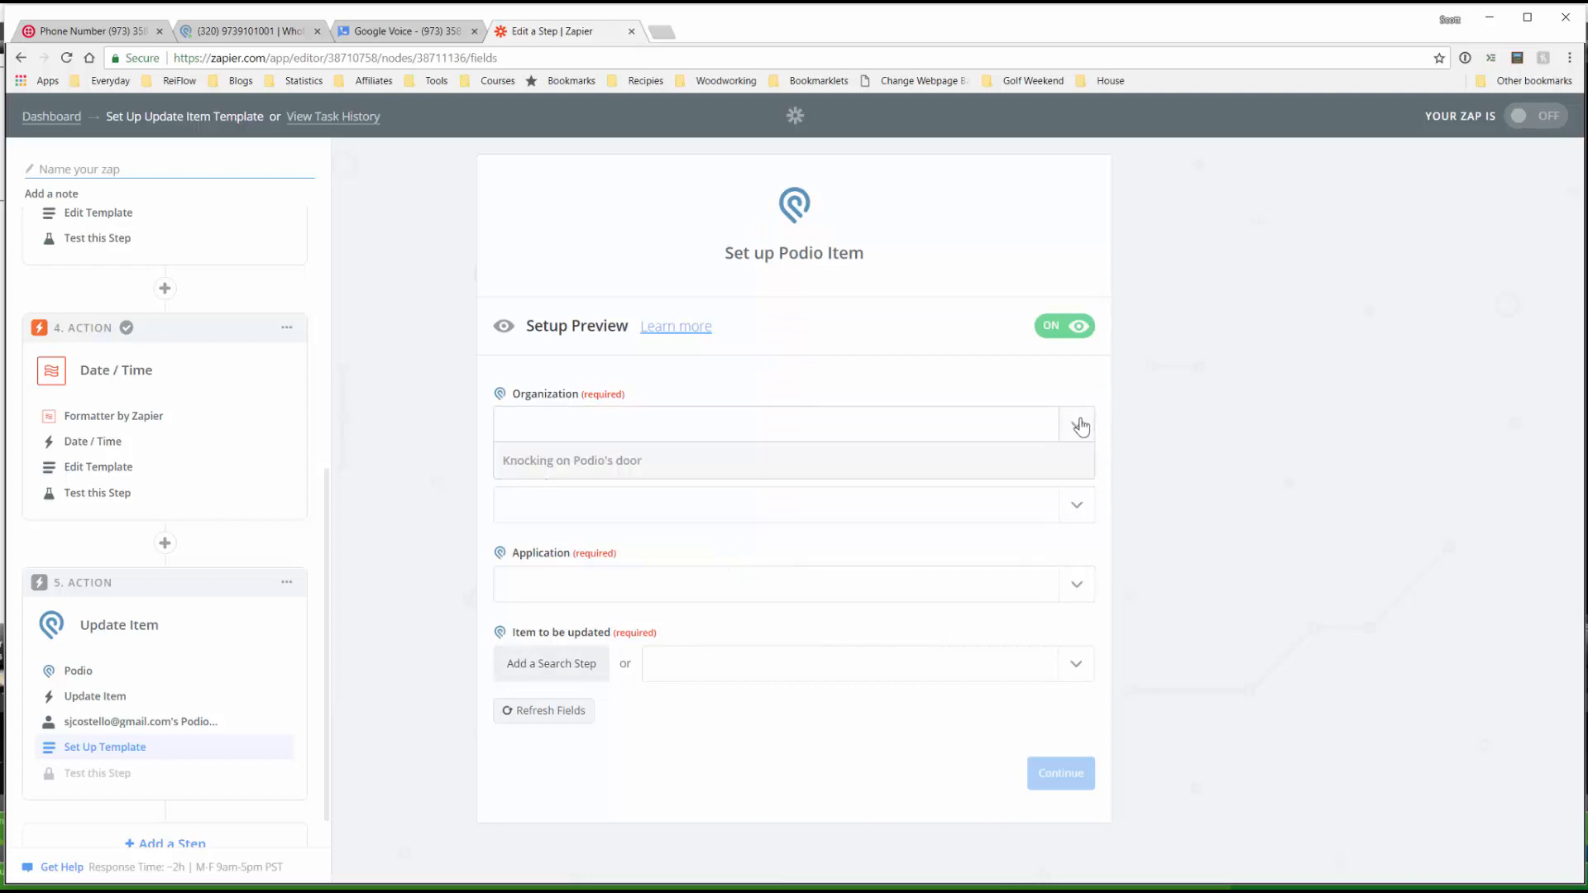
pyautogui.click(852, 496)
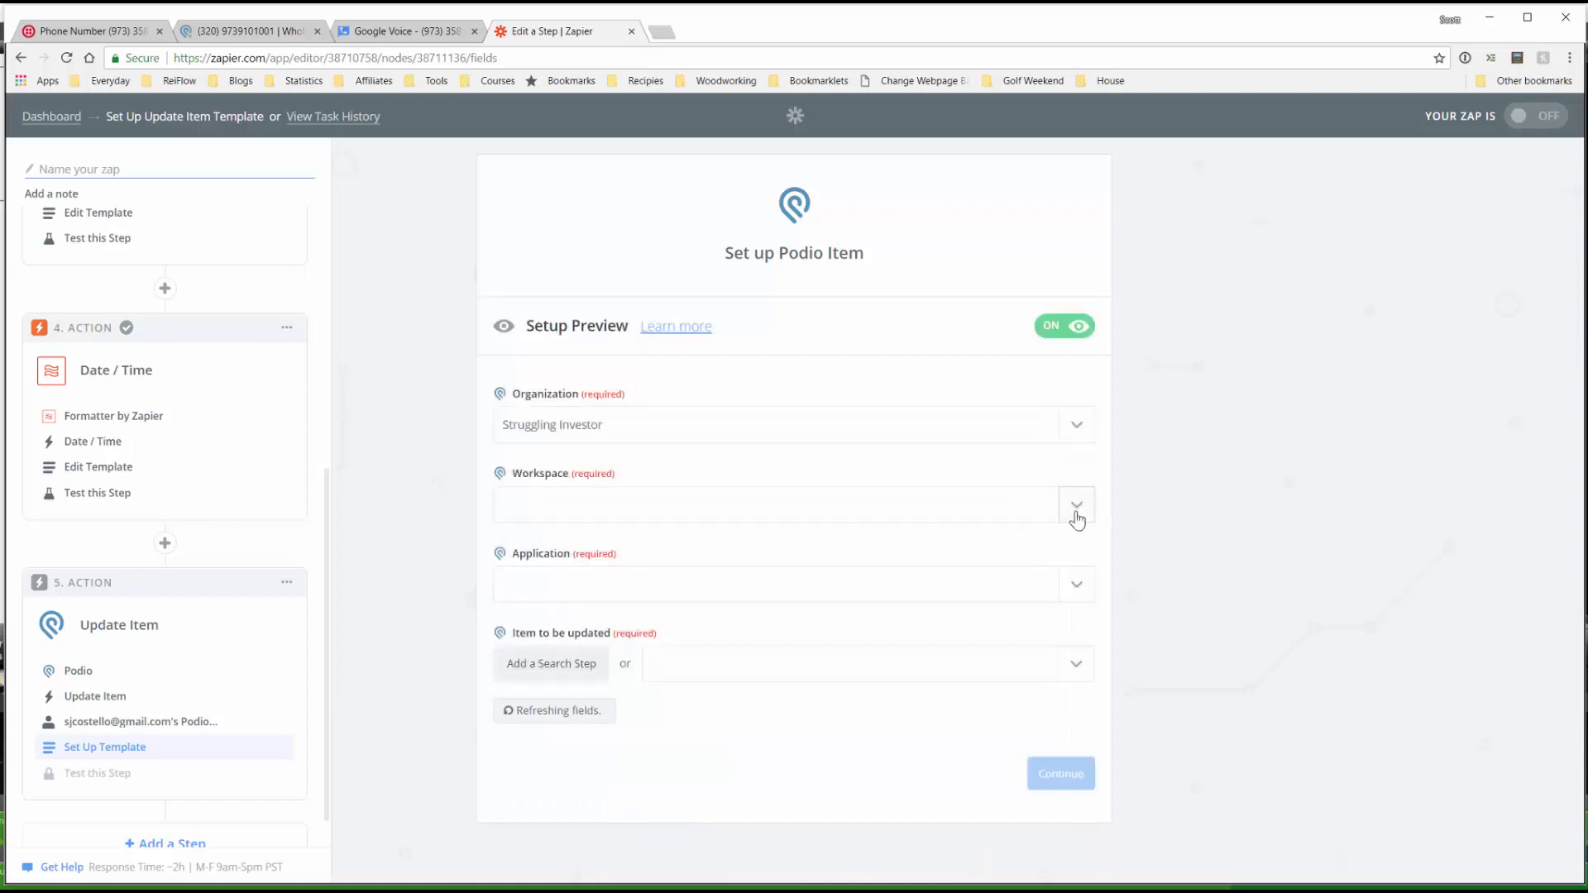
pyautogui.click(1060, 514)
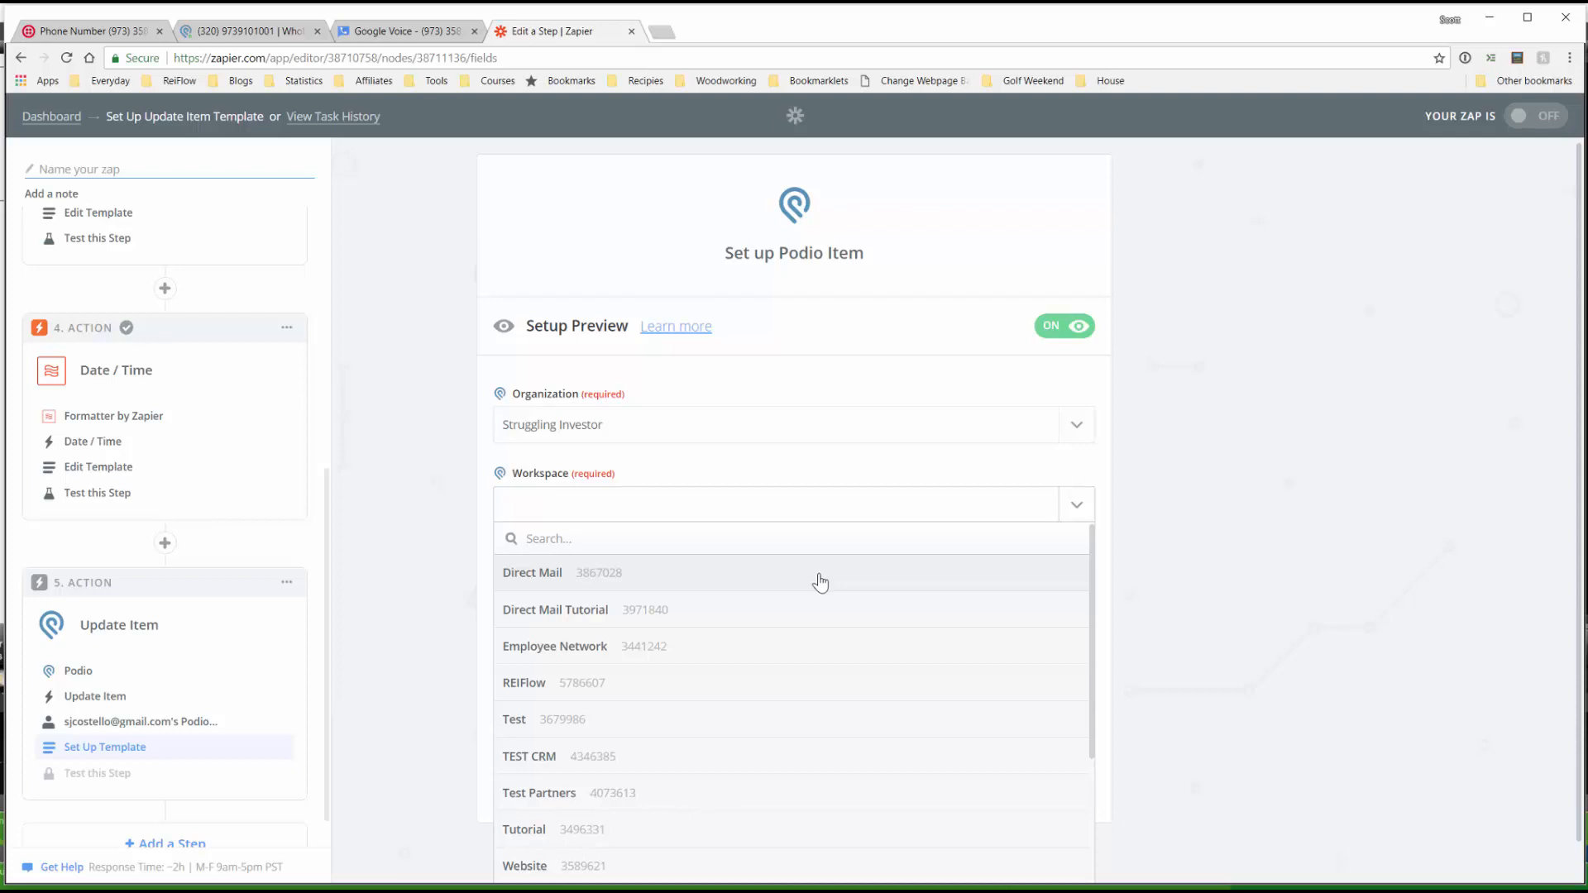
pyautogui.scroll(-2, 801, 737)
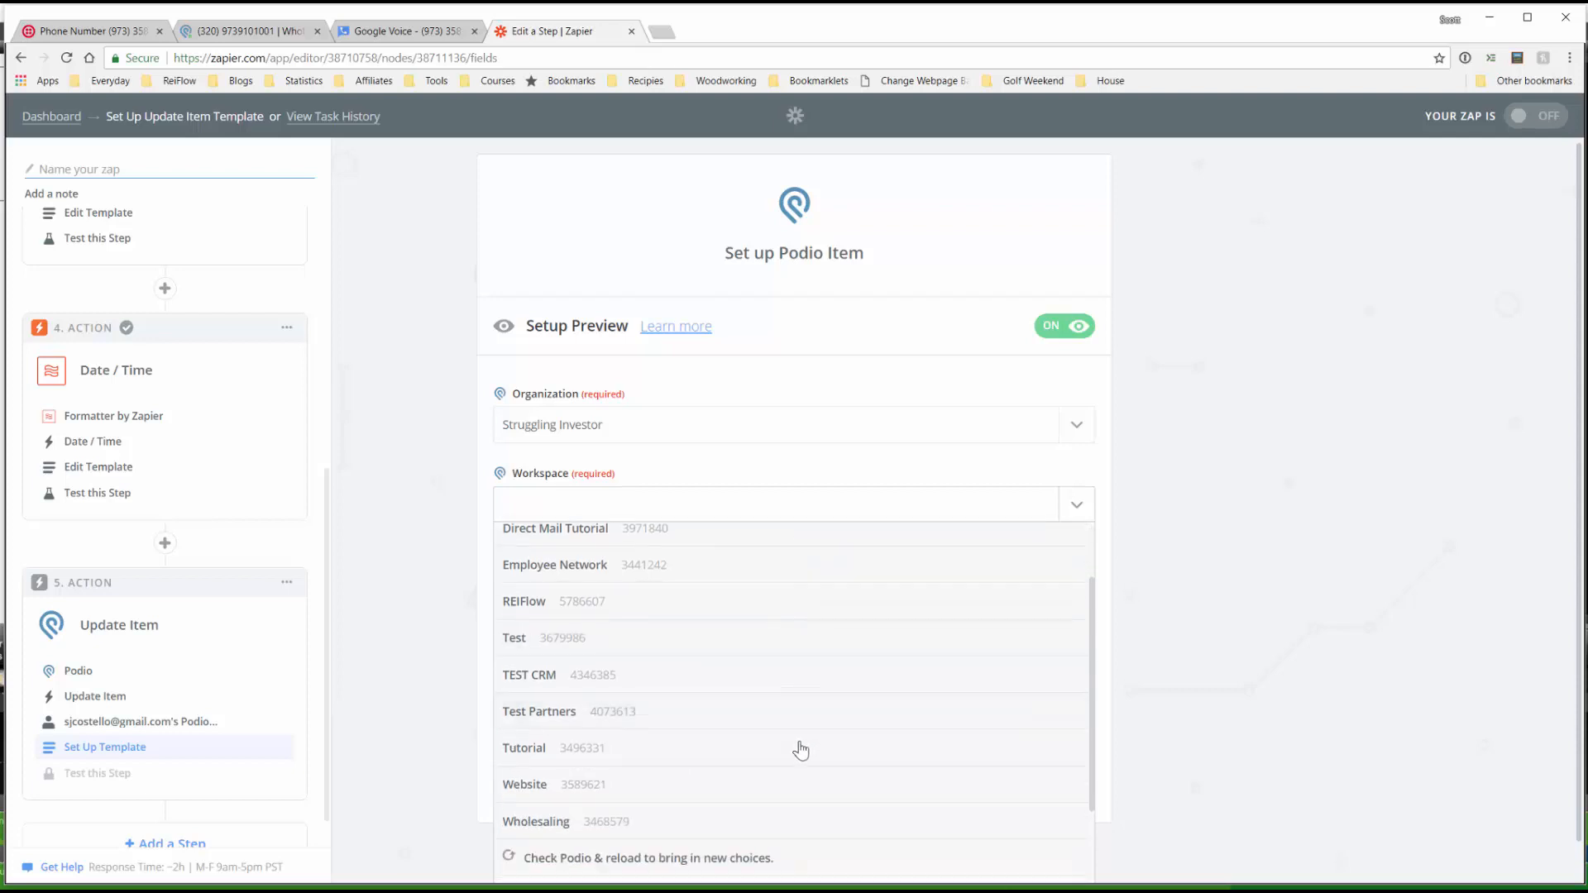
pyautogui.click(788, 822)
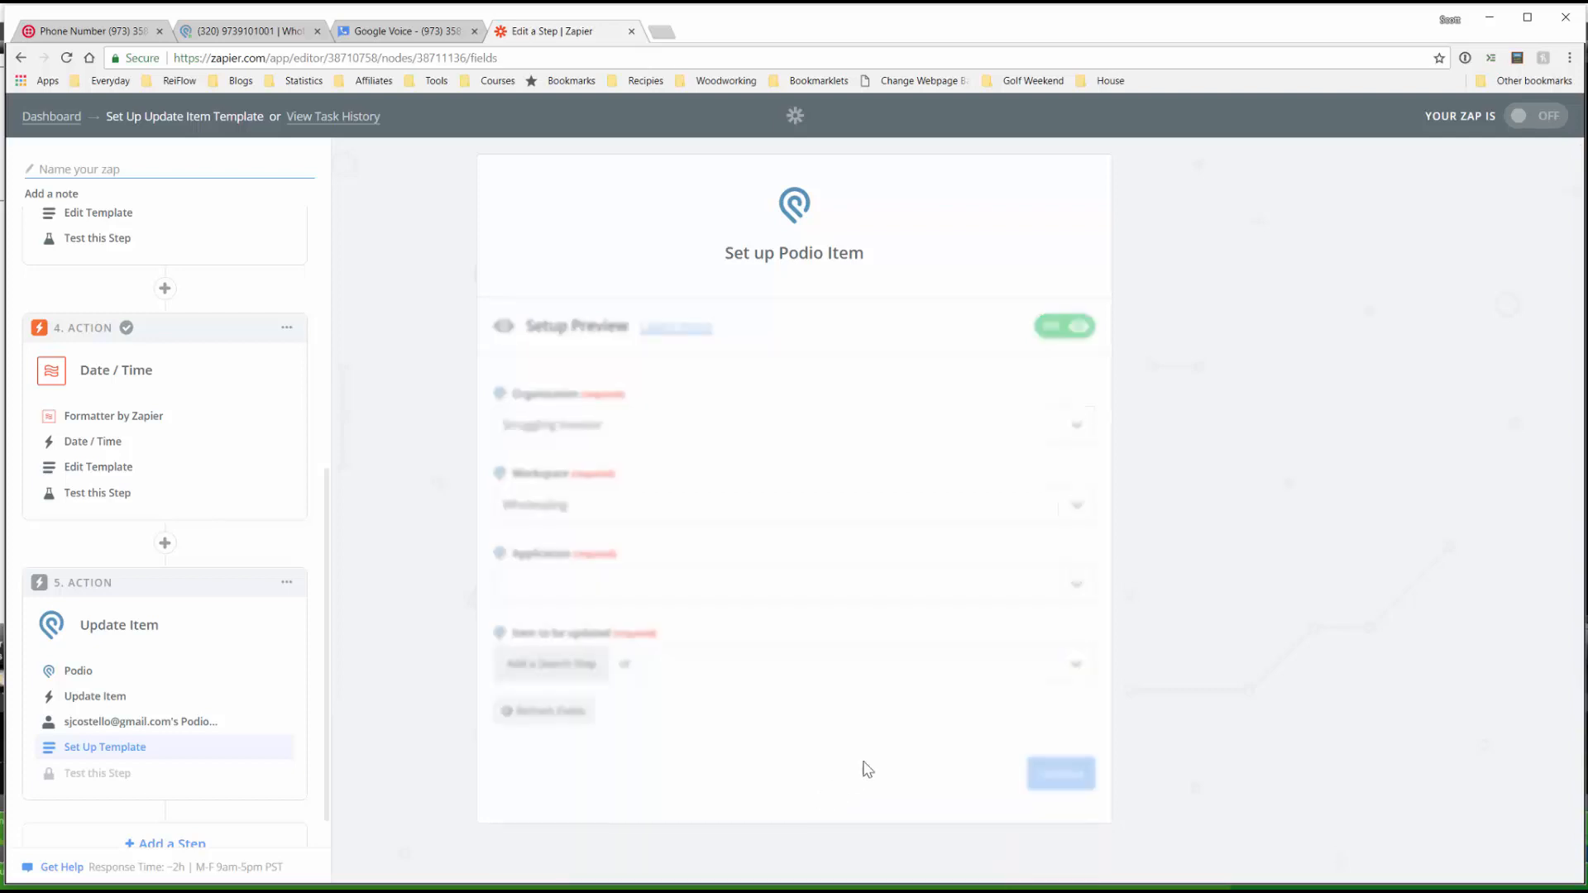
pyautogui.click(1070, 589)
pyautogui.scroll(-3, 768, 686)
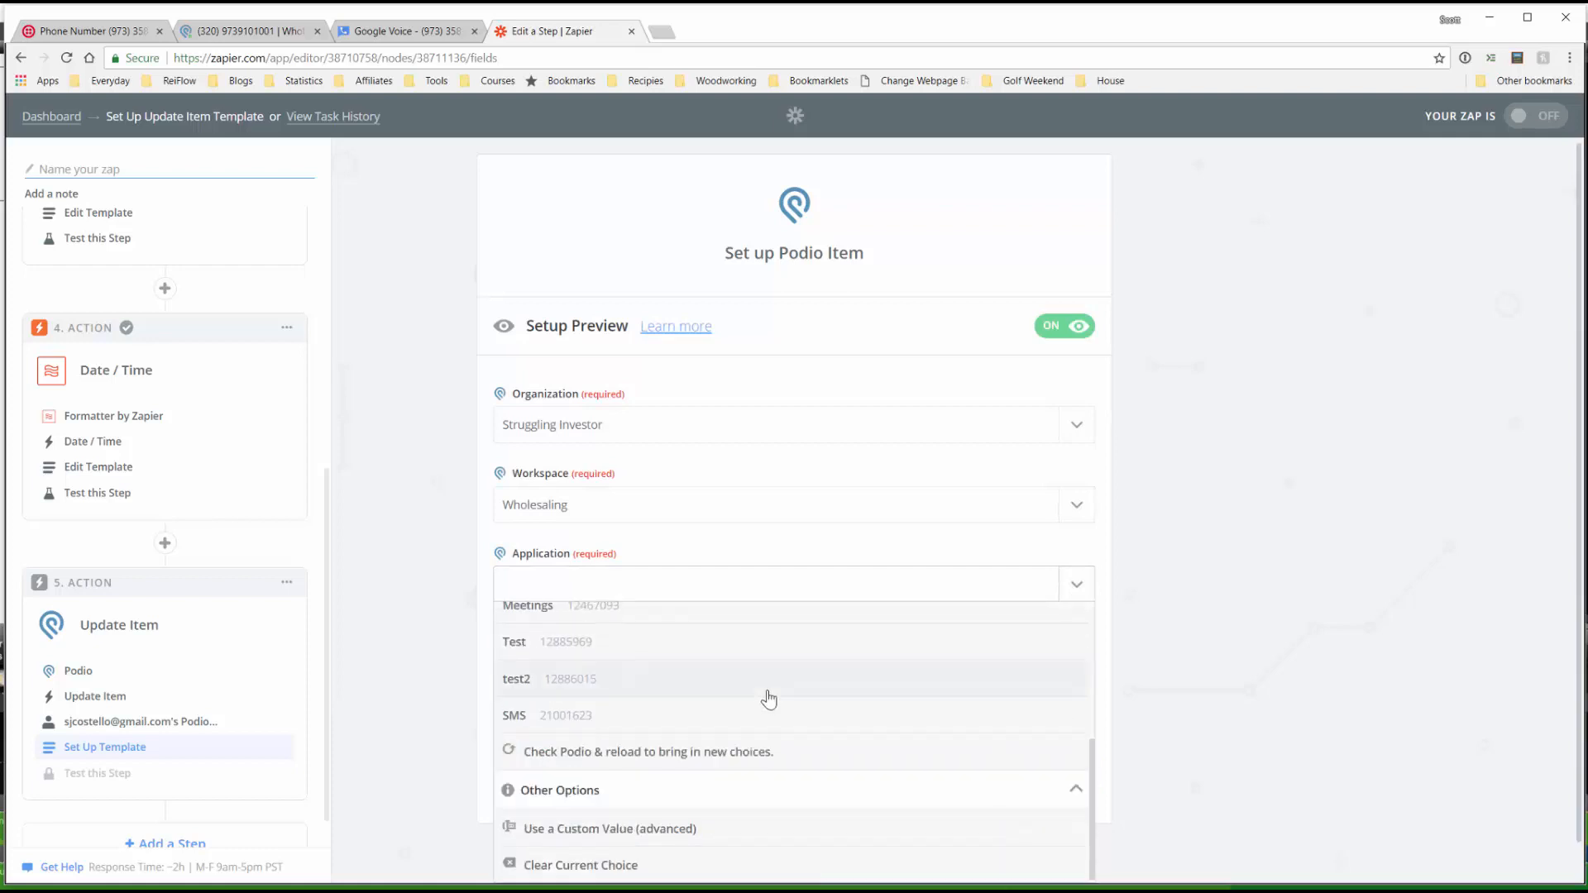
pyautogui.click(757, 718)
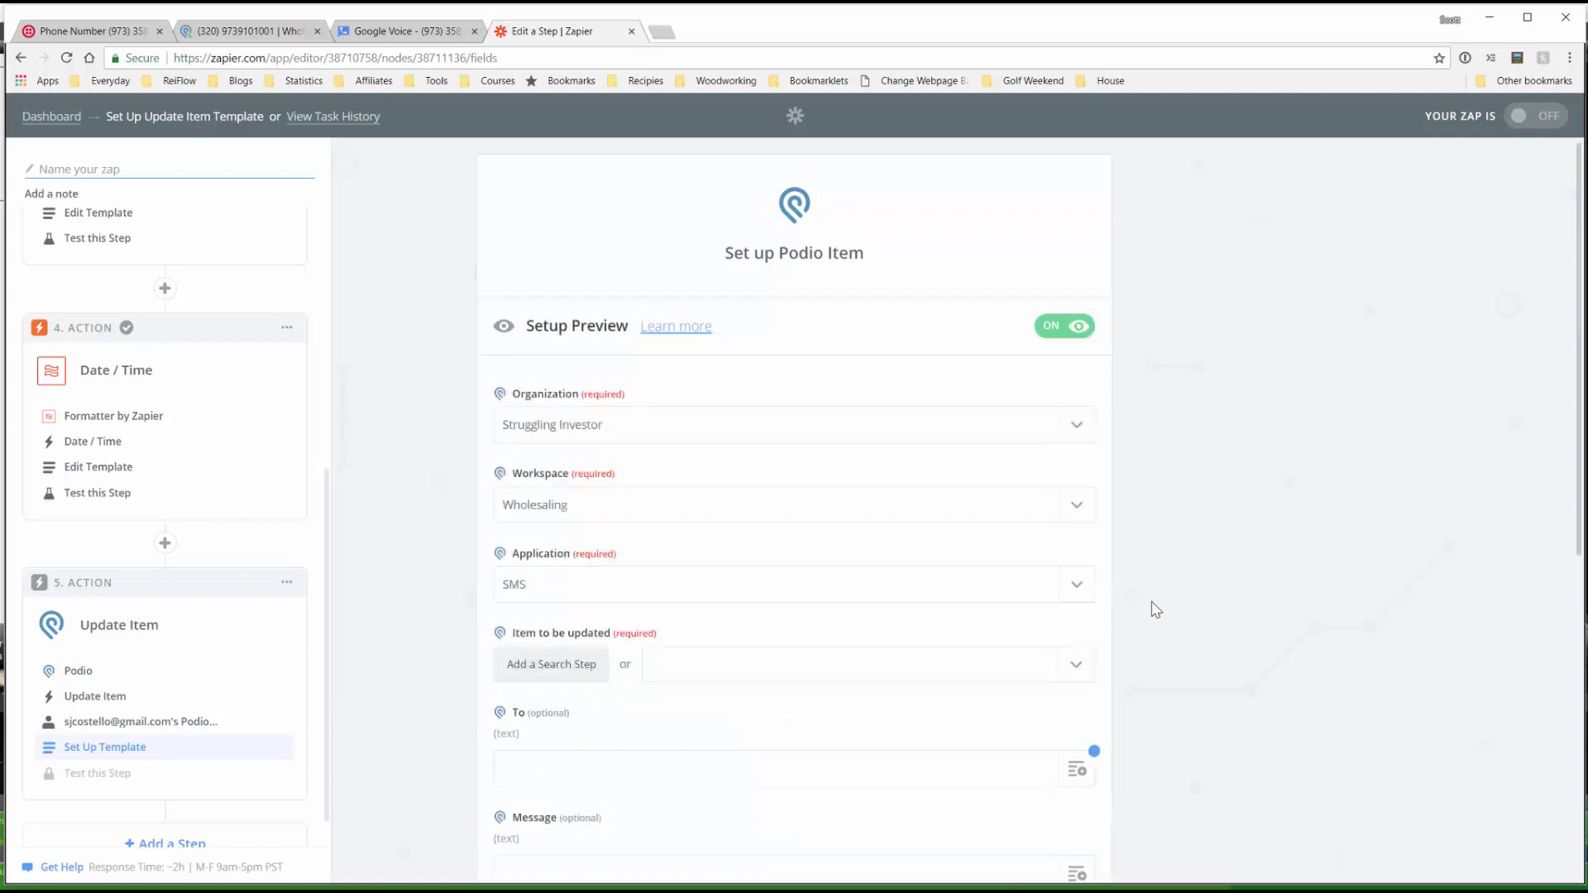
# Set Item to be updated to a custom value, using the Item ID from the New Action trigger.
pyautogui.scroll(-3, 1152, 609)
pyautogui.scroll(-1, 1155, 609)
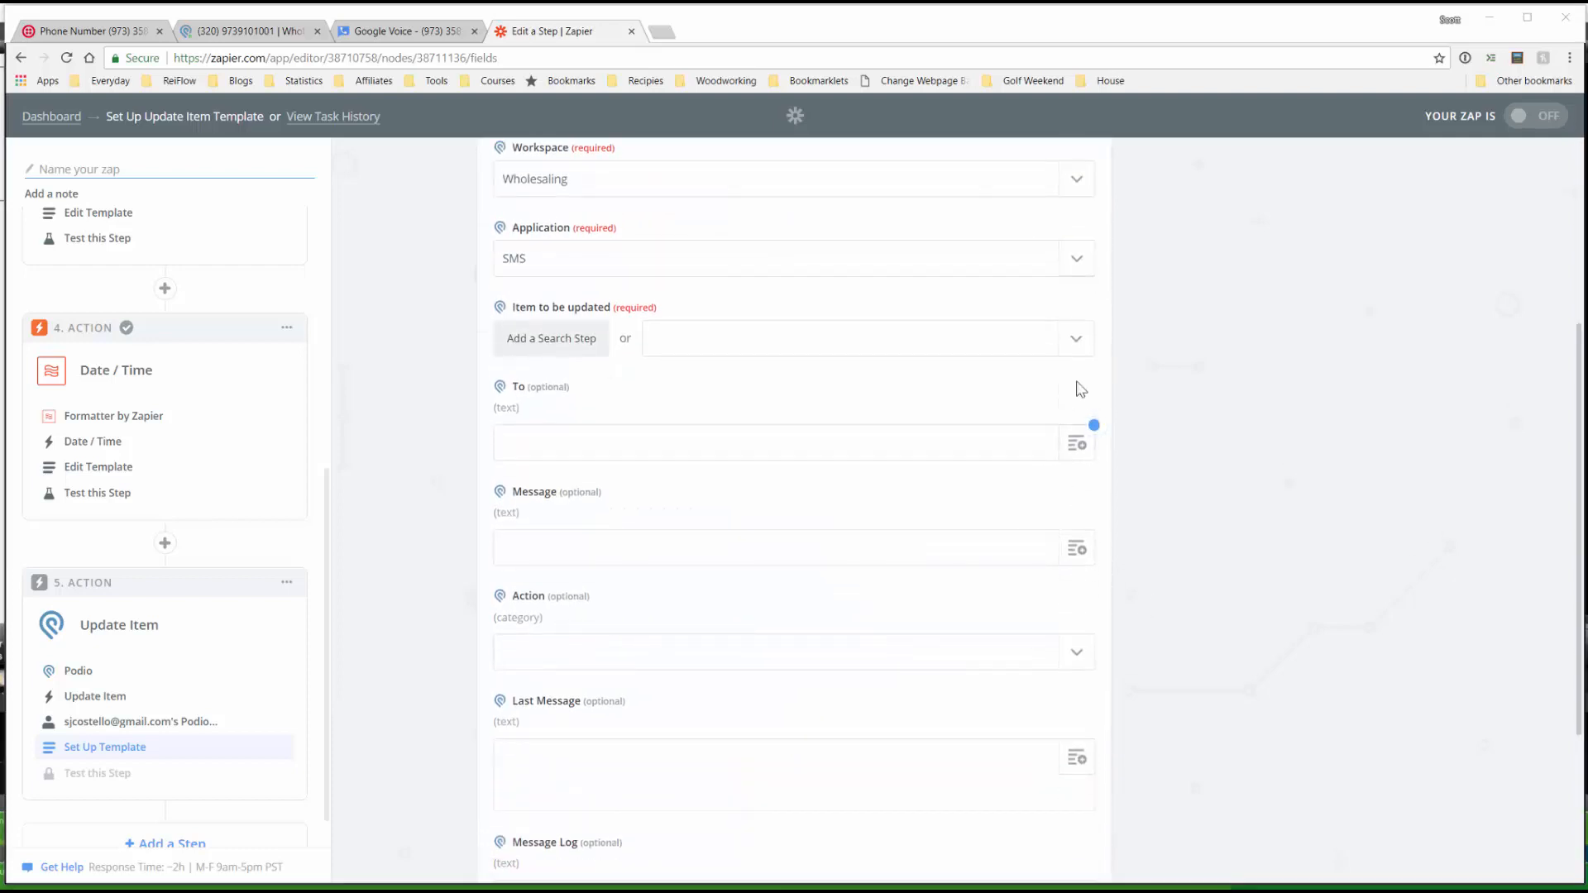
pyautogui.click(1076, 340)
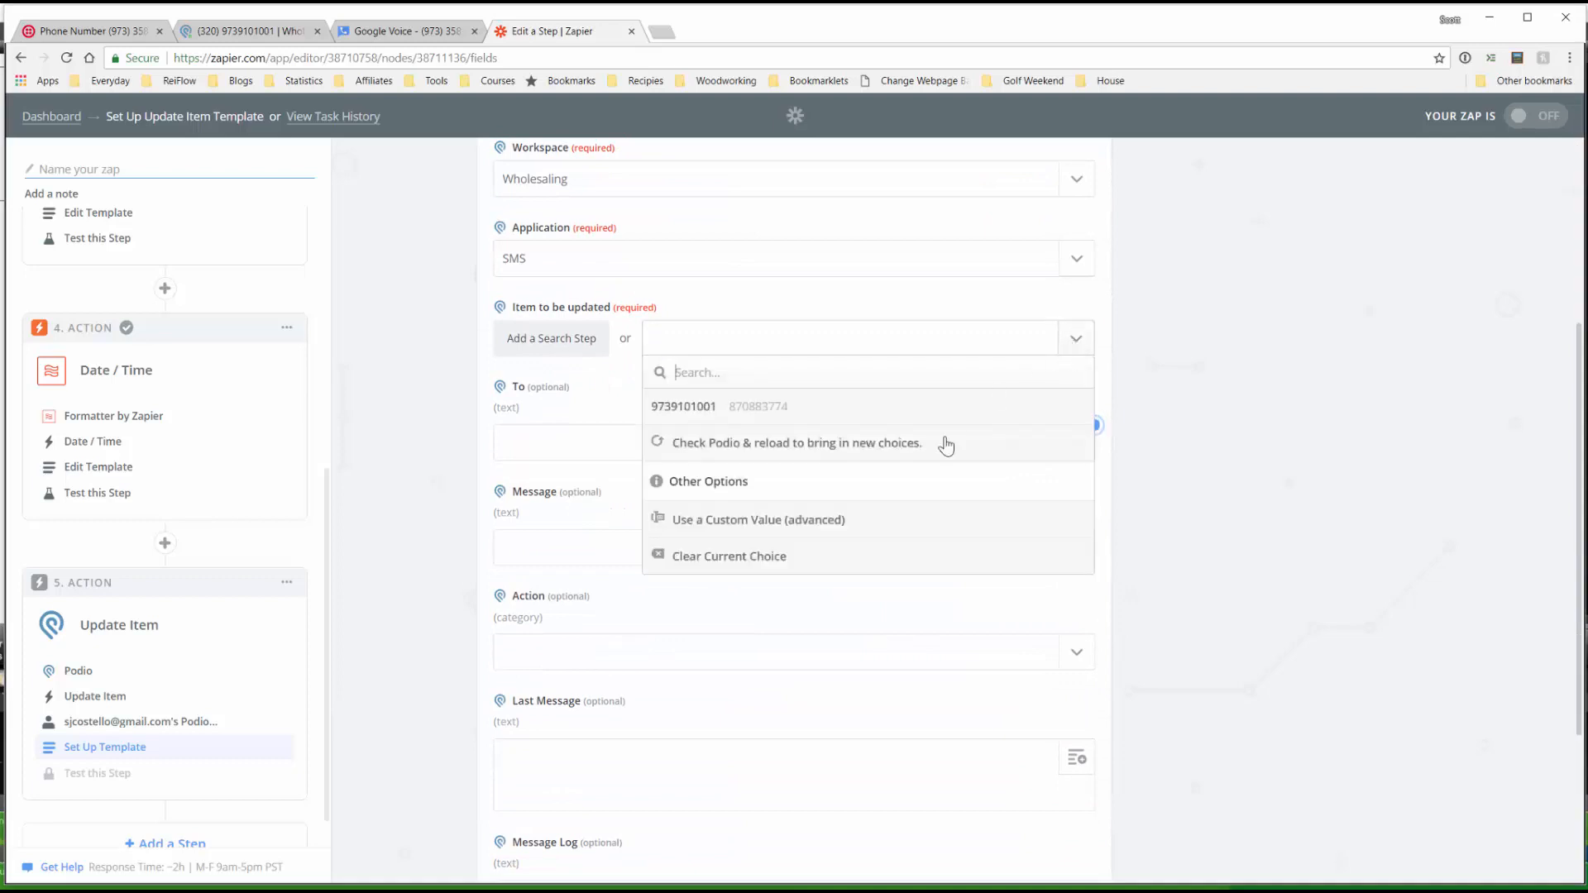
pyautogui.click(836, 520)
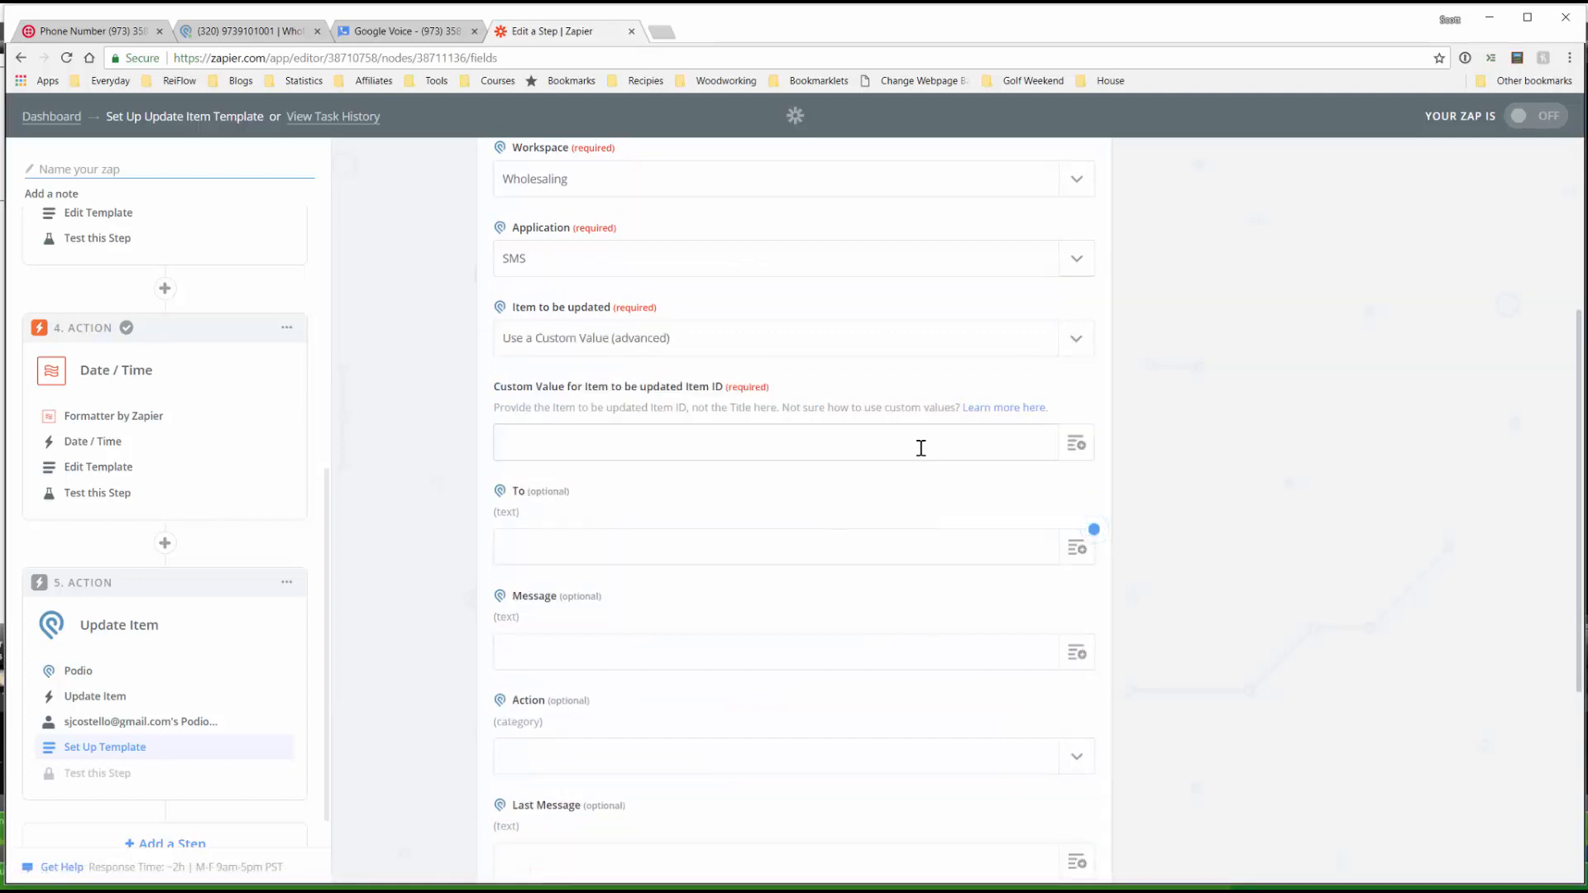
pyautogui.click(1073, 446)
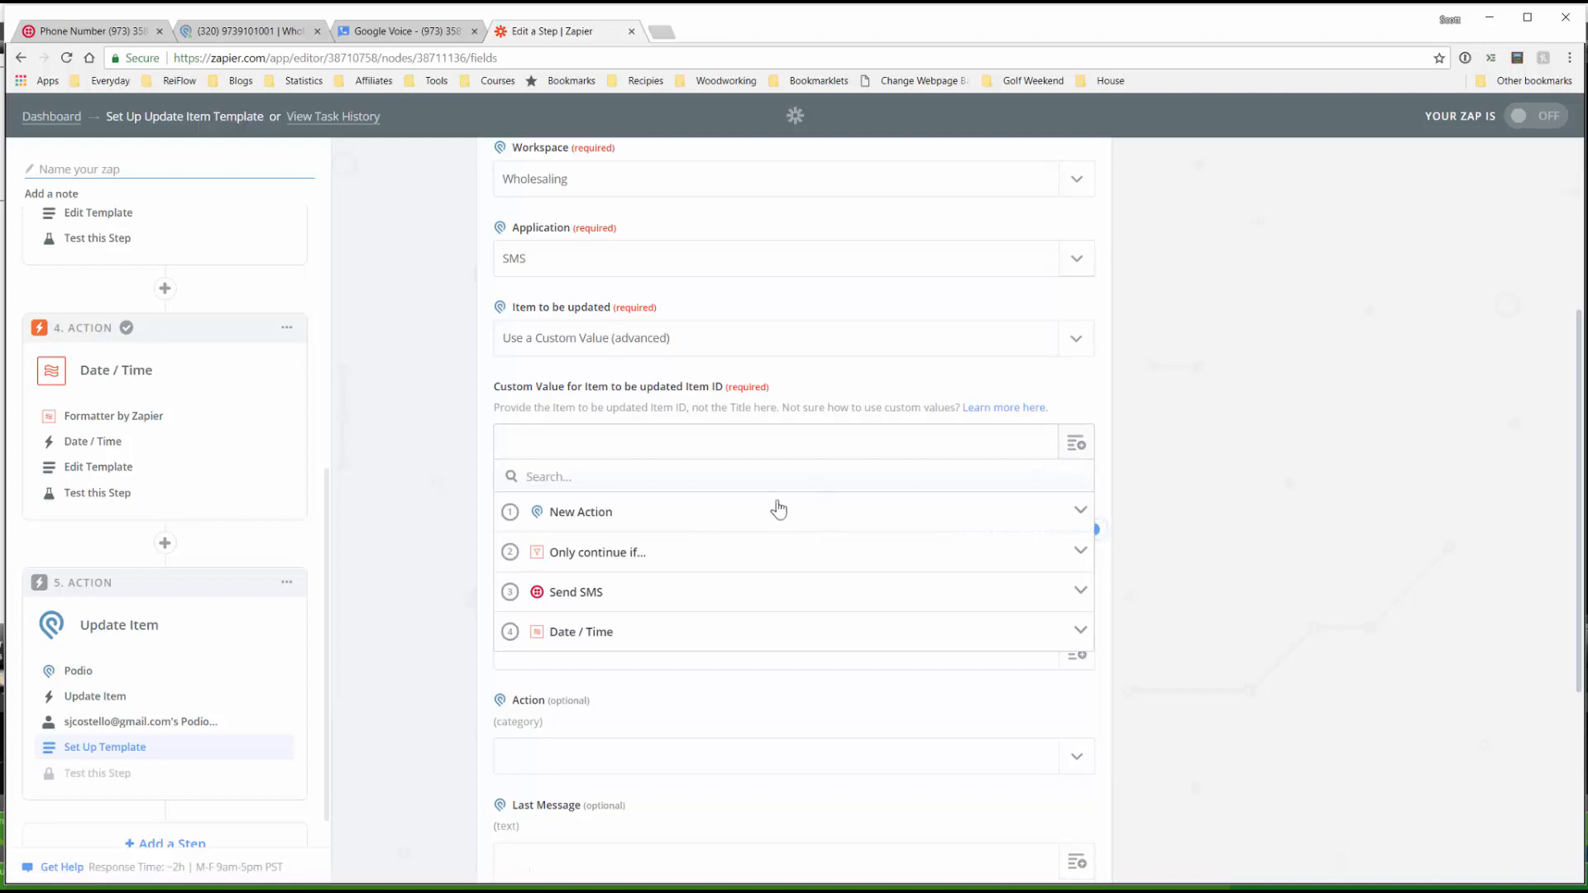
pyautogui.click(727, 517)
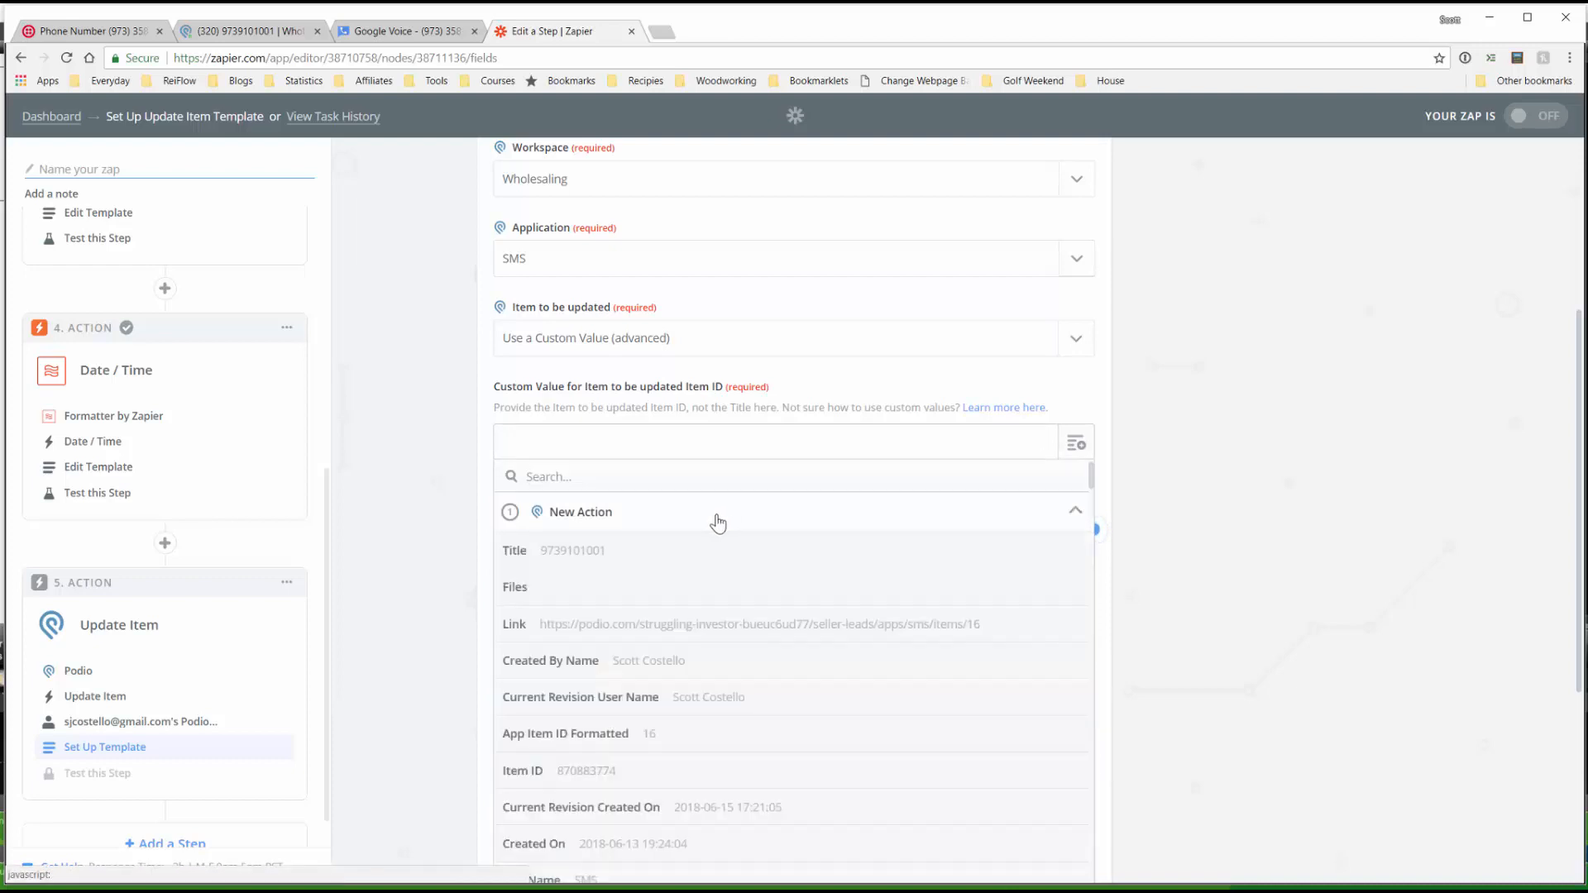
pyautogui.click(601, 777)
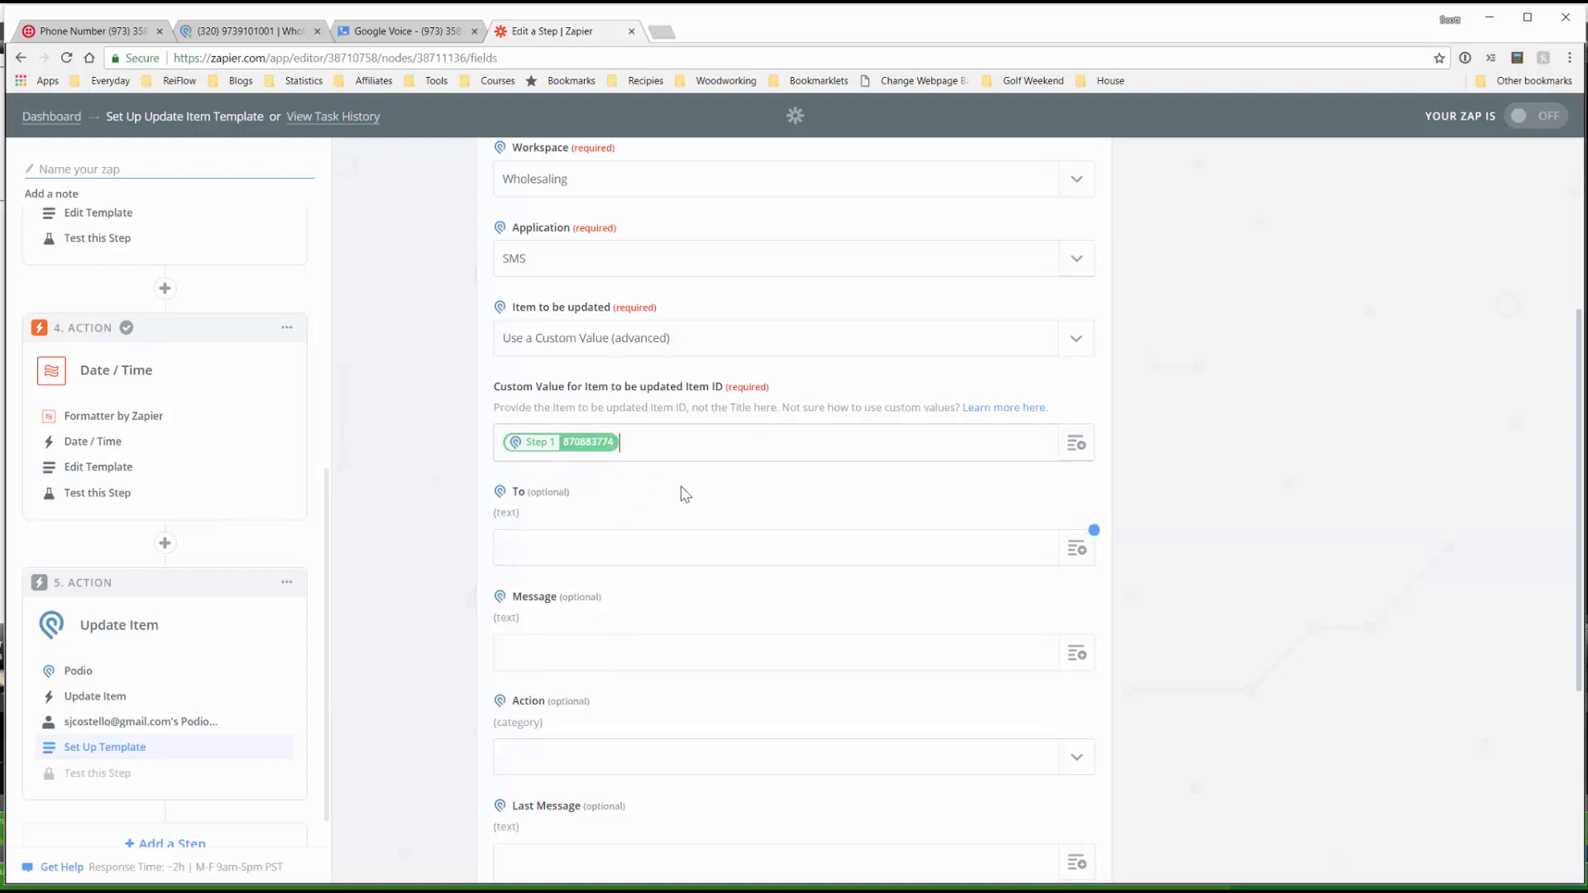
# Fill the To field with Fields To Value from the New Action trigger.
pyautogui.scroll(-1, 697, 511)
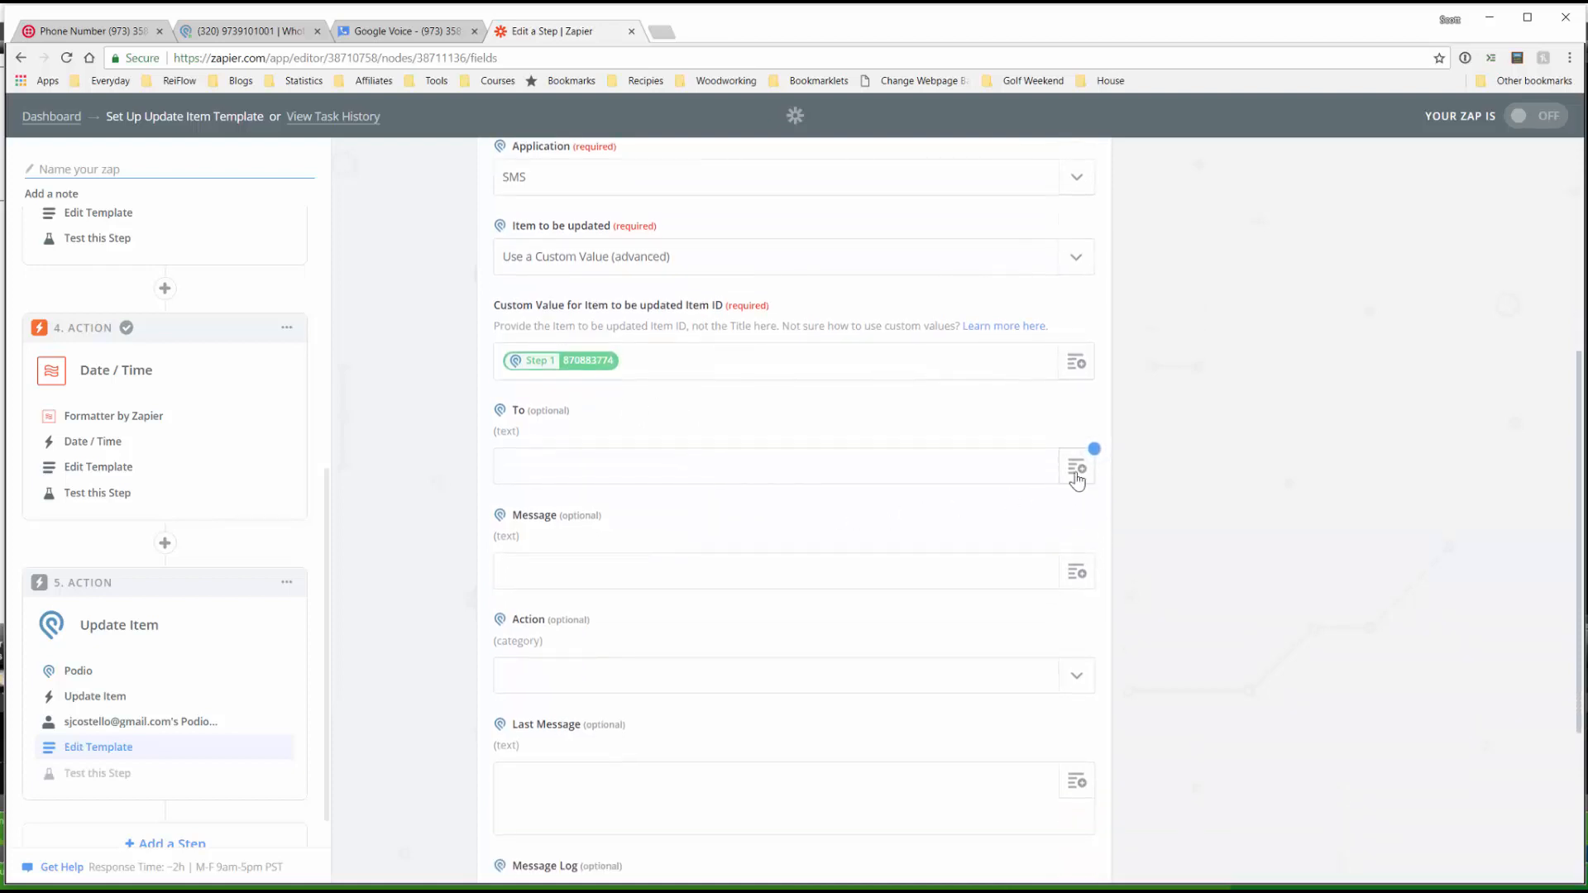
pyautogui.click(1076, 469)
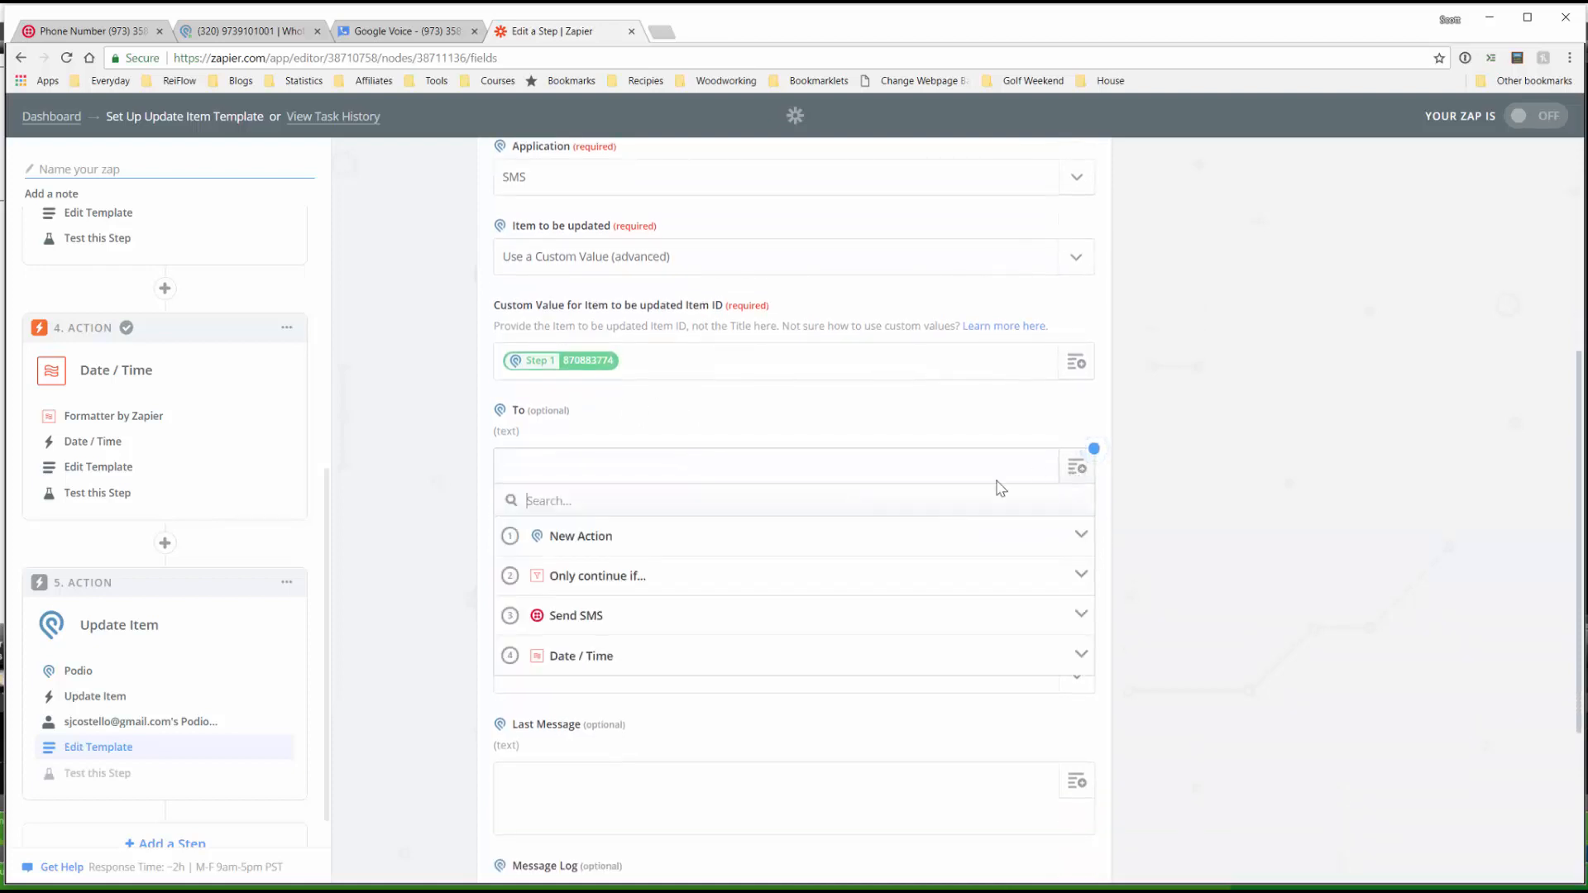
pyautogui.click(727, 543)
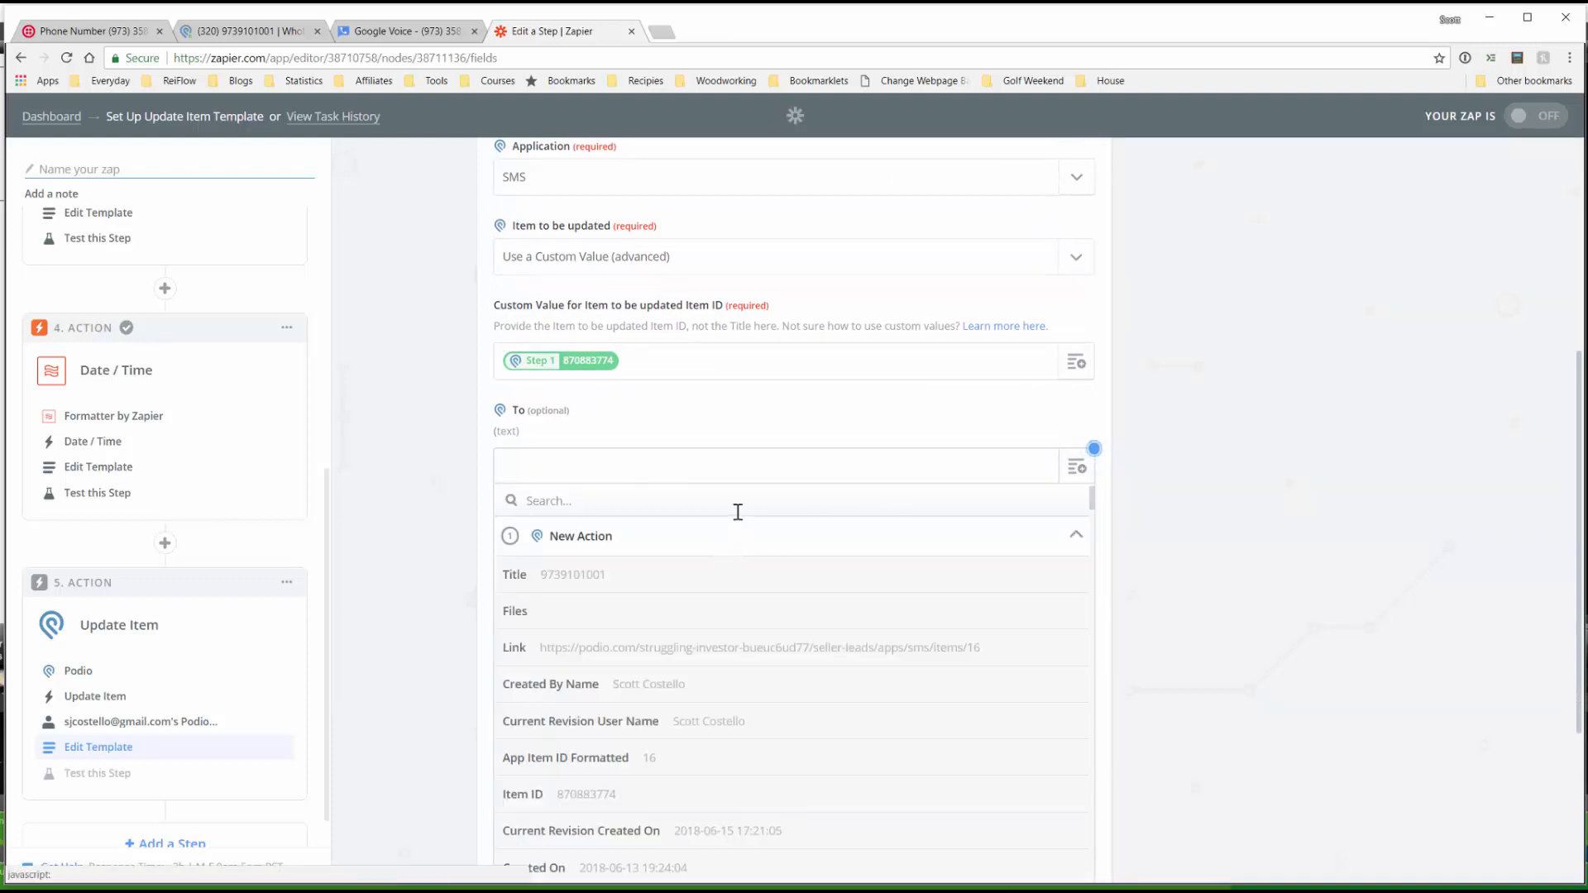
pyautogui.write('Fields')
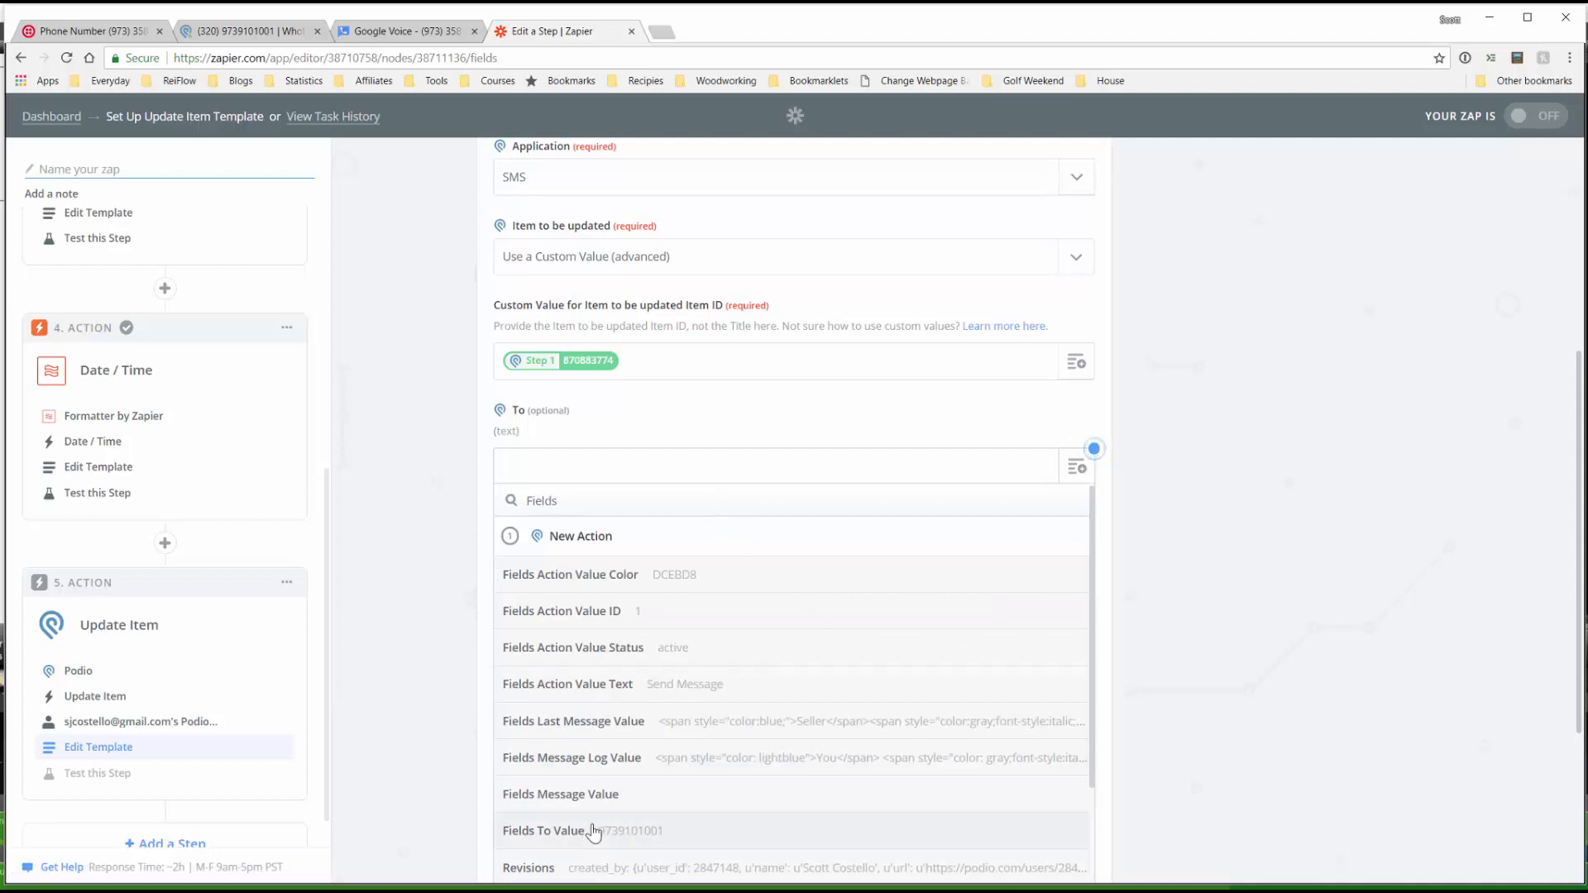
pyautogui.click(594, 827)
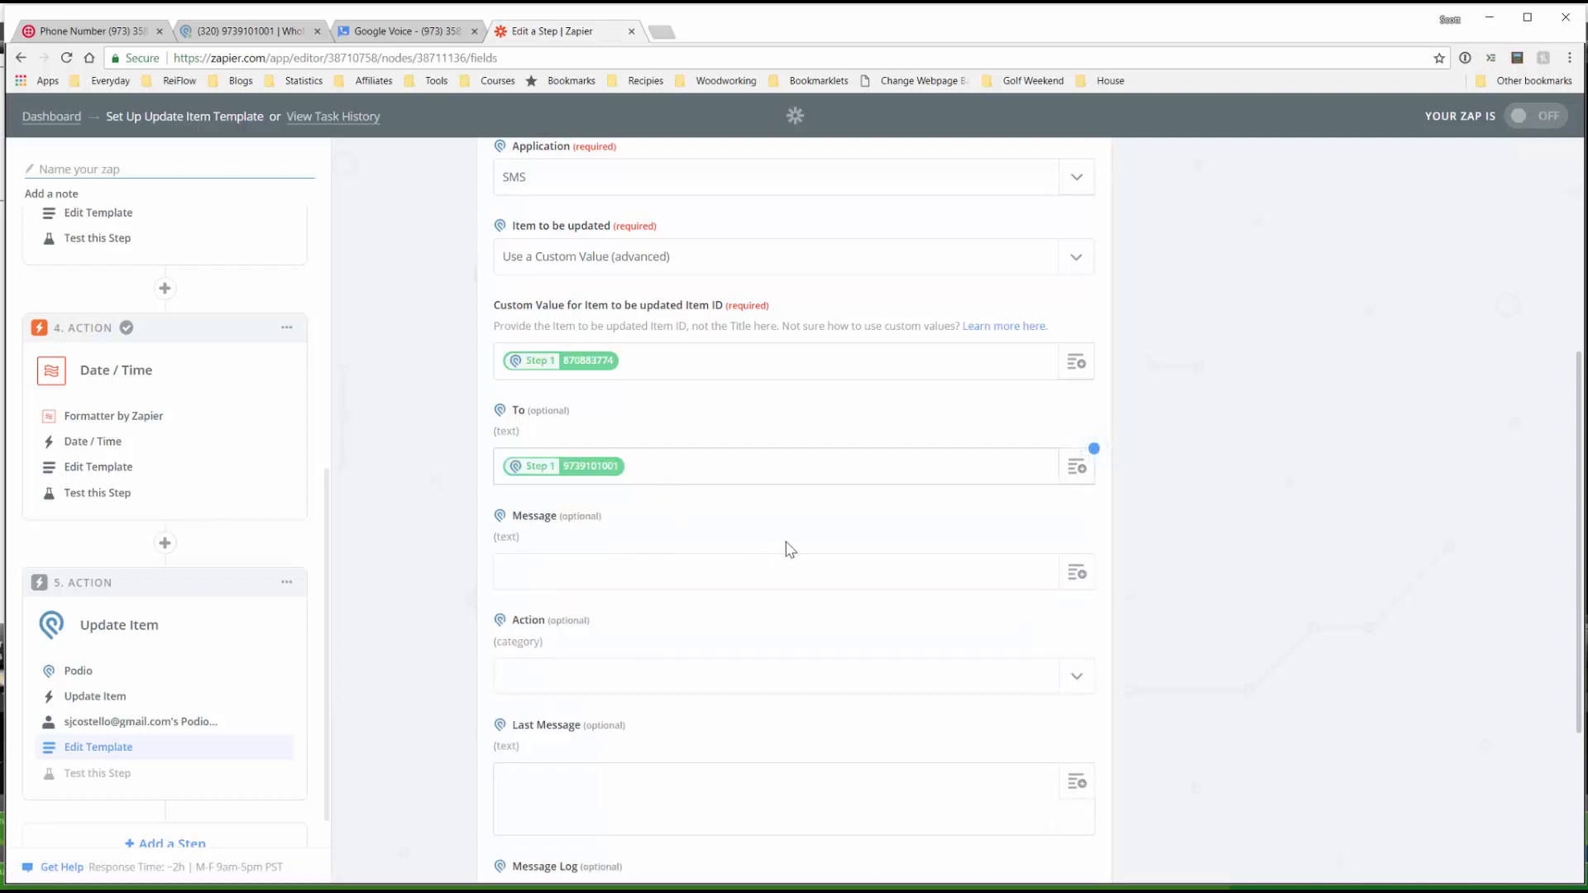
# Set the Message field to the placeholder text "<enter new message>".
pyautogui.scroll(-1, 744, 542)
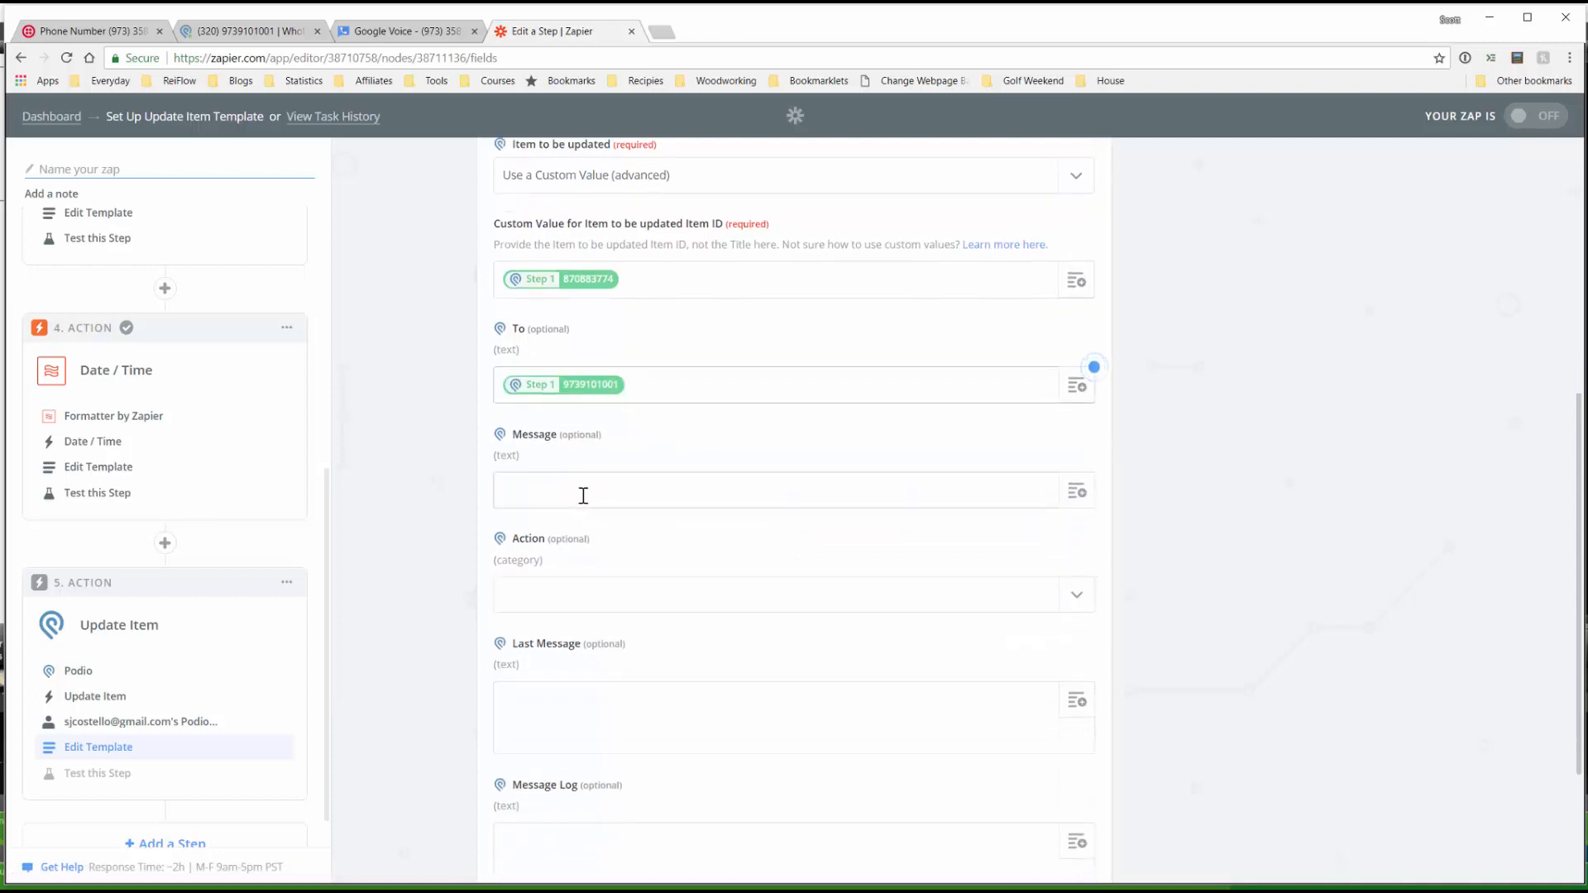
pyautogui.click(583, 494)
pyautogui.write('<enter')
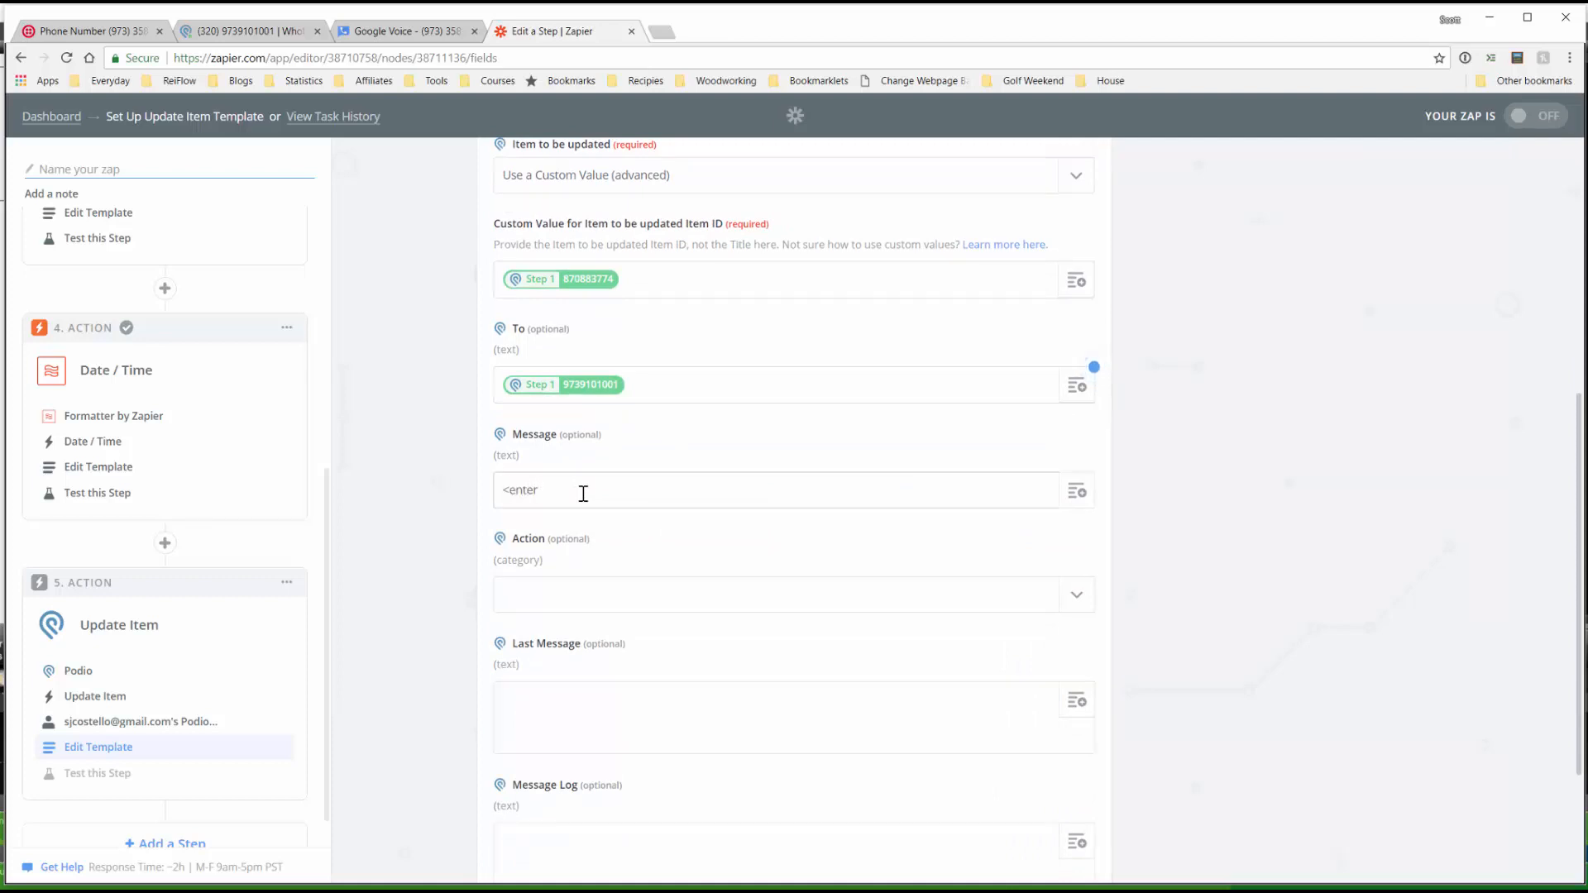
pyautogui.write(' new messag')
pyautogui.press('BackSpace')
pyautogui.press('Left')
pyautogui.press('Left')
pyautogui.press('Left')
pyautogui.press('Left')
pyautogui.press('Left')
pyautogui.press('Left')
pyautogui.press('Left')
pyautogui.press('Left')
pyautogui.press('Left')
pyautogui.press('Left')
pyautogui.press('Left')
pyautogui.press('Left')
pyautogui.press('Left')
pyautogui.press('Left')
pyautogui.press('Left')
pyautogui.press('Left')
pyautogui.press('Left')
pyautogui.press('Left')
pyautogui.press('Left')
pyautogui.hotkey('shift', 'Right')
pyautogui.moveTo(613, 492); pyautogui.dragTo(620, 491)
pyautogui.click(630, 494)
# Set the Action category of the updated item to Listening...
pyautogui.scroll(-1, 677, 522)
pyautogui.scroll(-1, 673, 516)
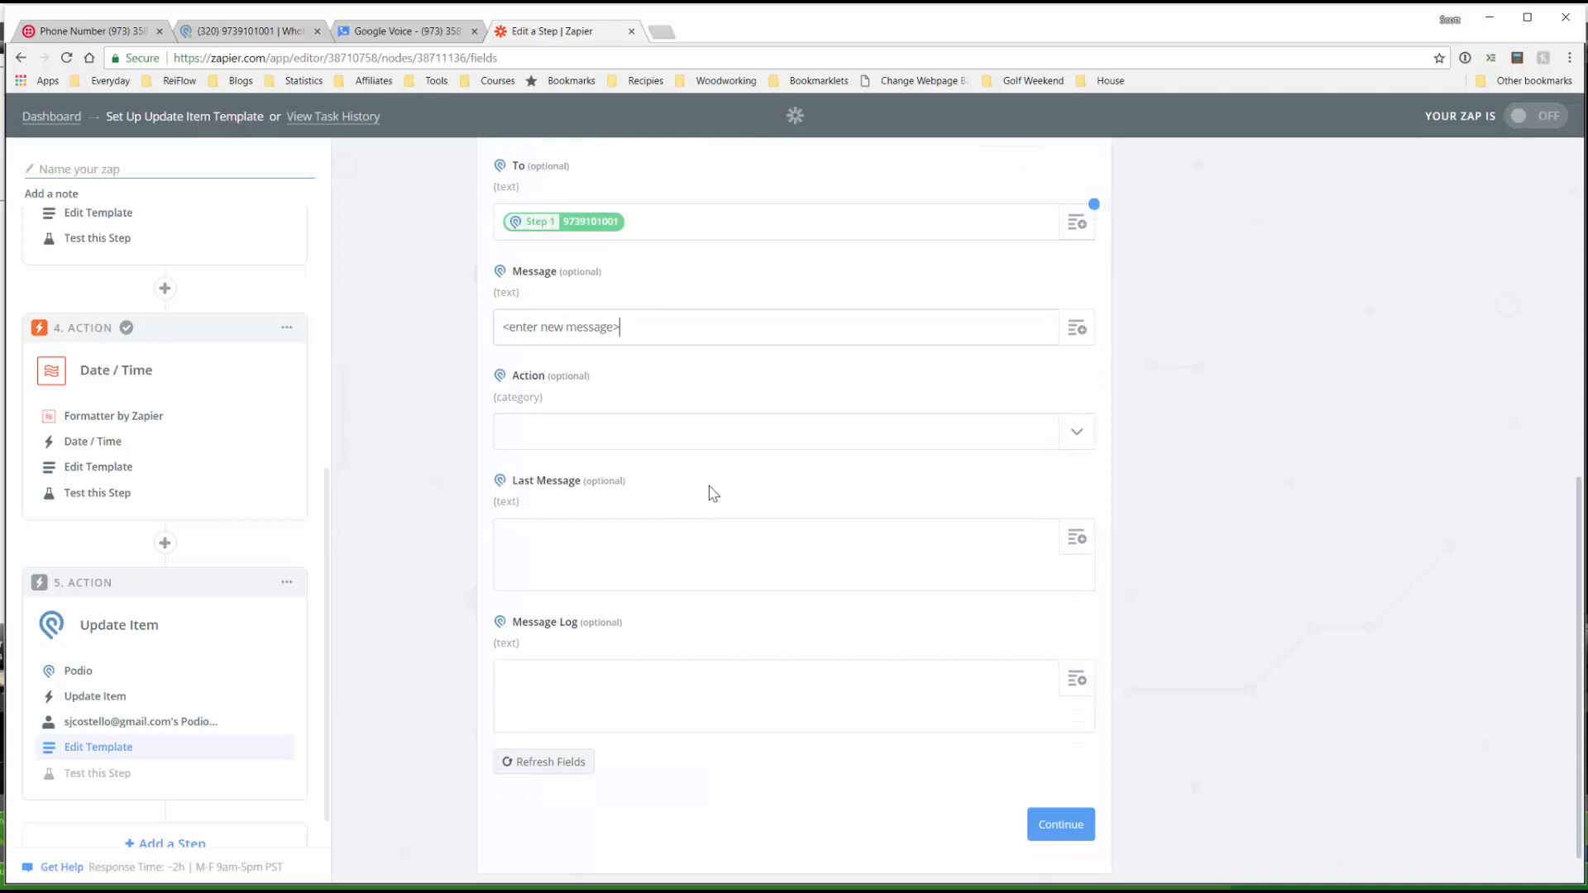
pyautogui.click(1077, 433)
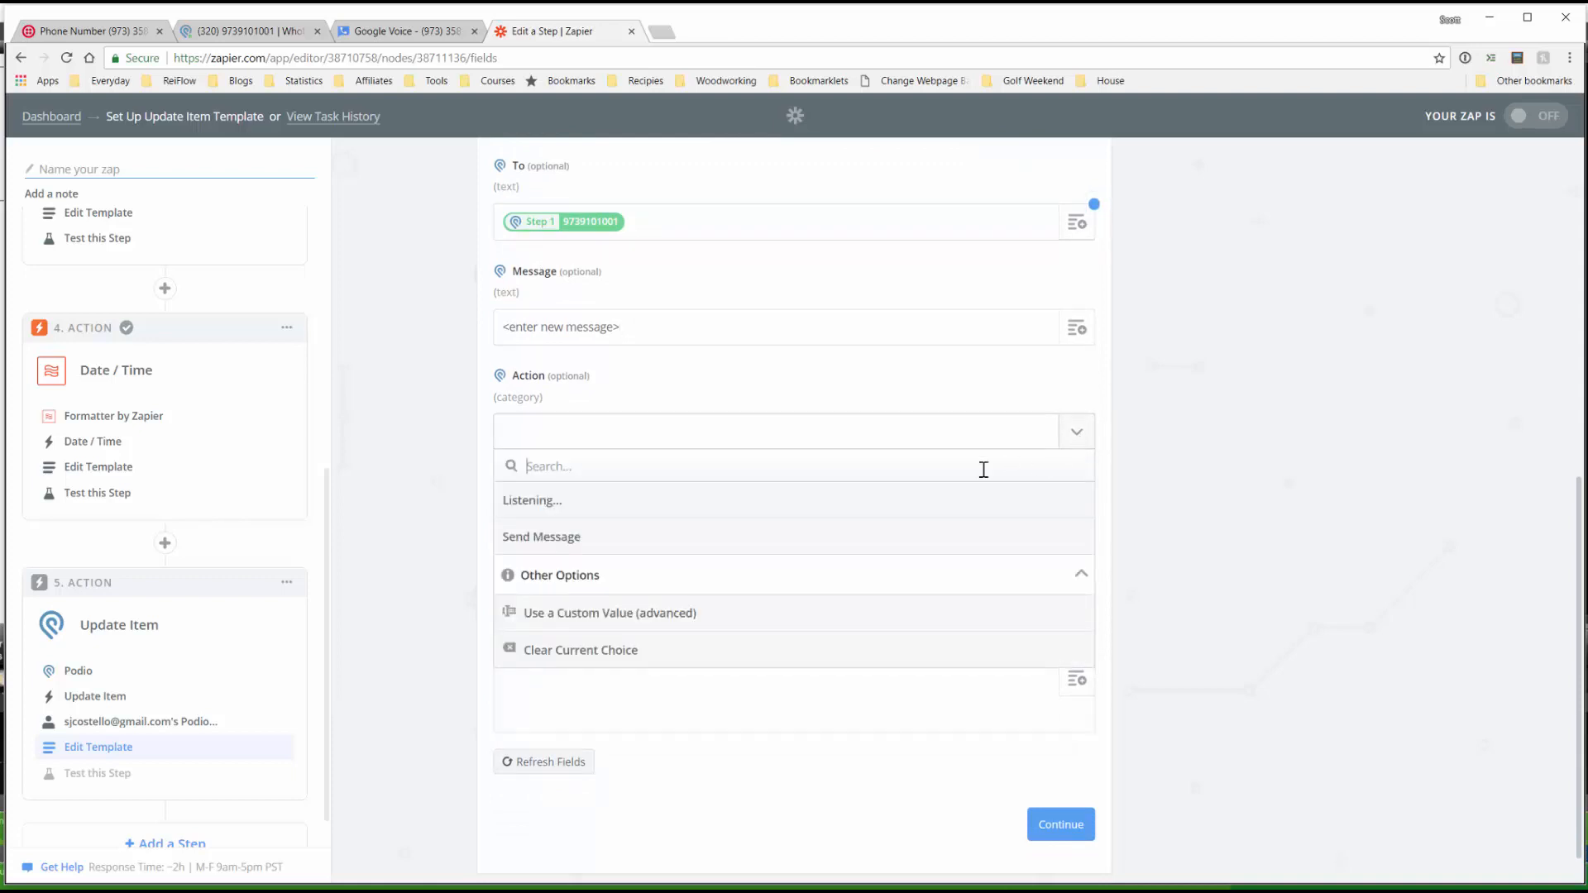
pyautogui.click(576, 515)
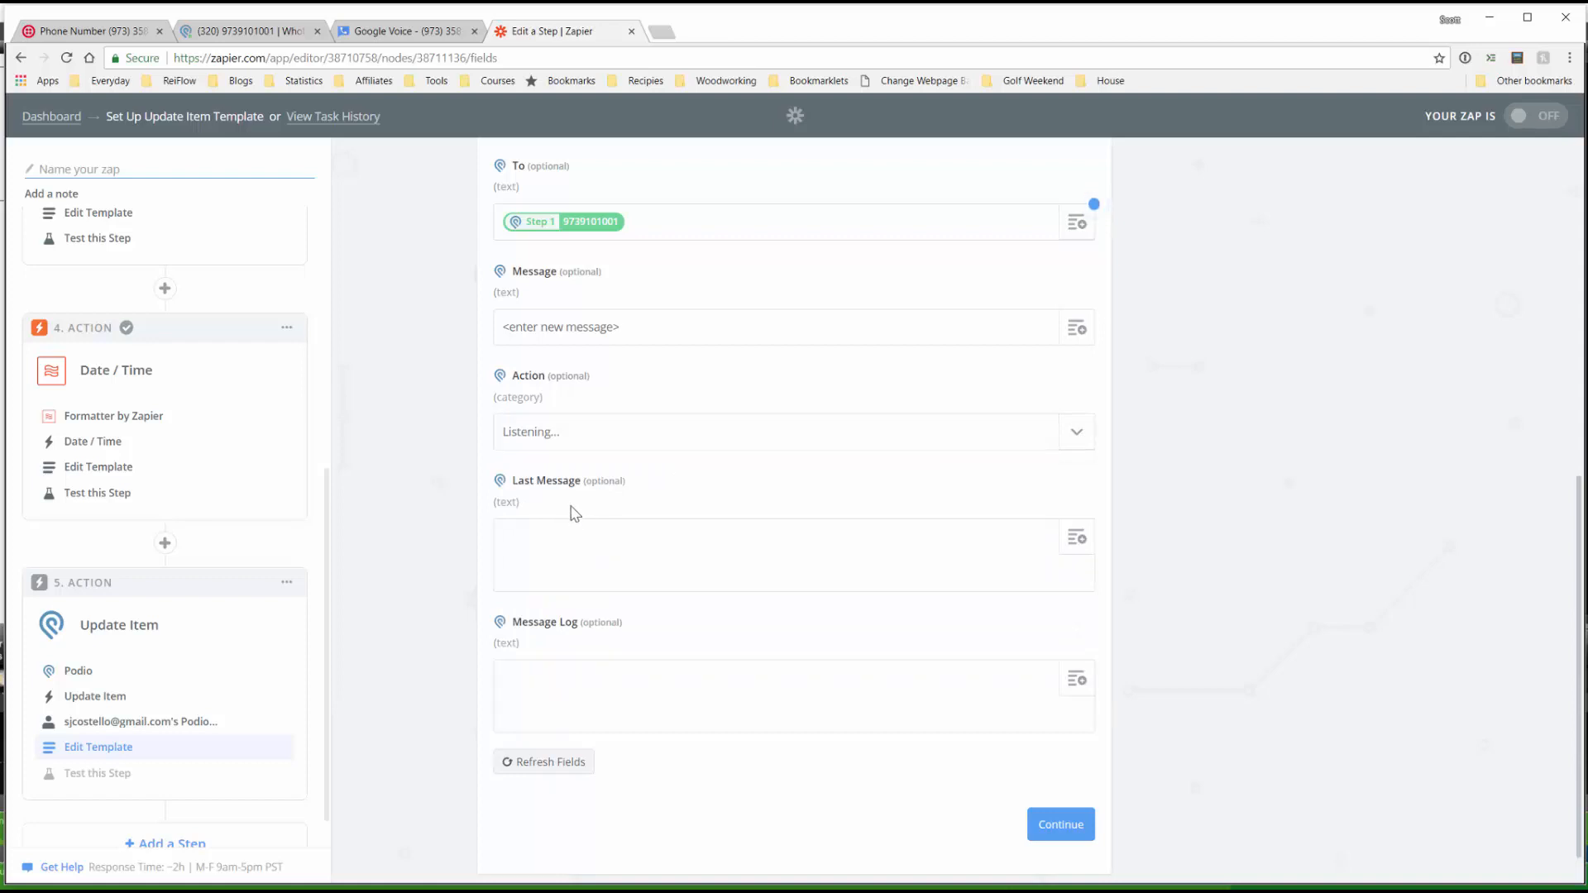
# Begin the Last Message field with <span style="color:lightblue">You</span>.
pyautogui.scroll(-1, 572, 510)
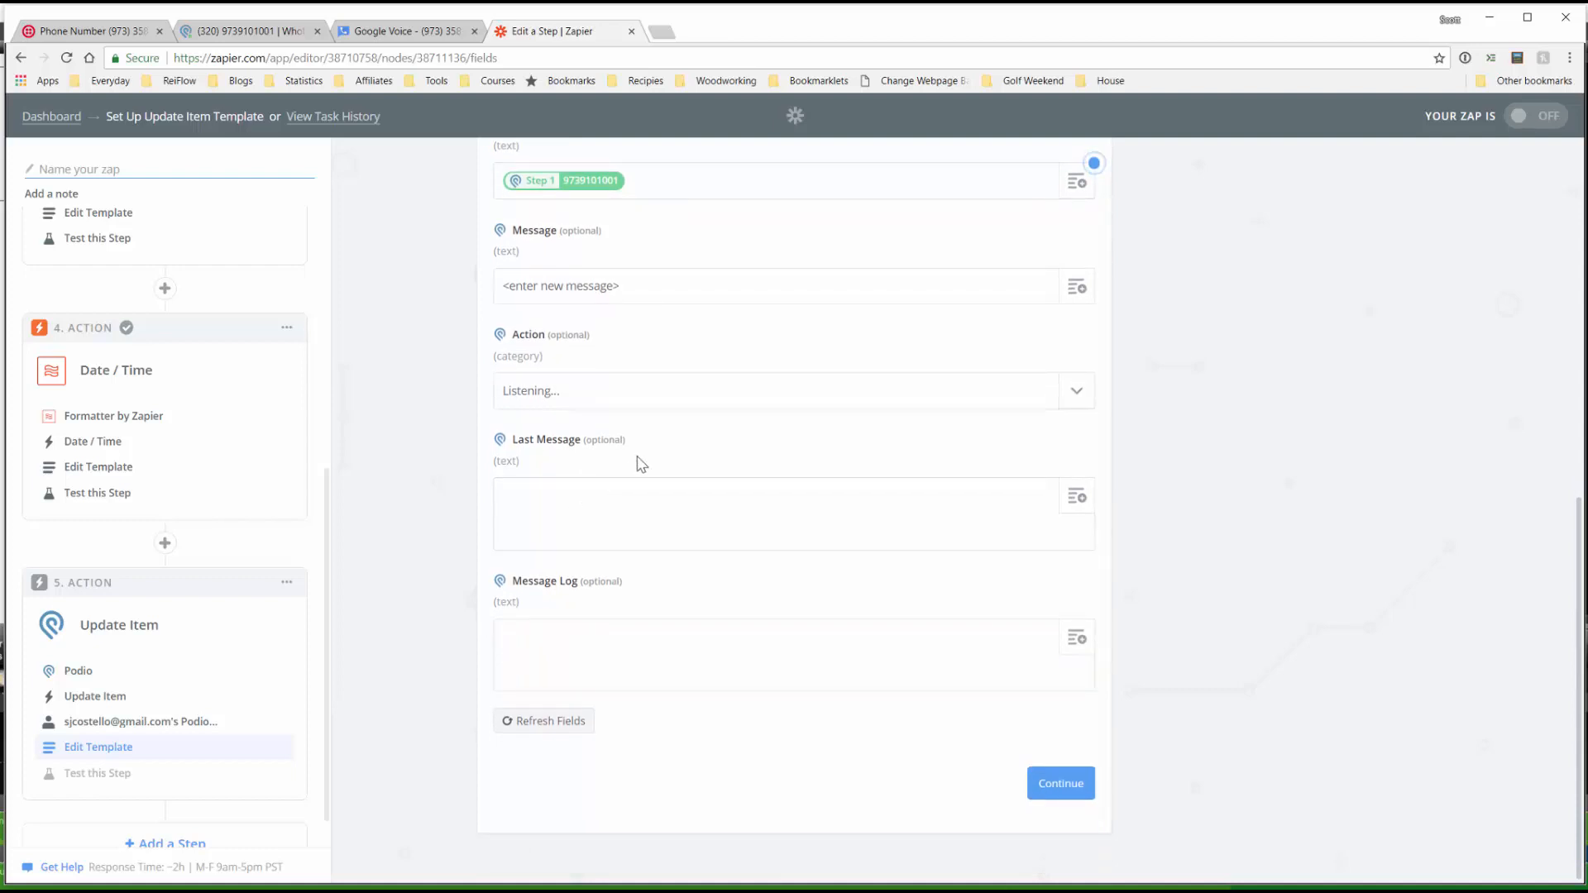
pyautogui.click(684, 497)
pyautogui.write('span>')
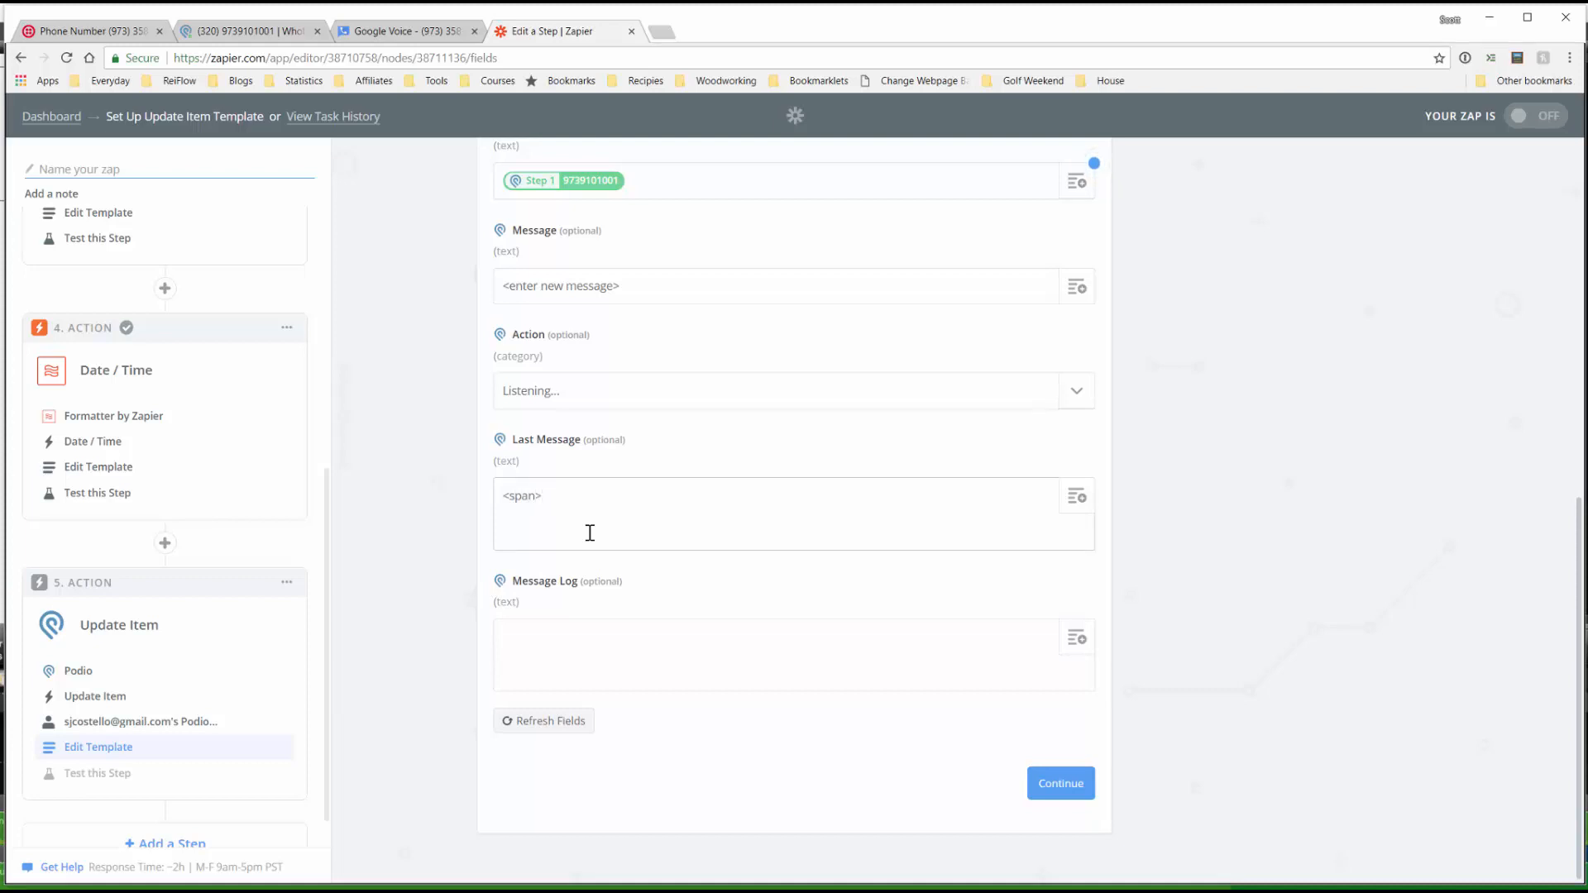
pyautogui.write('pan>')
pyautogui.click(541, 497)
pyautogui.write('You')
pyautogui.press('Left')
pyautogui.press('Left')
pyautogui.press('Left')
pyautogui.press('Left')
pyautogui.write('style=""')
pyautogui.press('Left')
pyautogui.write('"')
pyautogui.press('Left')
pyautogui.write('color:lightblue')
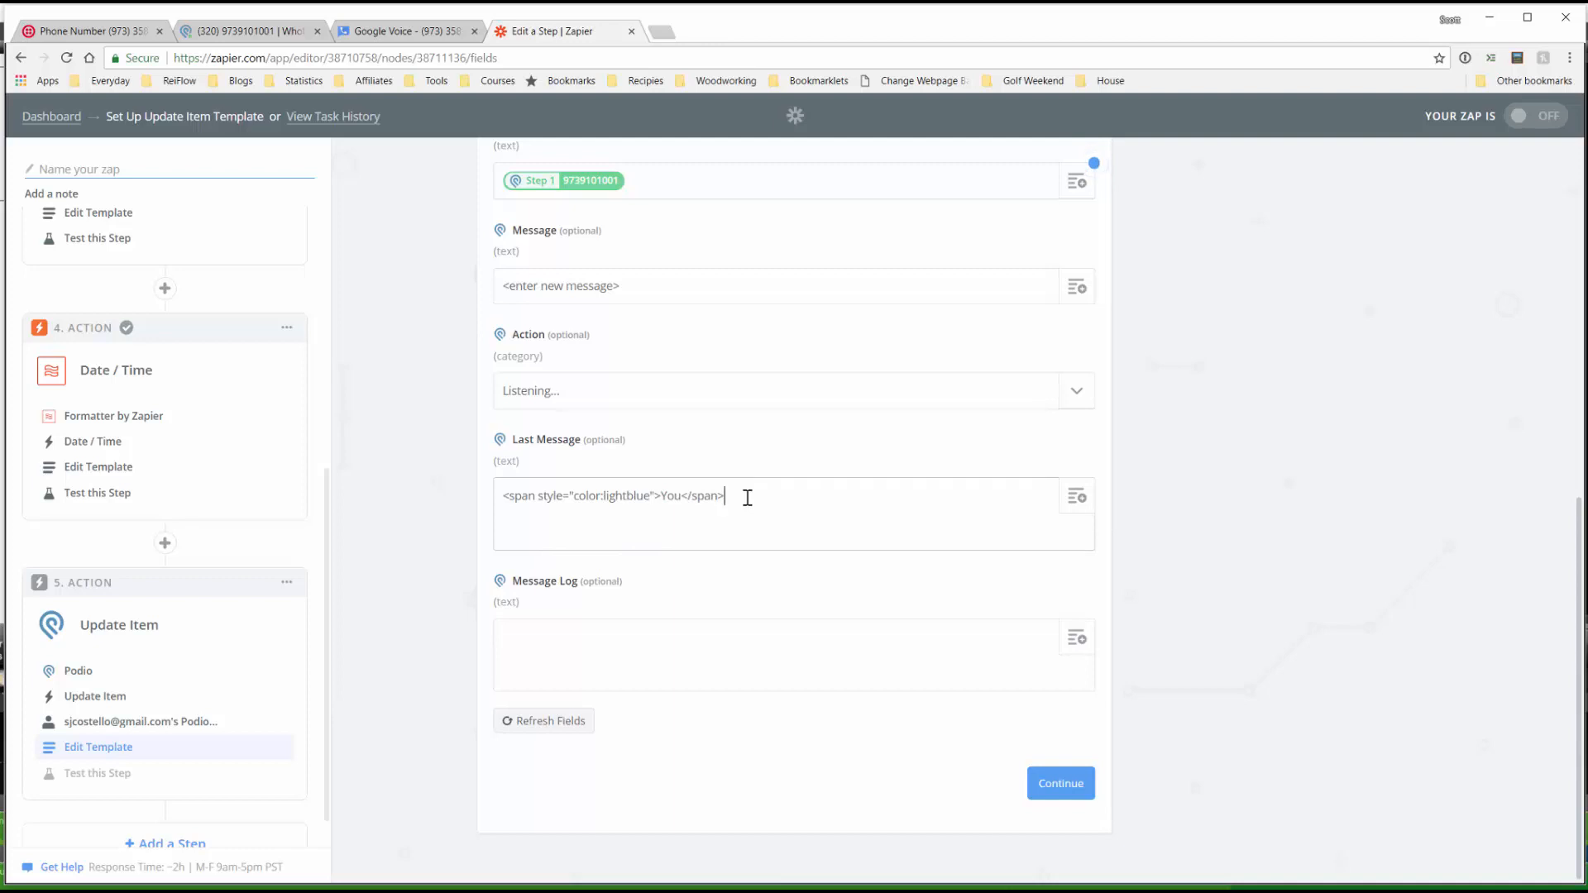
# Append a second span to Last Message containing, in parentheses, the Date Created value from the Date / Time step.
pyautogui.write('">You</span><span>')
pyautogui.write('</span')
pyautogui.press('Left')
pyautogui.press('Left')
pyautogui.press('Left')
pyautogui.write('()')
pyautogui.press('Left')
pyautogui.click(1073, 498)
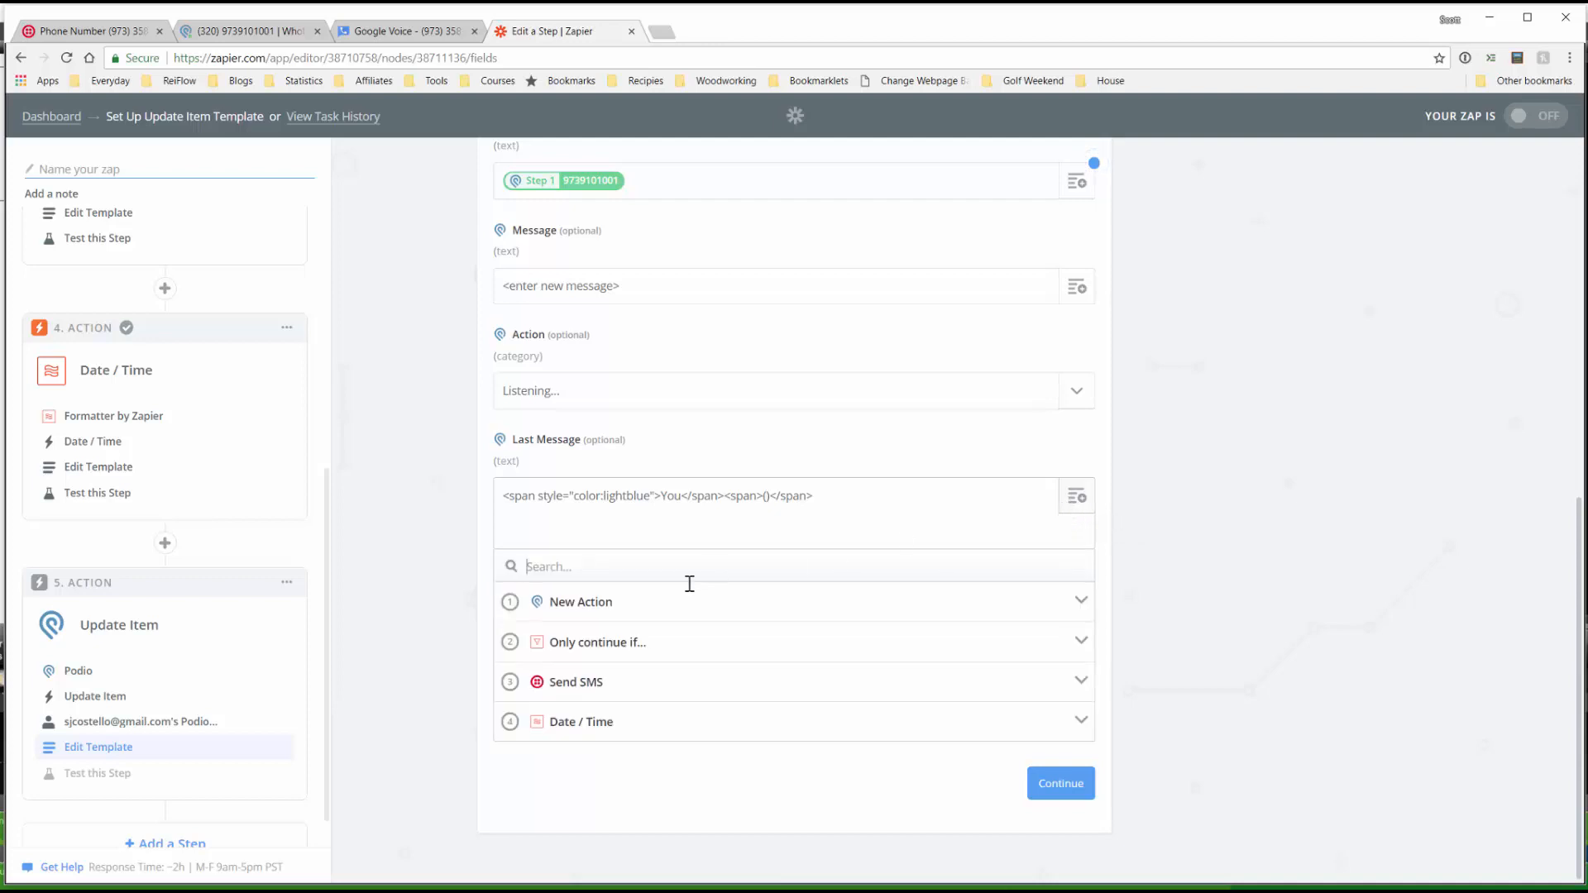
pyautogui.click(575, 727)
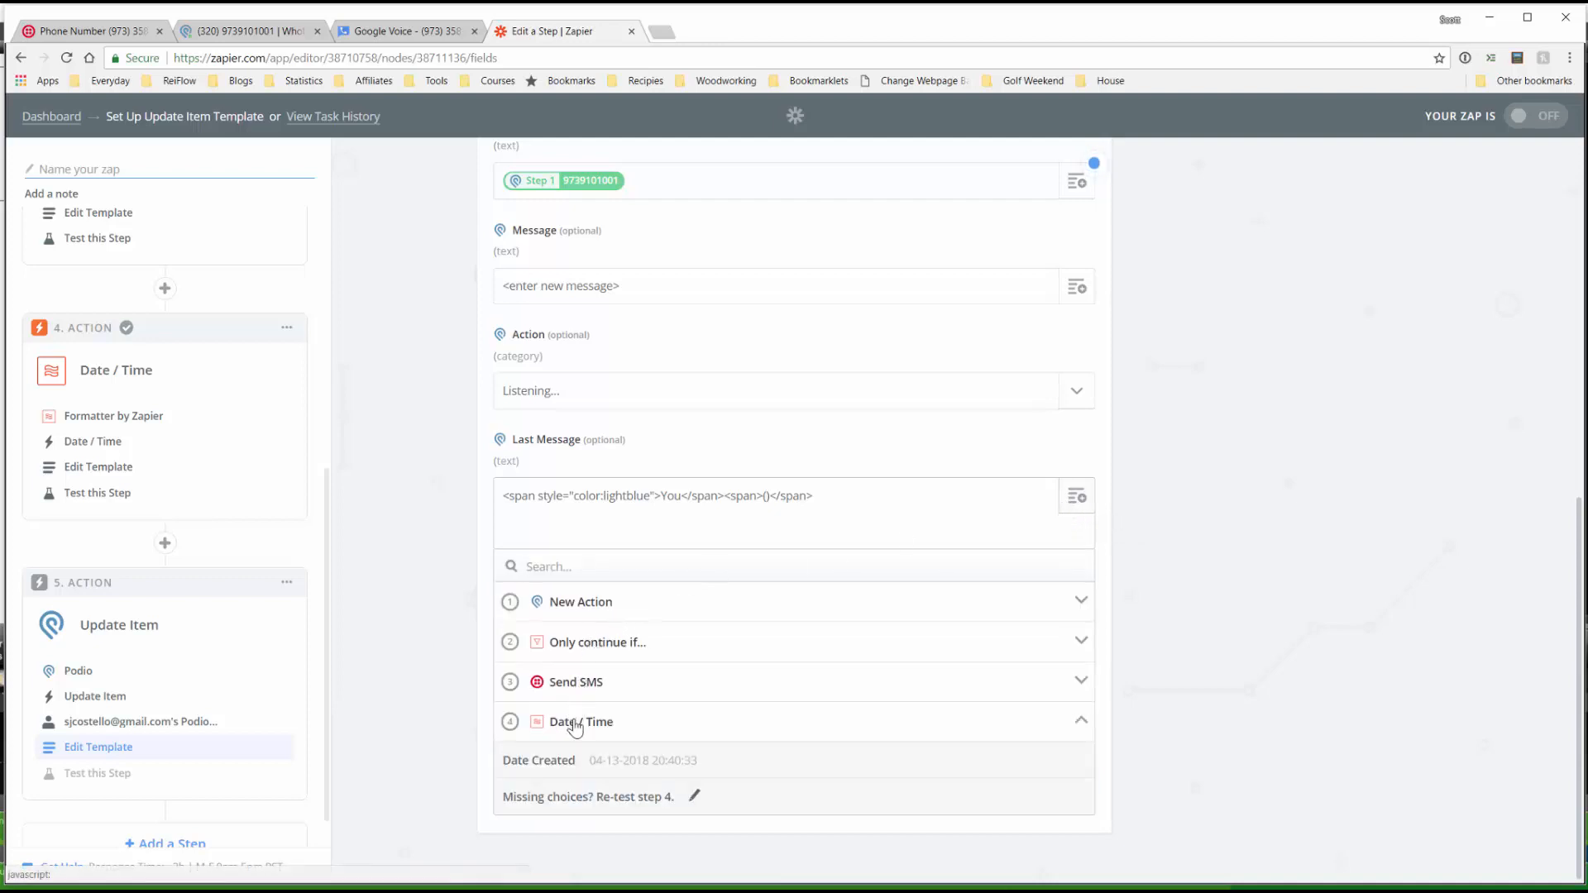
pyautogui.click(583, 767)
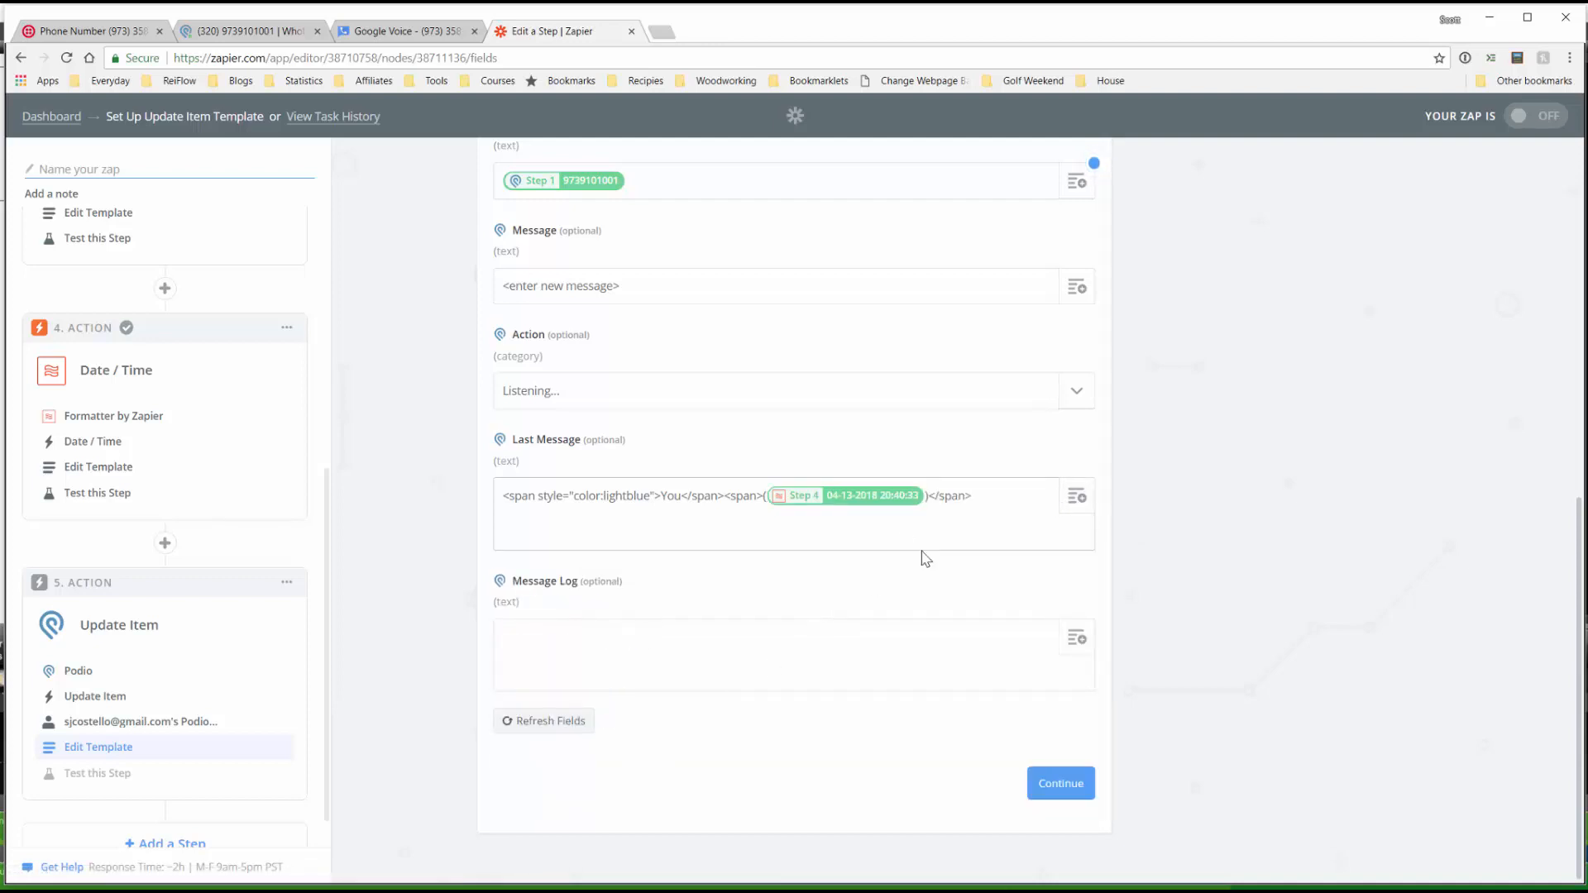
# Give the date span in Last Message the attribute style="color:gray;font-style:italic;".
pyautogui.click(988, 496)
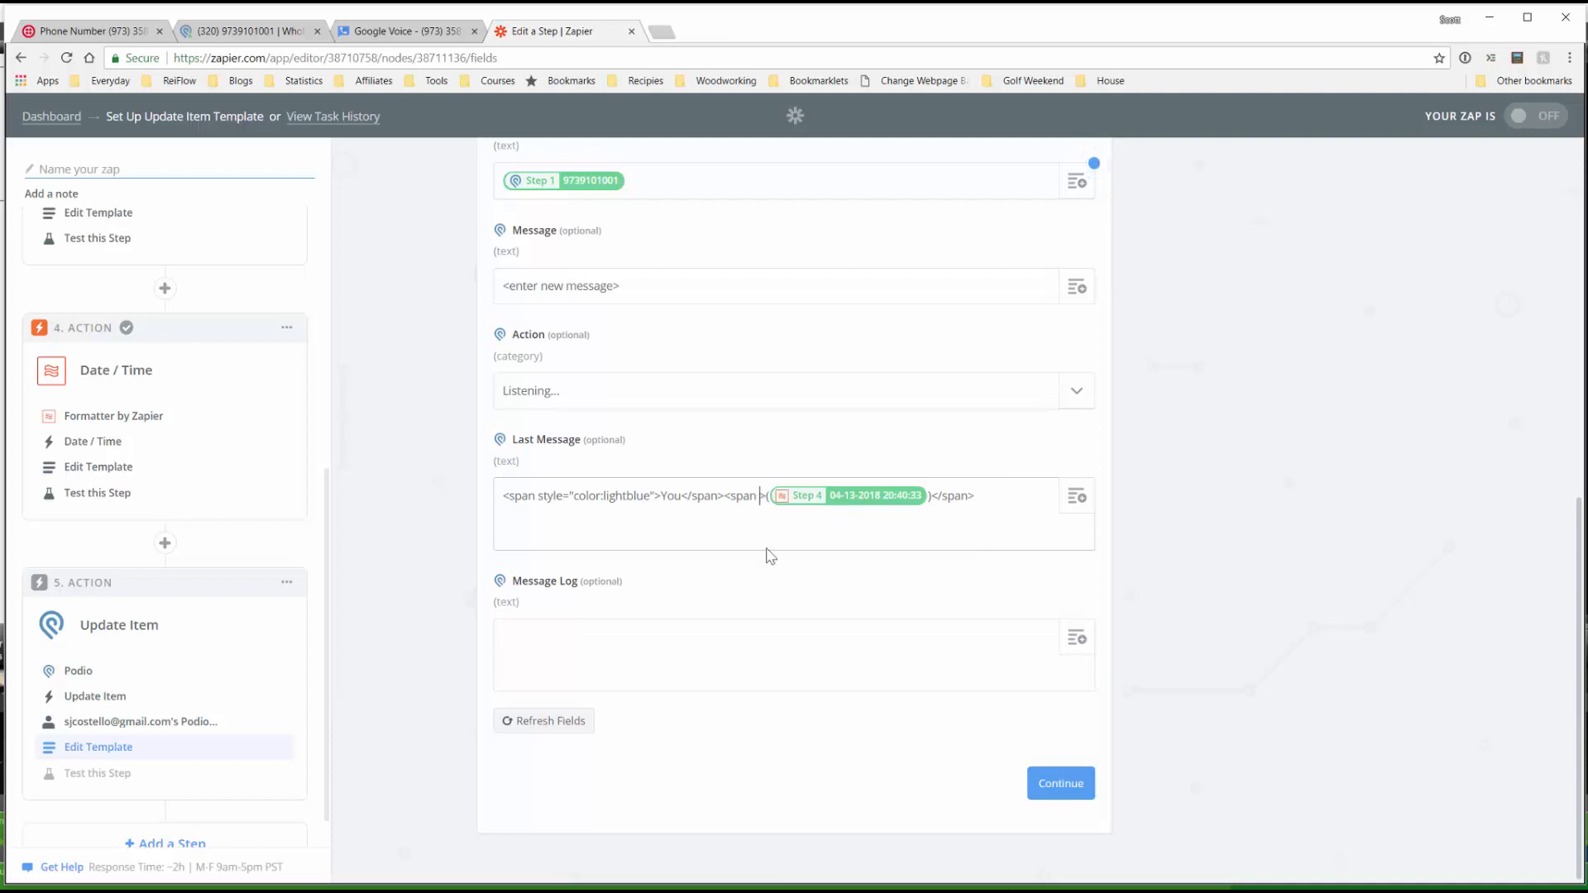
pyautogui.write('style="')
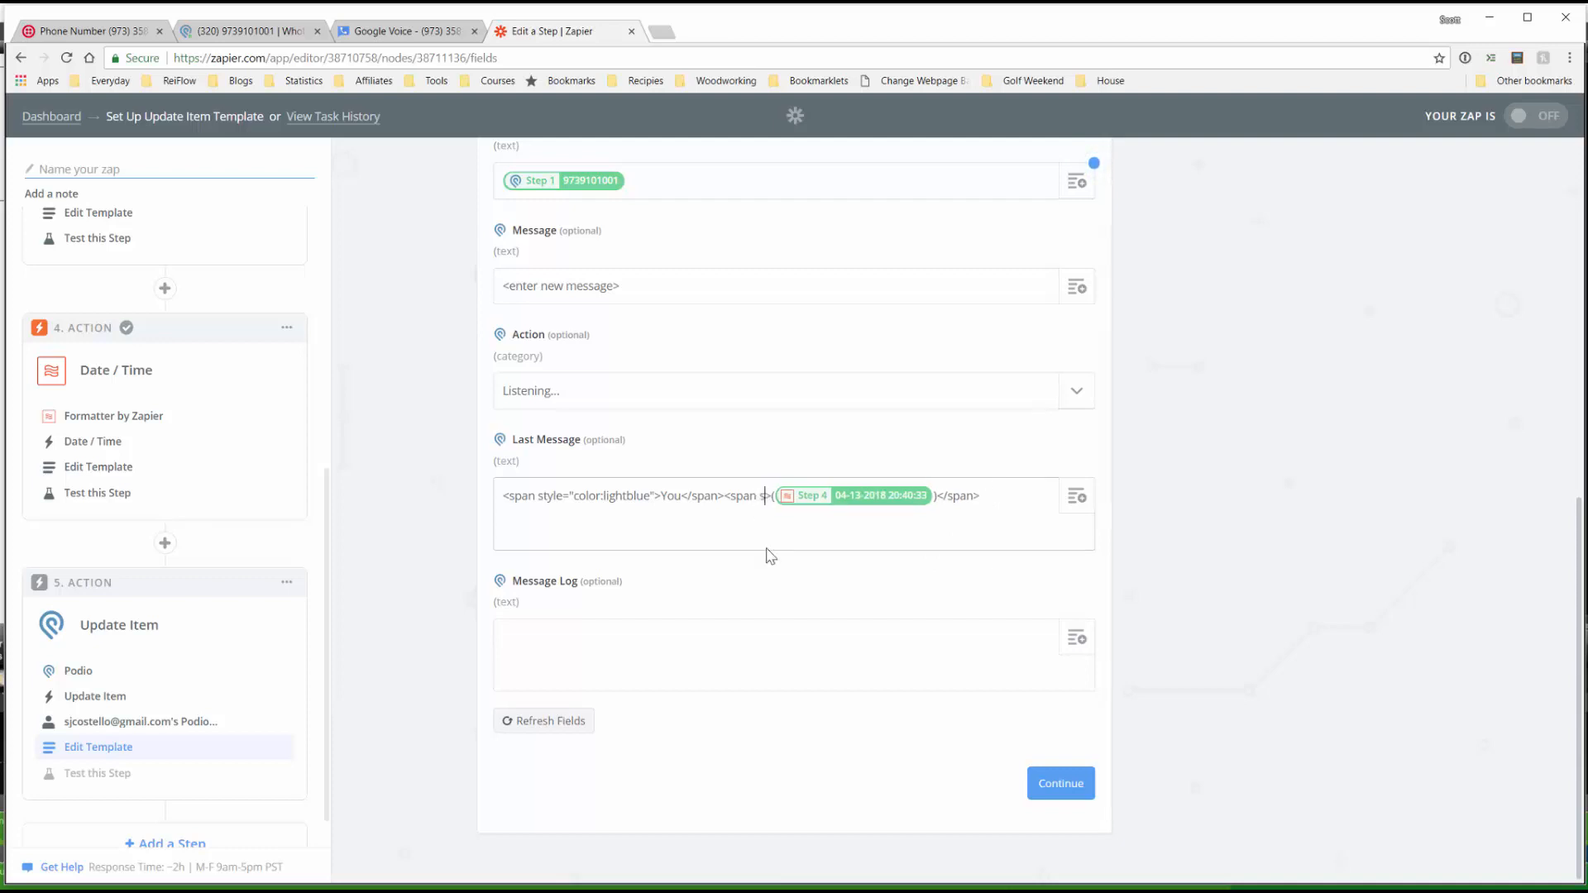
pyautogui.write('color')
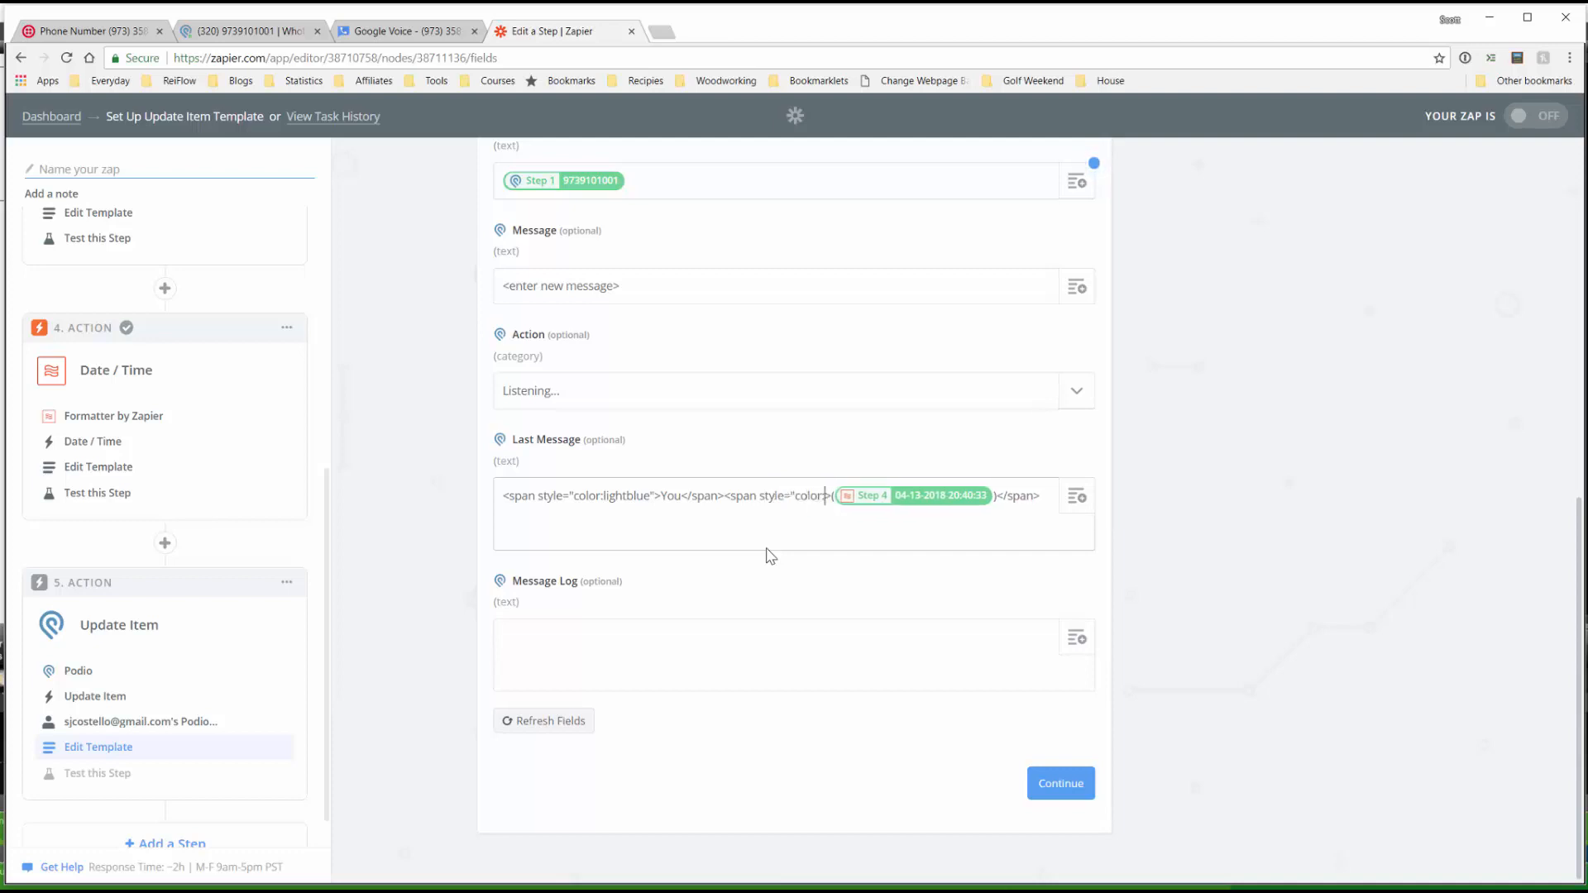
pyautogui.write(':gray')
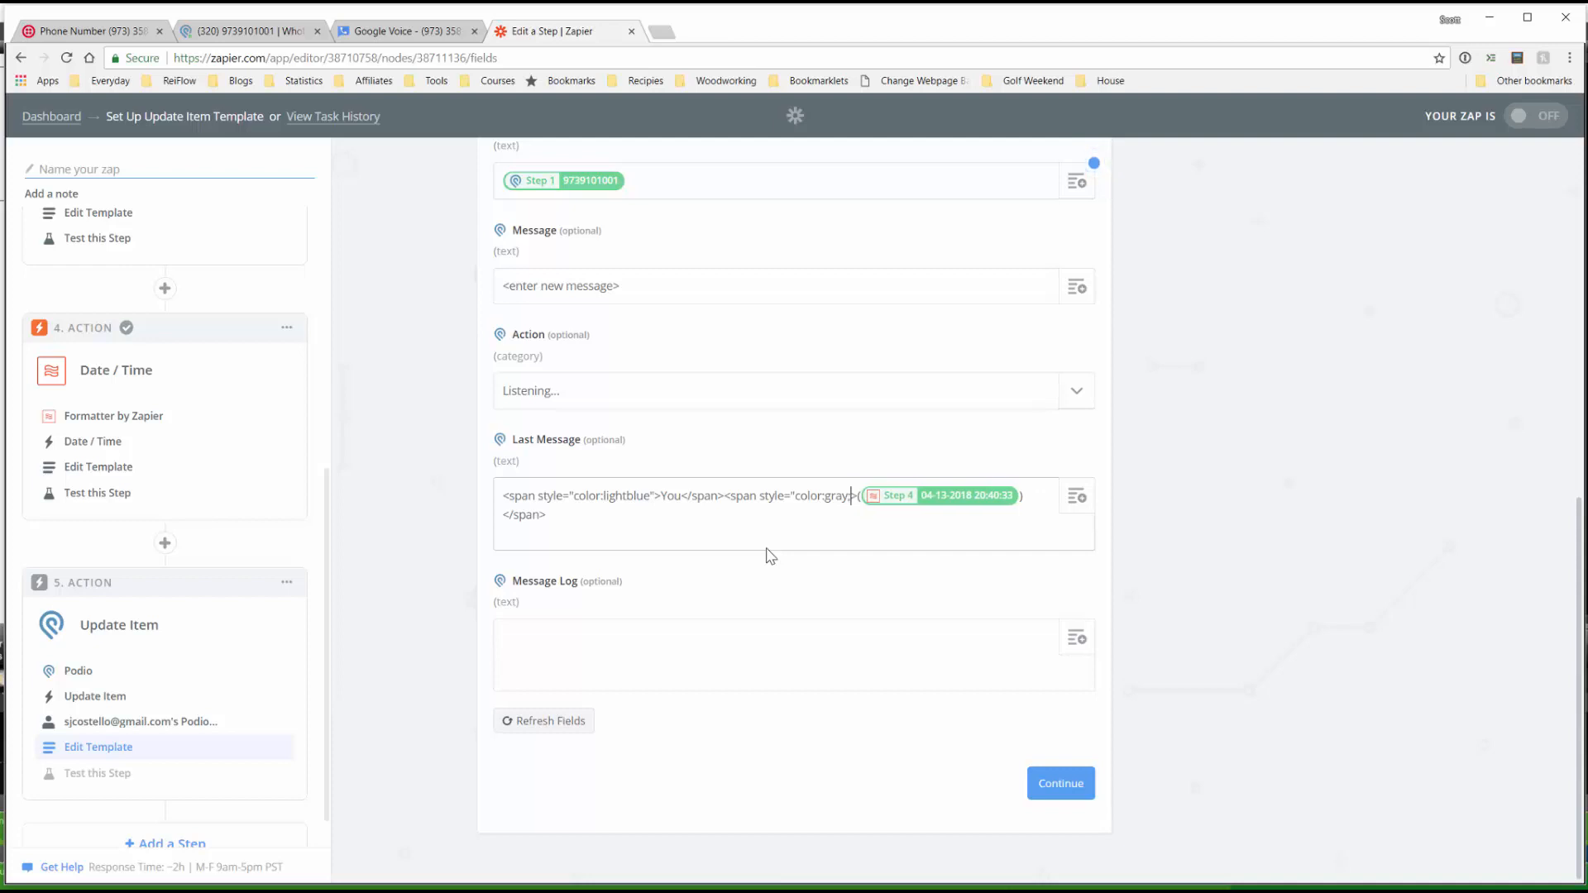
pyautogui.write(';font-')
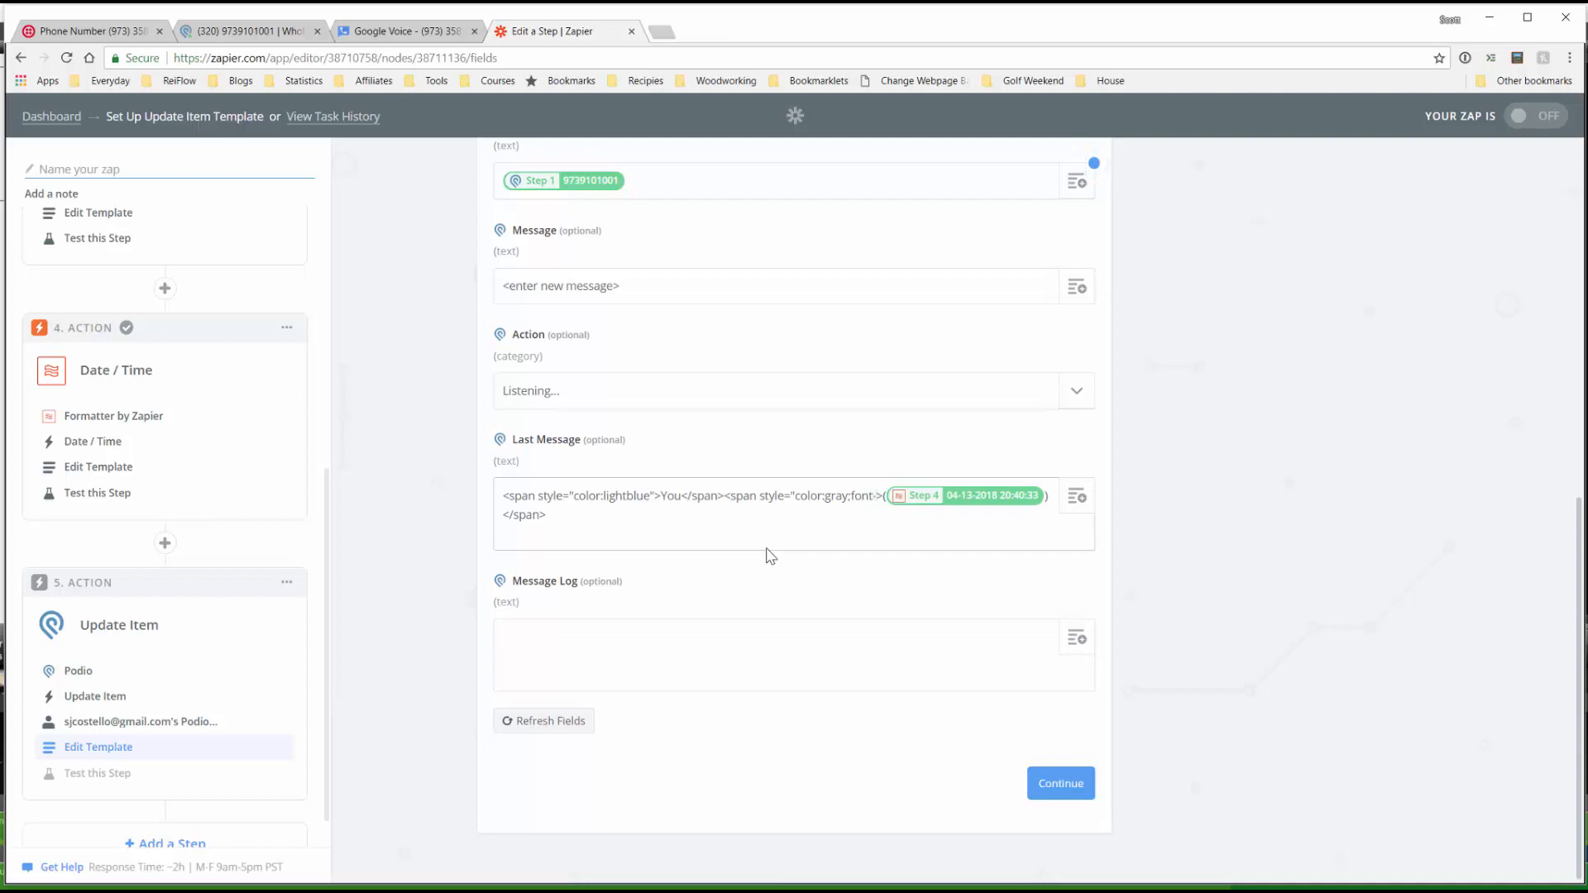
pyautogui.write('style')
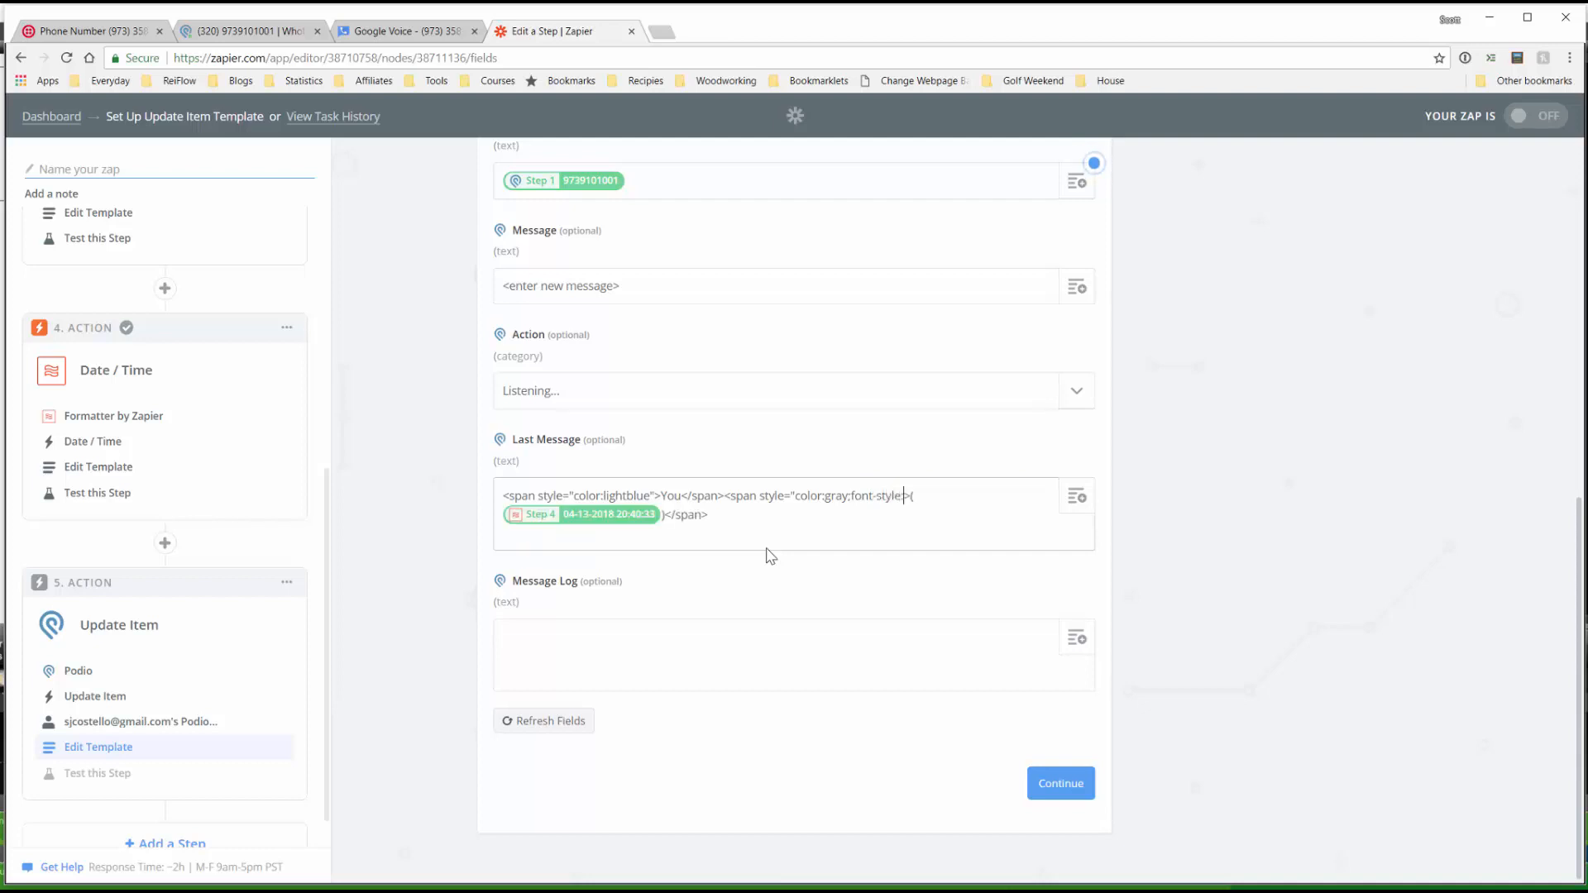
pyautogui.write(':italic;')
pyautogui.press('BackSpace')
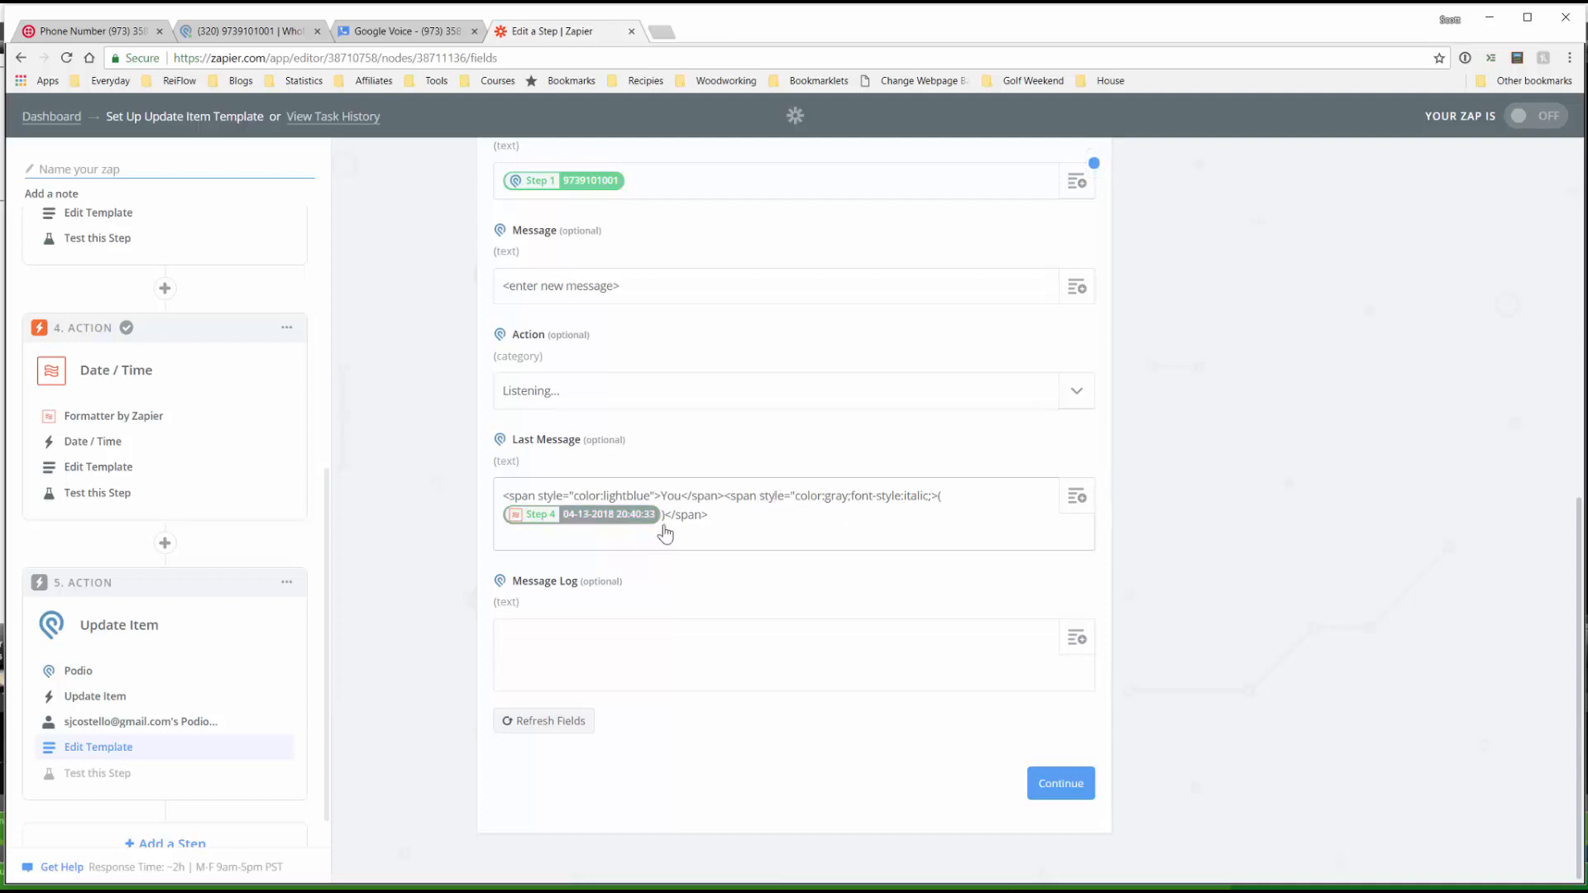
pyautogui.write(';')
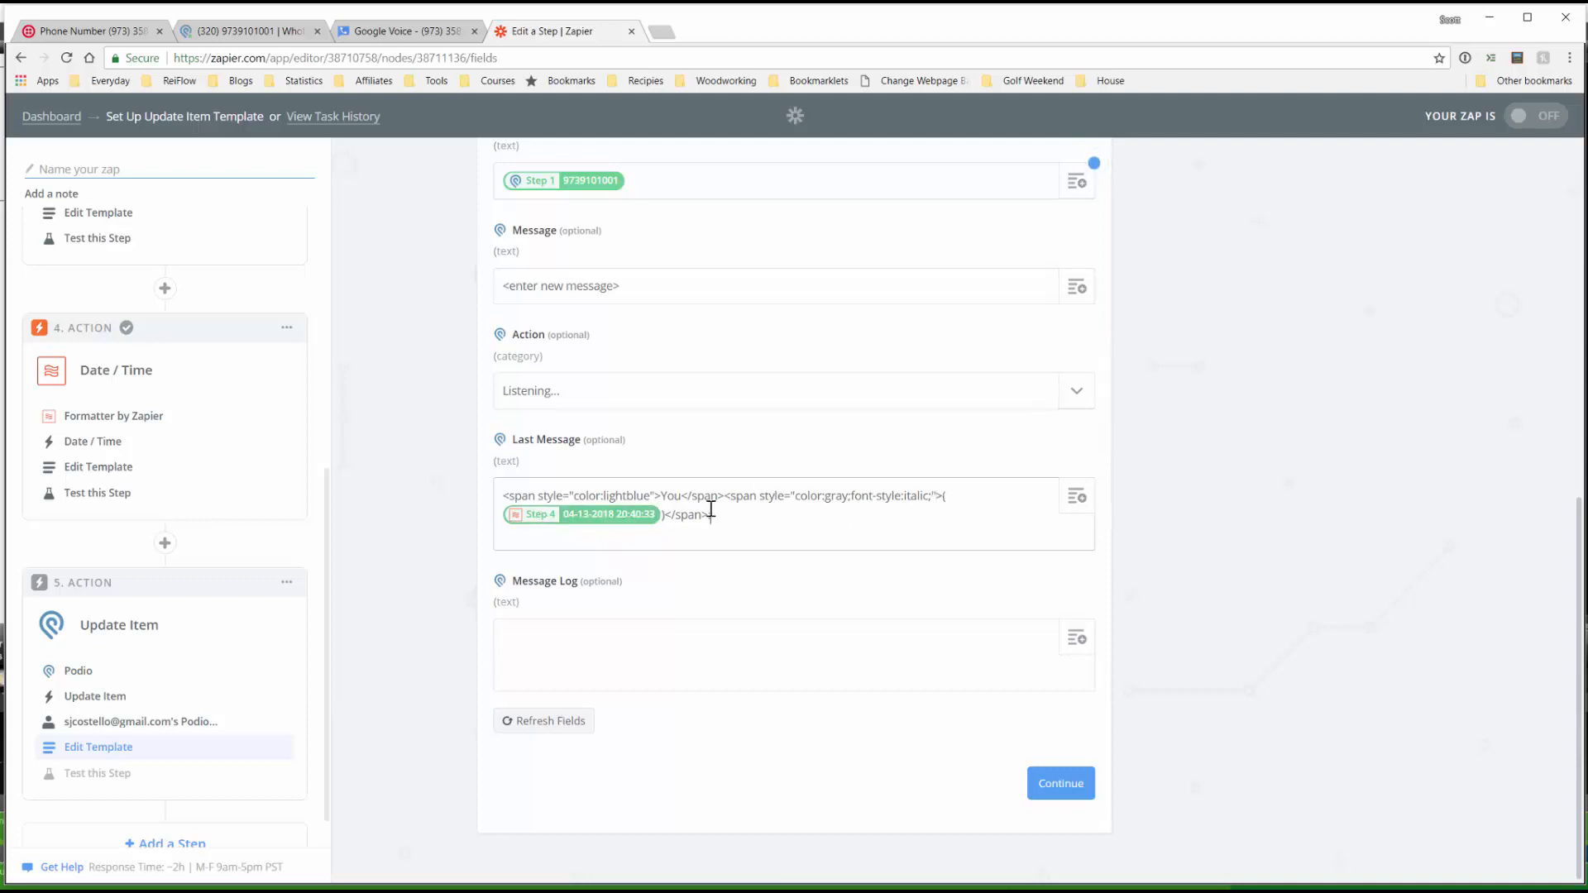
# End the Last Message text with a colon and the Body value from the Send SMS step.
pyautogui.click(1071, 501)
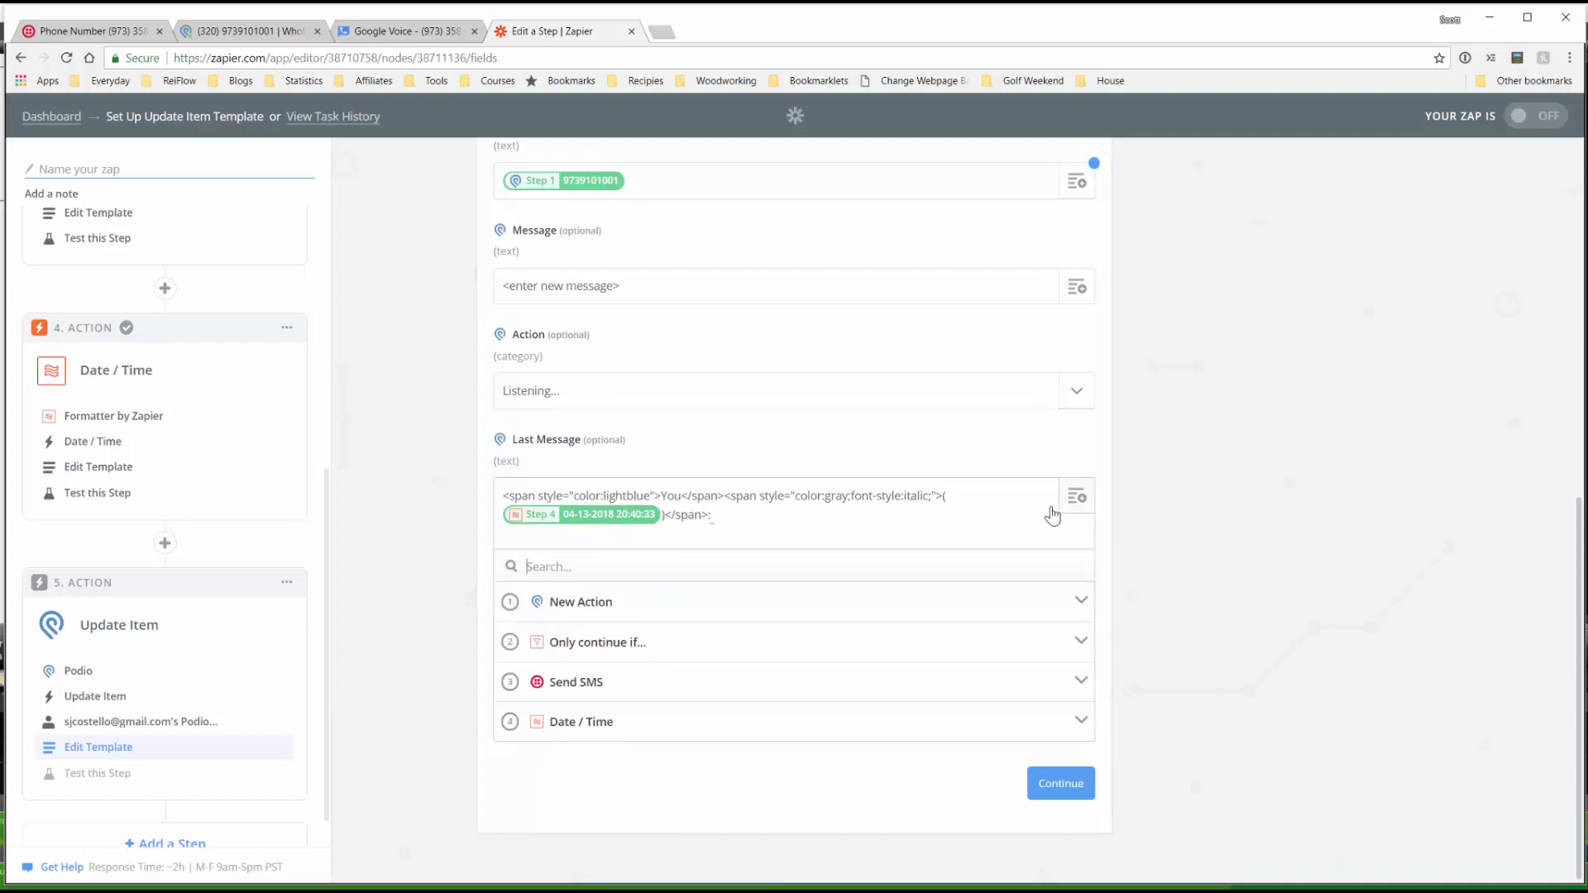
pyautogui.click(621, 685)
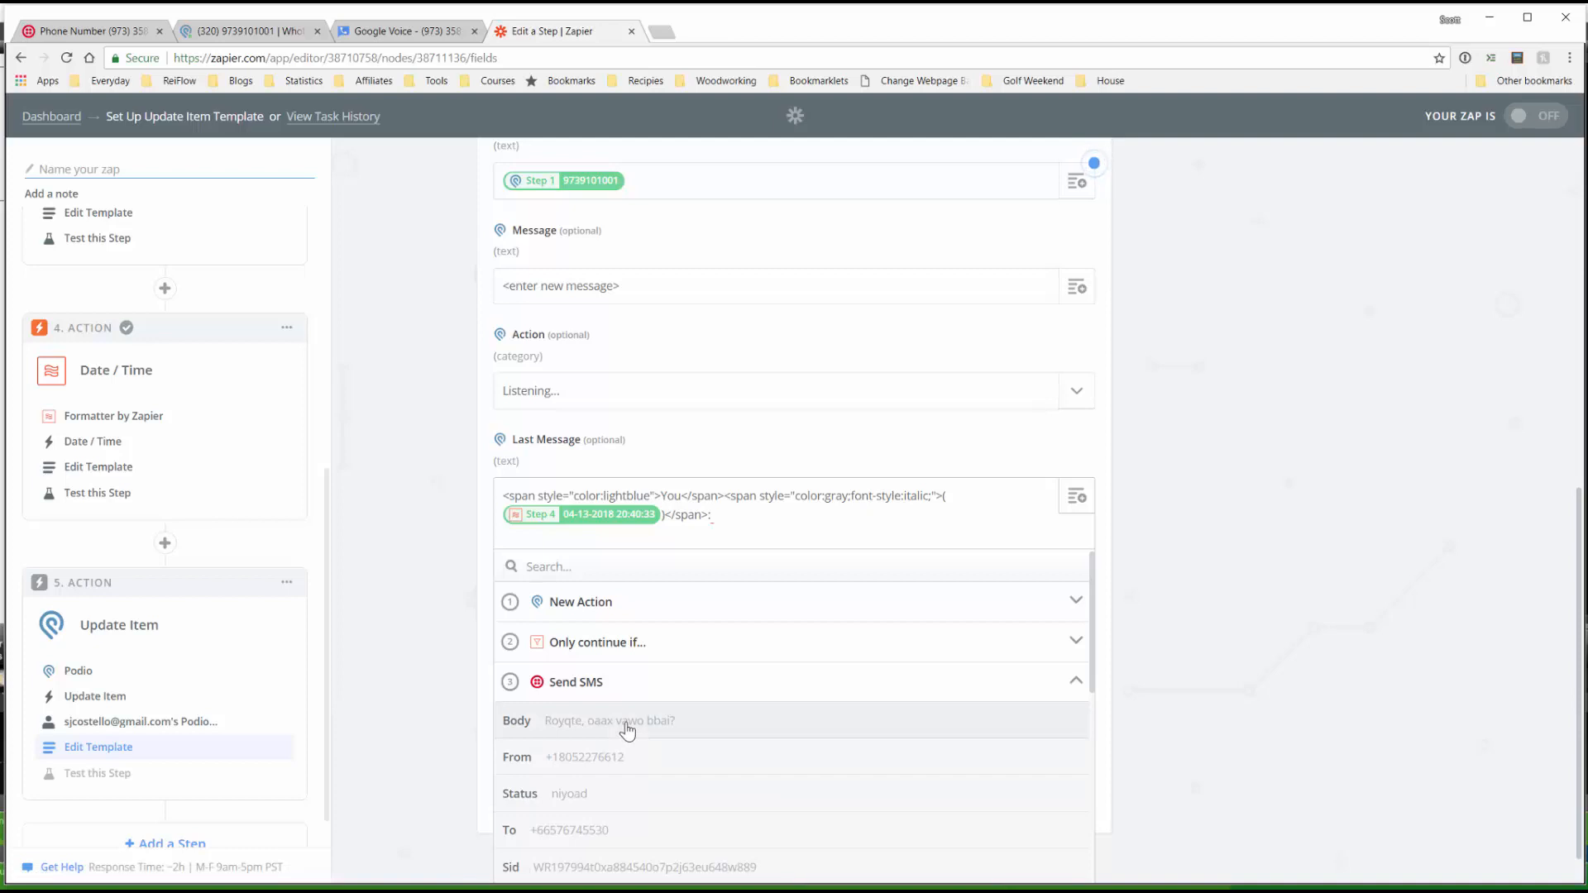
pyautogui.click(626, 723)
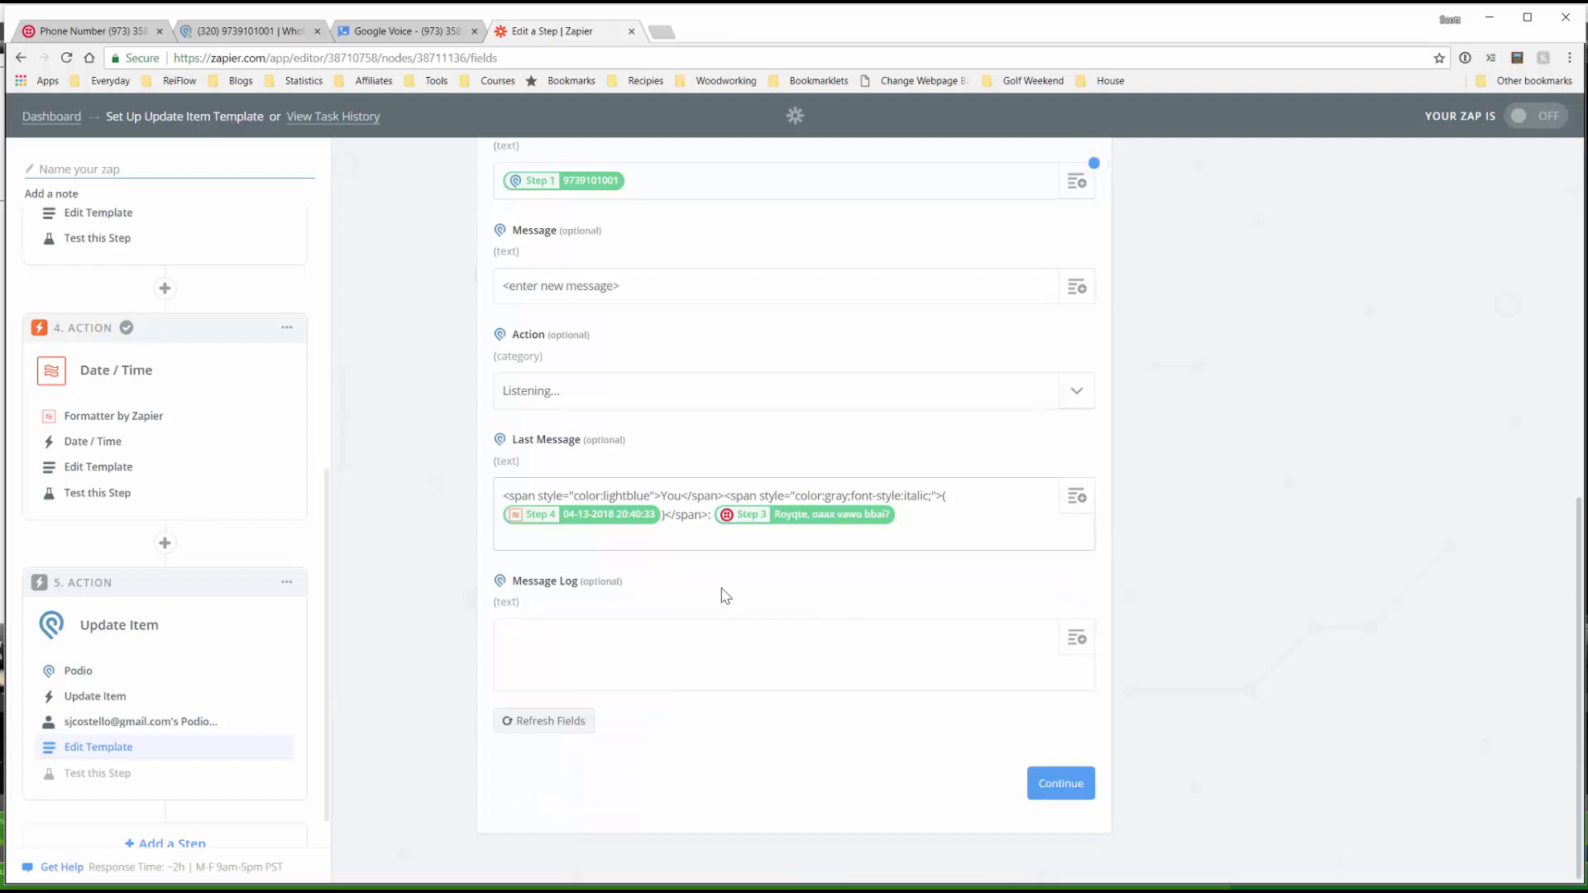
# Copy the entire Last Message content into the Message Log field.
pyautogui.click(710, 631)
pyautogui.moveTo(910, 518); pyautogui.dragTo(505, 494)
pyautogui.rightClick(535, 494)
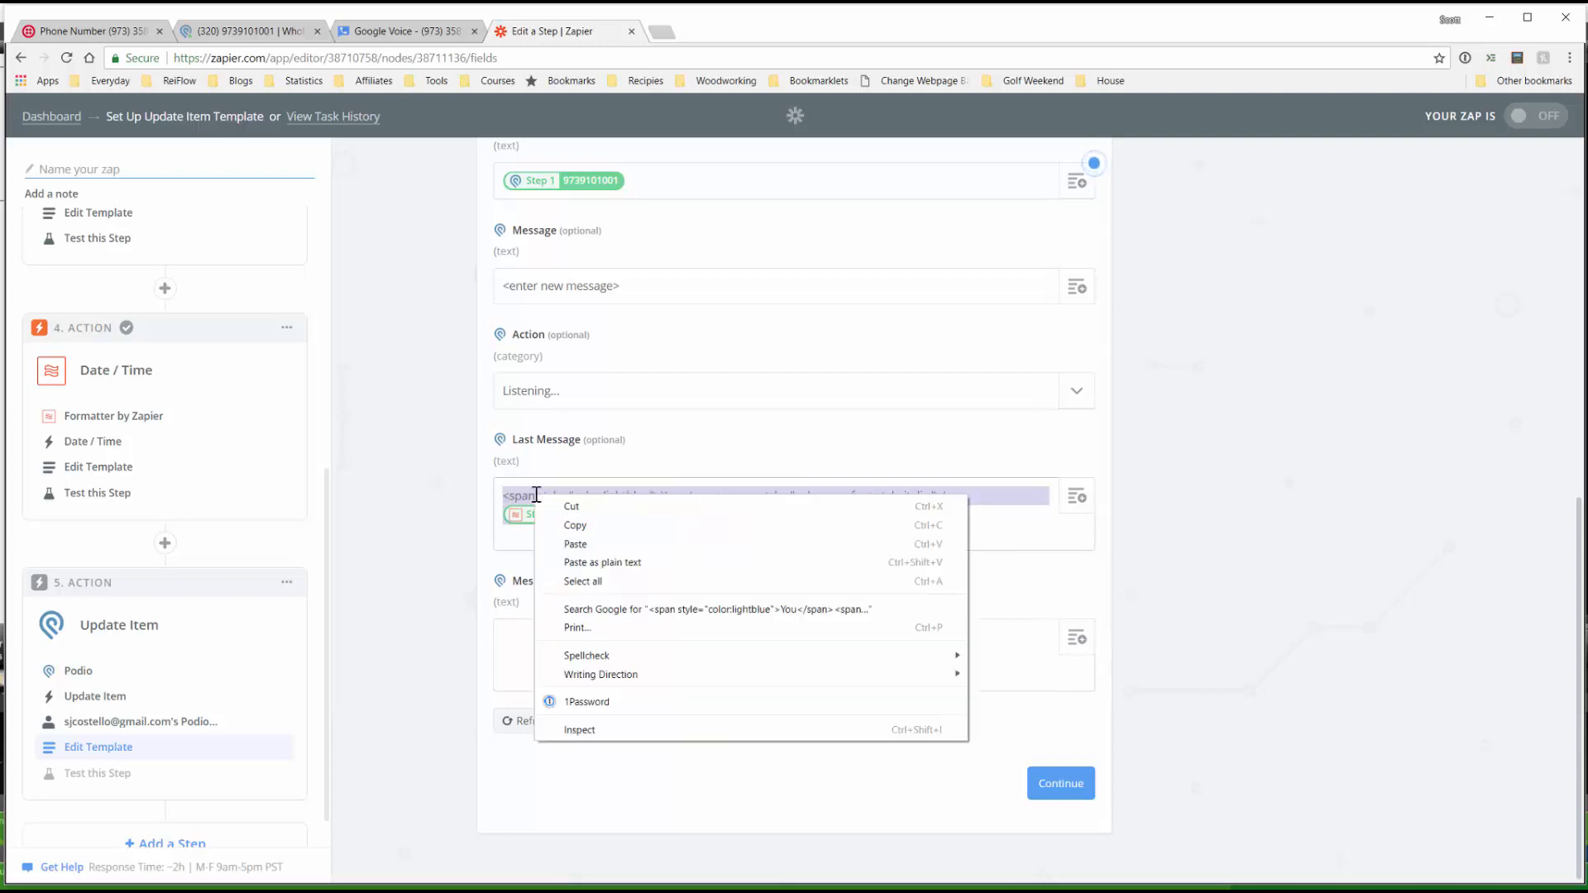
pyautogui.click(579, 525)
pyautogui.rightClick(545, 639)
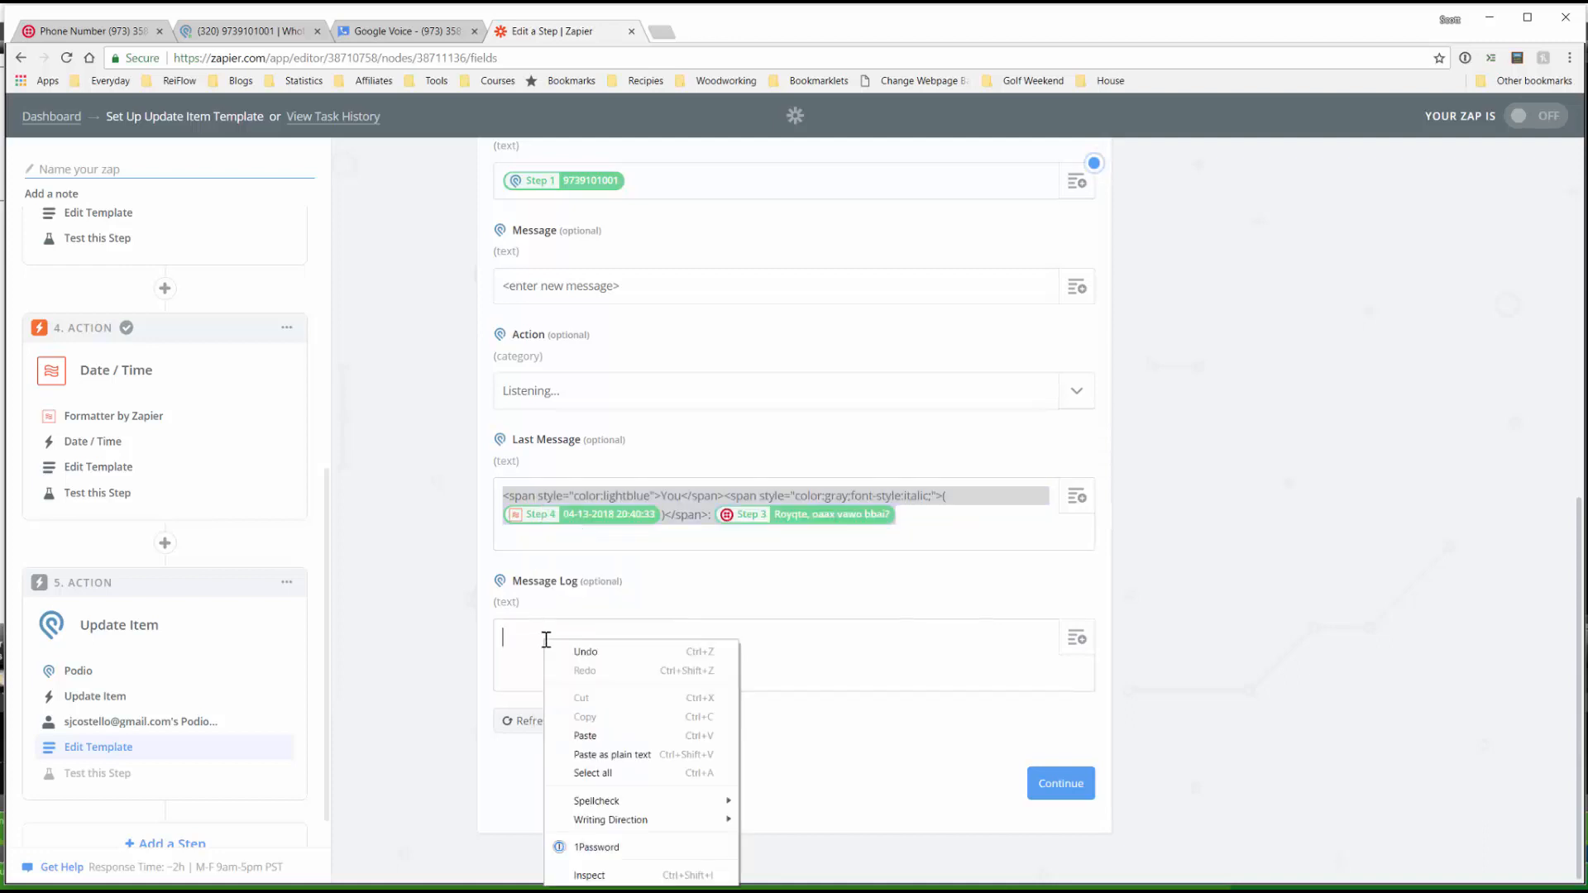
pyautogui.click(592, 735)
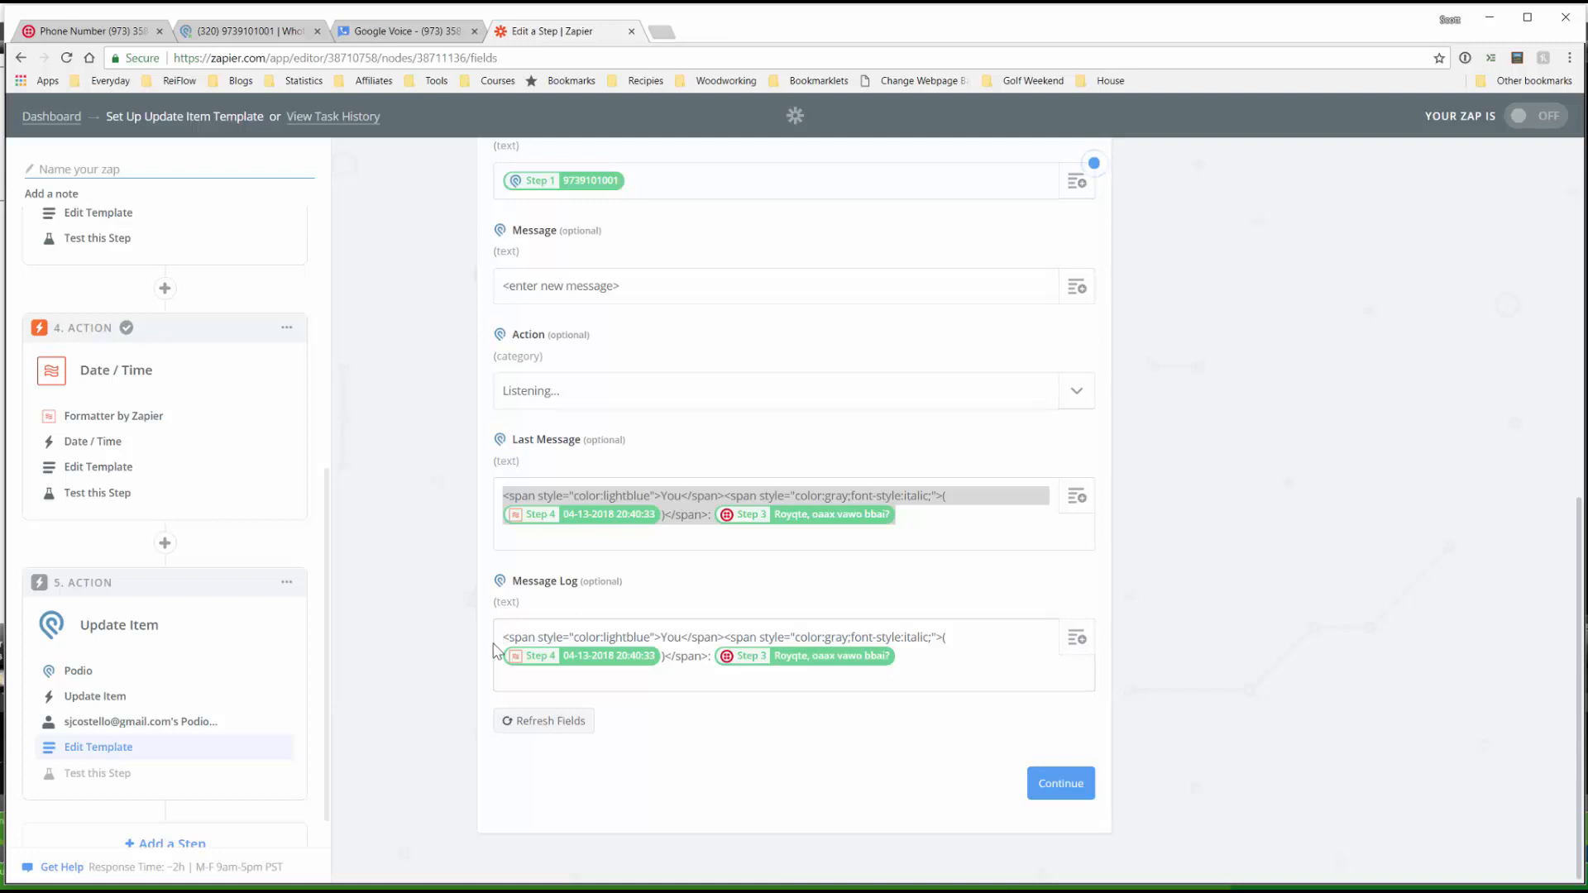
# Insert the Fields Message Log Value from the New Action trigger on its own line above the copied text in Message Log.
pyautogui.click(263, 33)
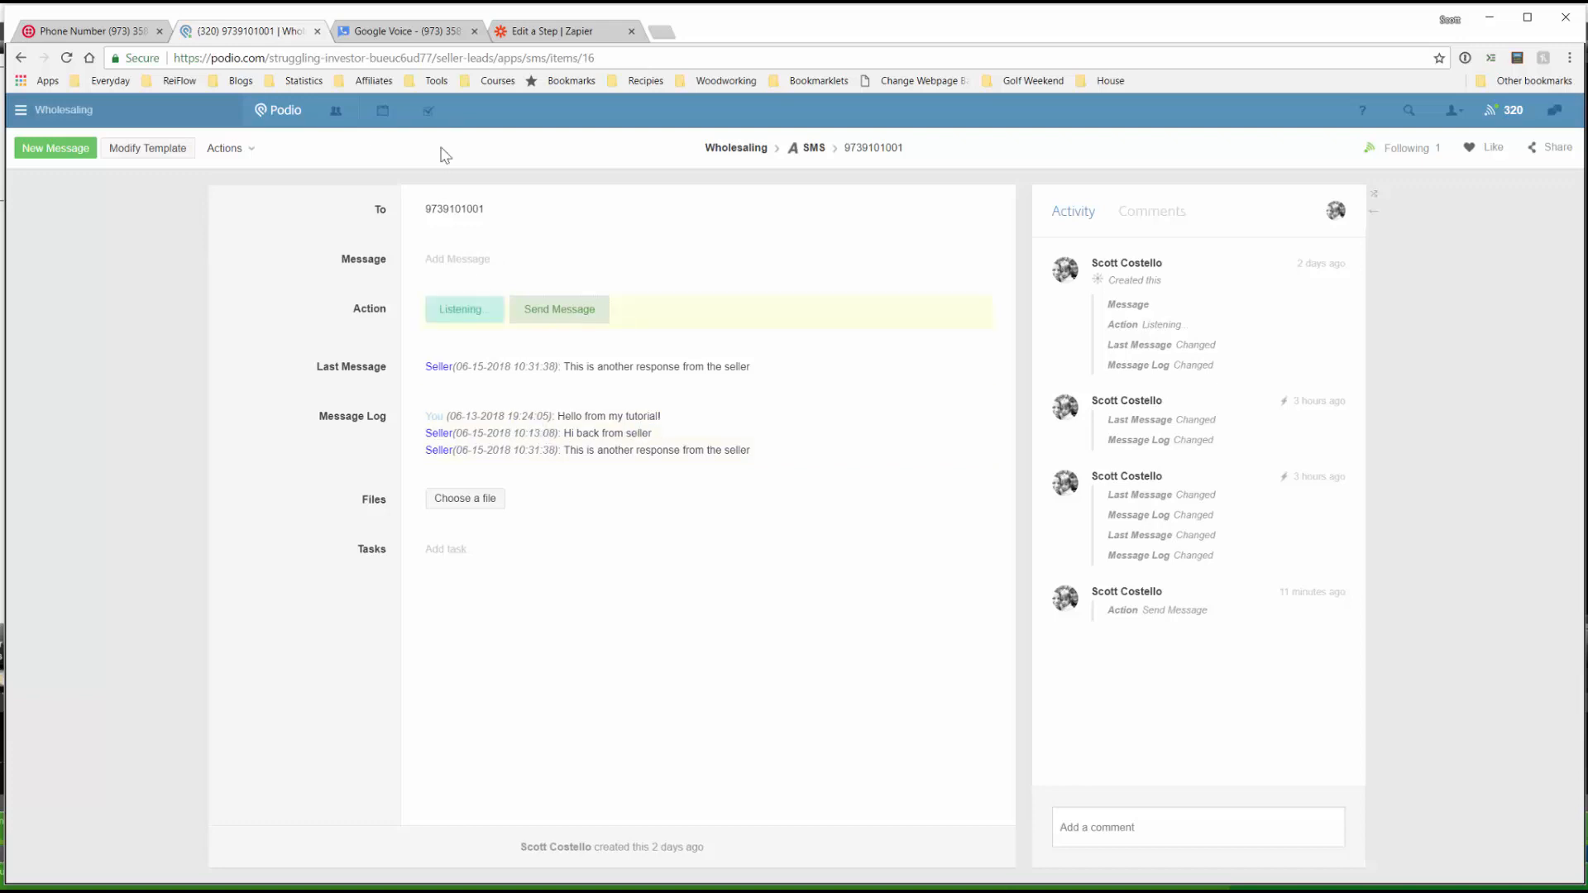
pyautogui.click(536, 35)
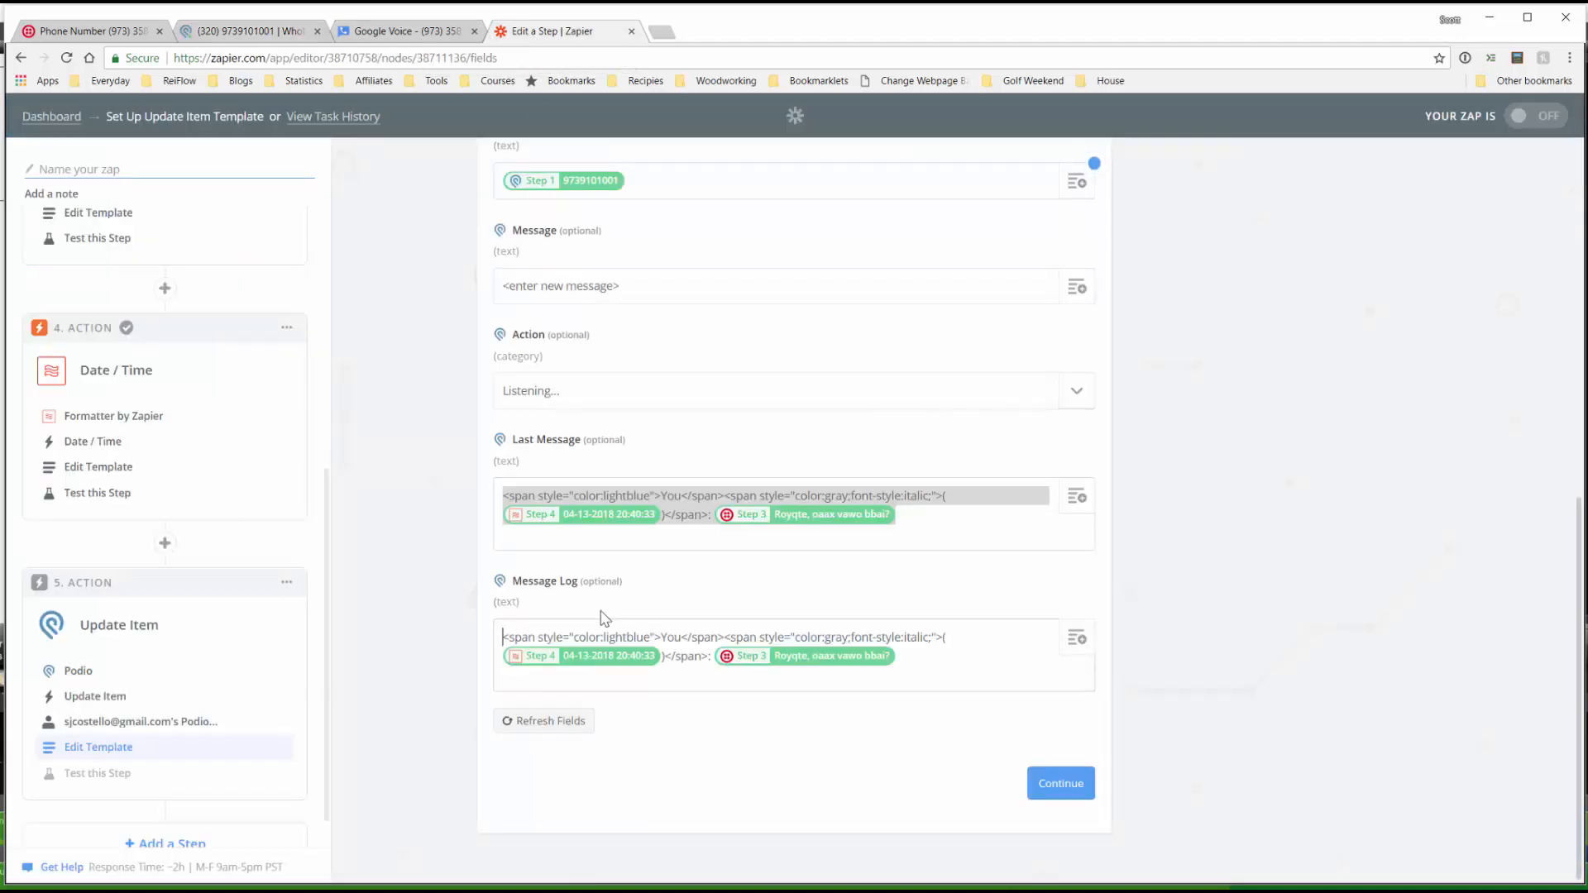
pyautogui.click(504, 637)
pyautogui.press('Return')
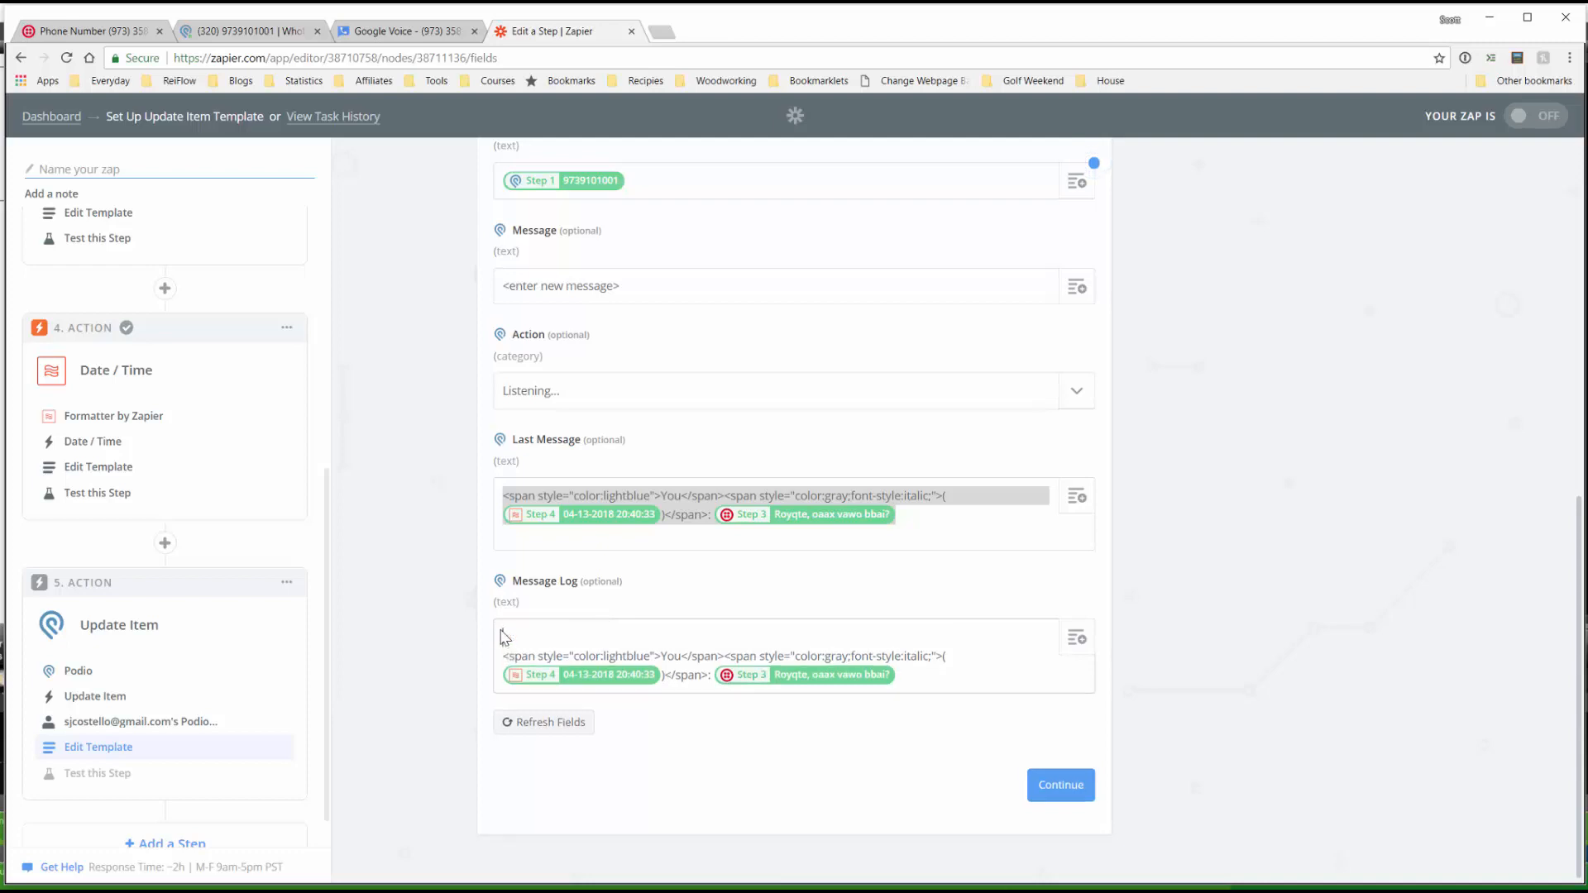
pyautogui.click(1076, 638)
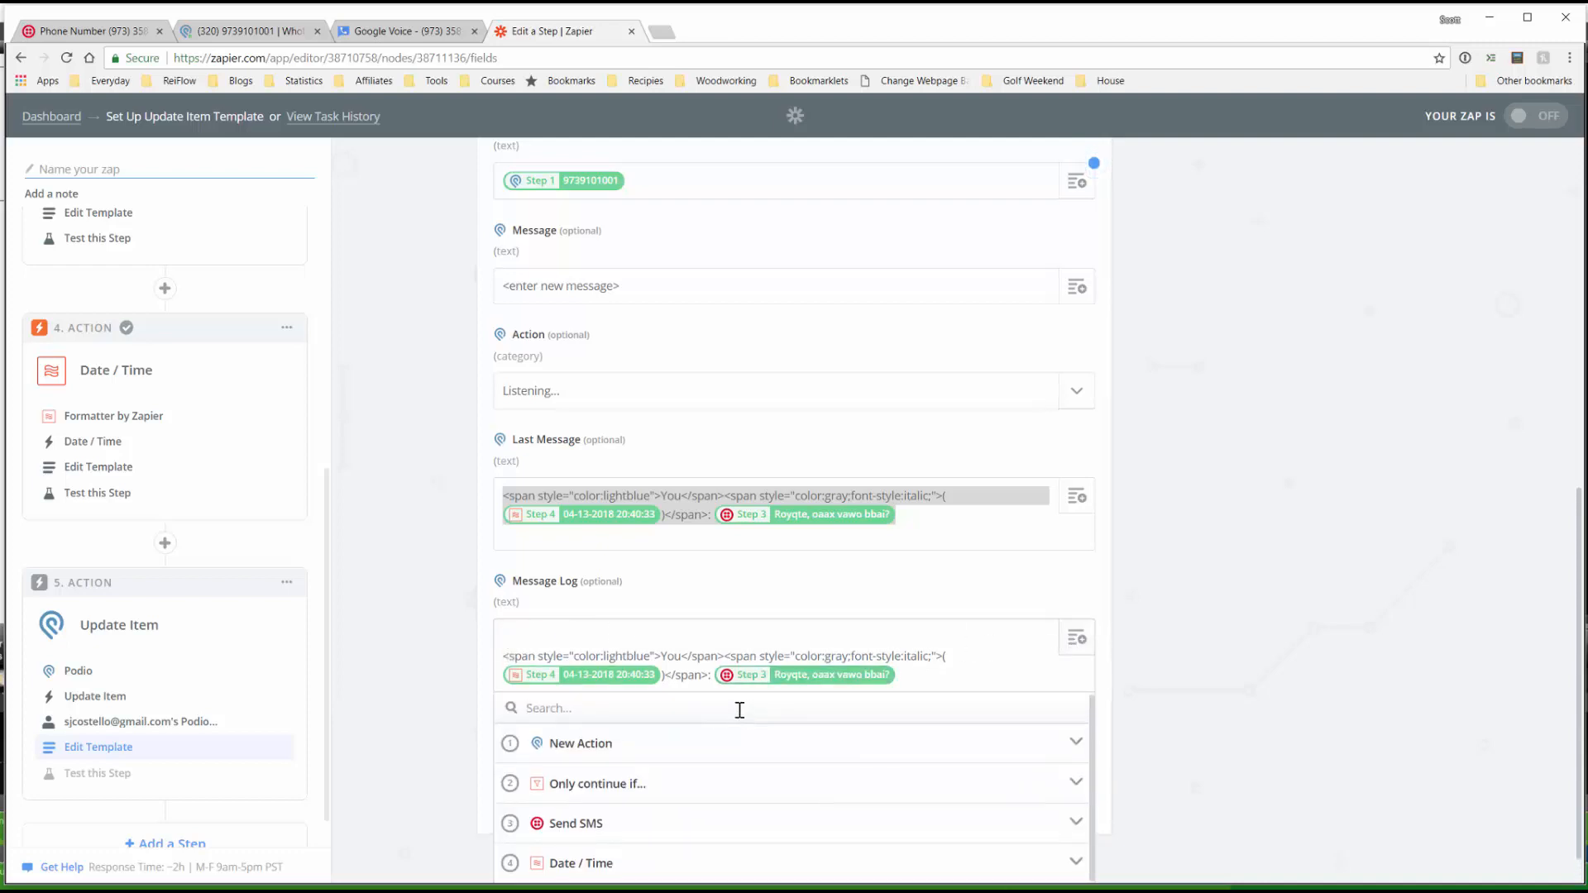
pyautogui.write('Fields')
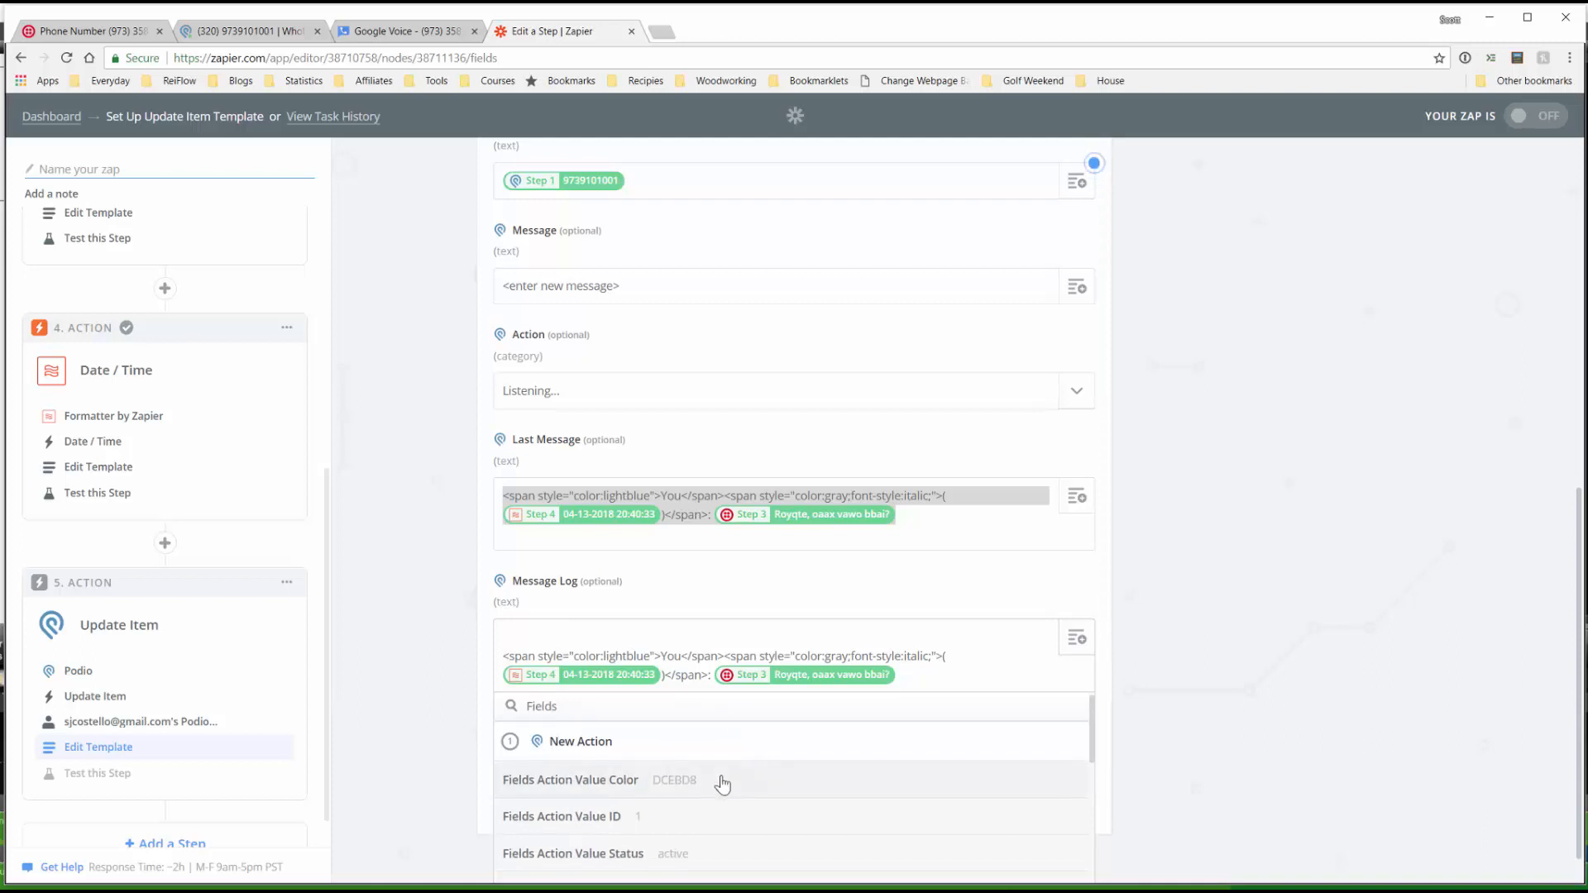
pyautogui.scroll(-2, 720, 784)
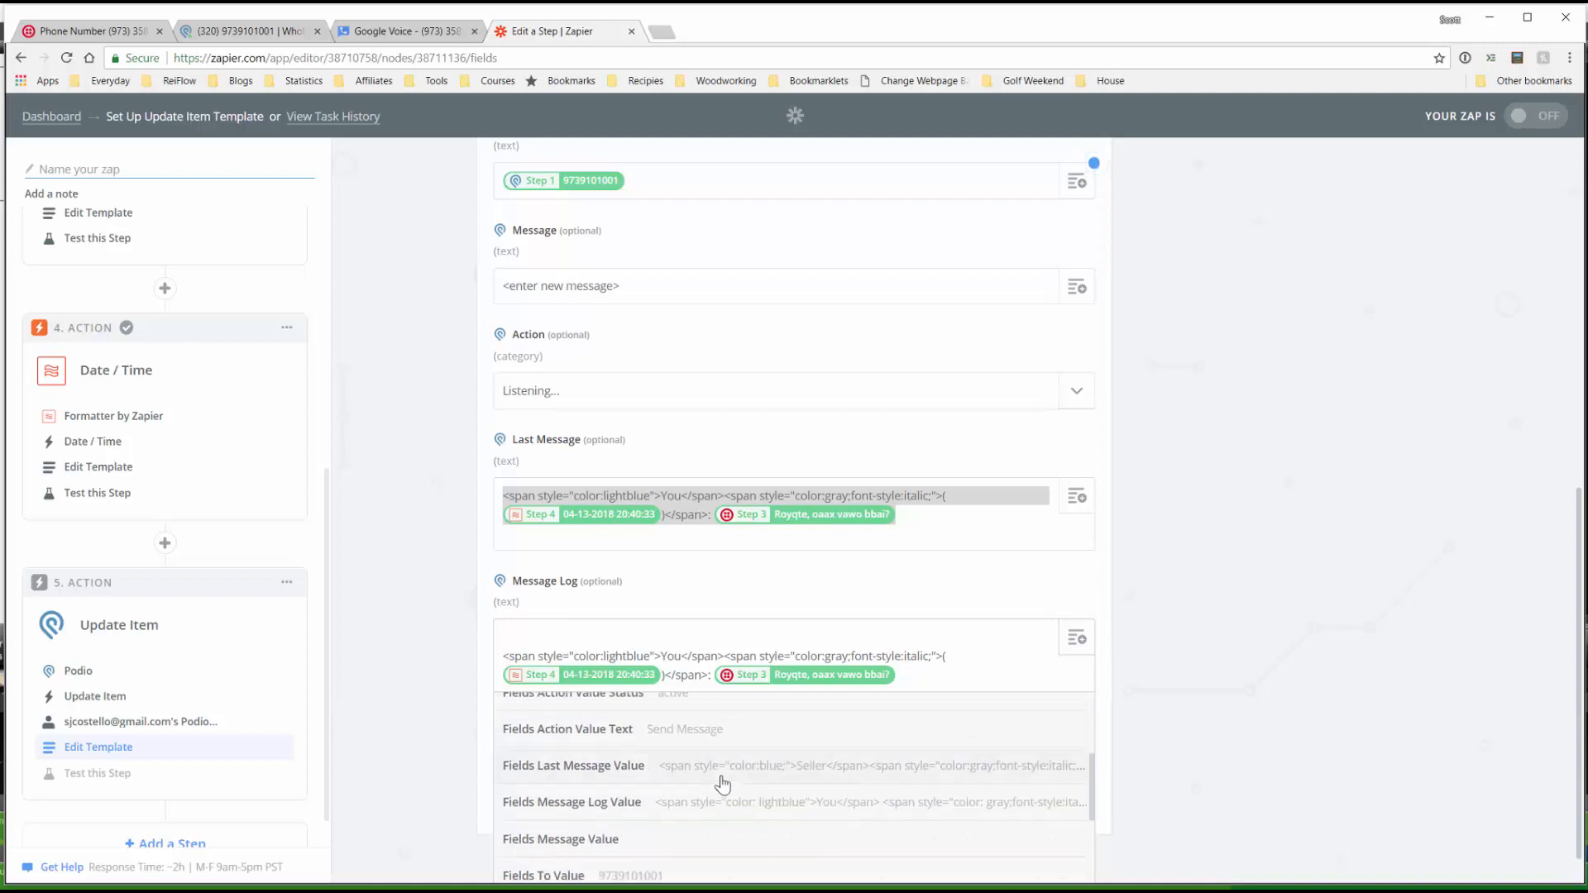
pyautogui.click(615, 804)
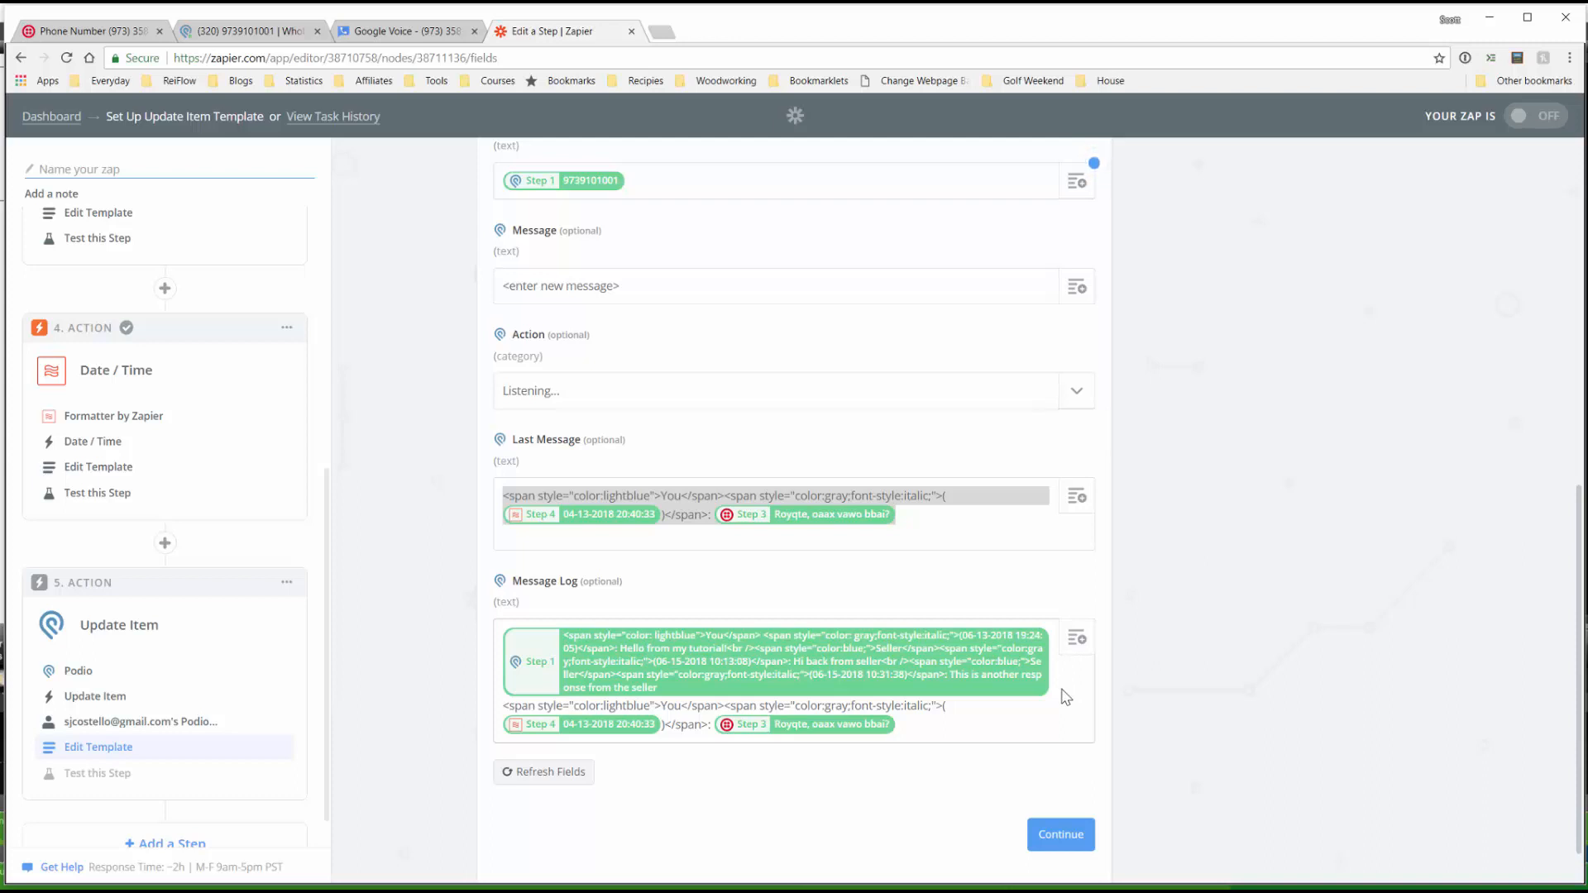
# Add a <br/> line between the existing log value and the new entry in Message Log, and continue to the step's test.
pyautogui.press('Return')
pyautogui.write('<')
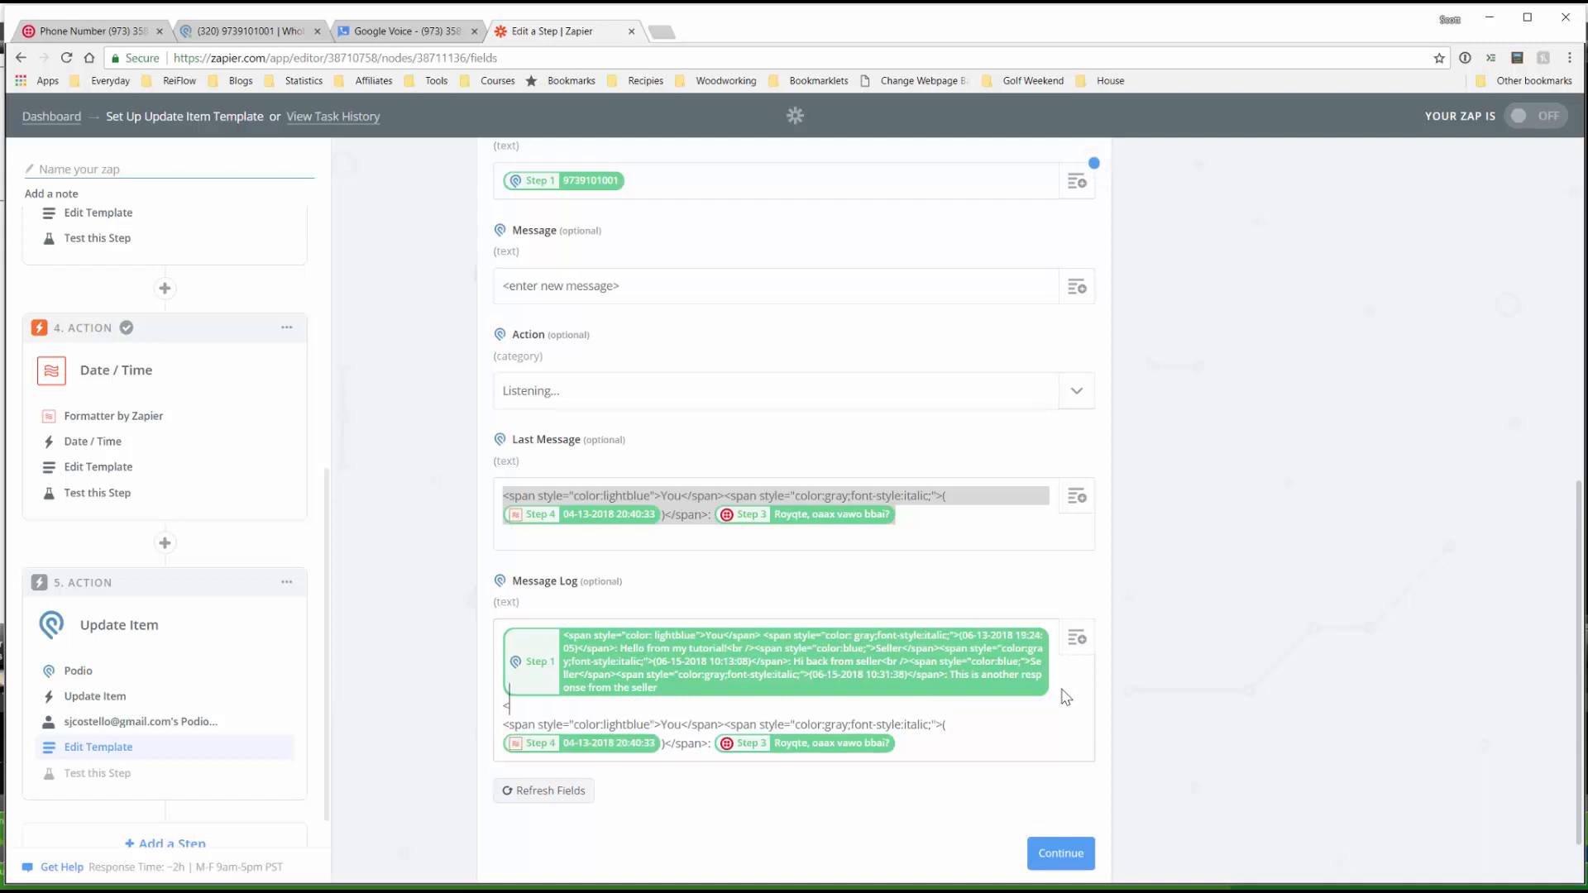
pyautogui.write('br/>')
pyautogui.scroll(-1, 1084, 801)
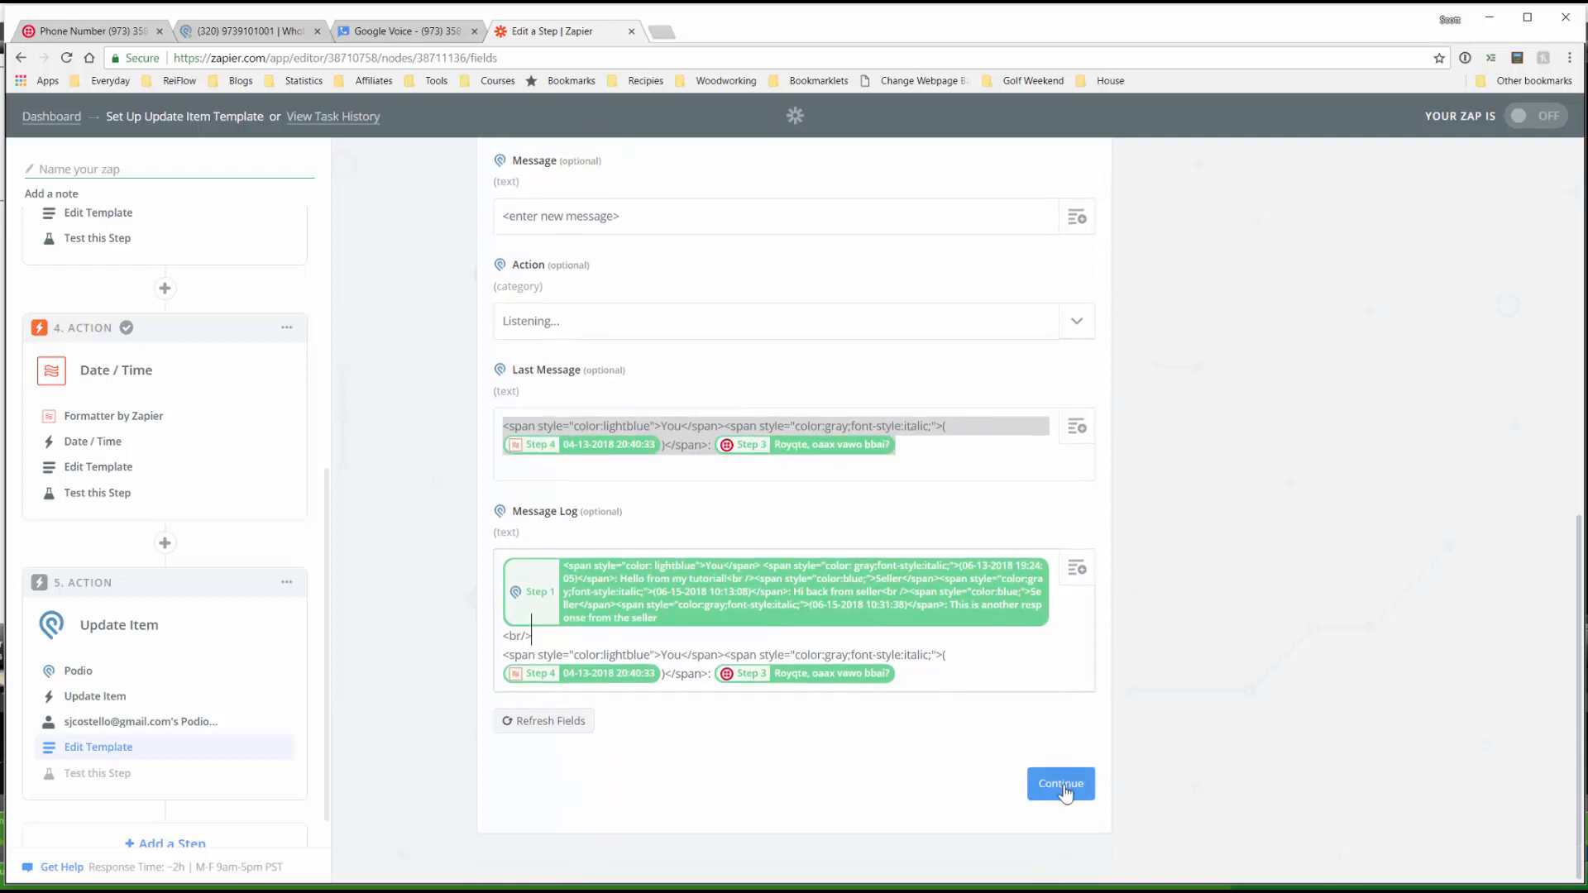
pyautogui.click(1063, 786)
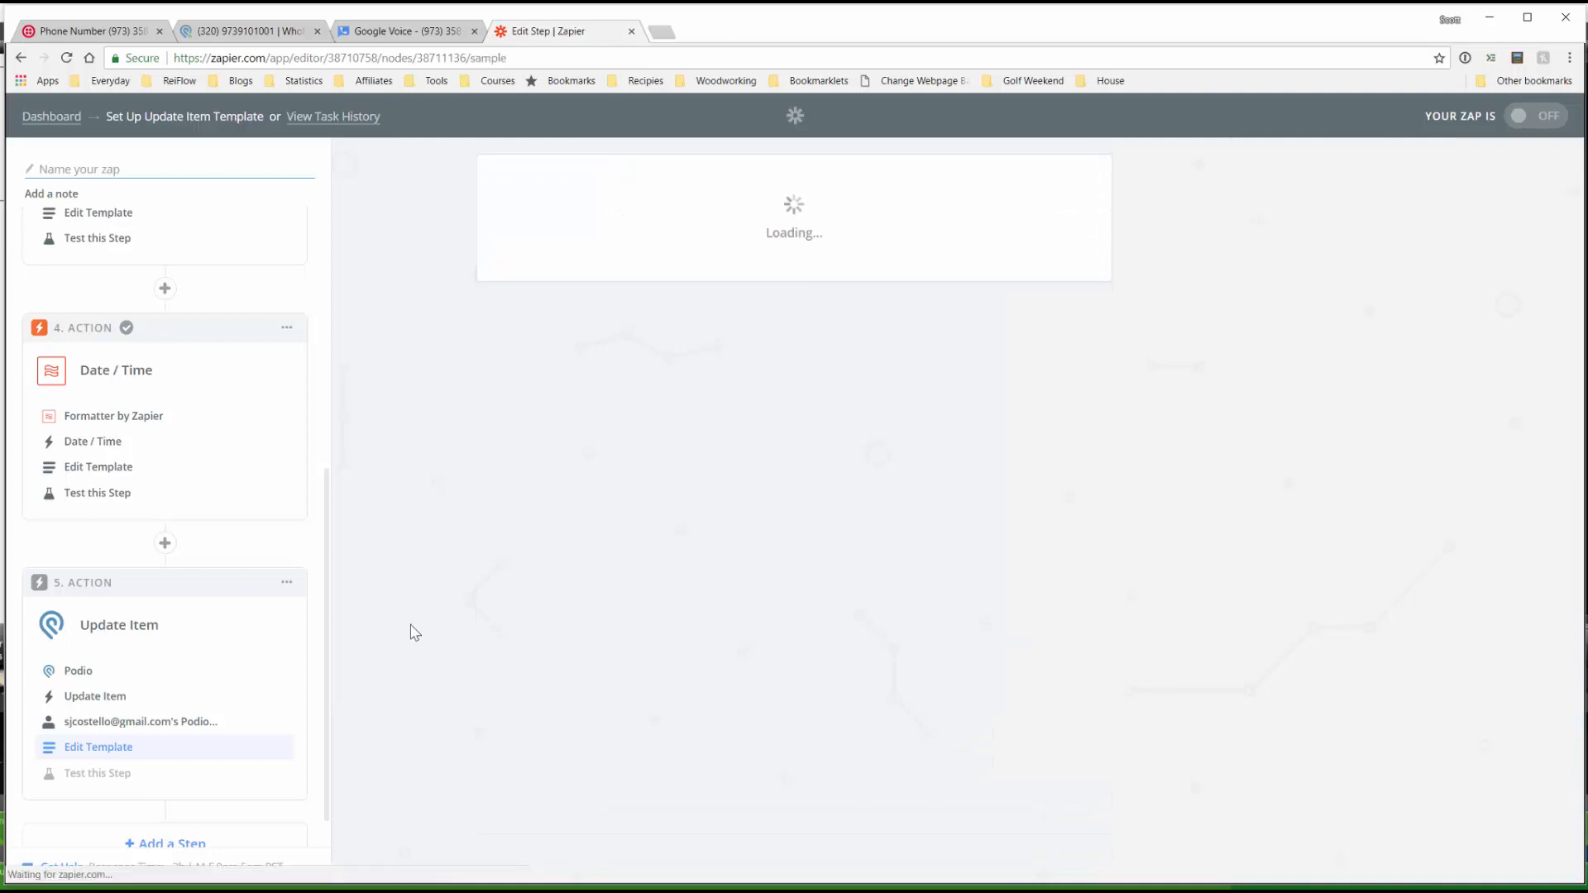
# Review the sample field values, send the test item to Podio, and check the updated item there.
pyautogui.scroll(-1, 744, 618)
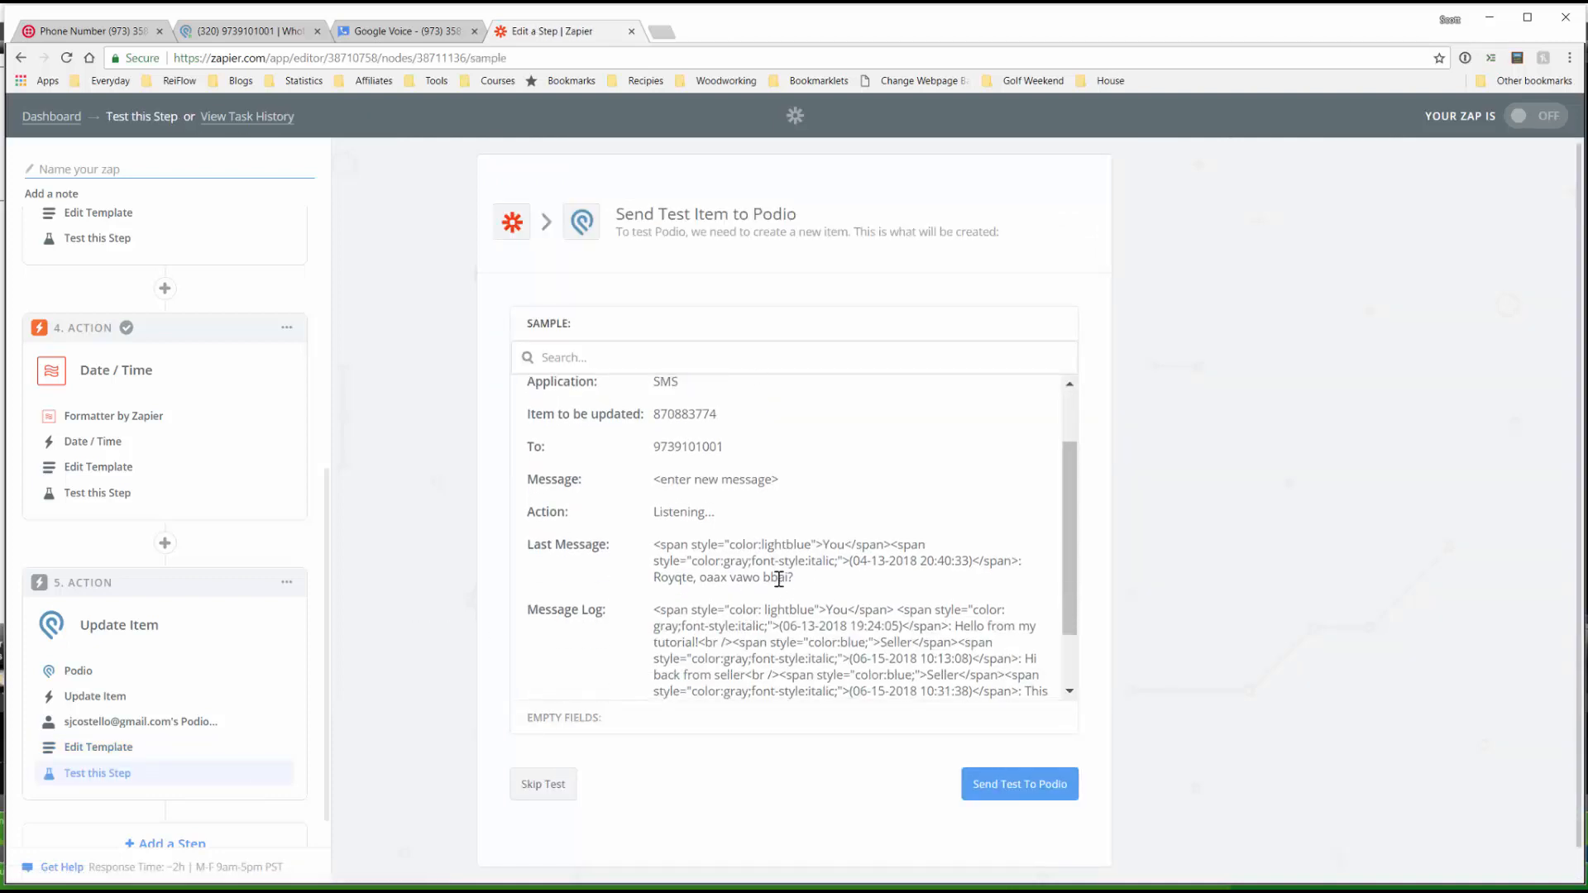
pyautogui.scroll(-1, 695, 494)
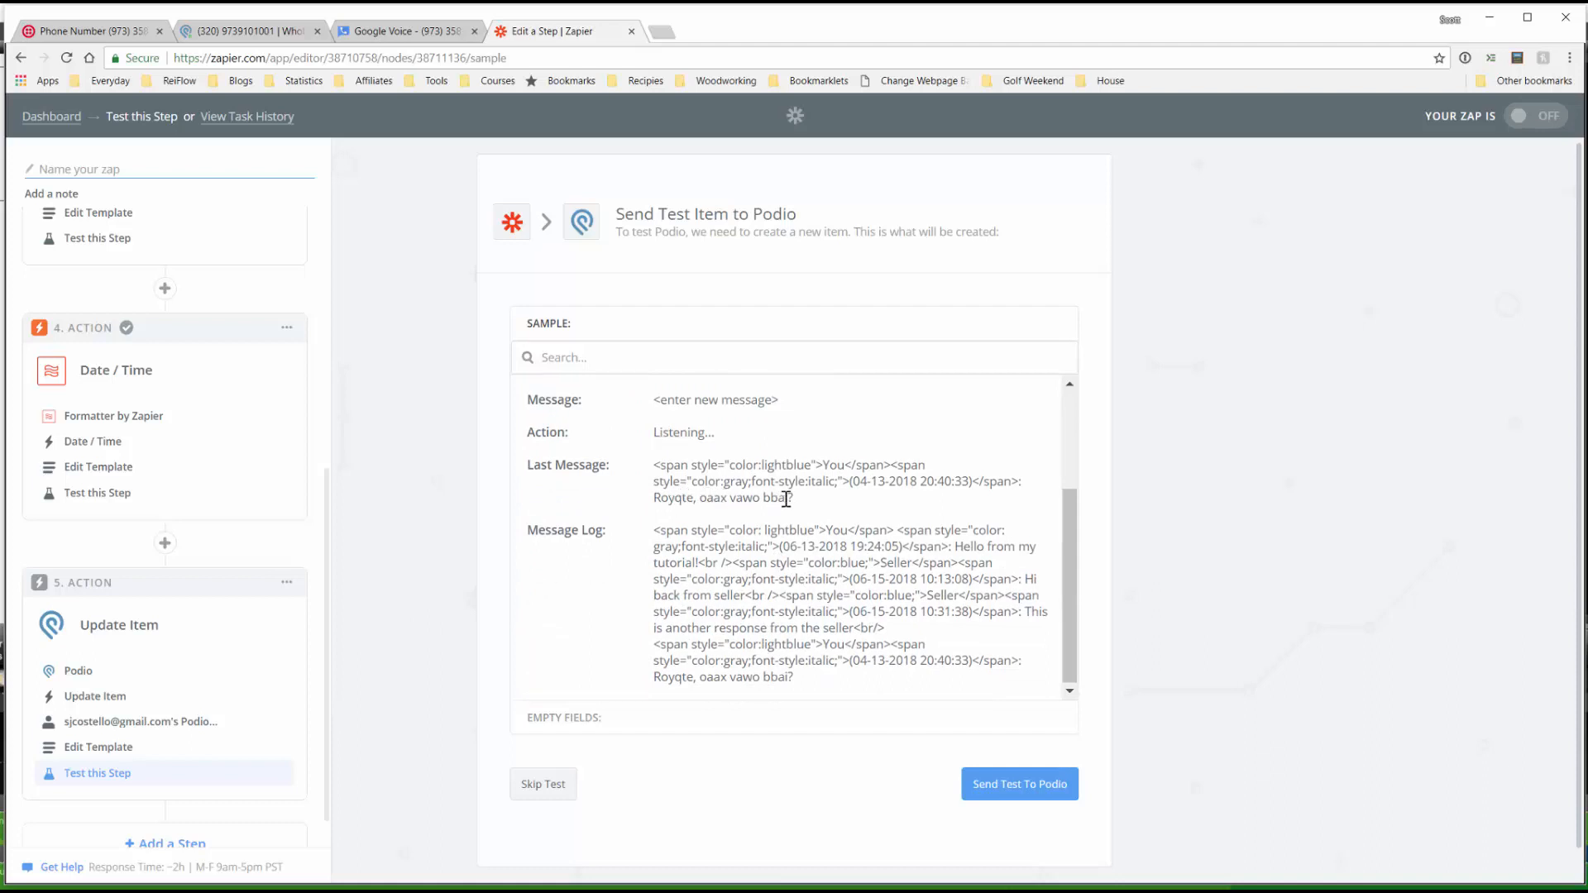
pyautogui.click(996, 787)
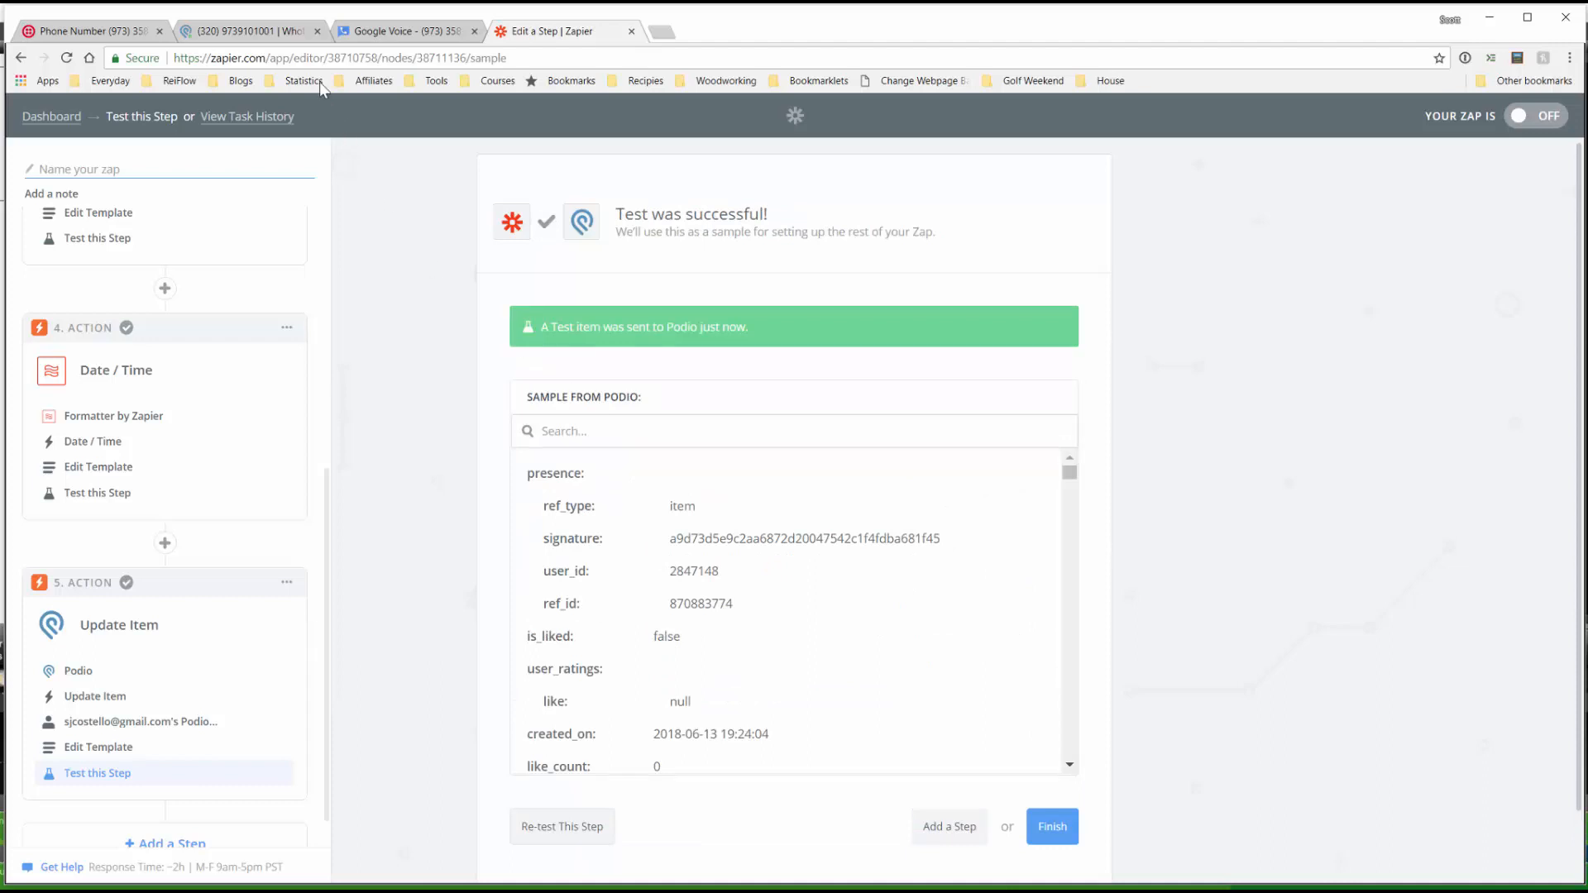
pyautogui.click(281, 38)
# Finish the Zap setup, name it "Tutorial - Send SMS by Update", and turn the Zap on.
pyautogui.click(1044, 828)
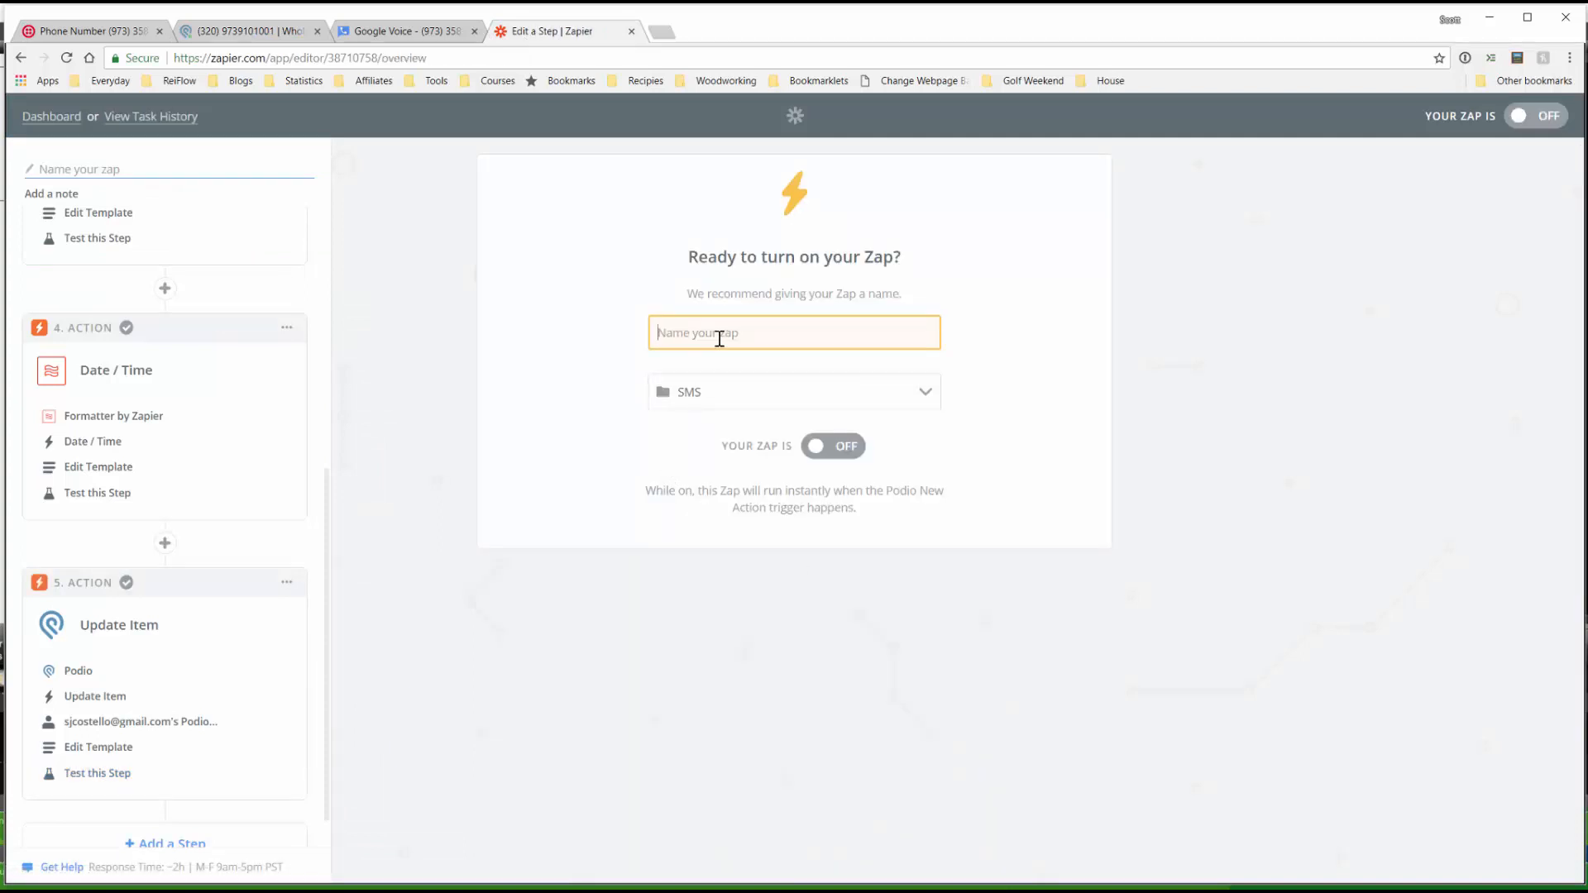
pyautogui.write('Tutorial -')
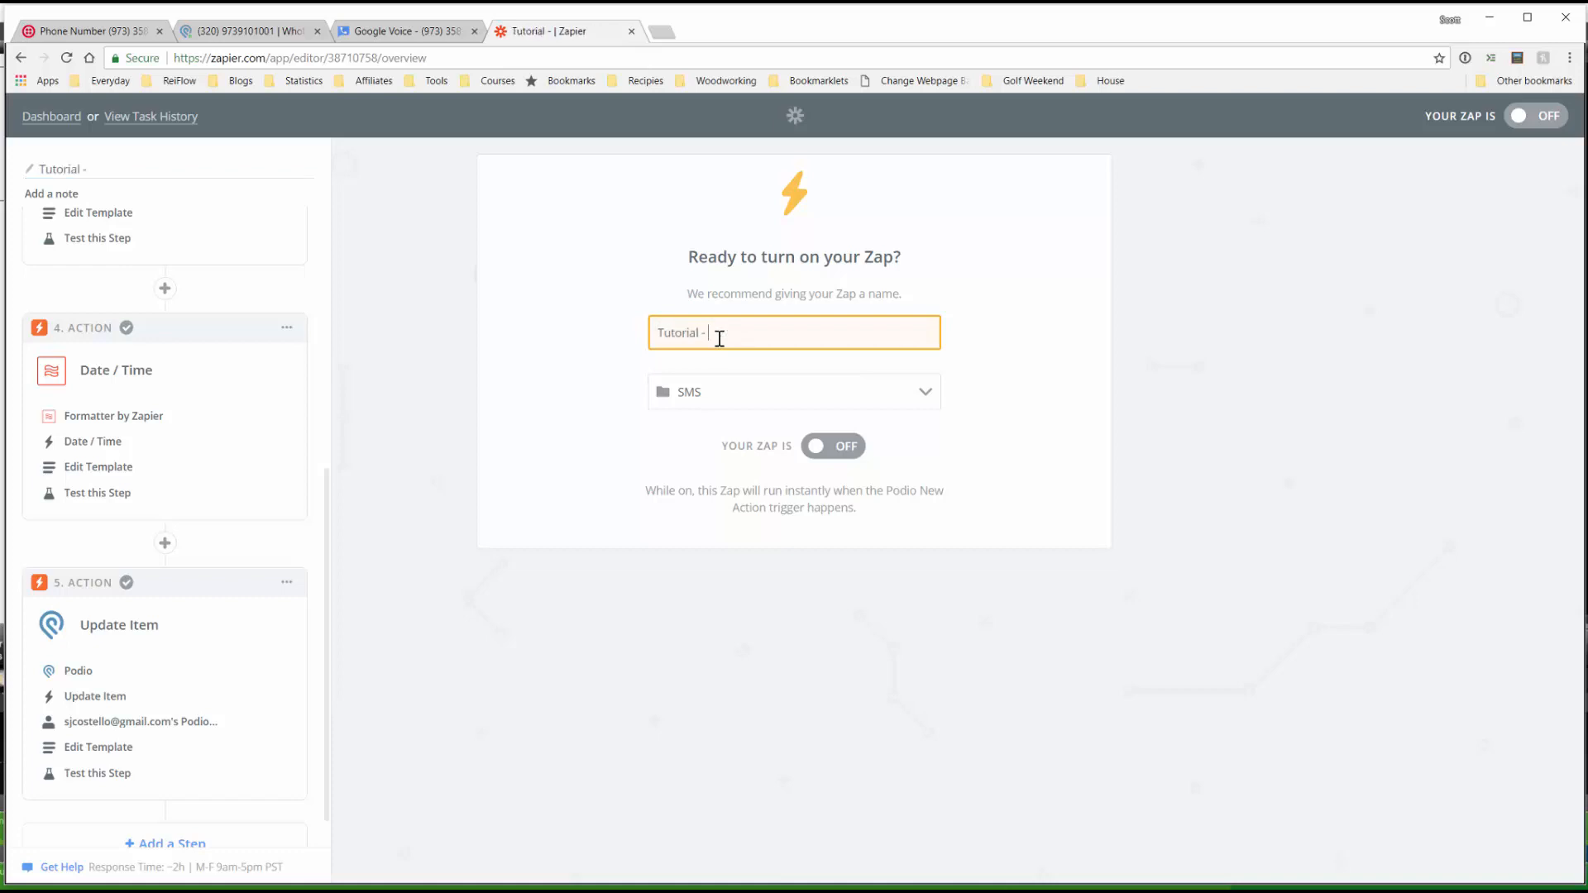
pyautogui.write(' Send SMS by UP')
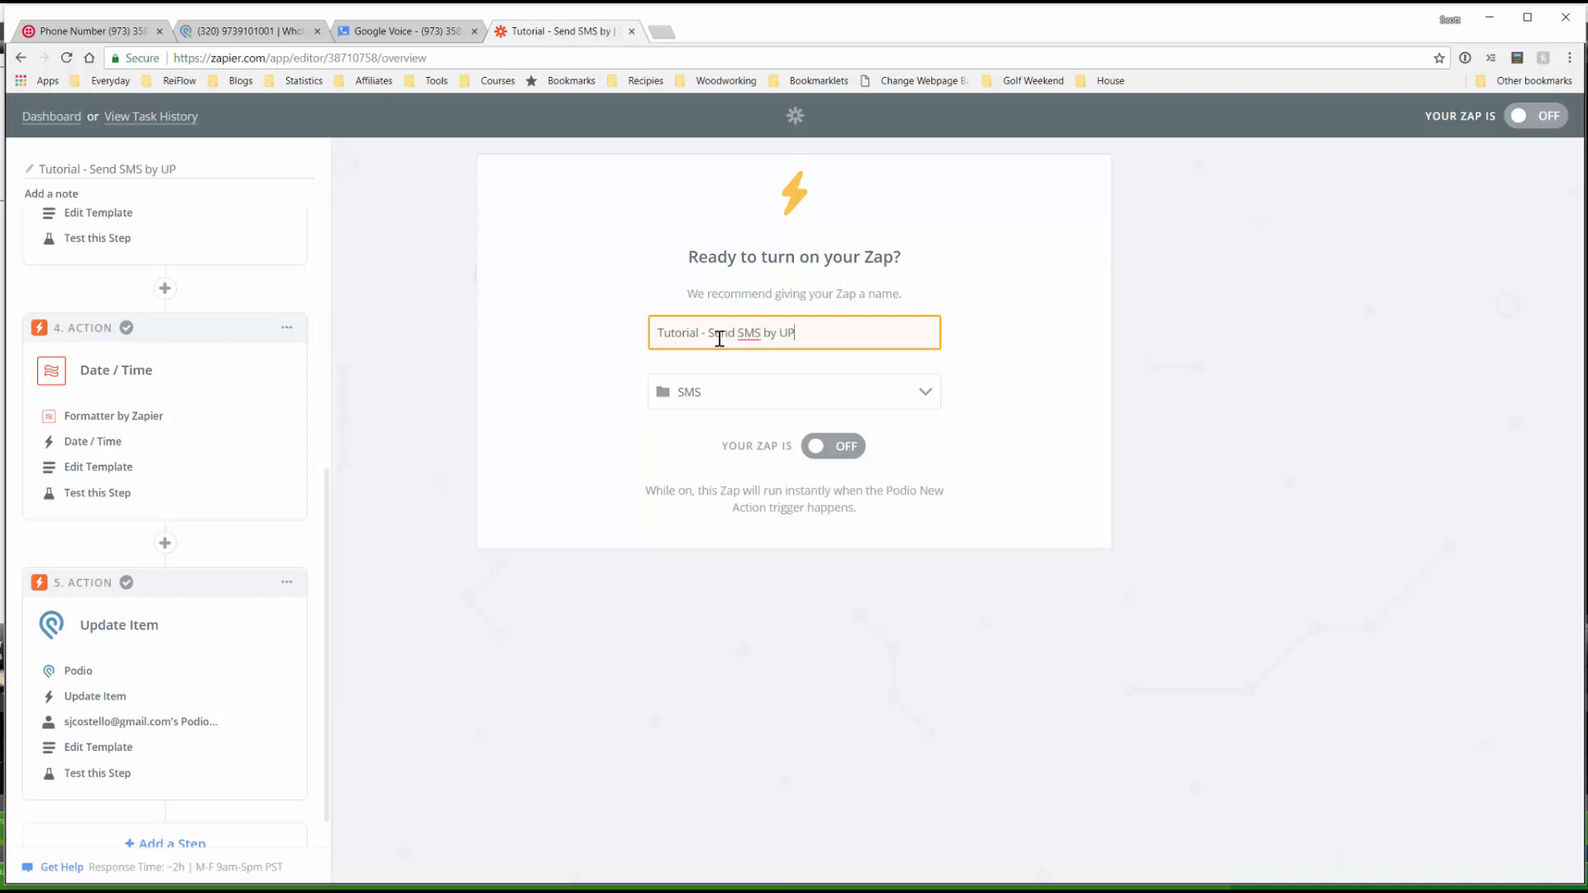
pyautogui.write('date')
pyautogui.press('BackSpace')
pyautogui.press('BackSpace')
pyautogui.press('BackSpace')
pyautogui.press('BackSpace')
pyautogui.press('BackSpace')
pyautogui.write('pdate')
pyautogui.click(847, 452)
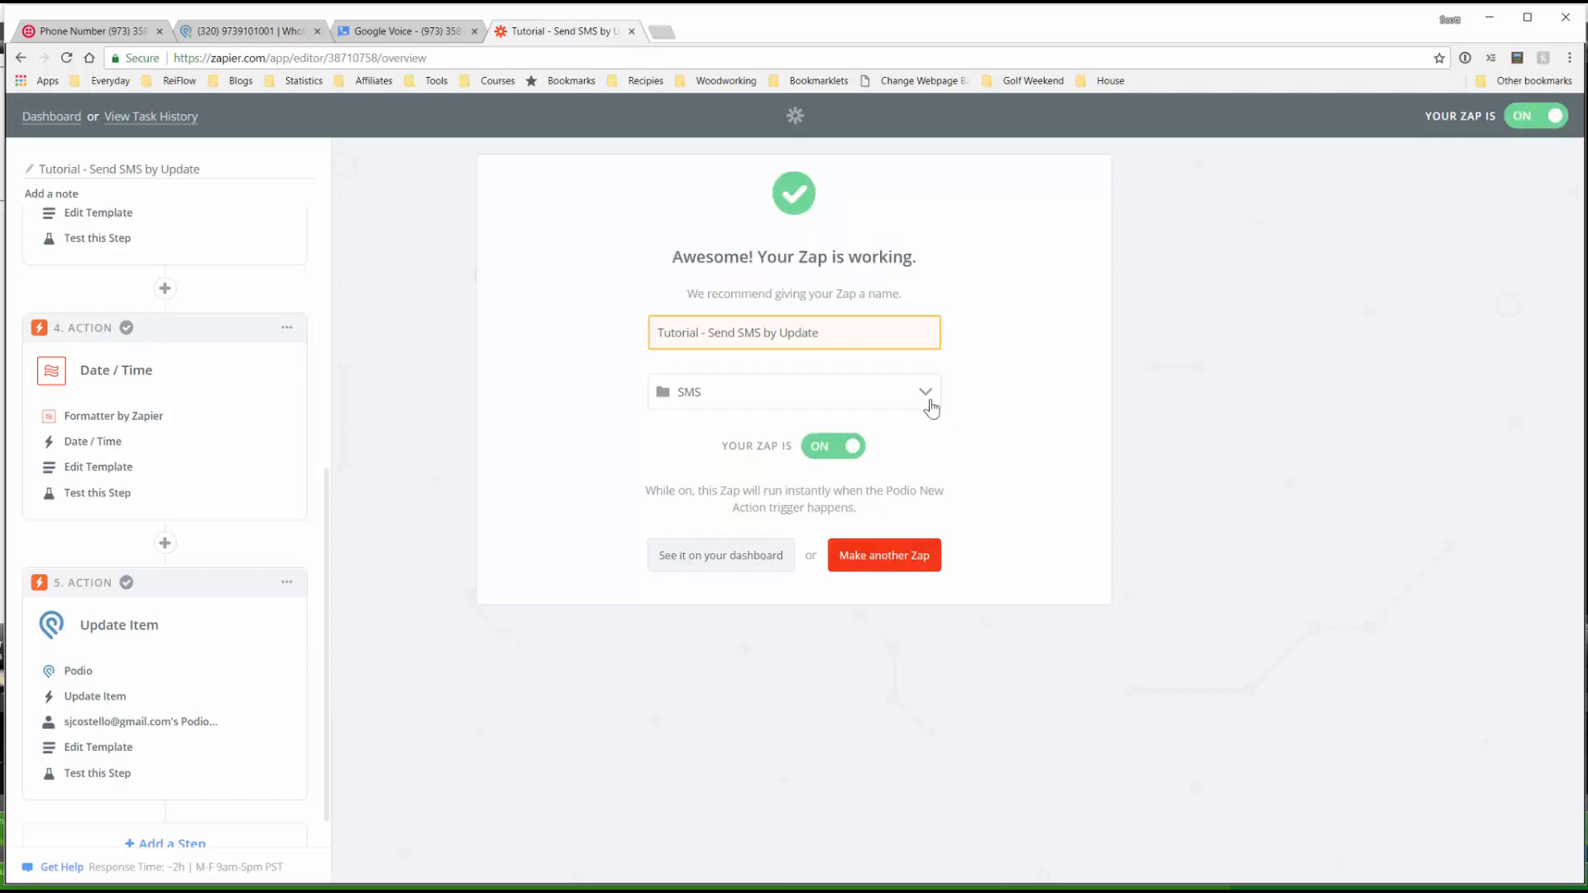
# Check the latest messages in the Google Voice conversation and return to the Podio SMS item.
pyautogui.click(372, 35)
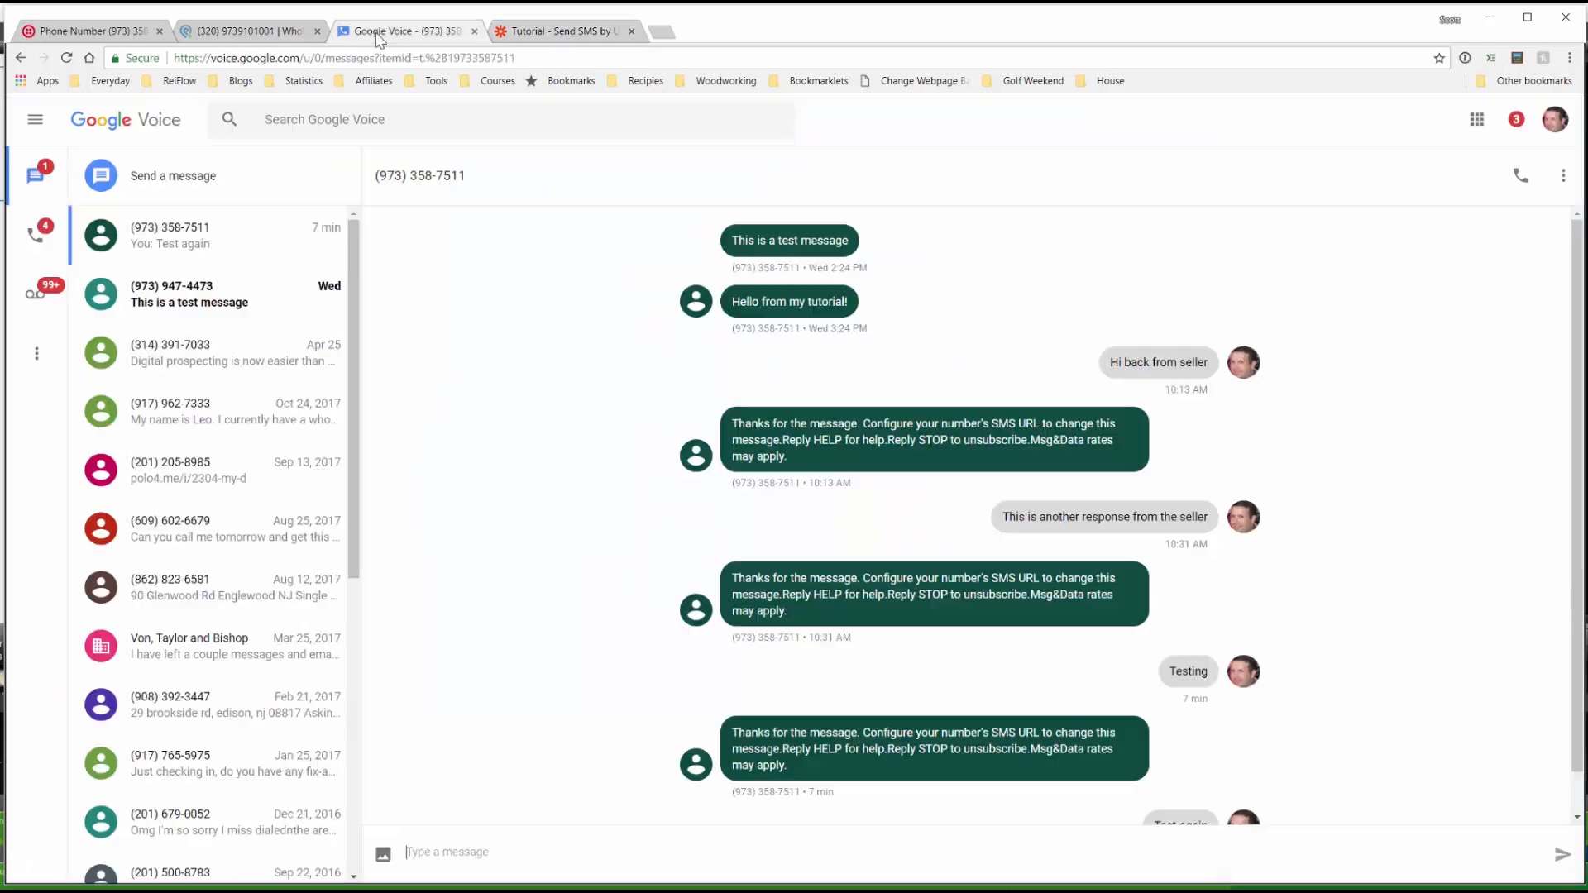
pyautogui.scroll(-1, 784, 438)
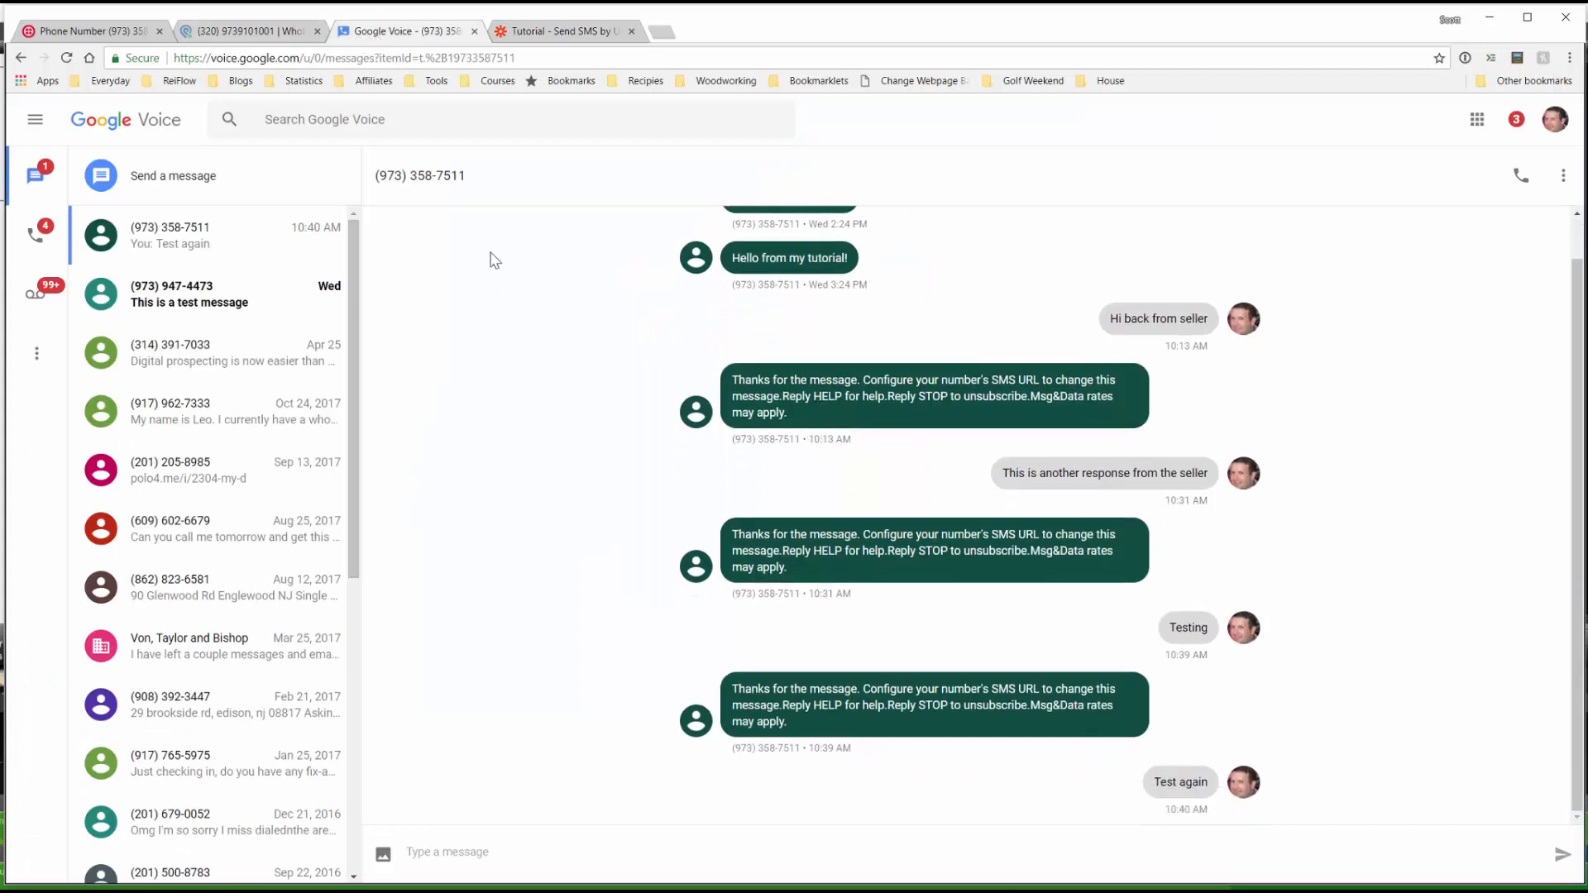
pyautogui.click(270, 35)
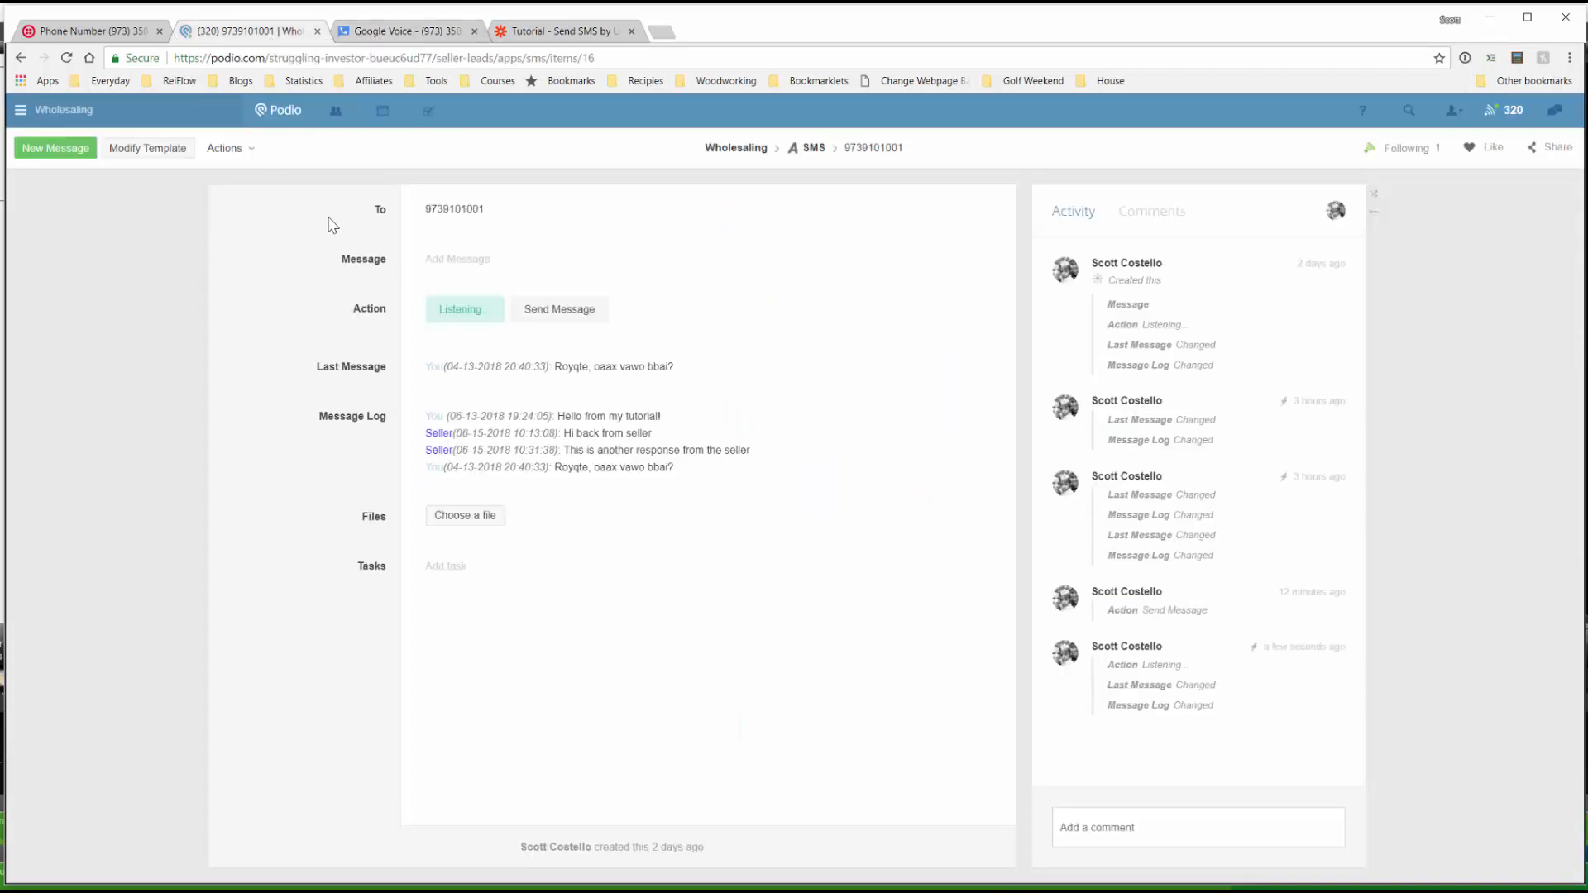
# Enter "What time can we come and look at your house?" as the item's Message and set its Action to Send Message.
pyautogui.click(539, 263)
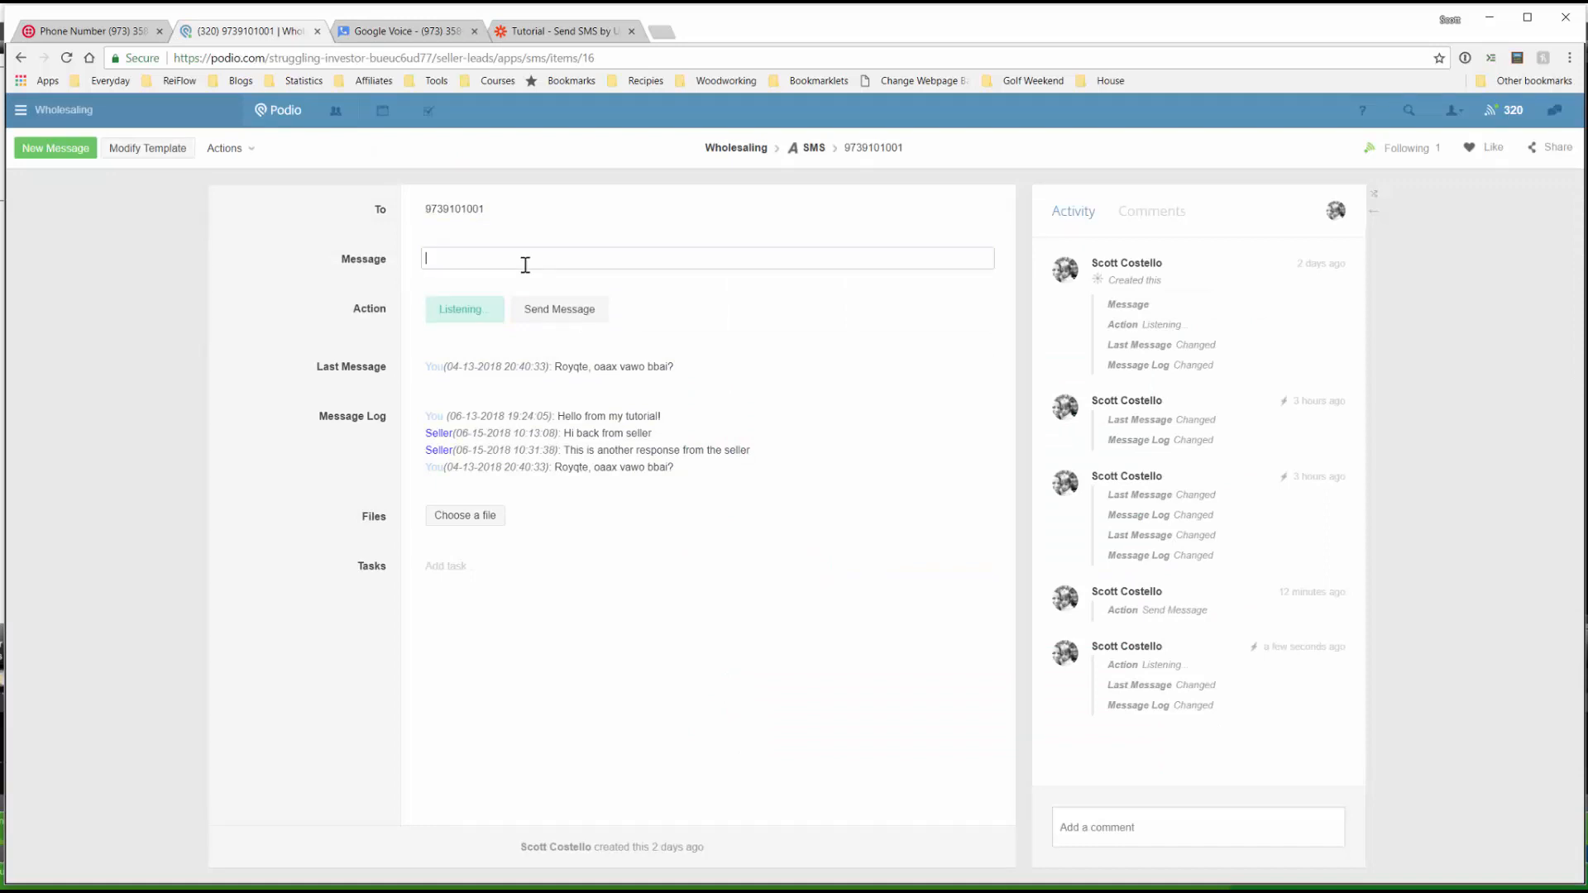
pyautogui.write('What time can we d')
pyautogui.write('ome and look at you')
pyautogui.write(' rhouse')
pyautogui.press('BackSpace')
pyautogui.press('BackSpace')
pyautogui.press('BackSpace')
pyautogui.press('BackSpace')
pyautogui.press('BackSpace')
pyautogui.write('house?')
pyautogui.click(561, 310)
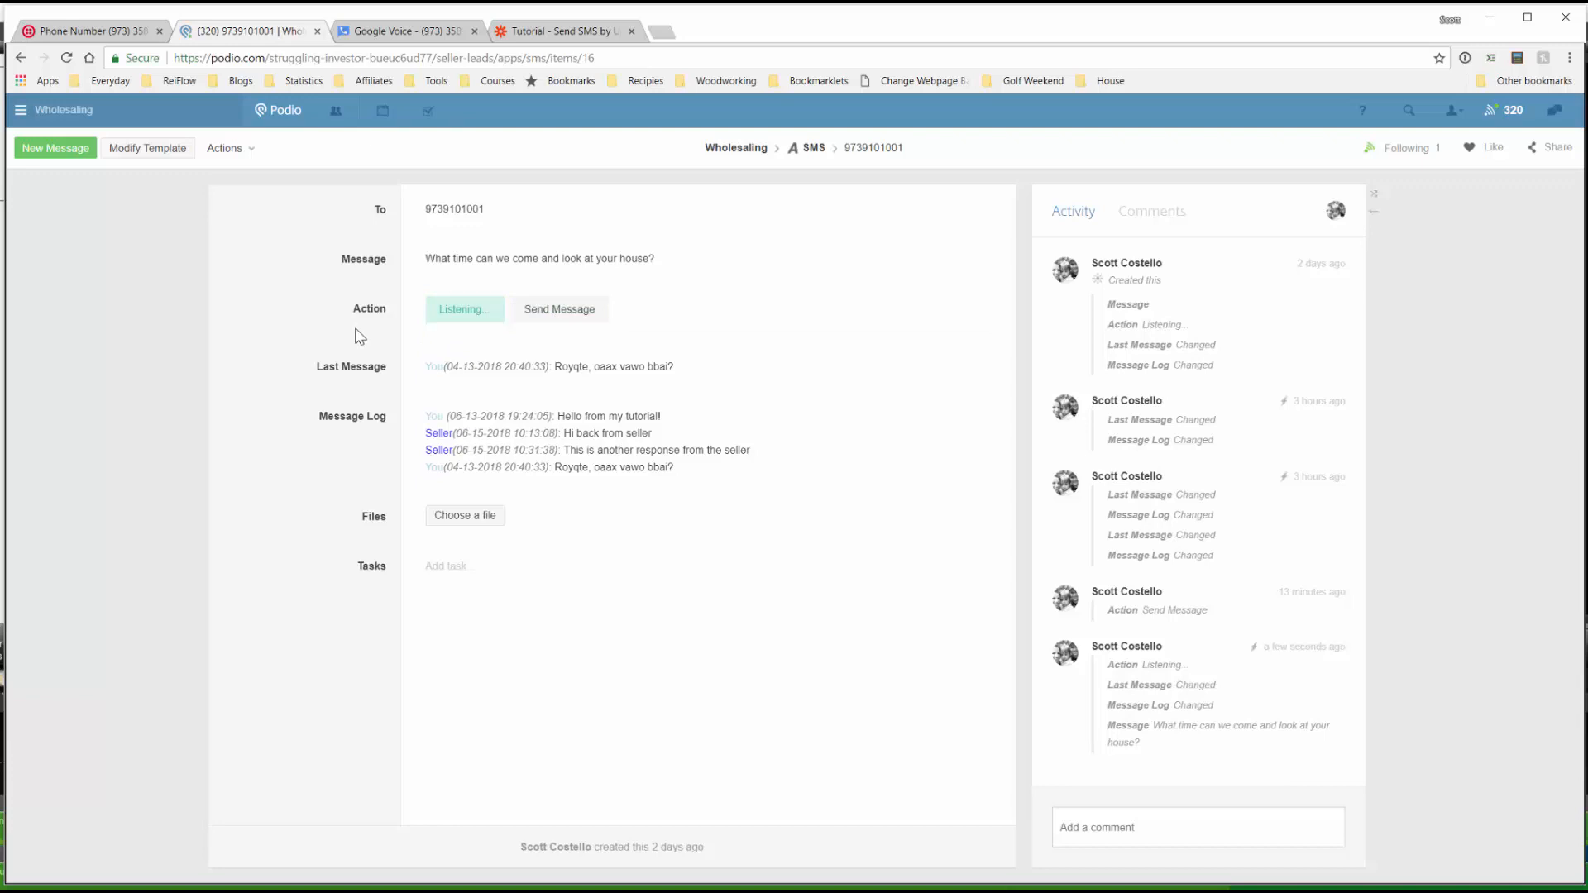
pyautogui.click(582, 311)
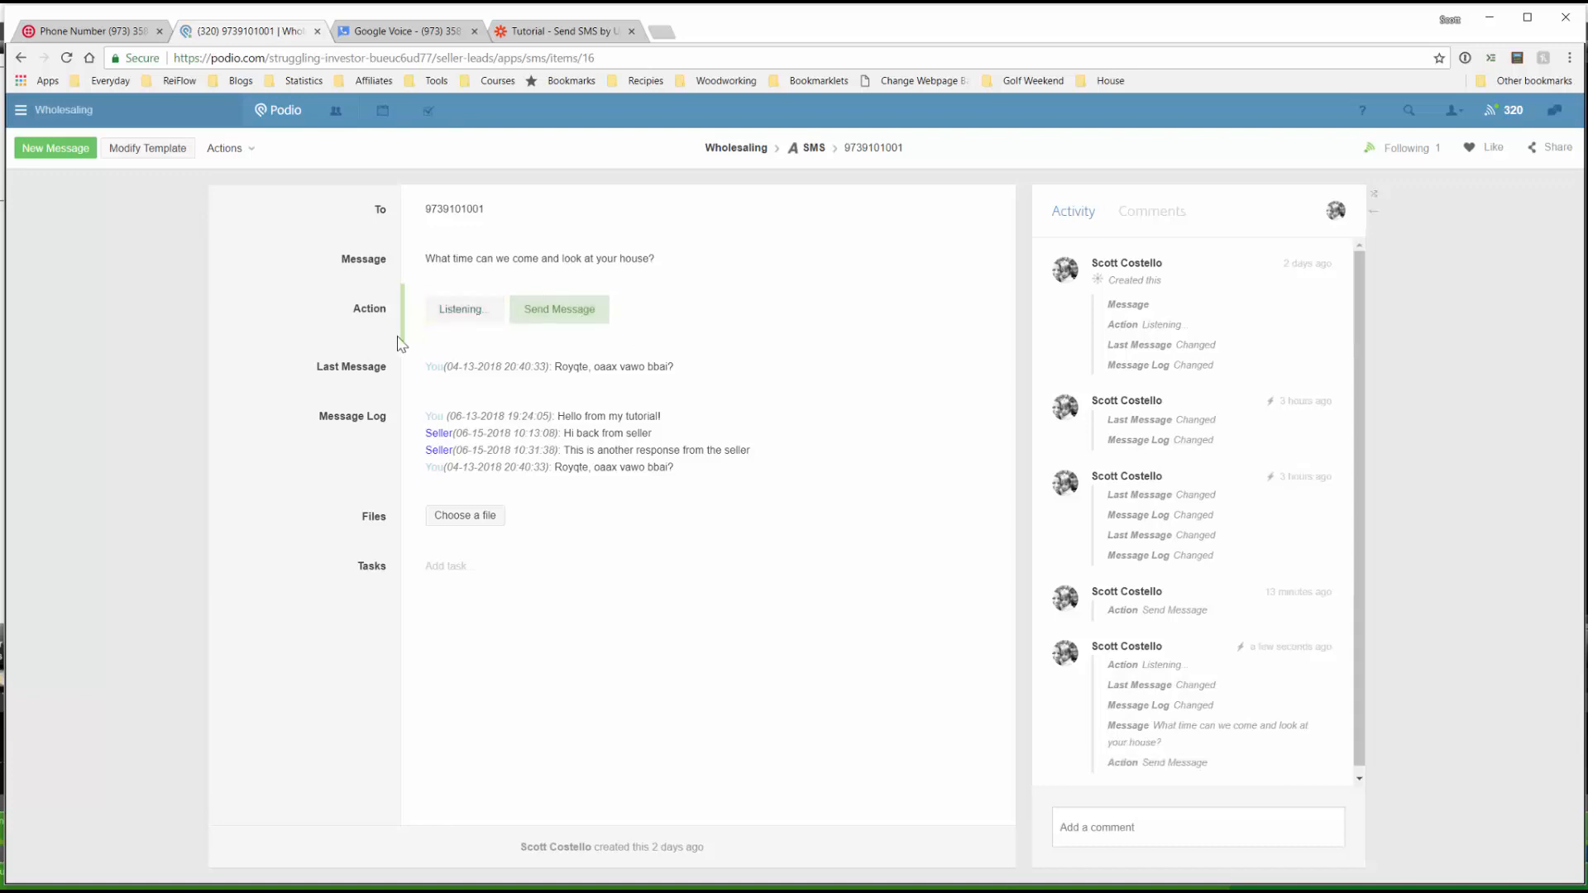
pyautogui.scroll(-1, 1148, 568)
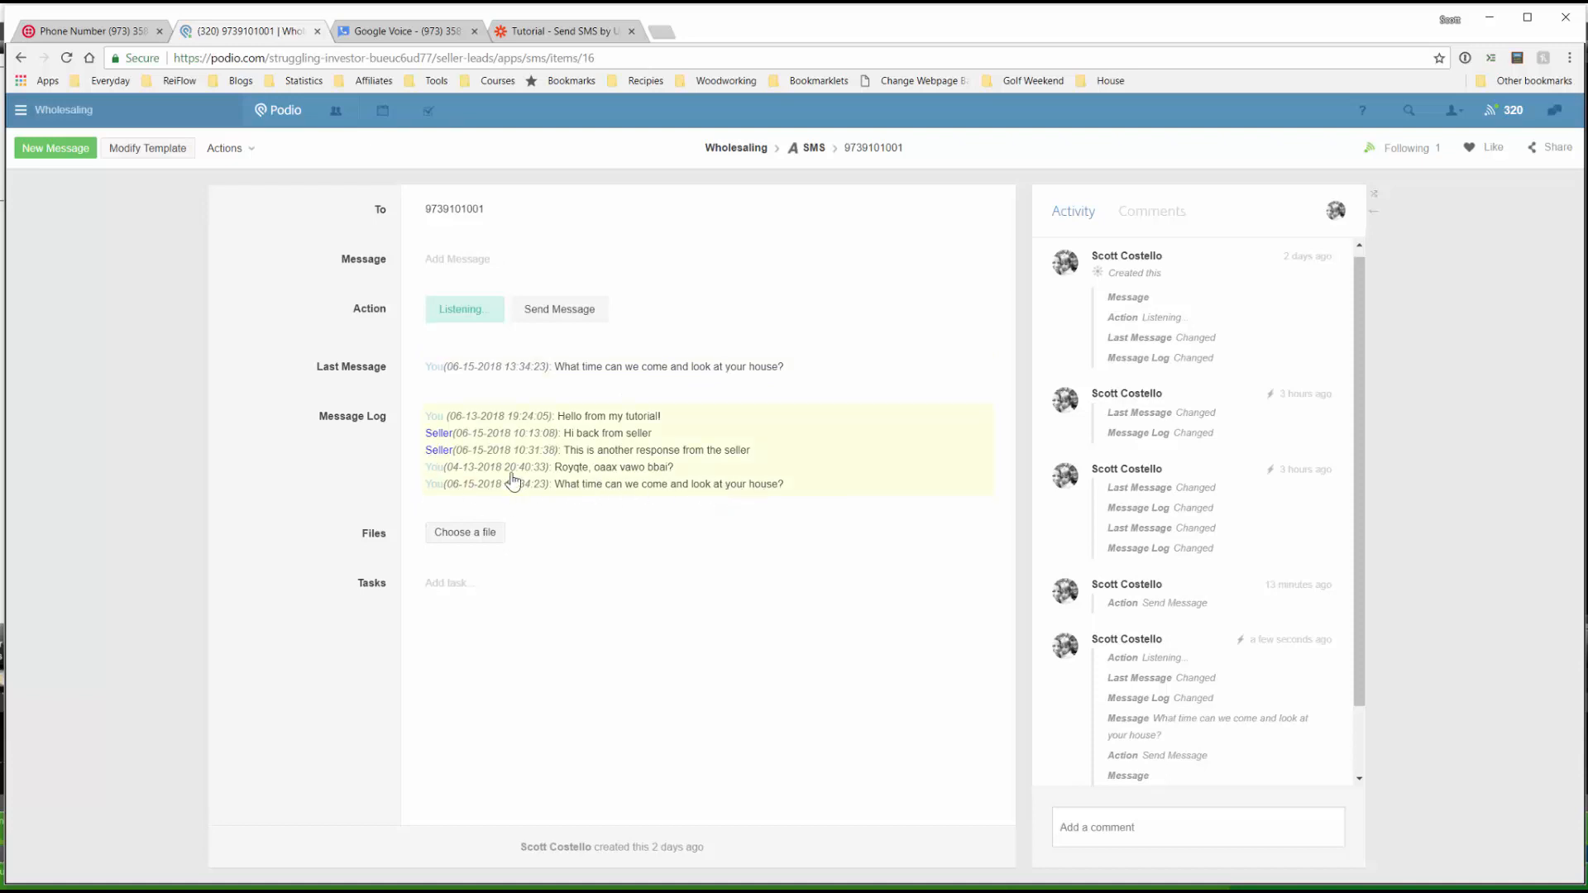
# Reply "How about 10AM tomorrow?" in the Google Voice conversation and return to the Podio item to check its log.
pyautogui.click(436, 34)
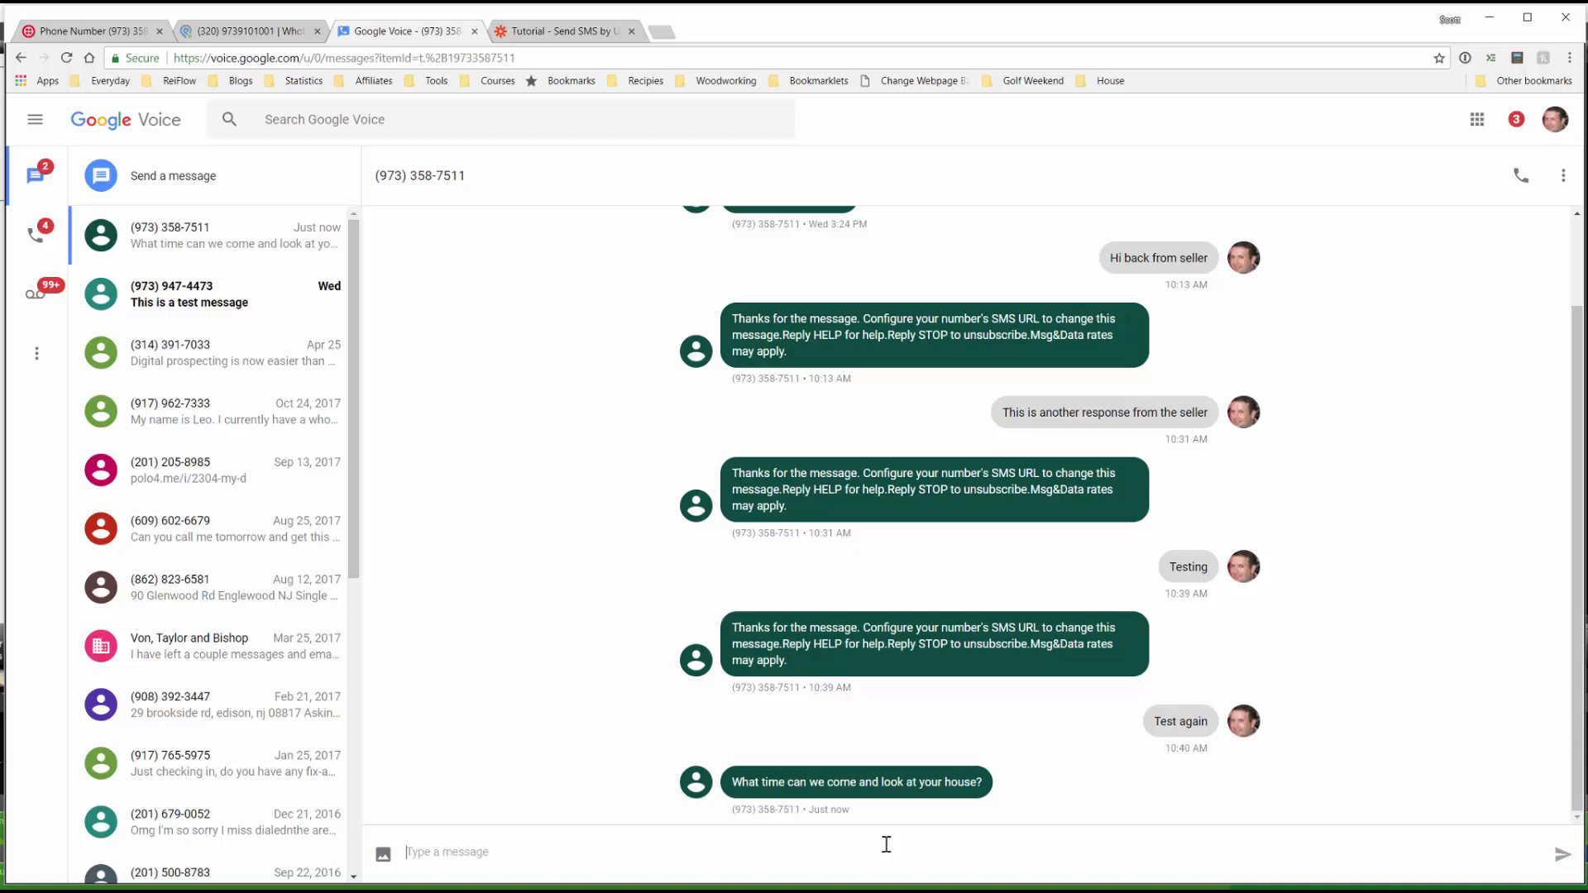
pyautogui.write('How about 10AM tomorrow?')
pyautogui.press('Return')
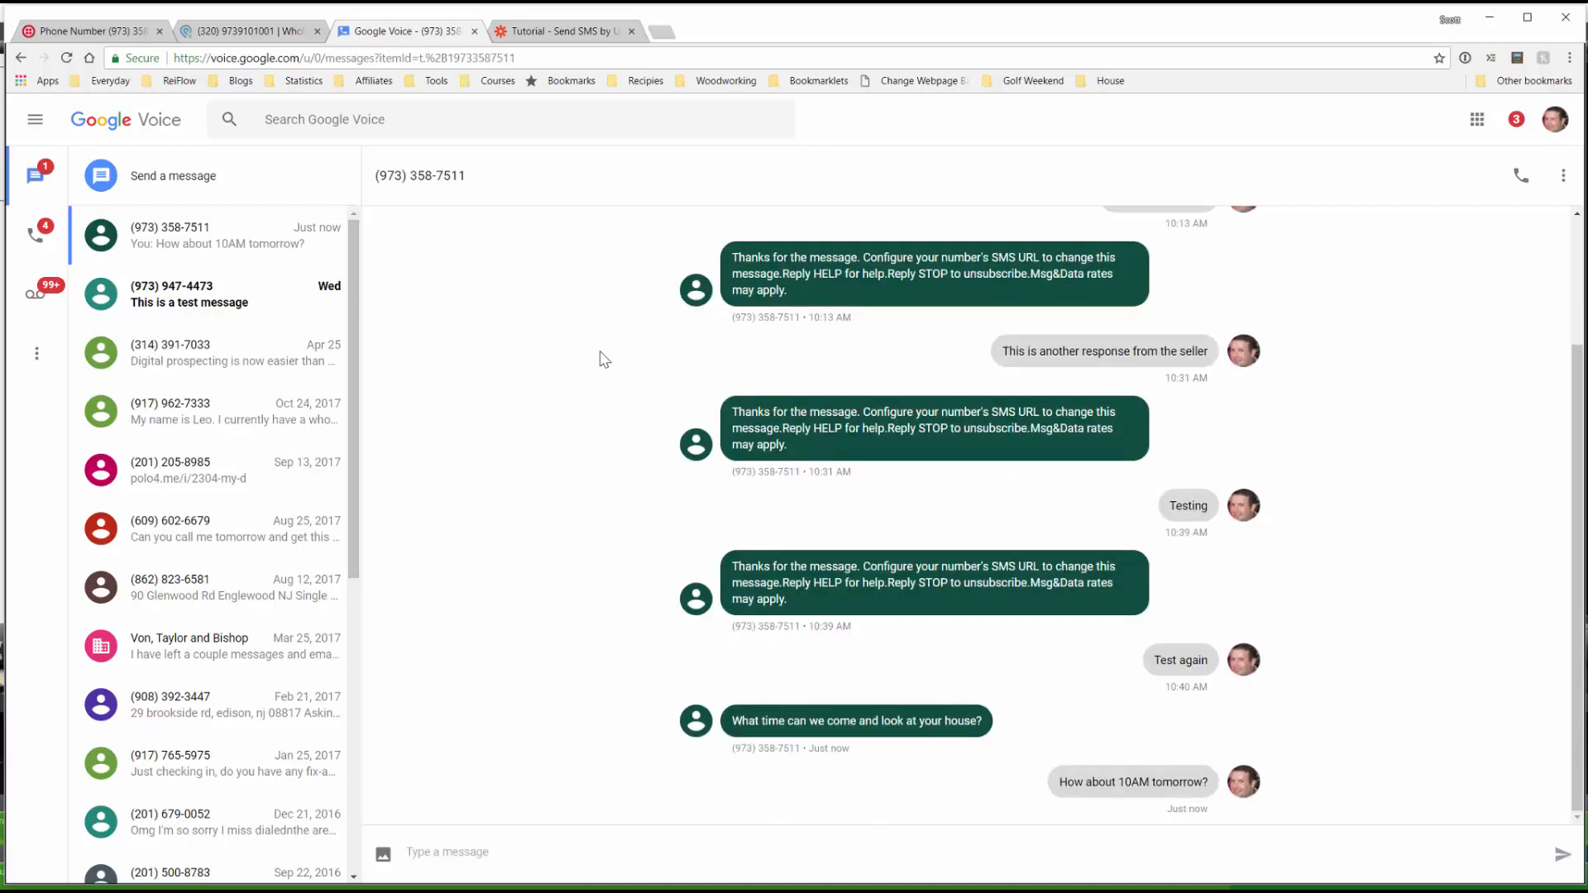
pyautogui.click(248, 31)
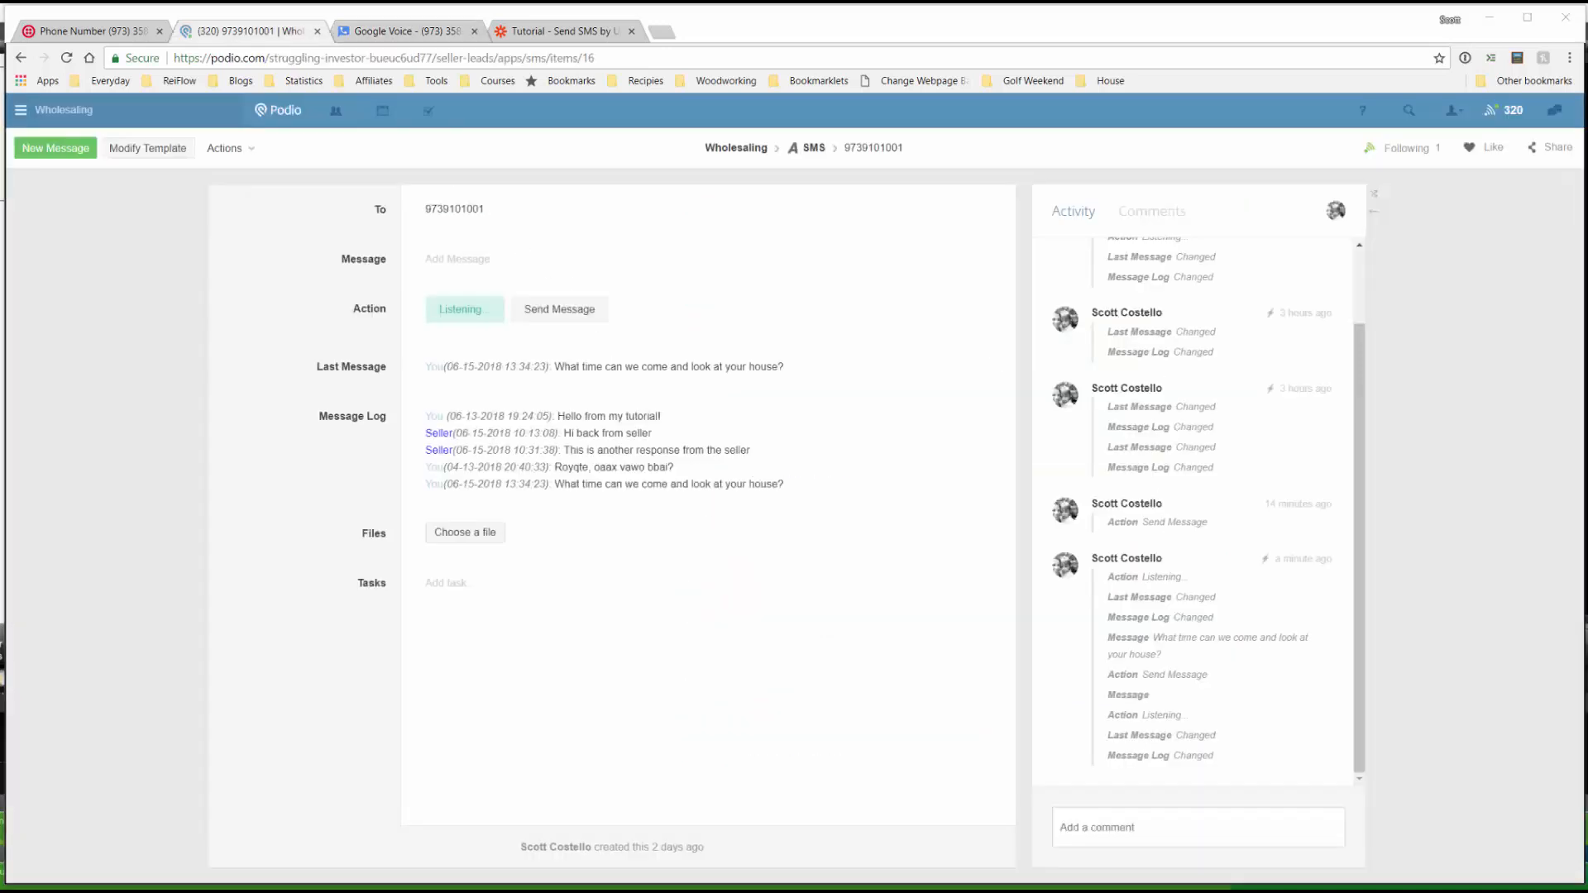